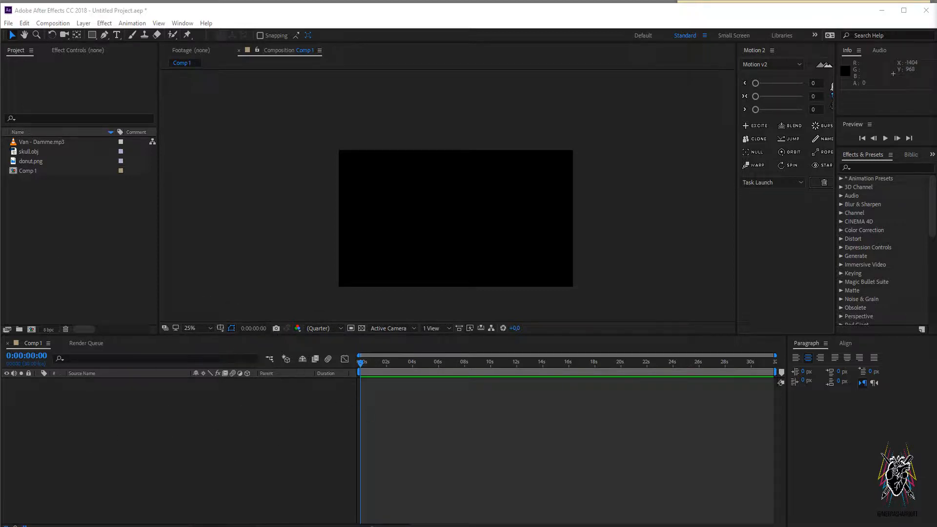
Create a full-frame deep green solid layer in Comp 1.
right_click(108, 392)
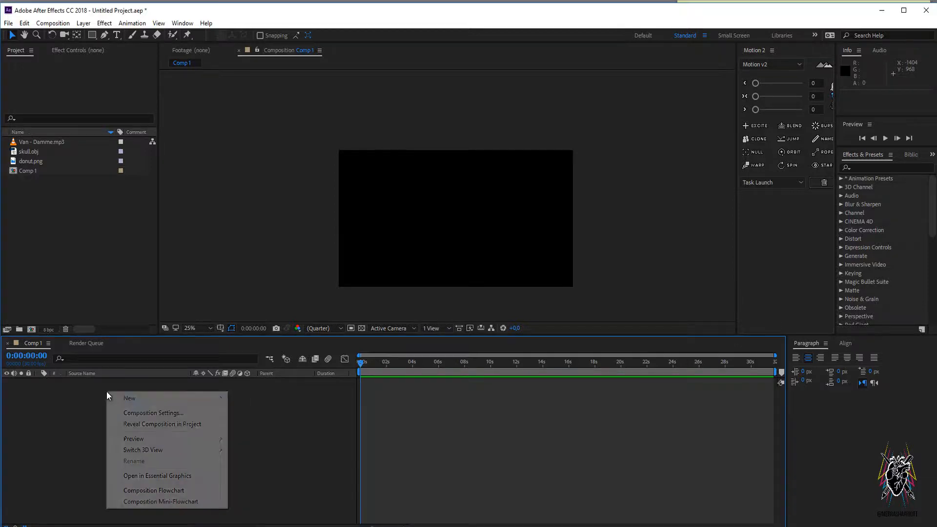
mouse_move(181, 401)
left_click(269, 425)
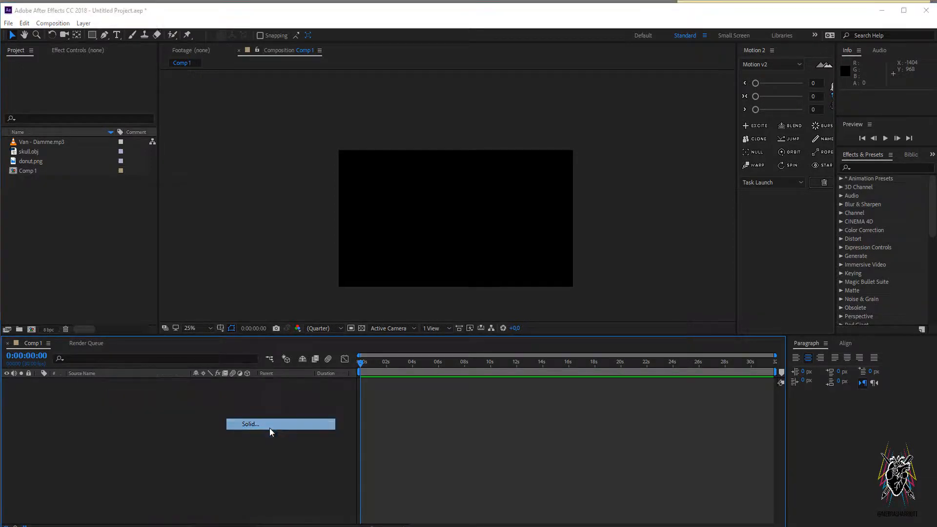
left_click(212, 300)
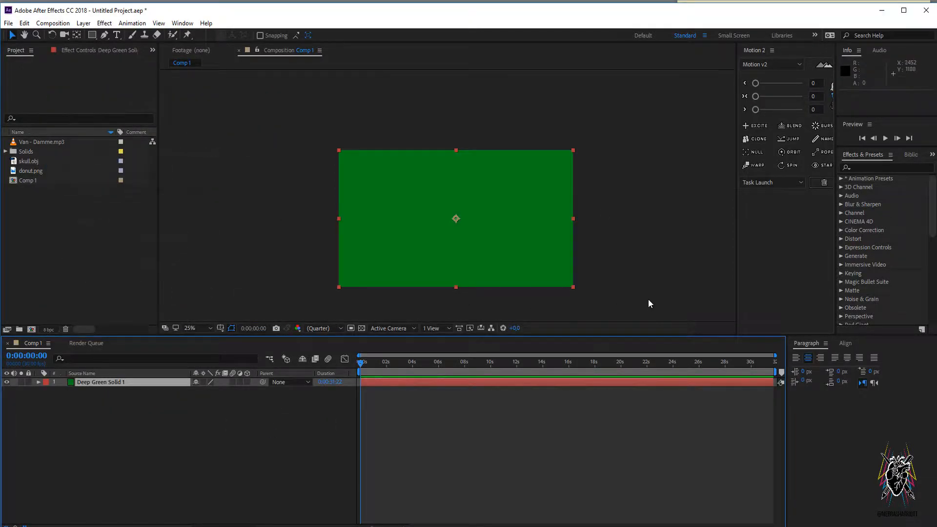
Find the Plexus effect in the effects library and apply it to the deep green solid.
left_click(877, 166)
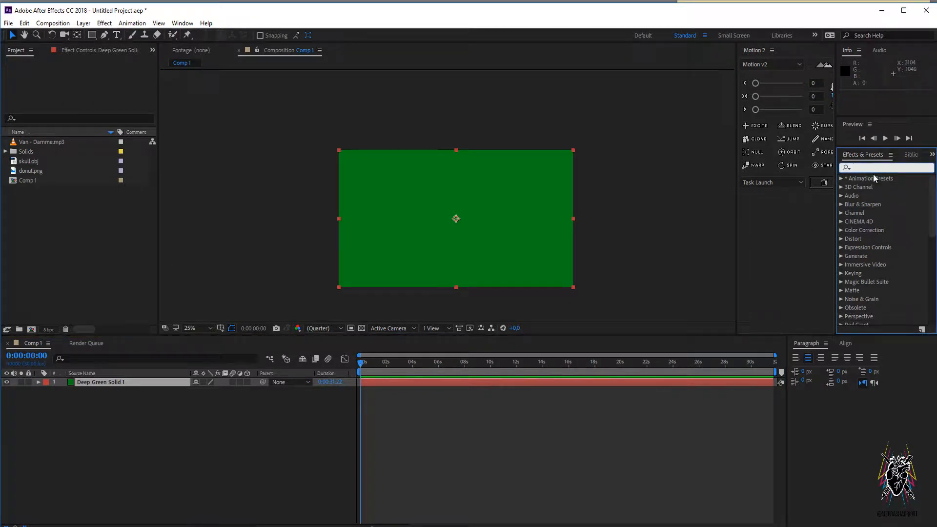
type("plexus")
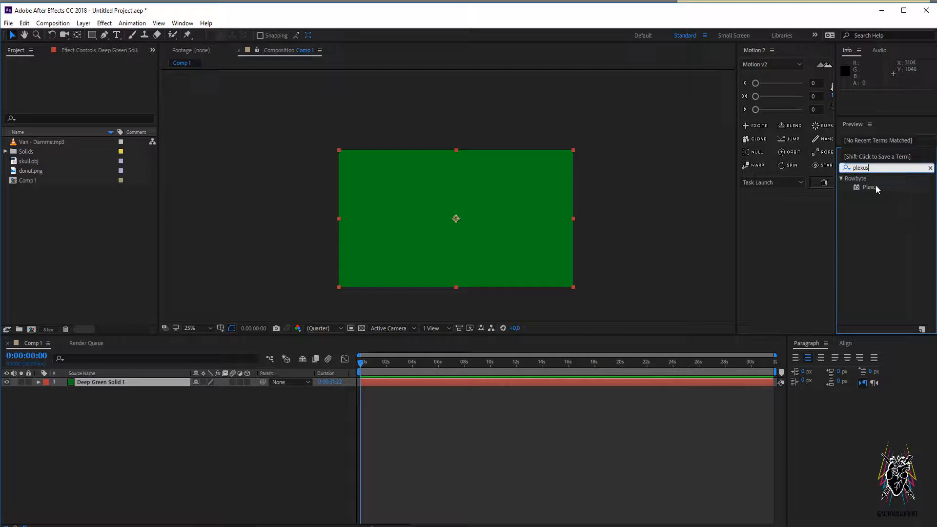
left_click_drag(876, 186, 408, 228)
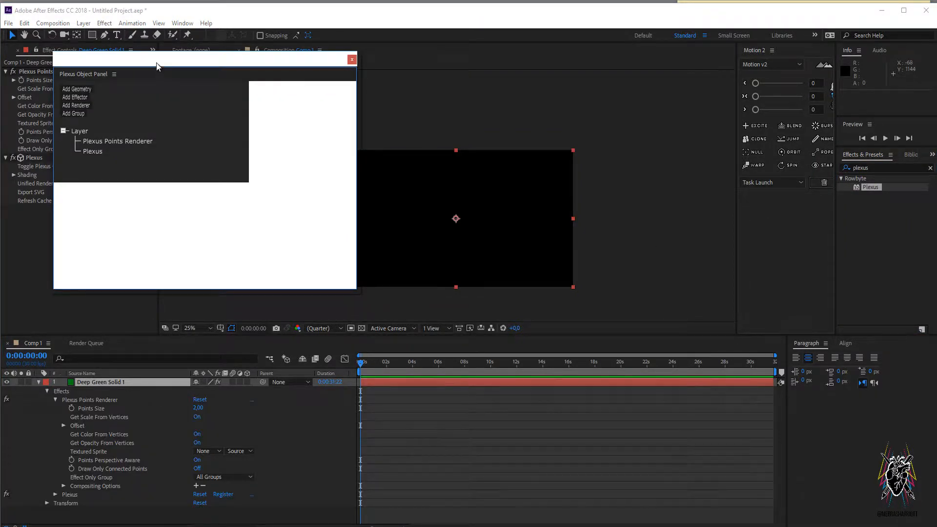
Dock the Plexus Object Panel below the effect settings, adjust its height and collapse the Plexus and Points Renderer settings.
left_click_drag(157, 66, 346, 119)
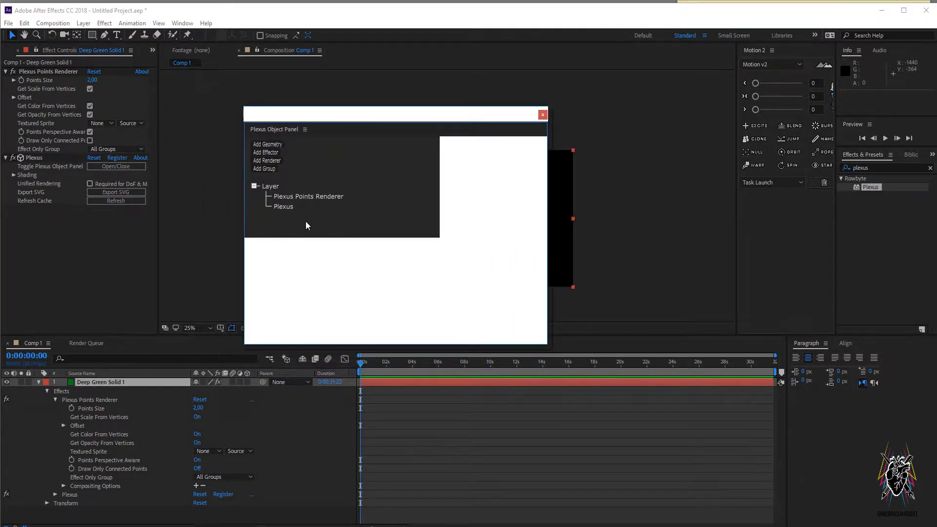
left_click_drag(275, 130, 98, 323)
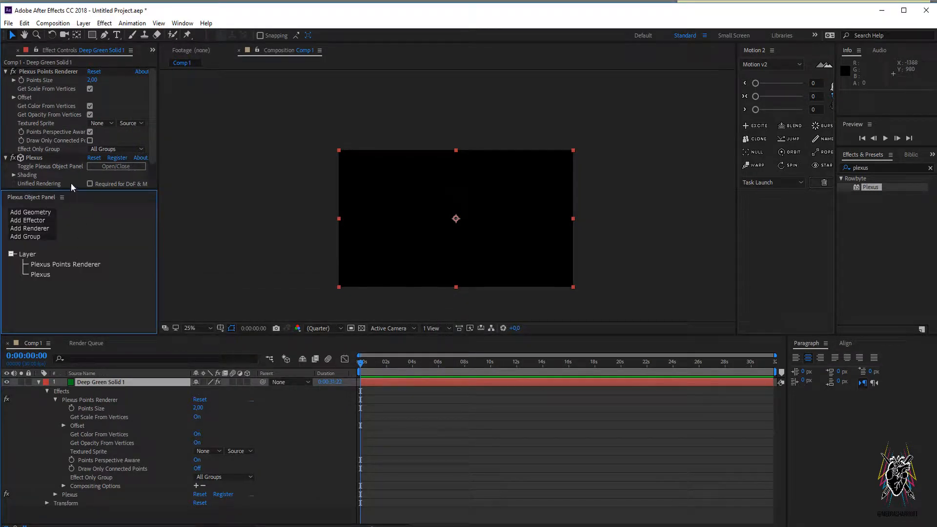
left_click_drag(77, 193, 78, 217)
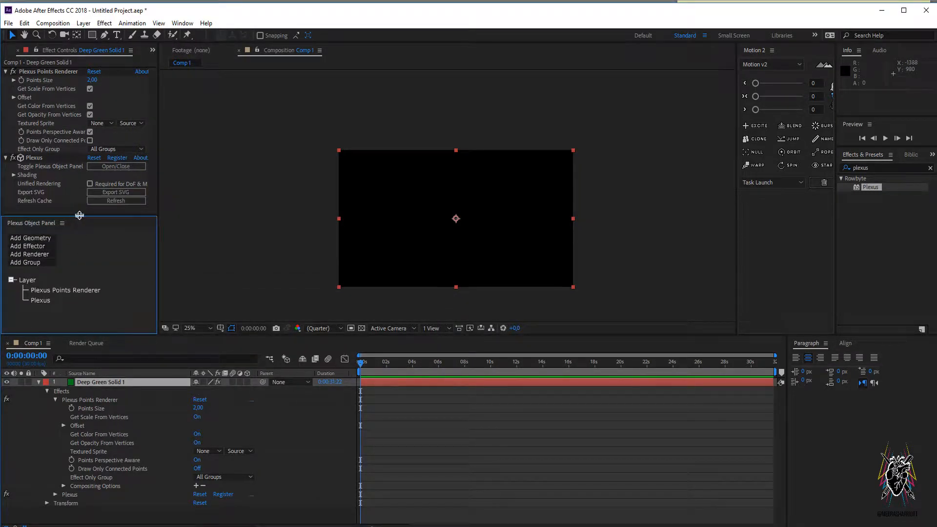
left_click(5, 157)
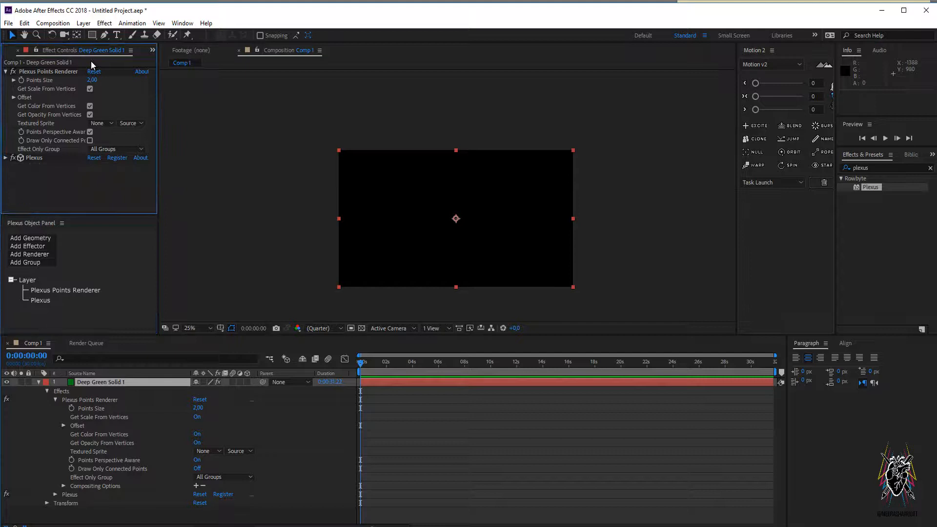
left_click(6, 72)
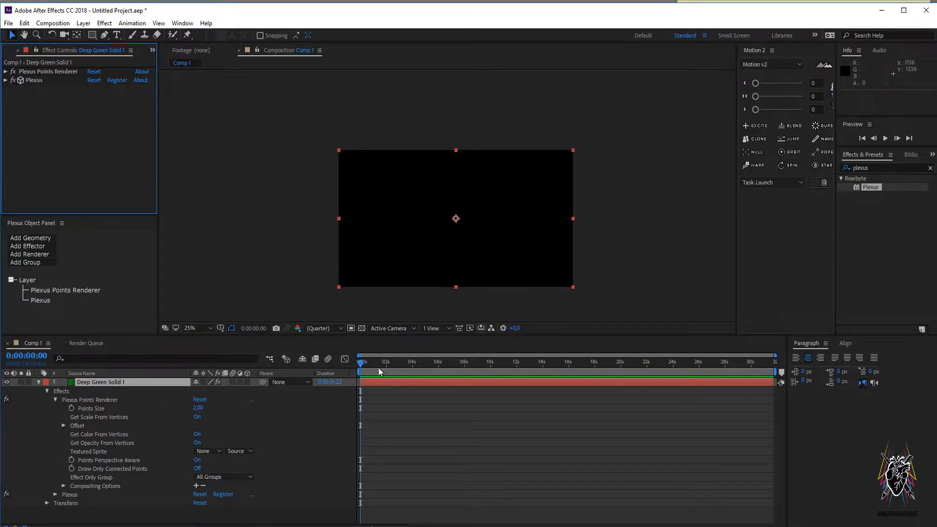
mouse_move(361, 368)
left_mouse_down()
mouse_move(396, 367)
mouse_move(361, 367)
left_mouse_up()
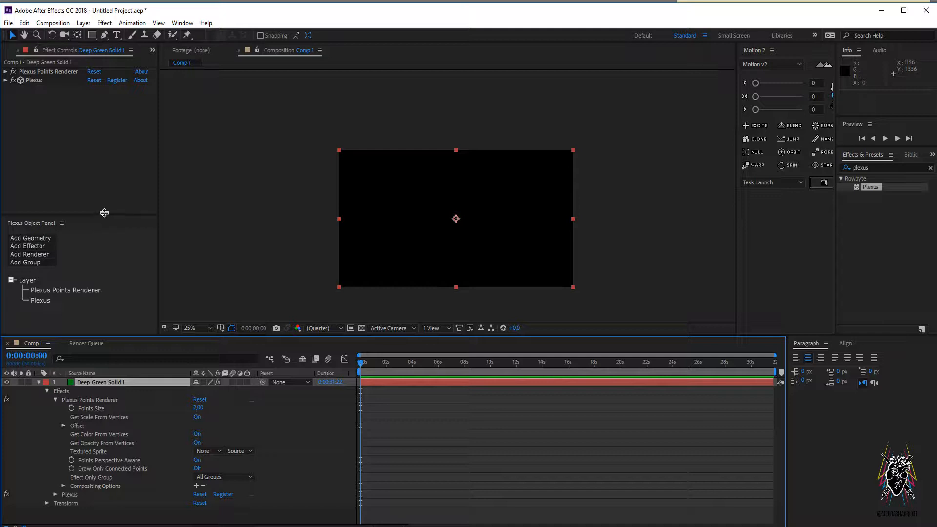
left_click_drag(105, 213, 105, 204)
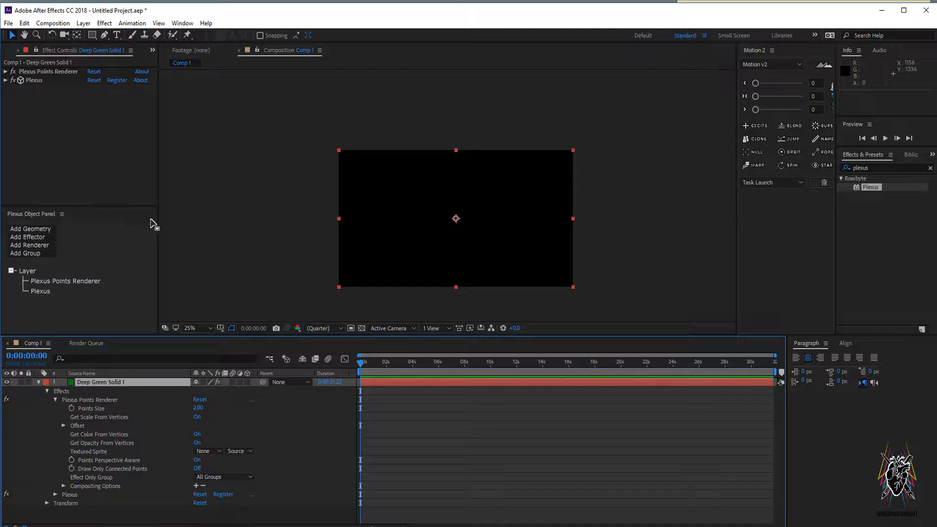
Add Primitives geometry to the Plexus effect and enlarge the composition viewing area.
left_click(31, 228)
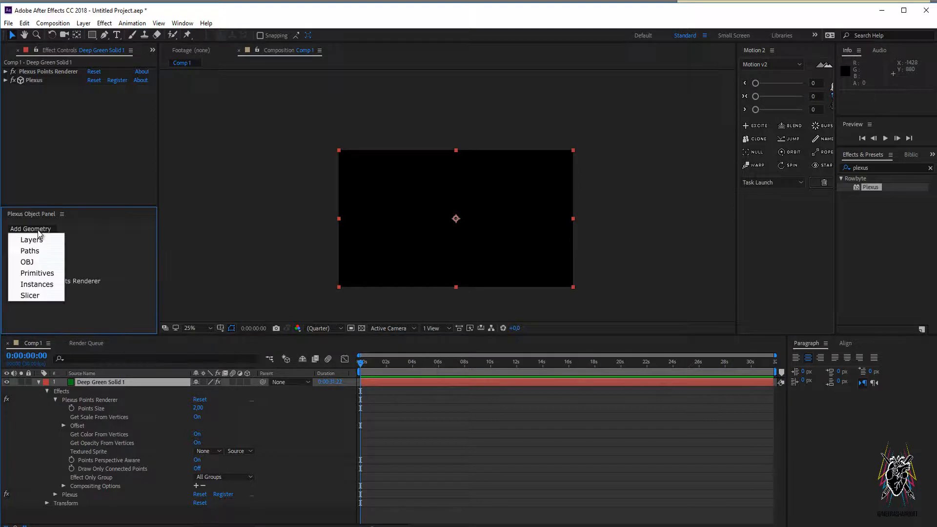
left_click(48, 274)
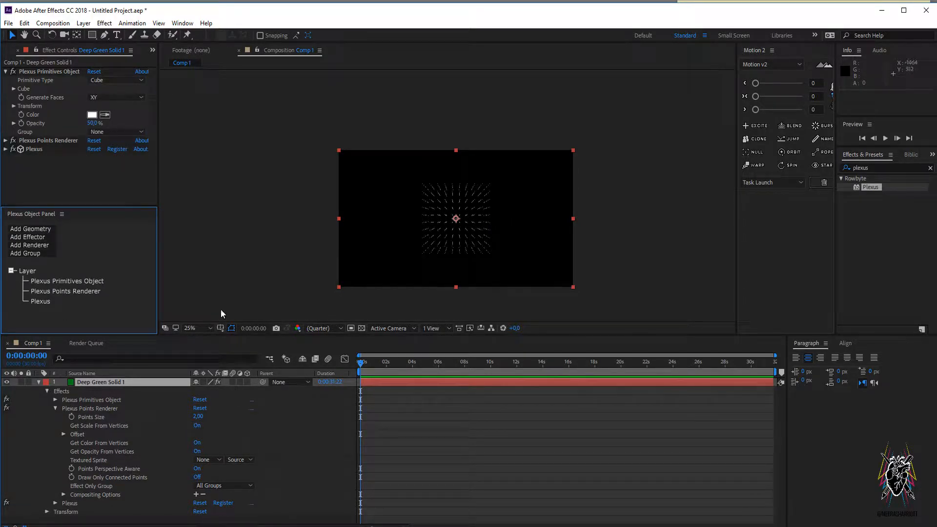
scroll(452, 254, "up", 2)
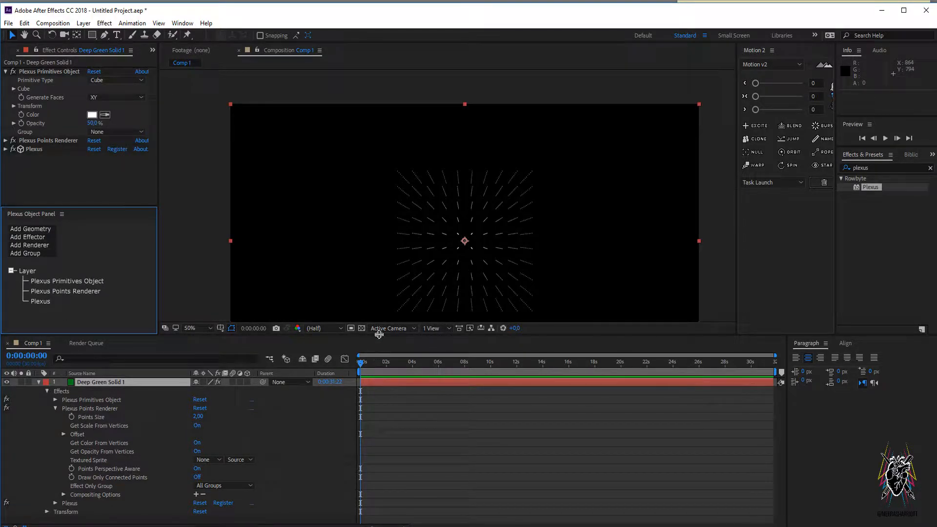
left_click_drag(384, 335, 385, 344)
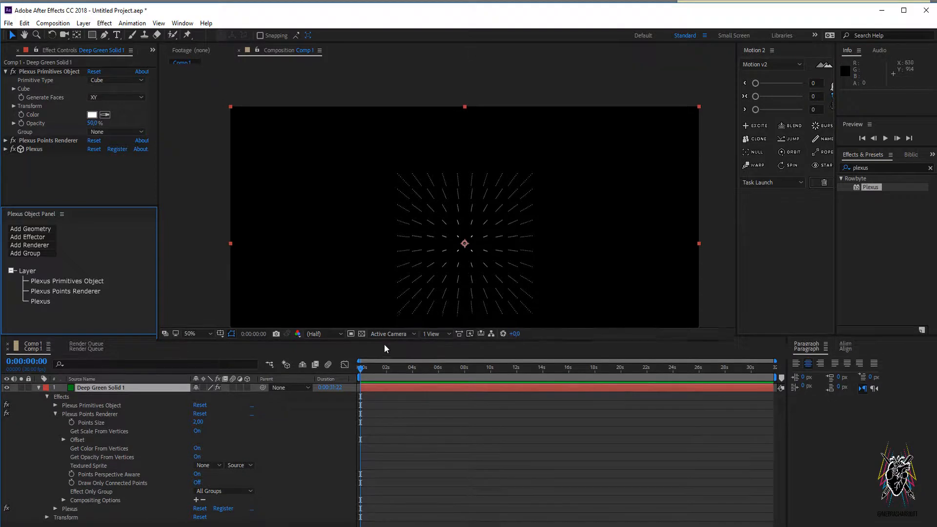
Create a two-node camera with the default settings and orbit it to an angled view of the point cube.
left_click(39, 389)
right_click(162, 442)
mouse_move(221, 331)
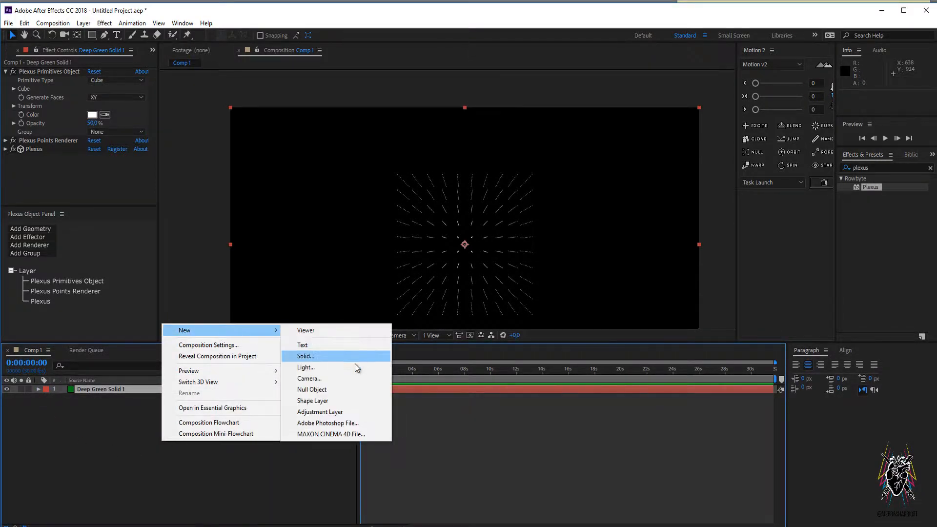
left_click(344, 380)
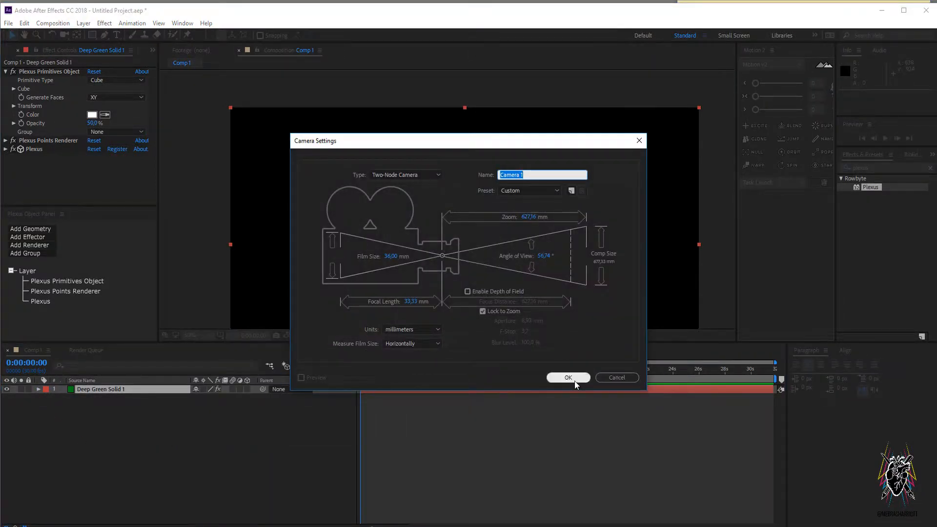
left_click(575, 381)
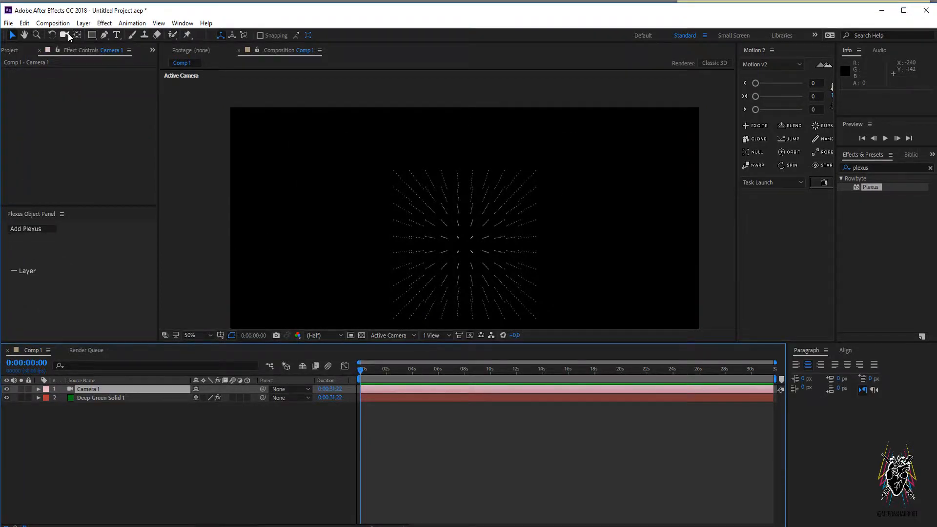
key("c")
left_click_drag(498, 251, 532, 269)
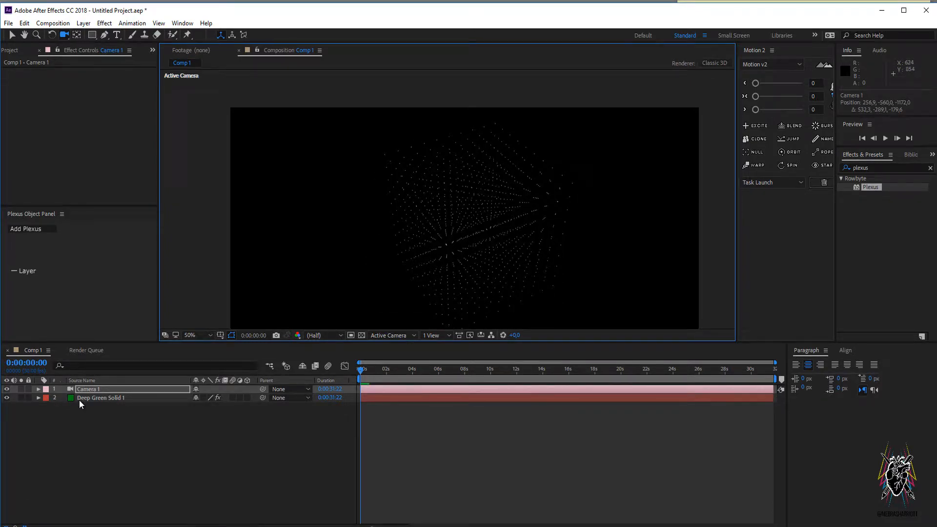
Change the Plexus primitive on the green solid to a sphere with radius 320, adjust its slices and set its stacks to 34.
left_click(104, 399)
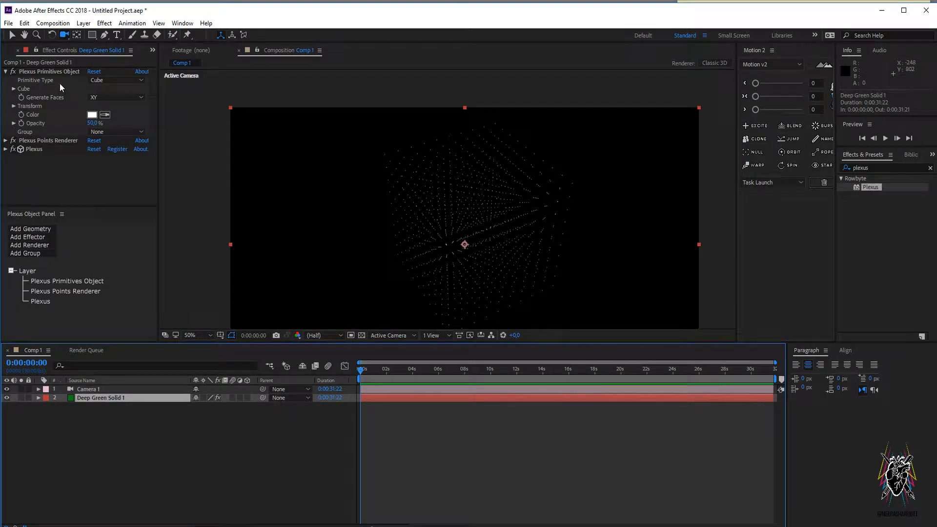
left_click(104, 80)
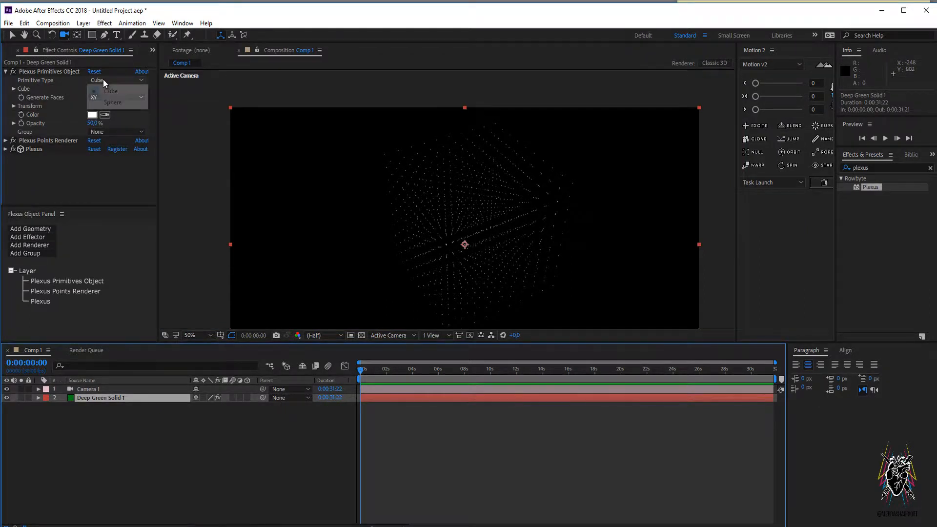
left_click(118, 101)
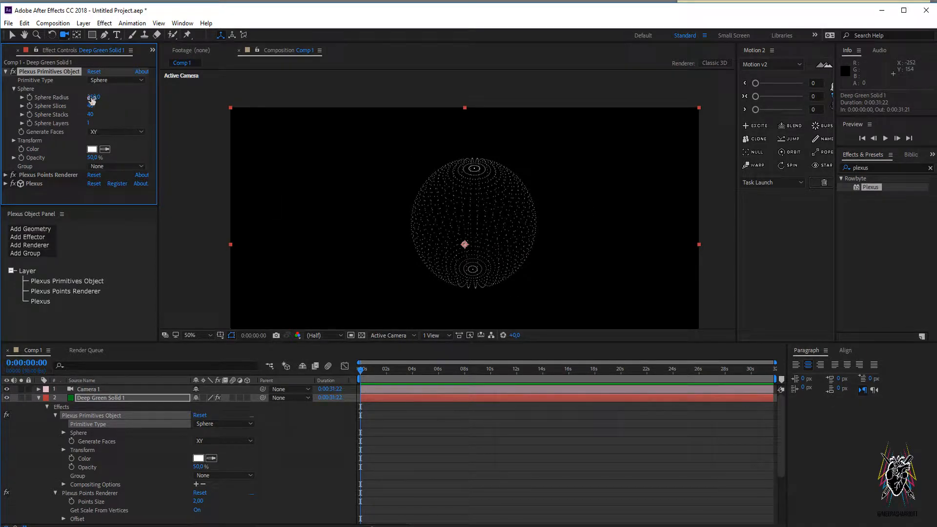
left_click_drag(98, 99, 86, 116)
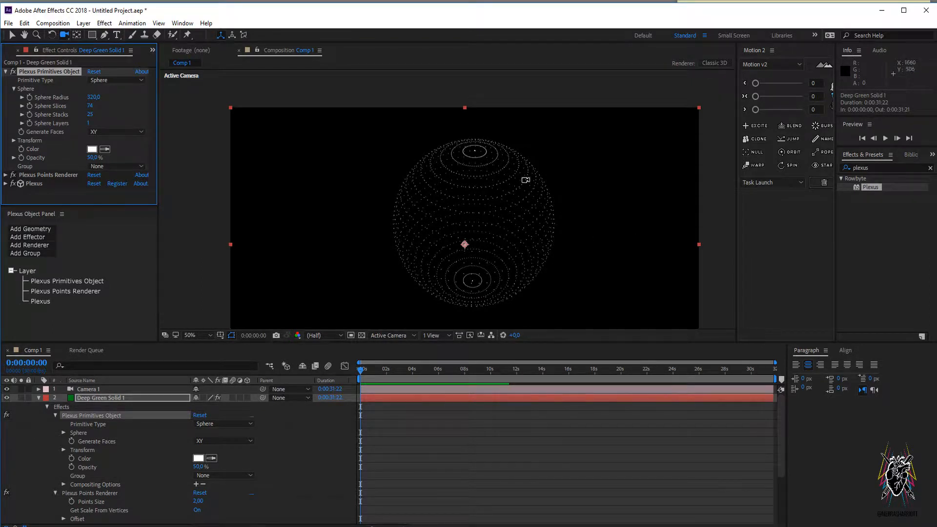
left_click_drag(89, 116, 94, 120)
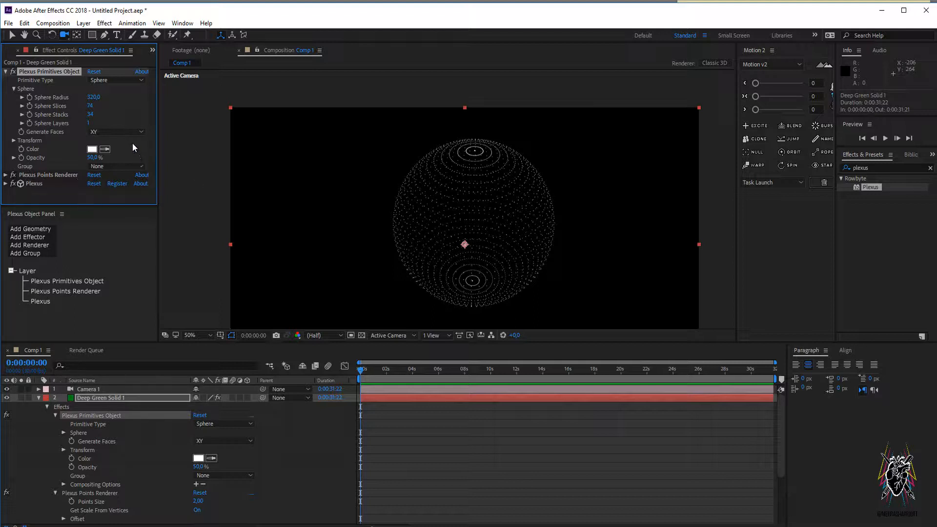
Set the sphere's layers to 3 and orbit the camera around the nested spheres.
left_click(90, 123)
type("3")
key("Return")
left_click_drag(476, 180, 502, 207)
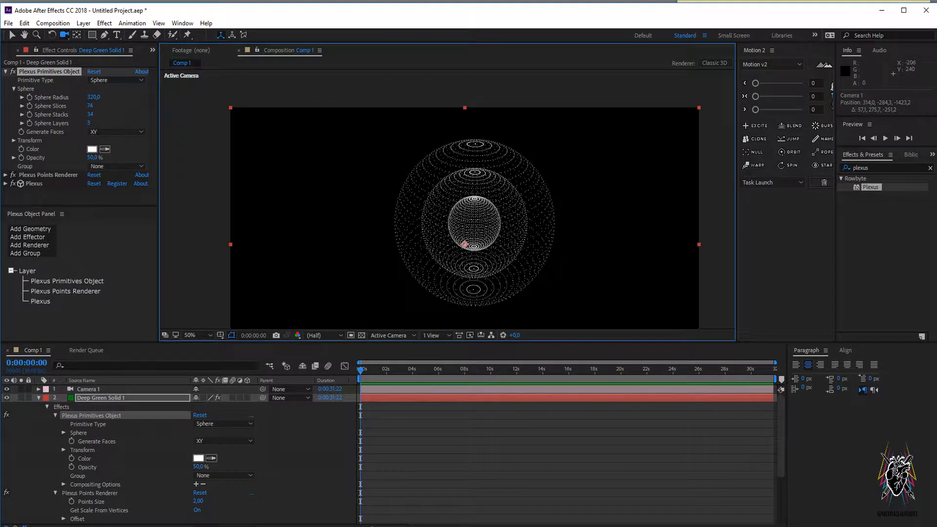
Try a different opacity on the sphere primitive, such as 20%, and restore it to 50%.
left_click(92, 158)
type("100")
key("Return")
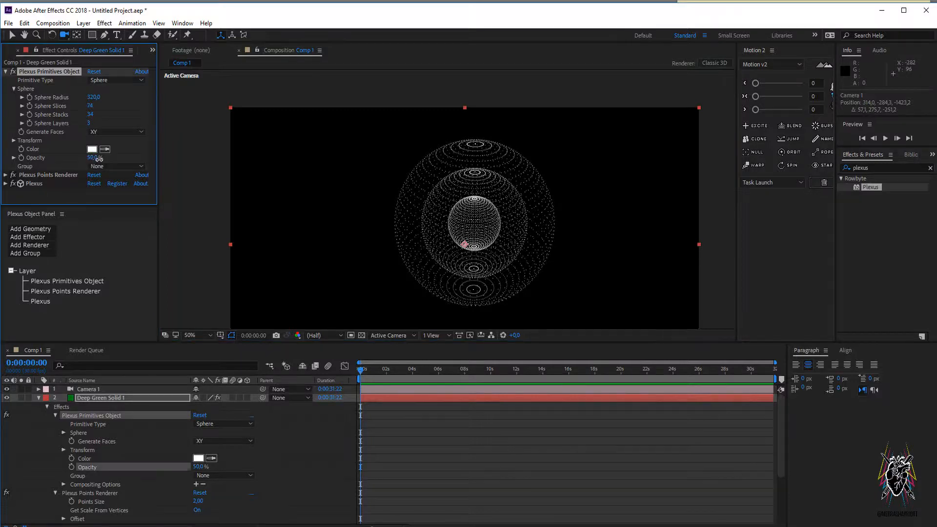
left_click_drag(265, 162, 93, 157)
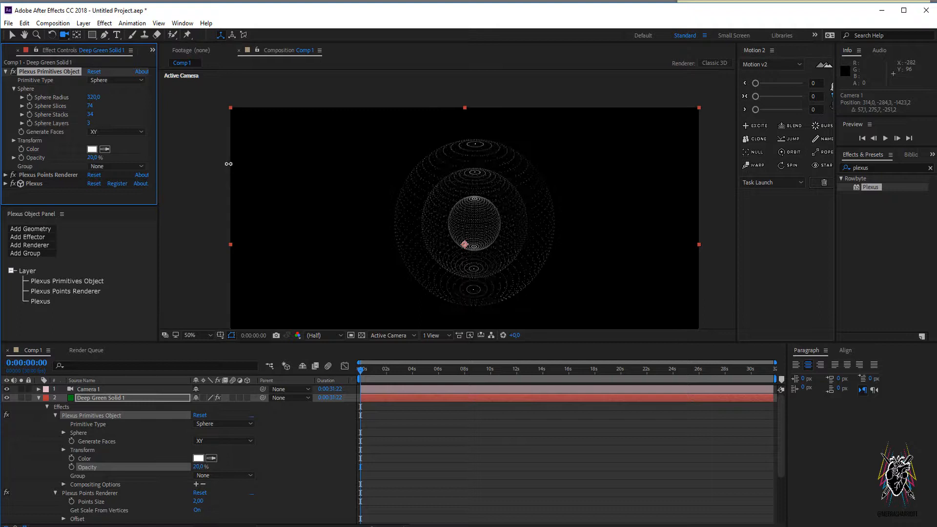
left_click(93, 158)
type("50")
key("Return")
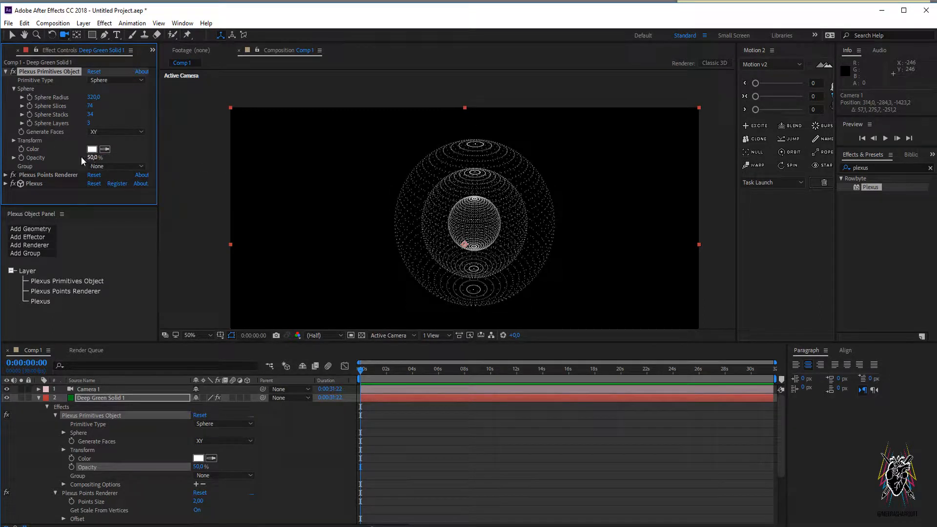
Try red tints for the sphere's colour, return it to white FFFFFF and collapse the Plexus Primitives Object settings.
left_click(91, 149)
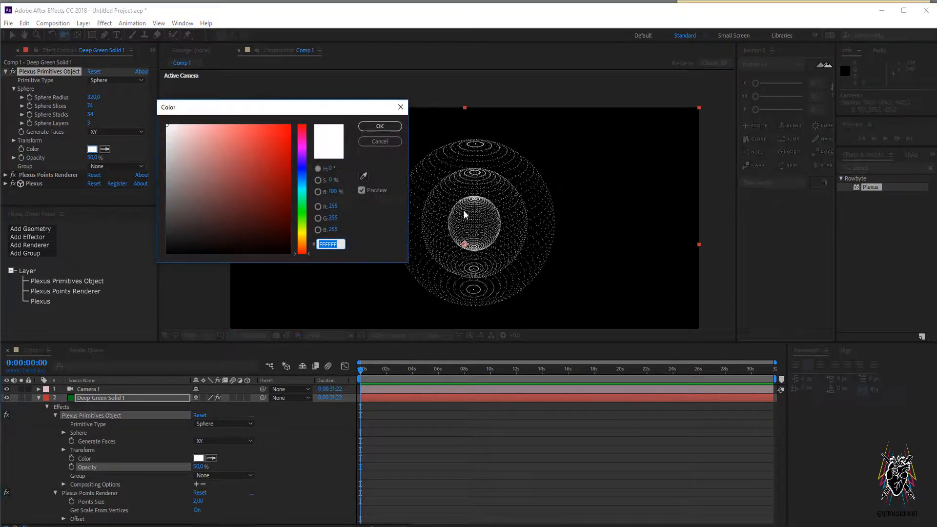
left_click(291, 138)
left_click(261, 178)
left_click(196, 137)
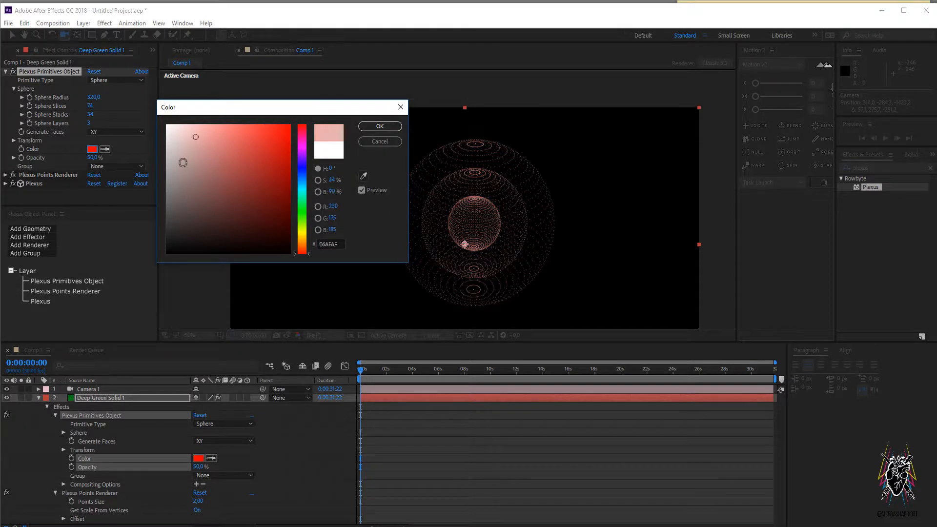
mouse_move(183, 163)
left_mouse_down()
mouse_move(190, 142)
mouse_move(203, 156)
mouse_move(184, 159)
mouse_move(143, 128)
mouse_move(138, 153)
mouse_move(132, 108)
left_mouse_up()
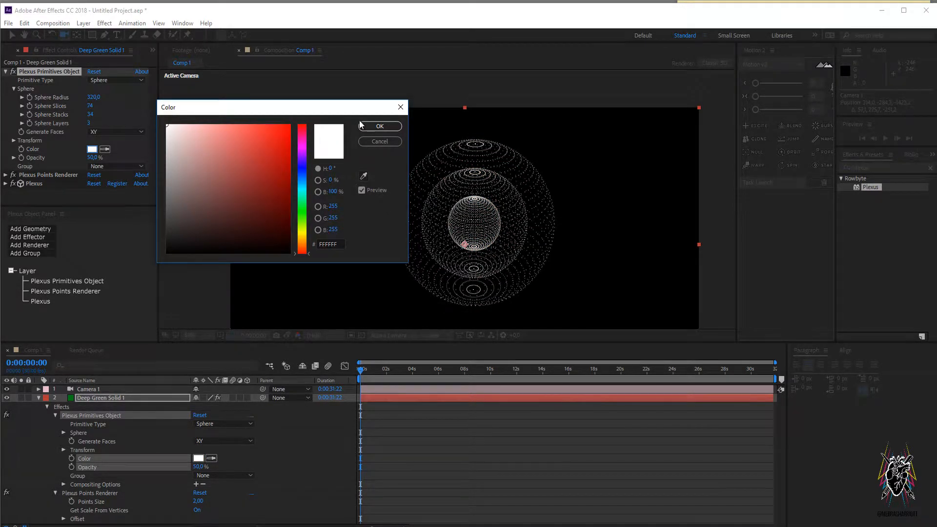
left_click(366, 128)
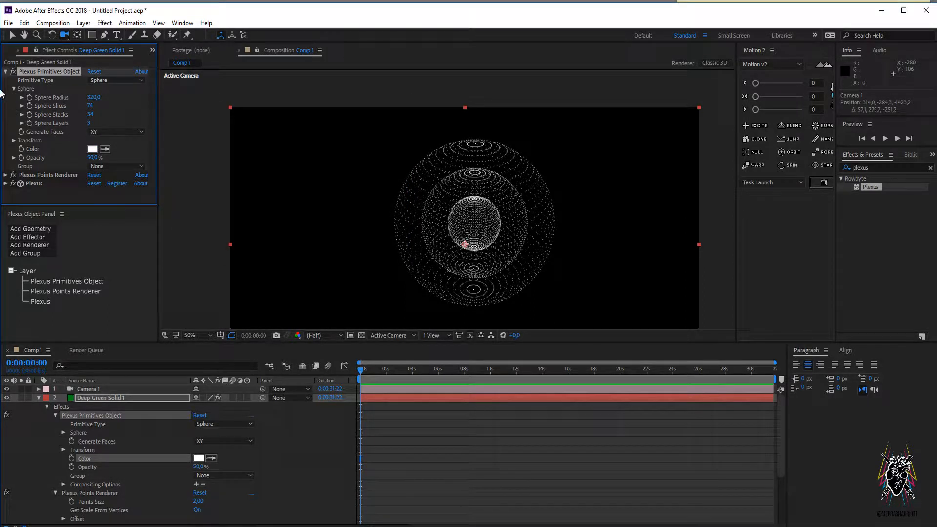
left_click(6, 72)
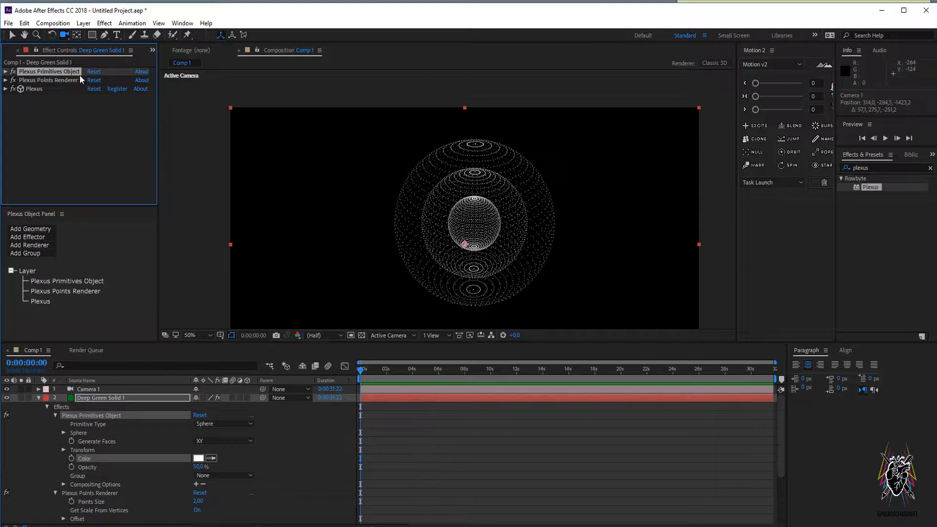
Change the Plexus primitive type on the green solid to Cube and collapse the Plexus Primitives Object settings.
left_click(5, 71)
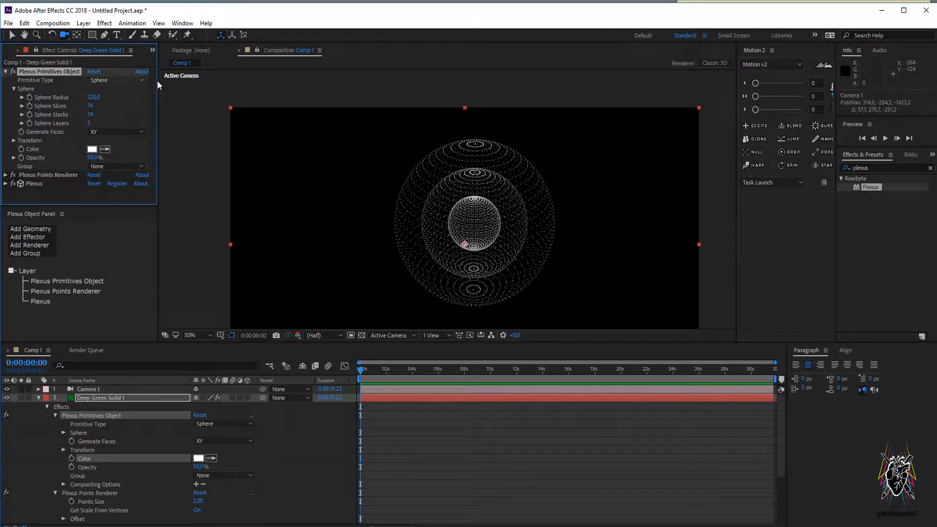
left_click(125, 80)
left_click(125, 91)
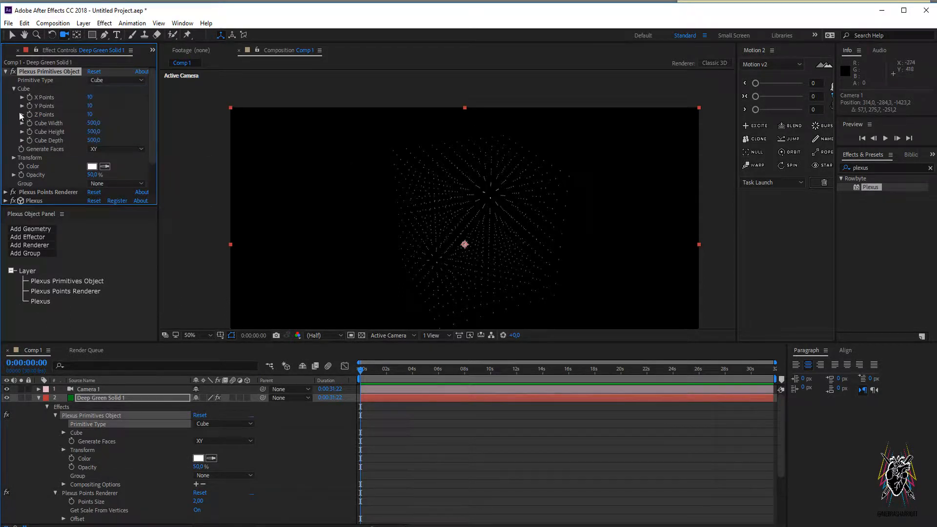
left_click(6, 71)
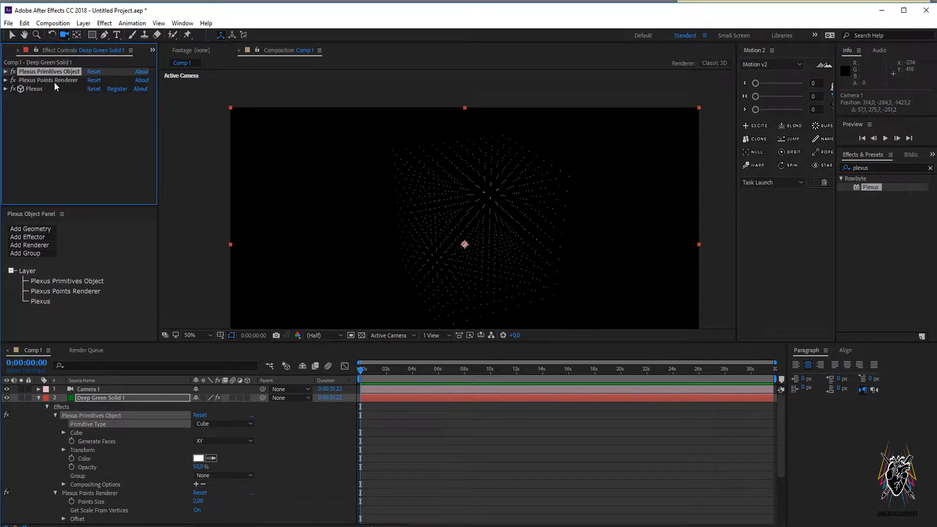
Look over the renderer types Plexus can add and set the Plexus Points Renderer's points size to 4,60.
left_click_drag(55, 82, 167, 109)
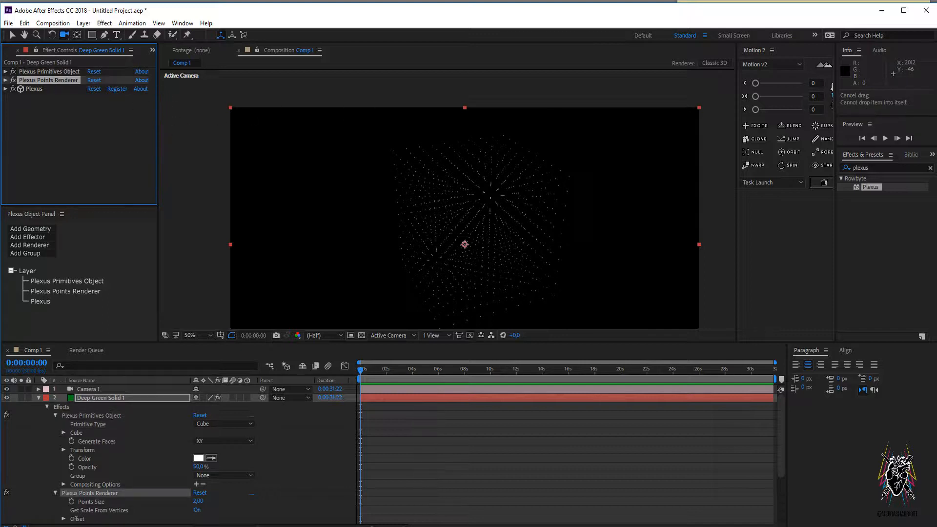
left_click_drag(722, 96, 546, 93)
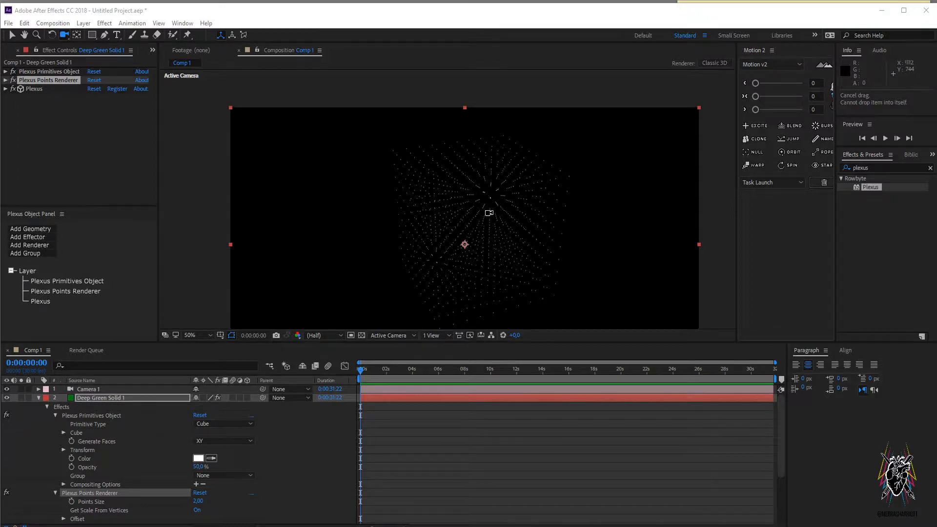
left_click(40, 246)
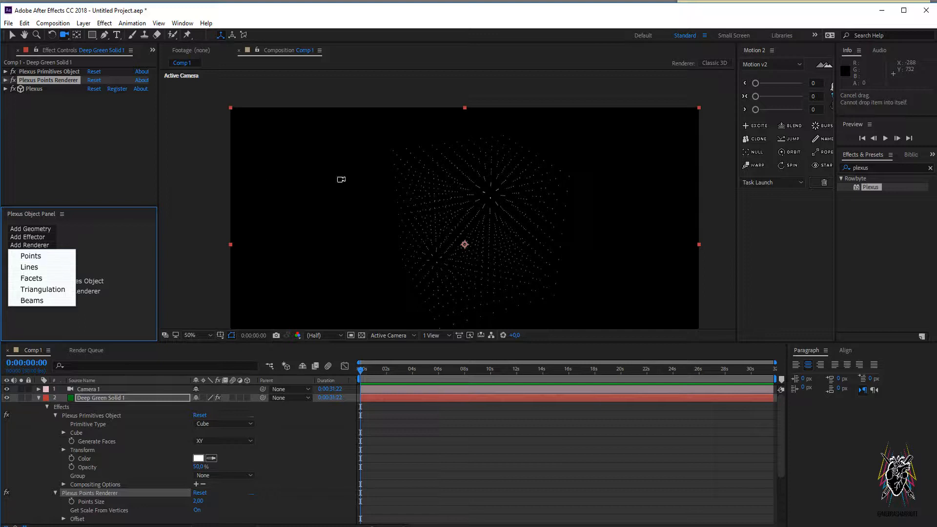
left_click(7, 83)
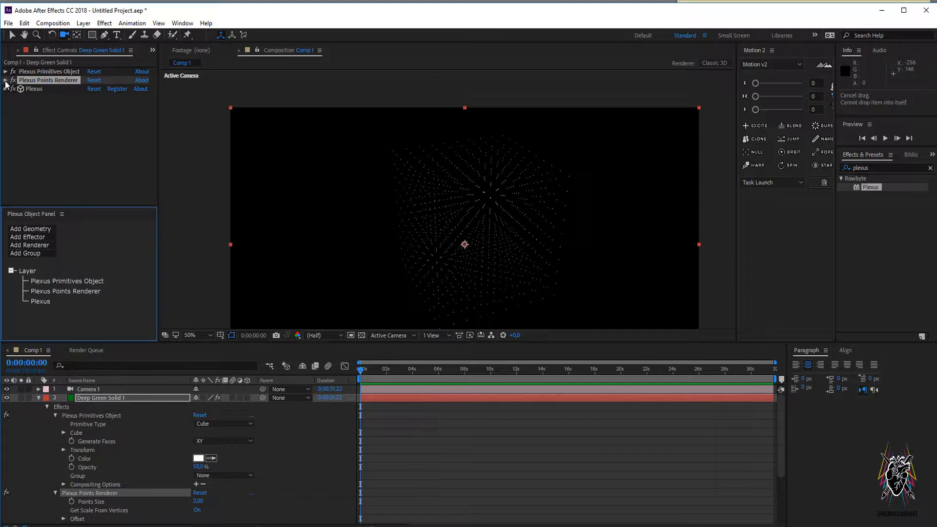
left_click(6, 80)
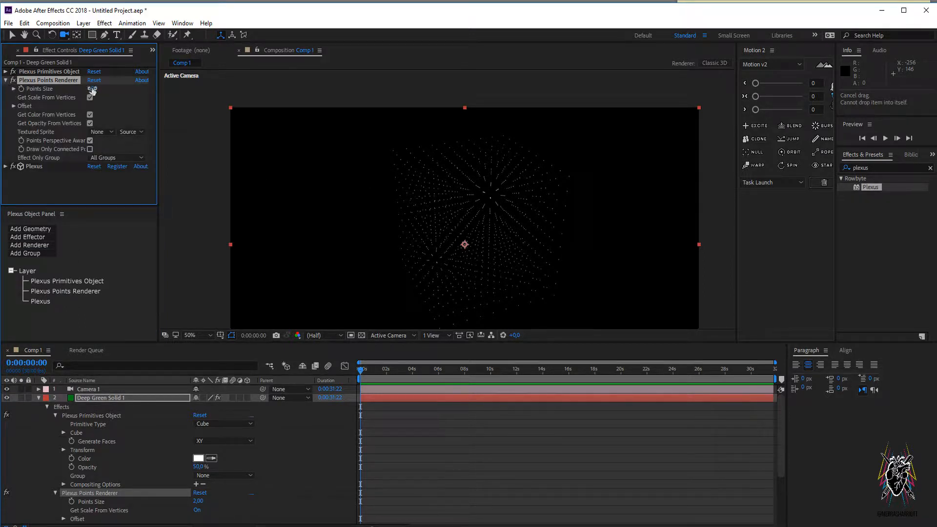
left_click_drag(91, 88, 106, 89)
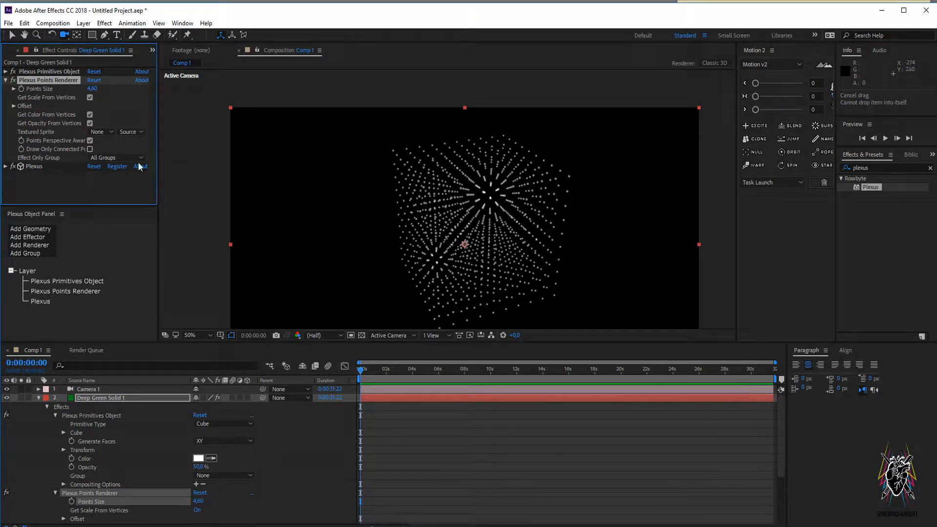
Try an X offset of 21,00 and a Y offset of 15,00 on the Points Renderer and undo both.
left_click(13, 105)
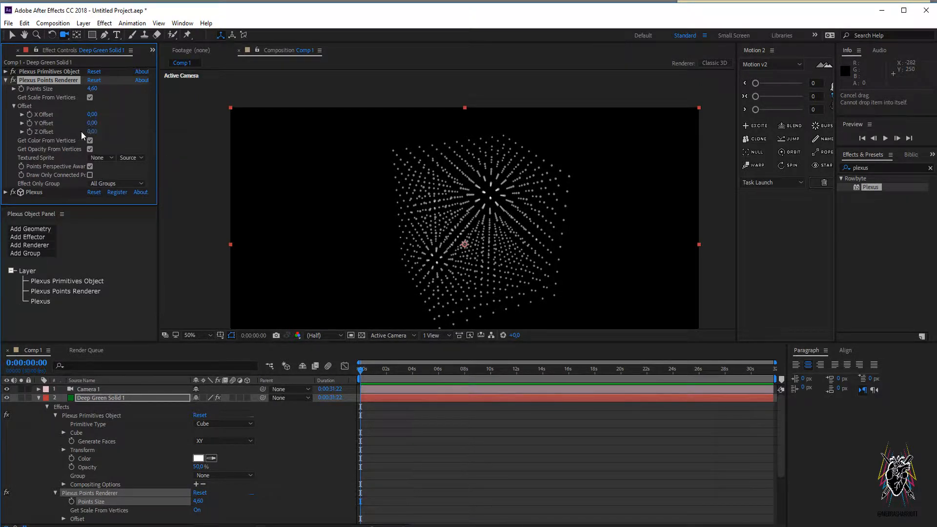
mouse_move(94, 122)
left_mouse_down()
mouse_move(310, 119)
mouse_move(97, 114)
left_mouse_up()
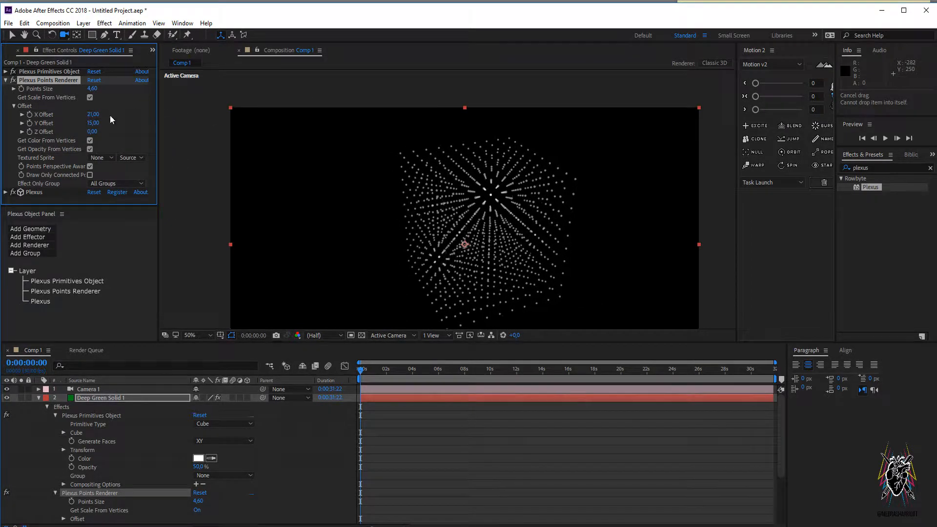
key("ctrl+z")
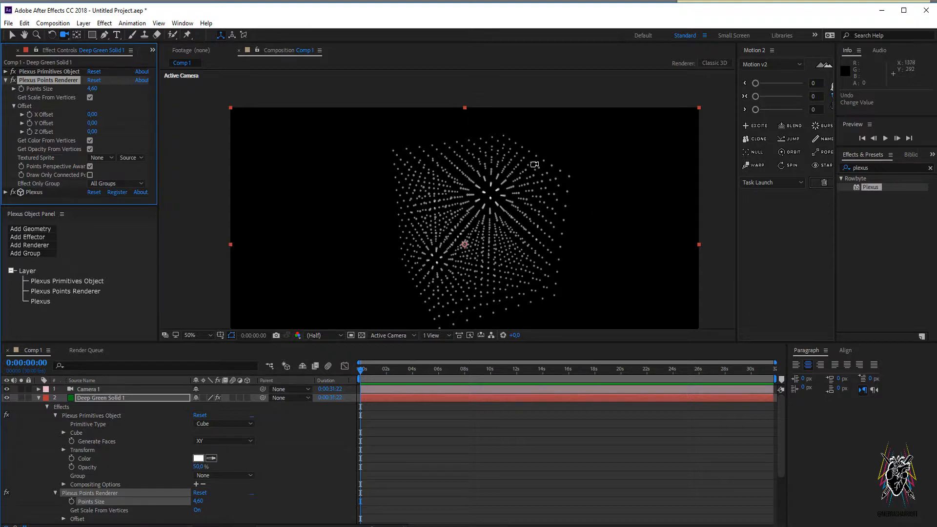
Collapse the green solid's properties and add donut.png from the project to Comp 1 beneath the solid.
mouse_move(465, 234)
left_mouse_down()
mouse_move(505, 232)
mouse_move(468, 226)
mouse_move(475, 255)
mouse_move(471, 228)
mouse_move(479, 242)
mouse_move(476, 234)
left_mouse_up()
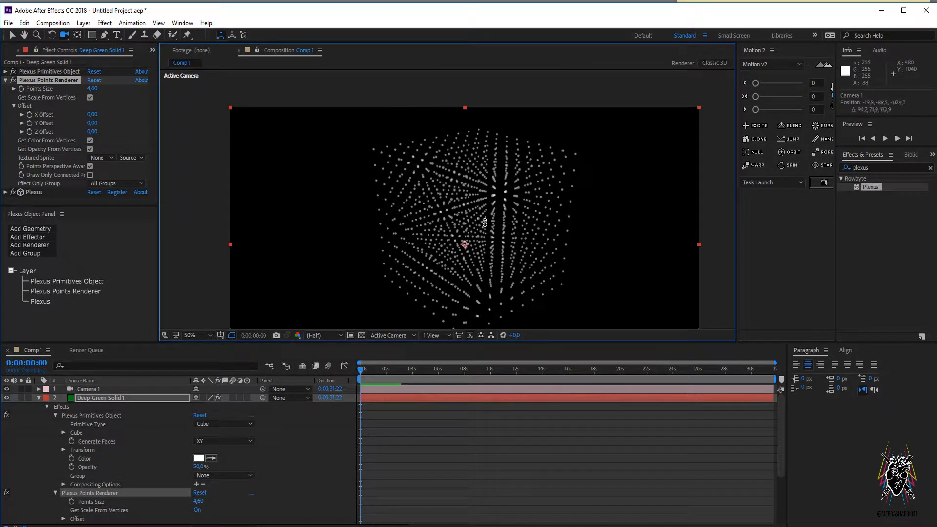
scroll(476, 234, "up", 5)
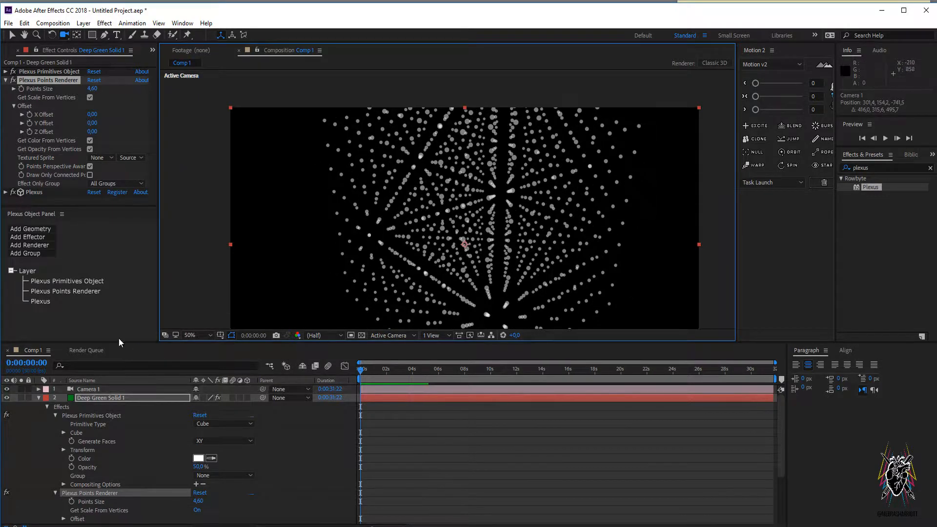
left_click(38, 398)
left_click(5, 53)
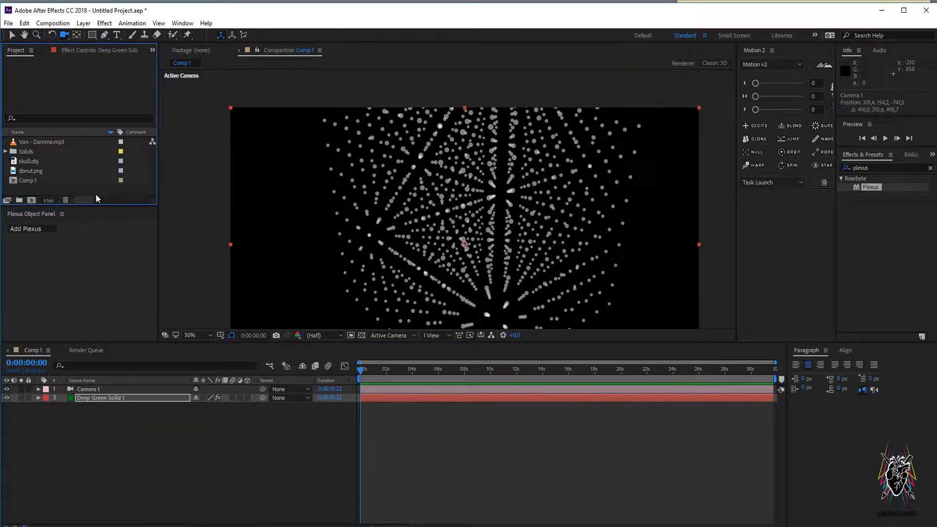
left_click_drag(32, 171, 194, 512)
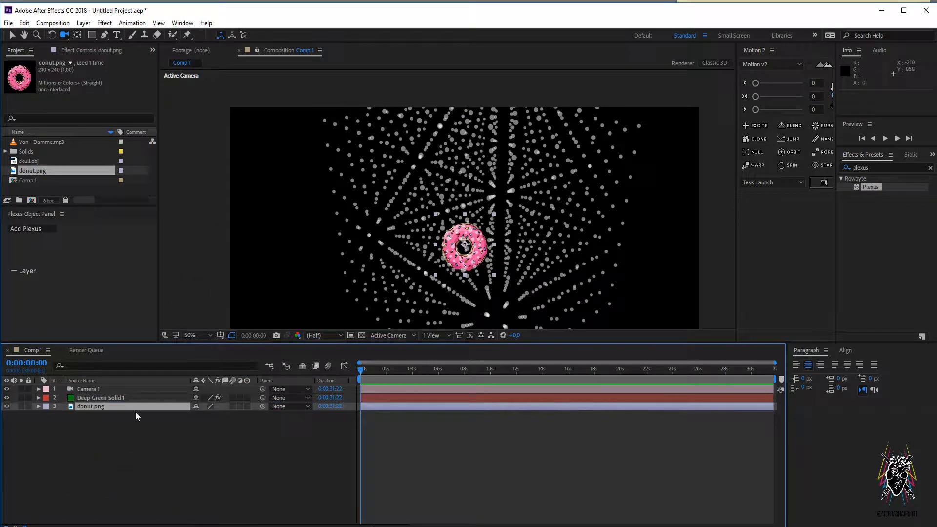
left_click(79, 50)
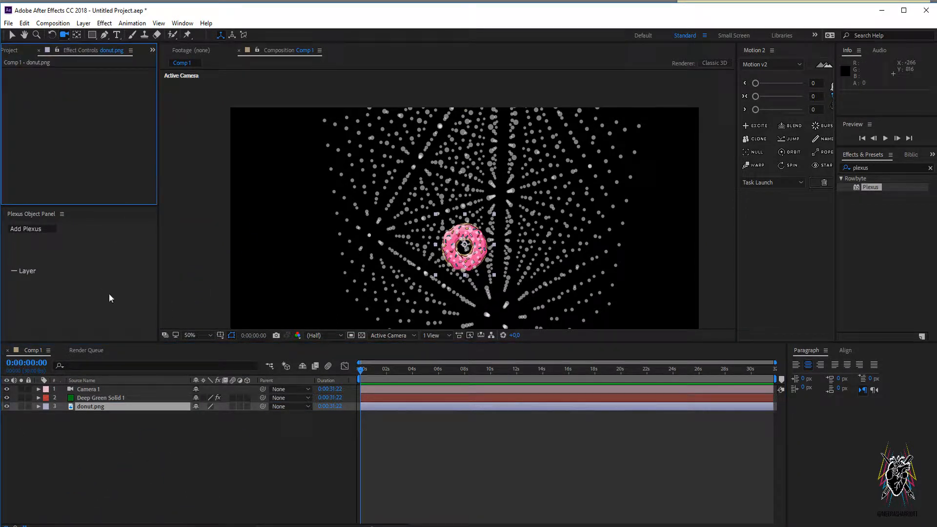
Use donut.png as the textured sprite for the green solid's Plexus points and hide the donut.png layer.
left_click(112, 398)
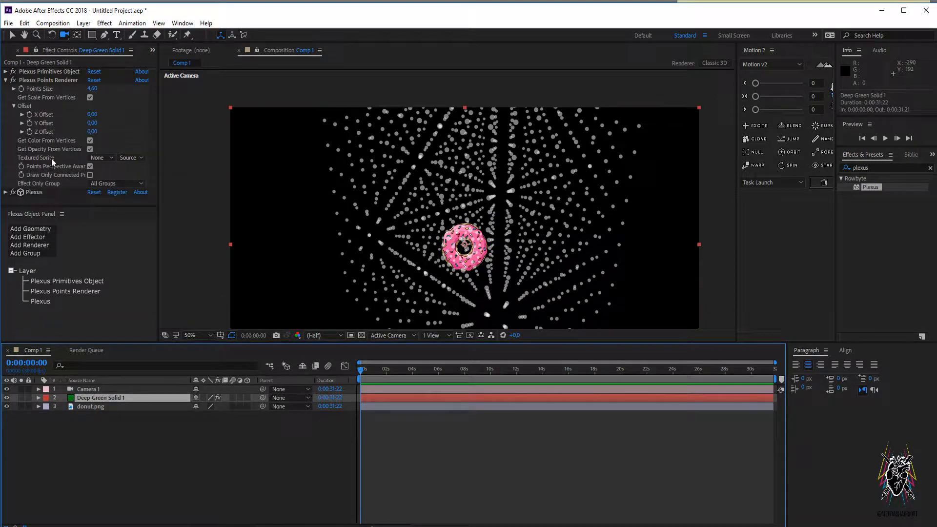
left_click(93, 158)
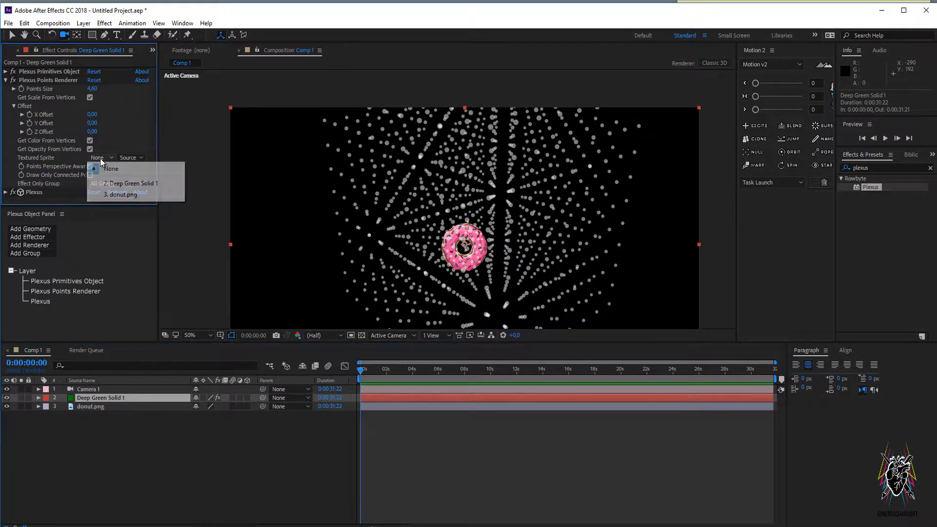
left_click(116, 196)
left_click_drag(622, 300, 447, 276)
scroll(101, 482, "down", 3)
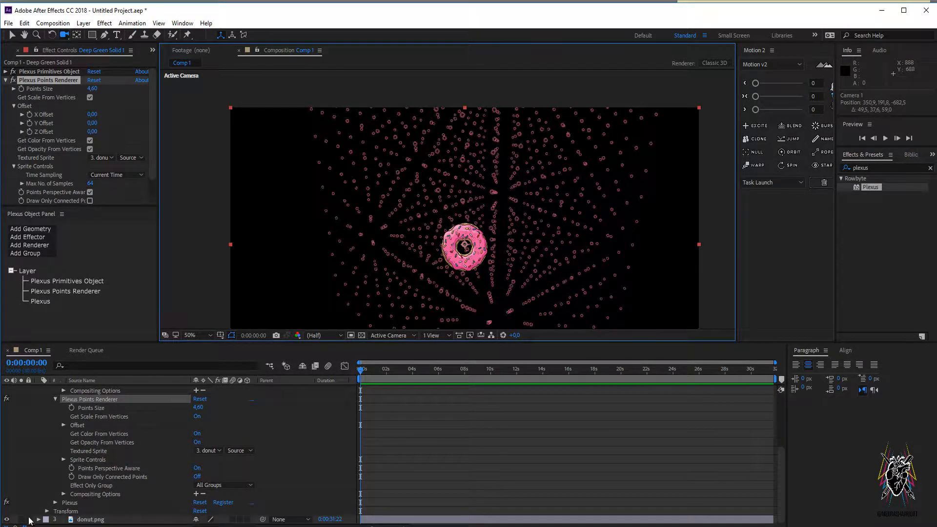
left_click(7, 520)
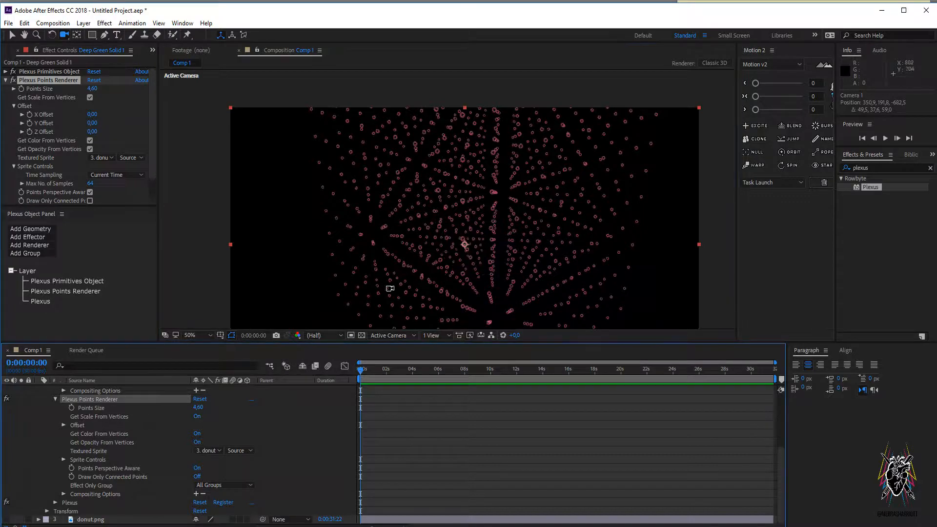
Enlarge the donut sprites to a points size of 42,00 and orbit the camera around the cube.
left_click_drag(529, 238, 405, 223)
left_click_drag(93, 89, 301, 101)
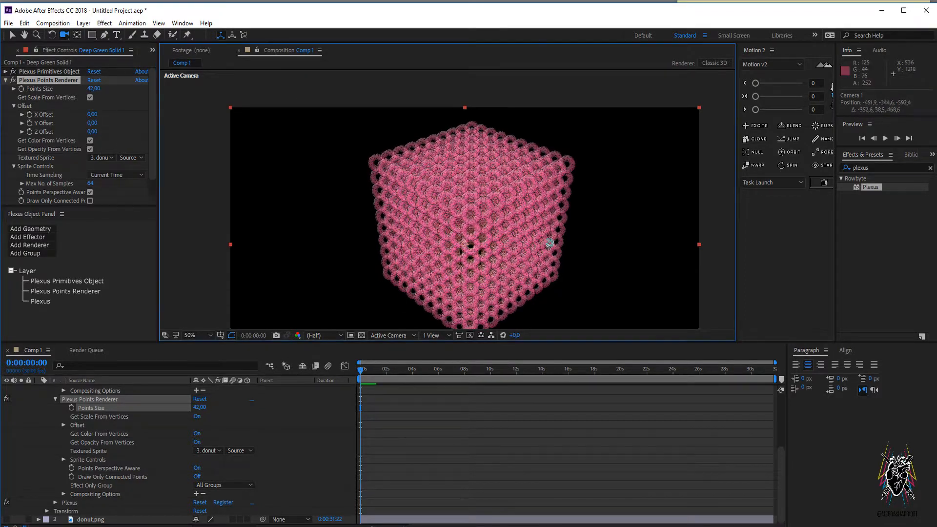
left_click_drag(548, 240, 476, 253)
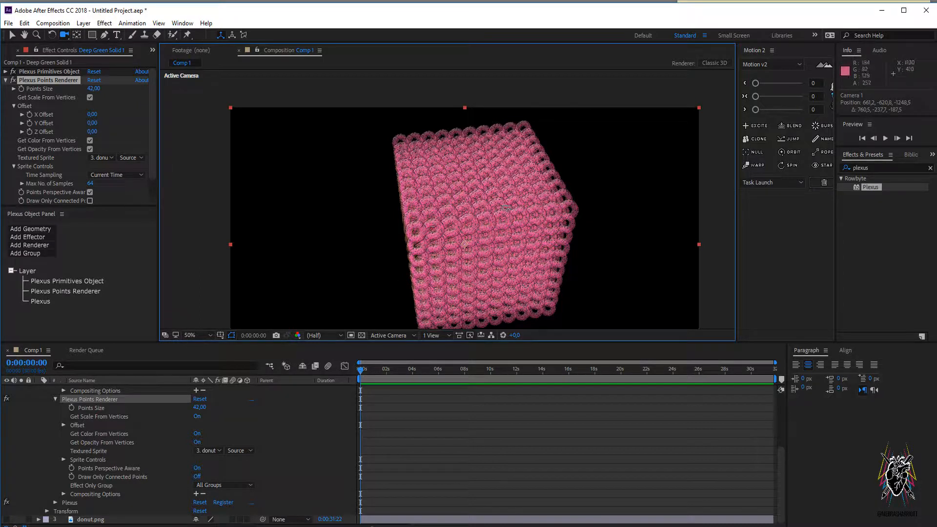
Examine the sprite's time sampling options, the donut.png layer and the green solid's Points Renderer settings.
left_click_drag(153, 151, 154, 166)
left_click(96, 158)
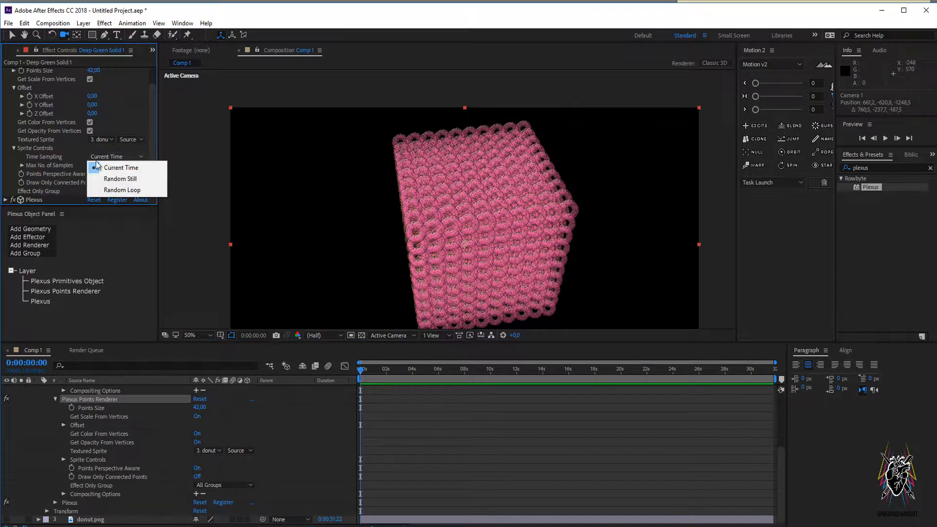
left_click(96, 503)
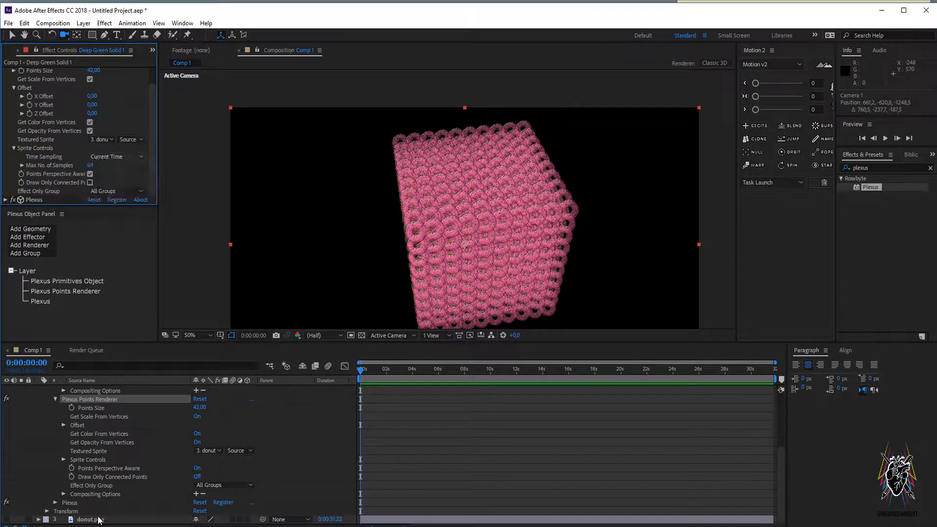
left_click(91, 520)
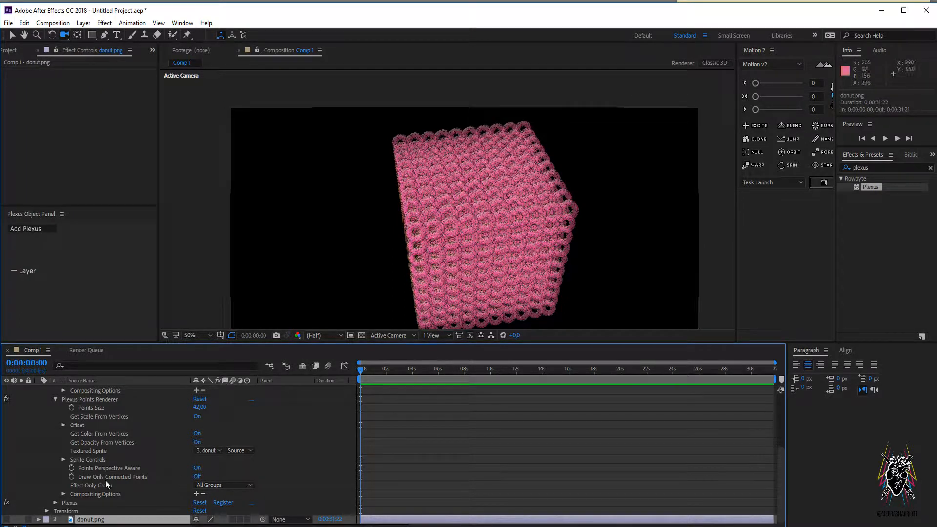
scroll(109, 478, "up", 2)
scroll(131, 418, "up", 5)
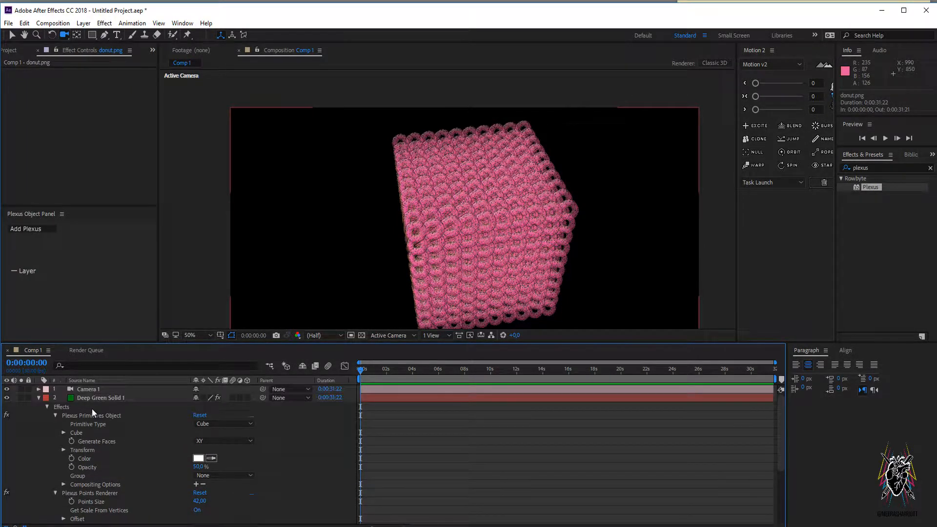
left_click(83, 399)
left_click_drag(152, 142, 141, 108)
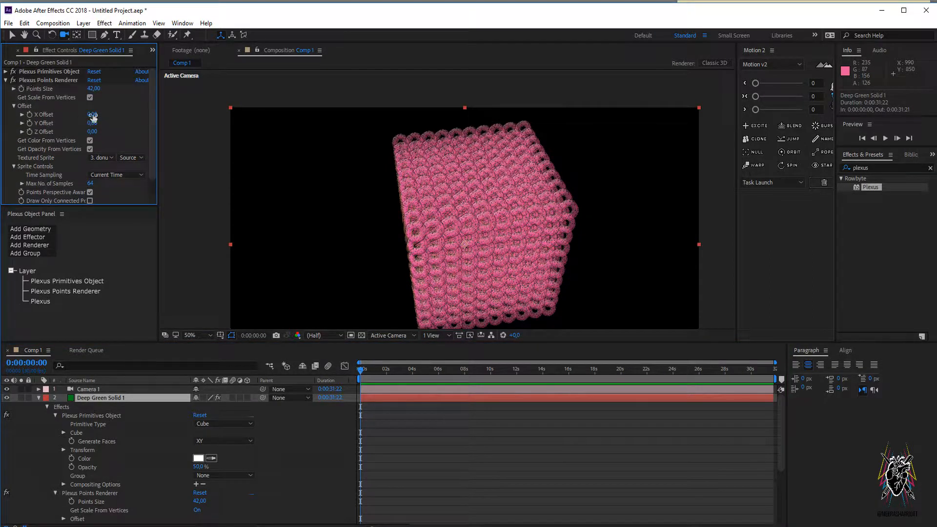
Set the textured sprite to None, reduce the points size to 5,90 and orbit the camera around the cube.
left_click(101, 157)
left_click(113, 169)
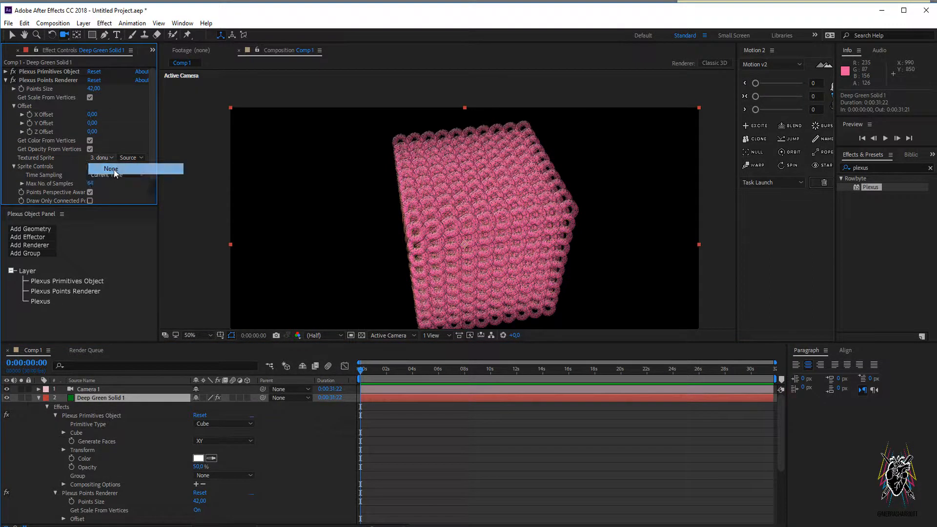
left_click_drag(95, 92, 3, 110)
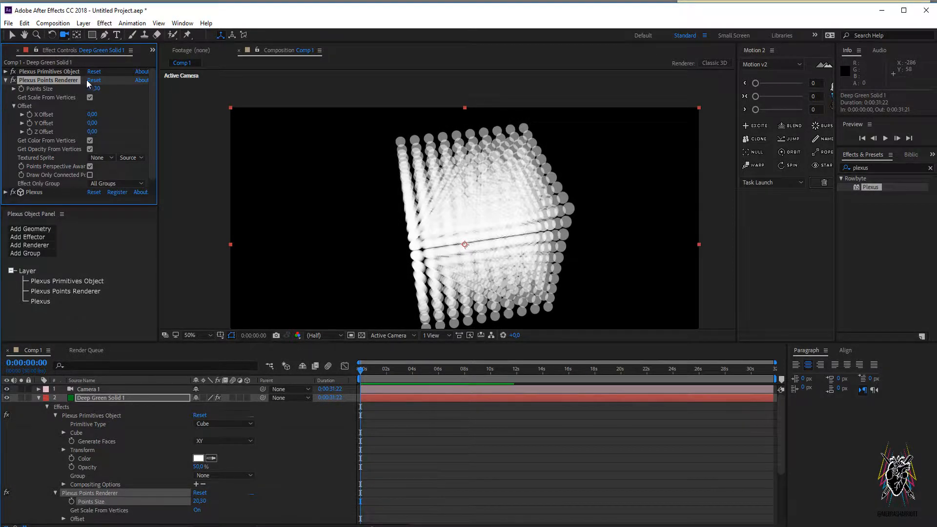
left_click_drag(92, 88, 22, 90)
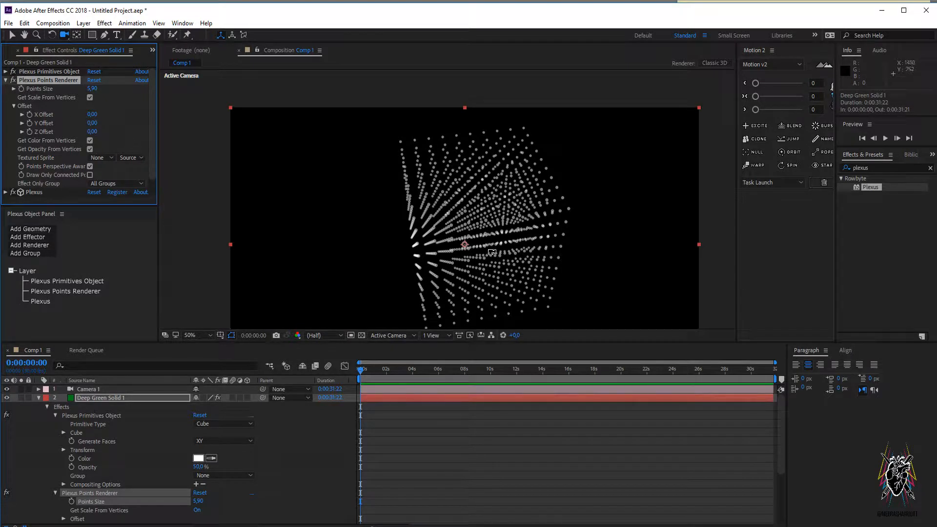
left_click_drag(492, 252, 493, 217)
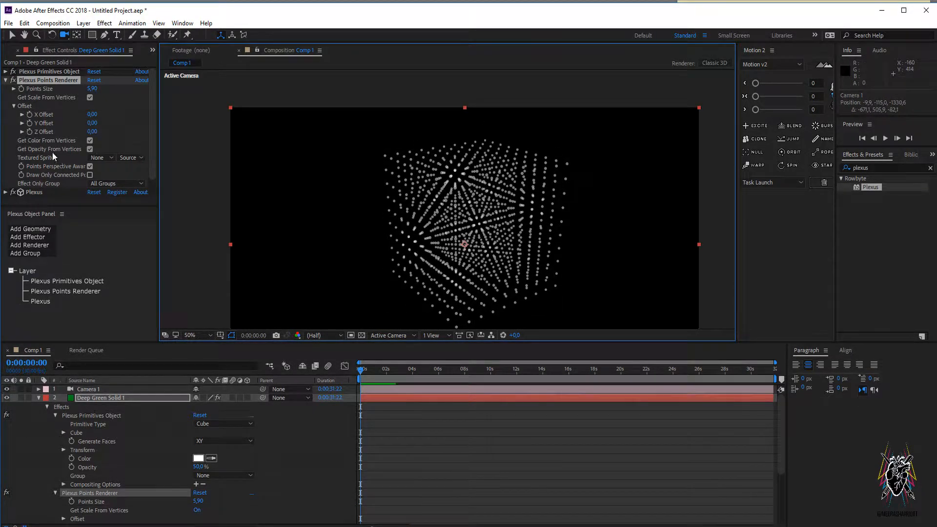
Collapse the Points Renderer settings and add a Lines renderer to the Plexus cube.
left_click(5, 80)
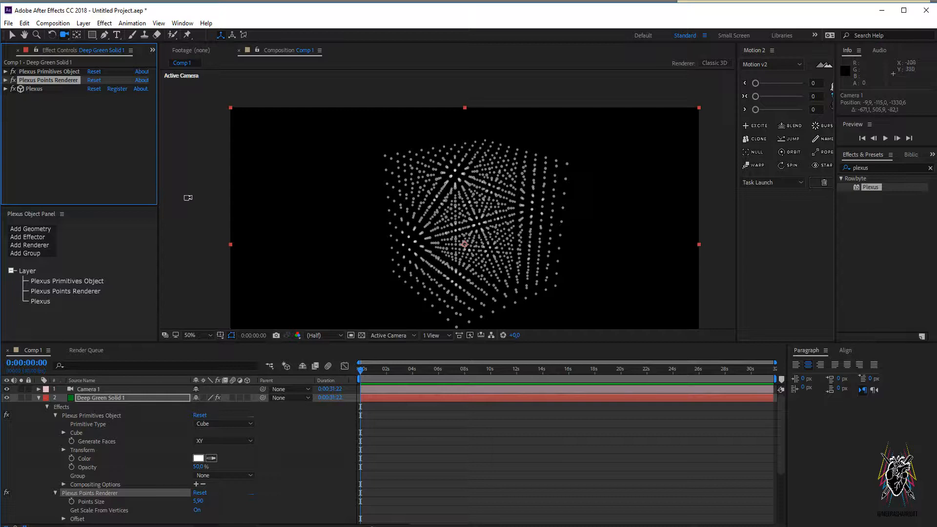
left_click(47, 246)
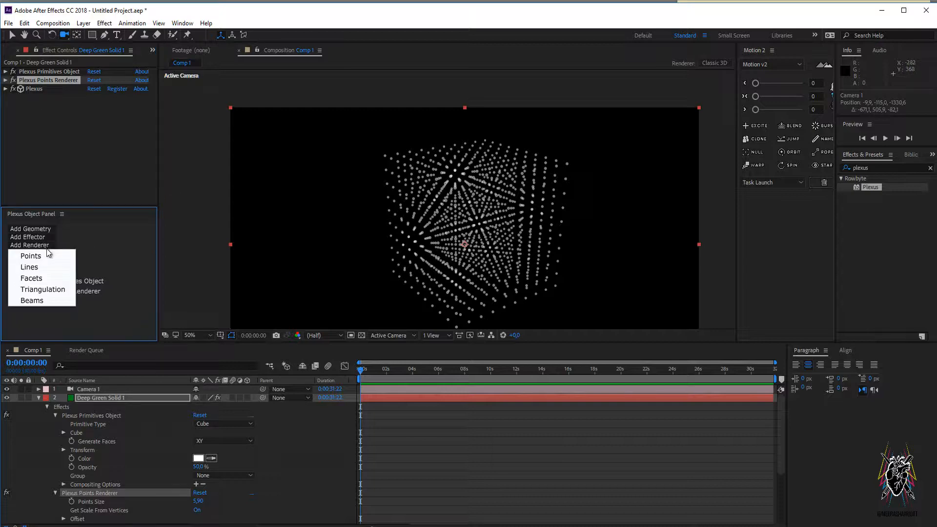
left_click(51, 264)
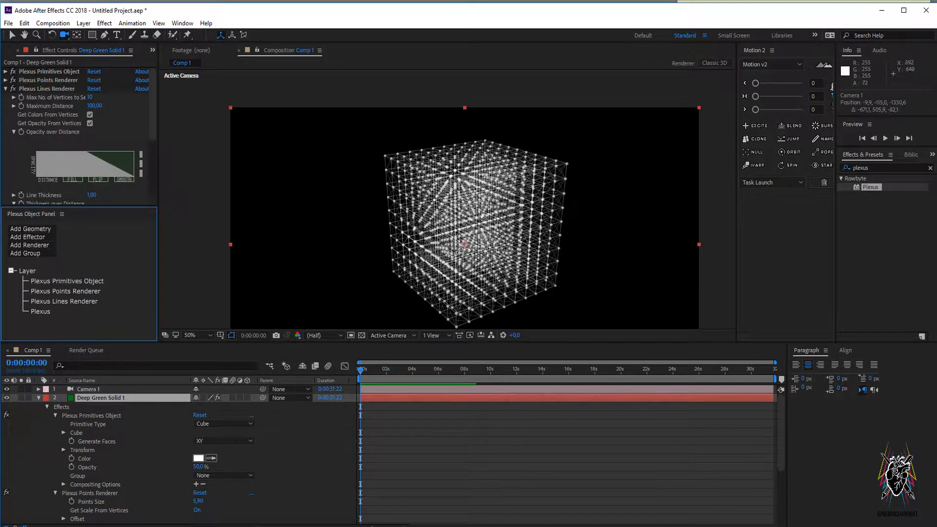
Enlarge the effect settings area, reduce the Lines Renderer's maximum distance to 62,00 and orbit the camera around the cube.
mouse_move(456, 220)
left_mouse_down()
mouse_move(425, 245)
mouse_move(441, 226)
left_mouse_up()
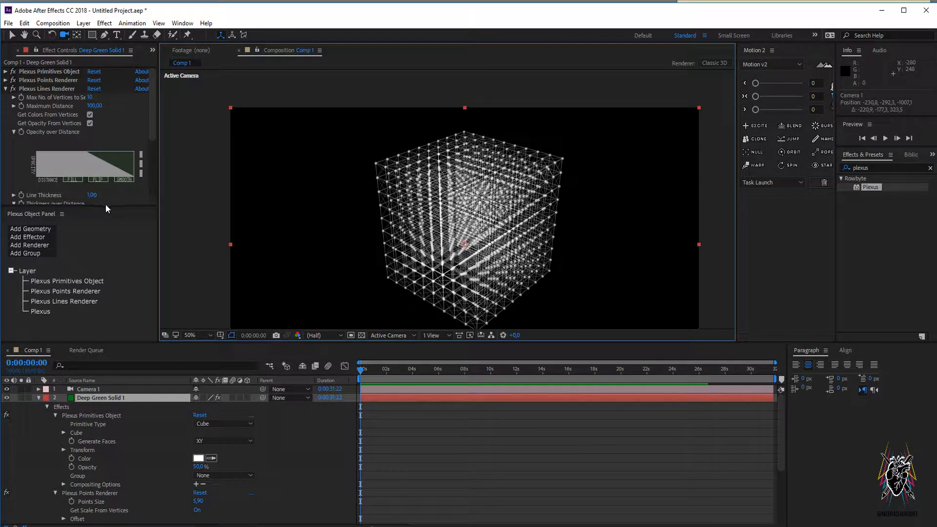
left_click_drag(107, 209, 107, 243)
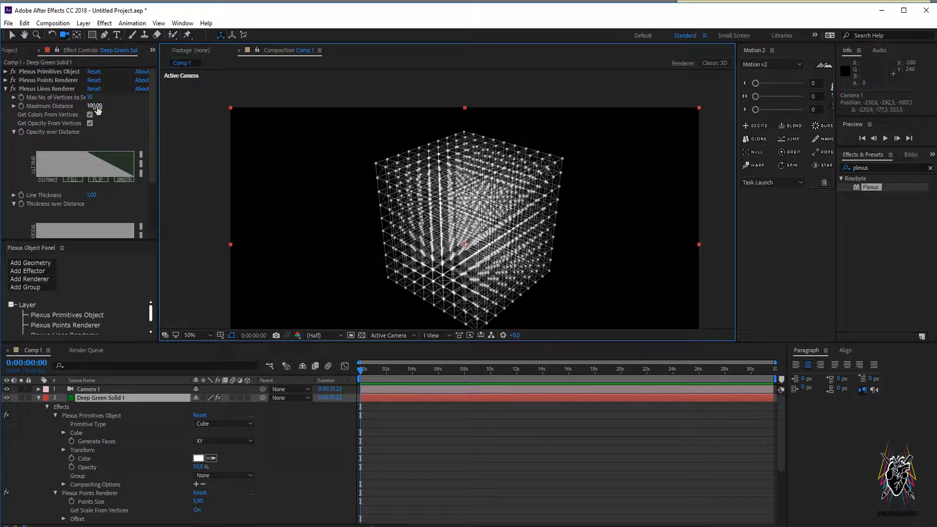
left_click_drag(96, 106, 76, 104)
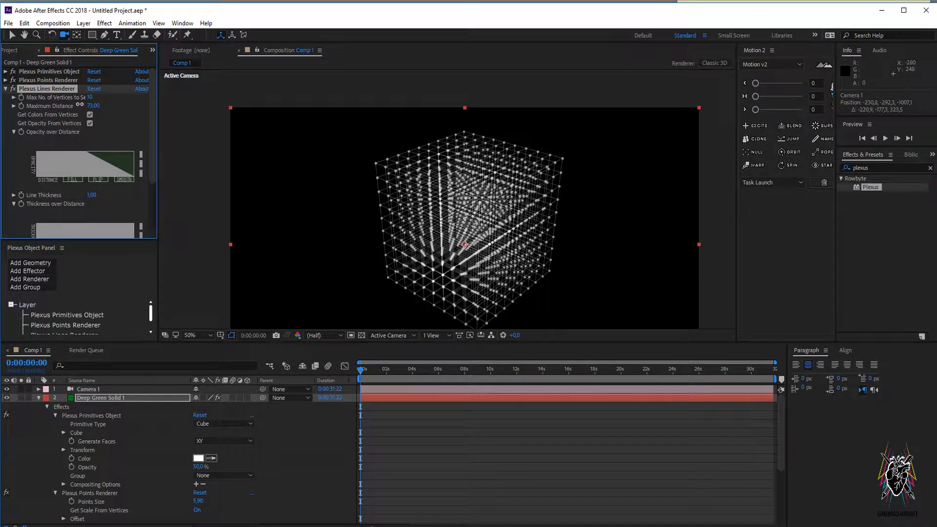
left_click_drag(443, 252, 259, 199)
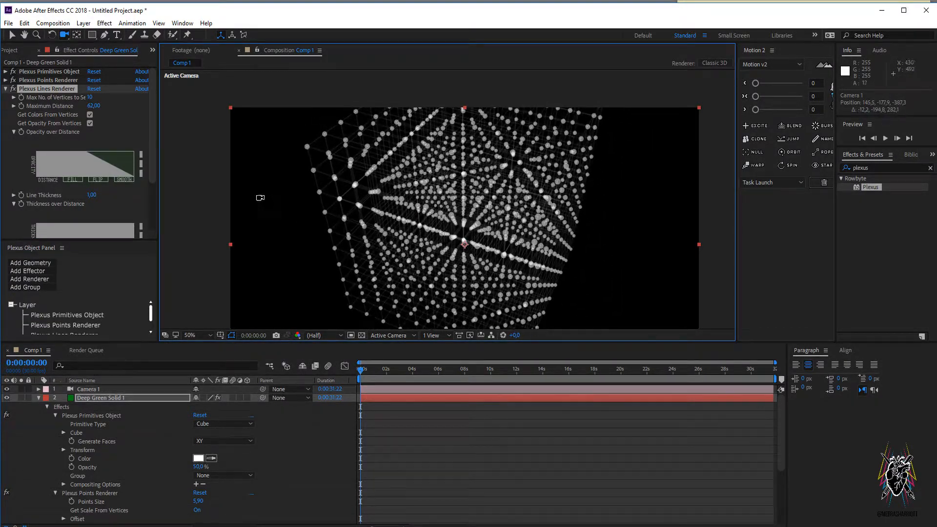
Try a maximum distance of 134,00 for the lines, and set it to 100,00.
left_click_drag(93, 106, 150, 110)
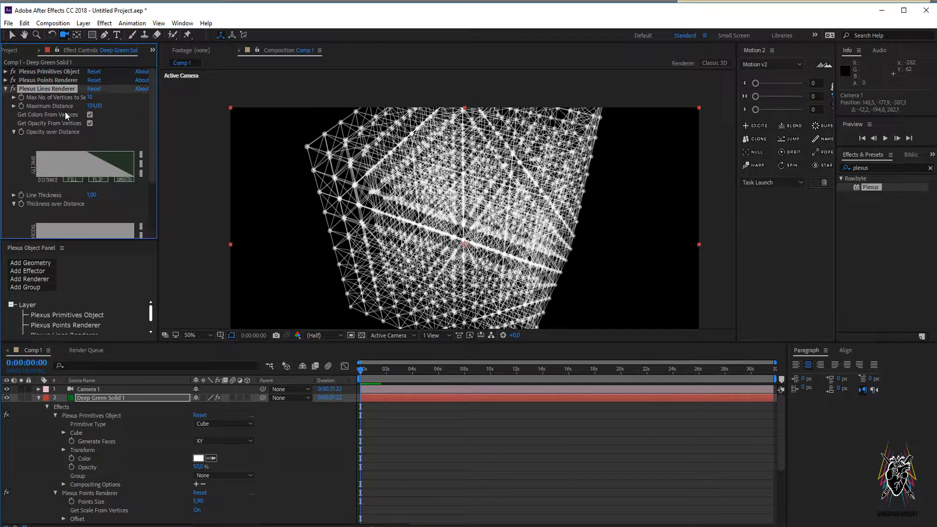
left_click_drag(90, 106, 88, 106)
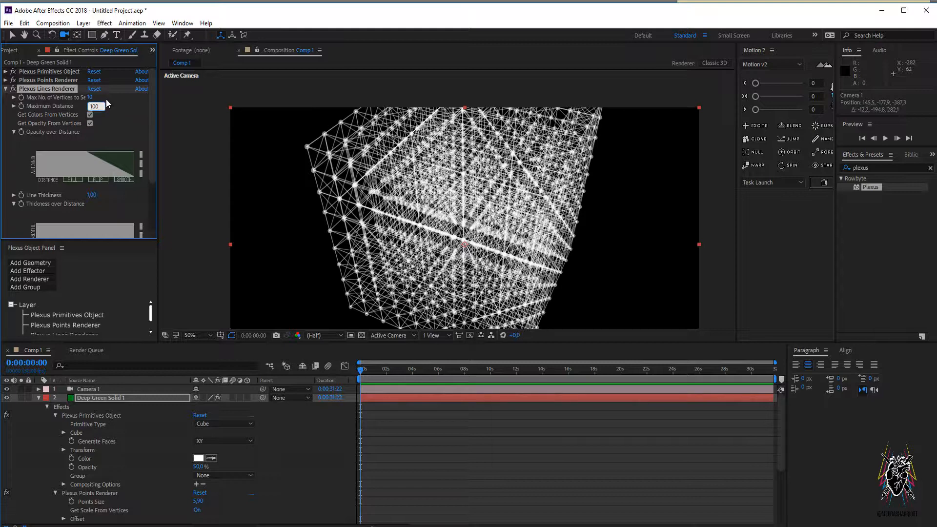
key("Return")
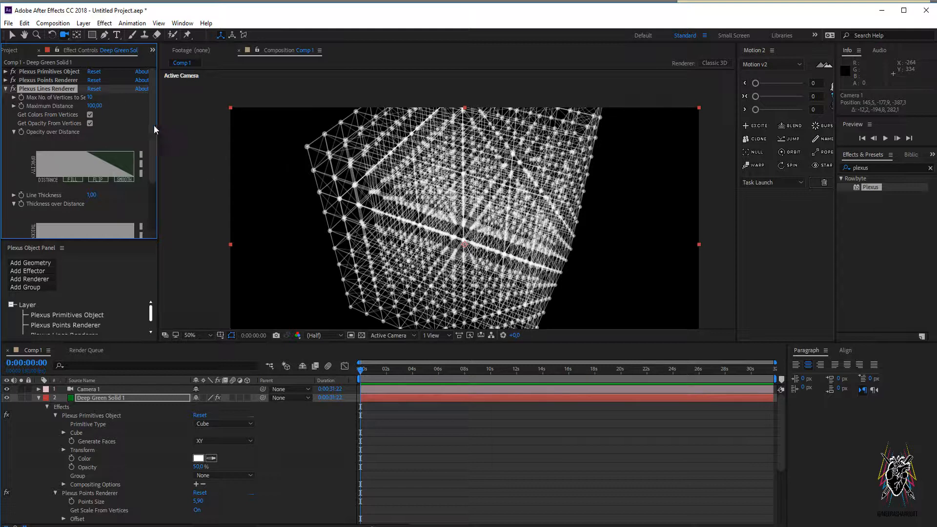
Redraw the lines' opacity over distance curve so it falls with distance, and try flipping it both ways.
left_click_drag(149, 128, 150, 153)
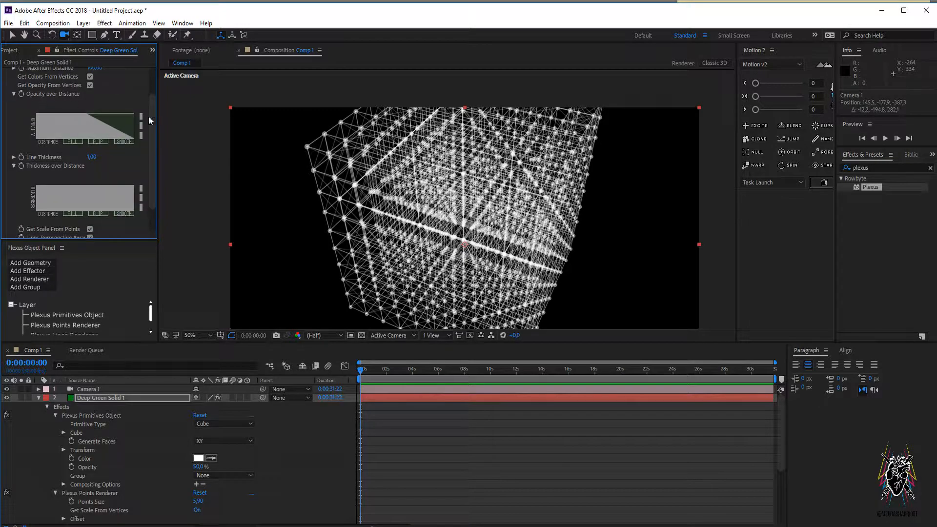
left_click_drag(561, 258, 539, 243)
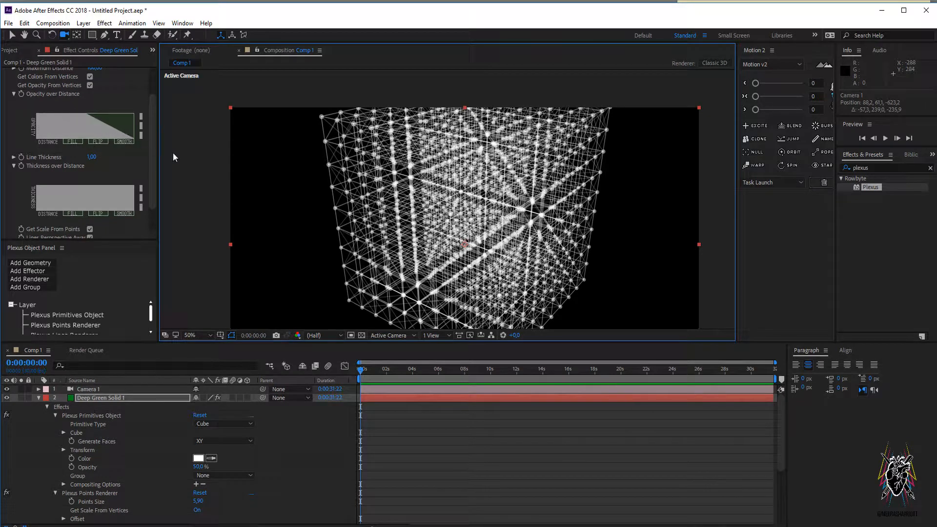
left_click(72, 142)
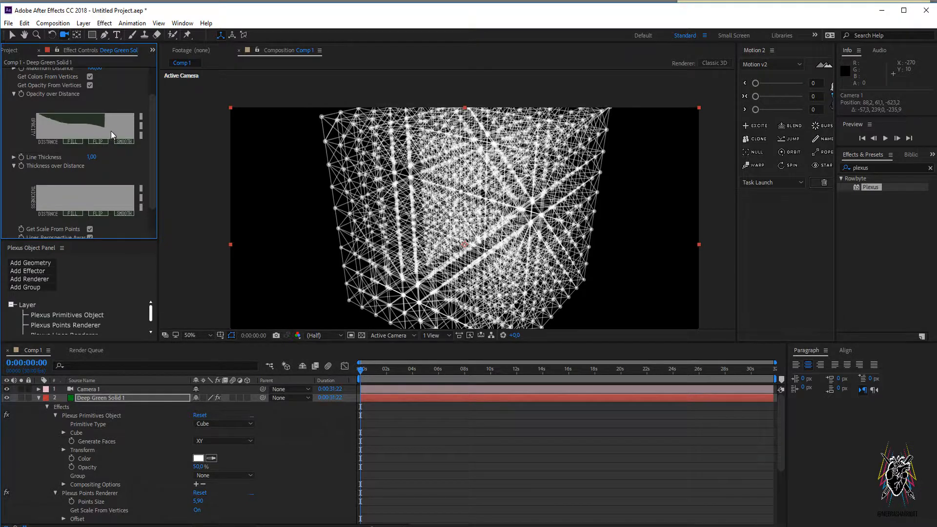
left_click_drag(111, 130, 136, 136)
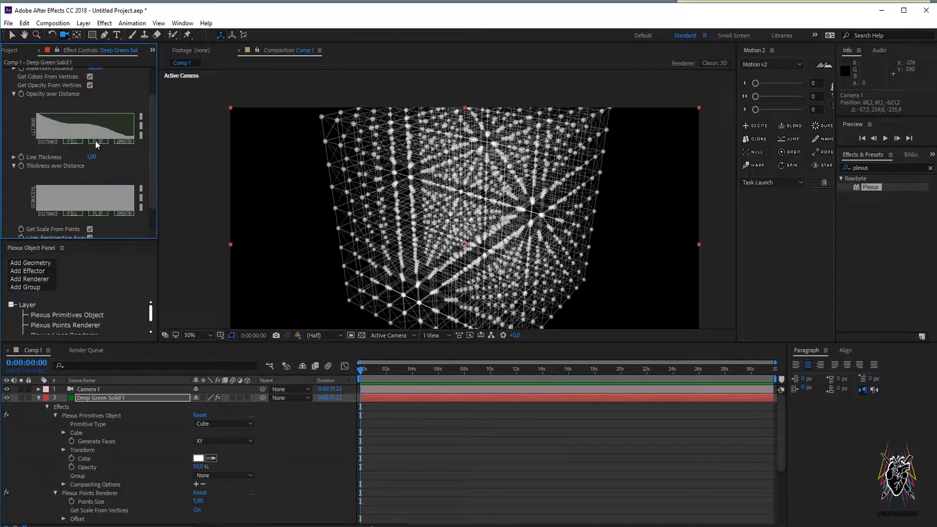
key("ctrl+z")
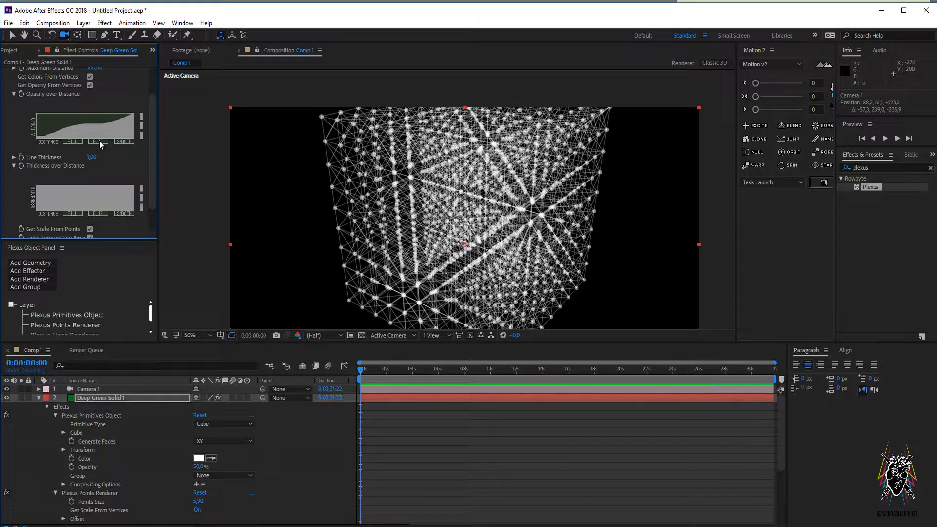
left_click_drag(98, 140, 118, 135)
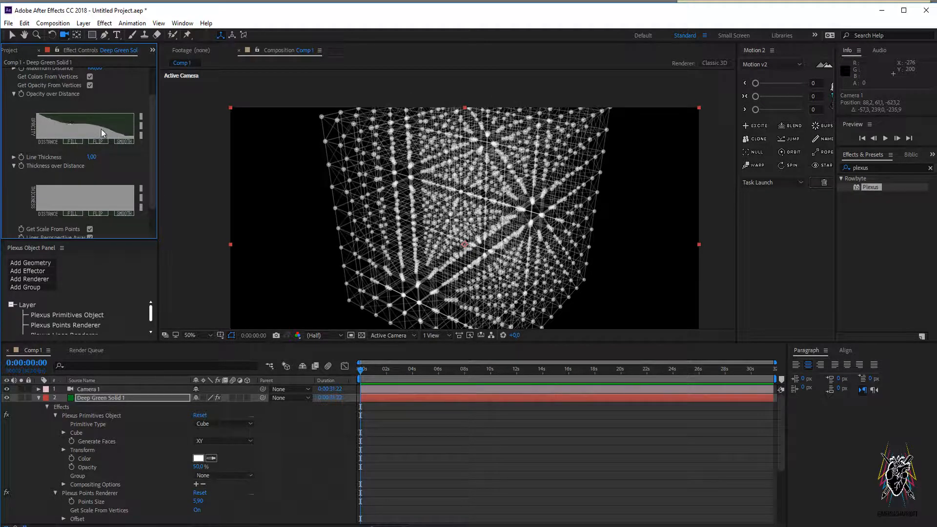
Draw several peaks and valleys into the lines' opacity over distance curve, smooth it and orbit the camera around the cube.
left_click(125, 142)
left_click_drag(47, 121, 56, 125)
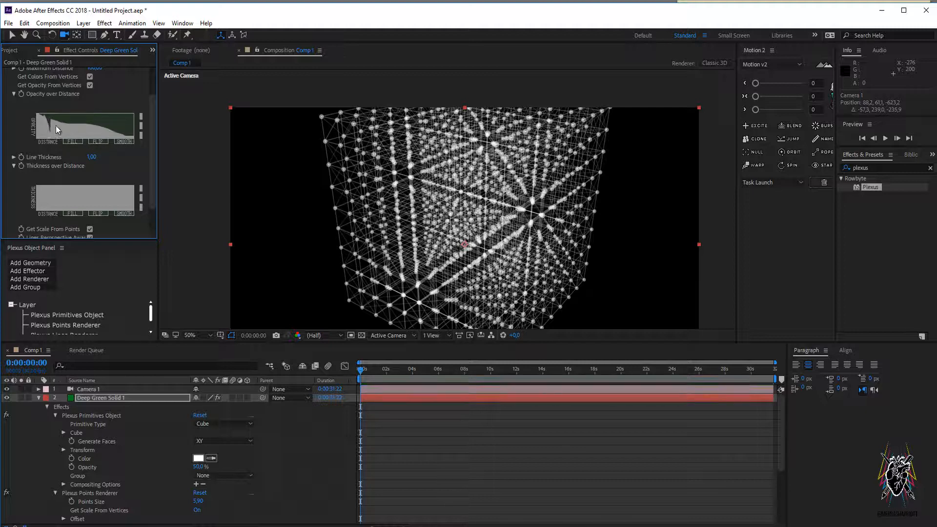
left_click(124, 141)
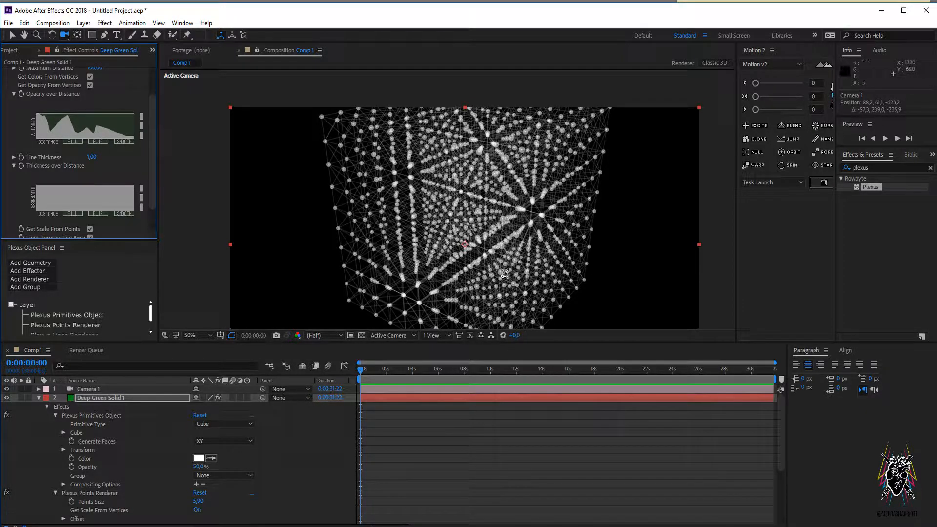
left_click_drag(506, 273, 537, 292)
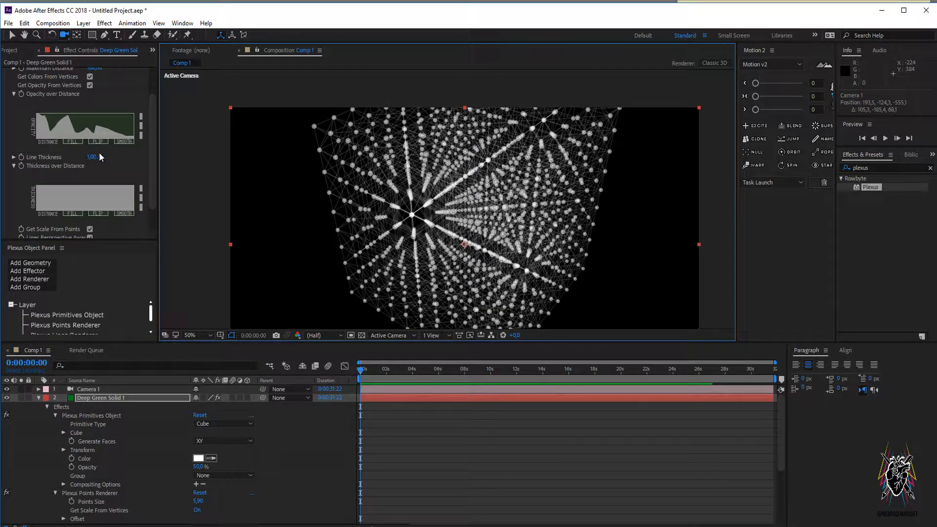
Try a falling thickness over distance curve for the lines, restore it to full thickness and collapse the Lines Renderer settings.
left_click_drag(92, 157, 93, 161)
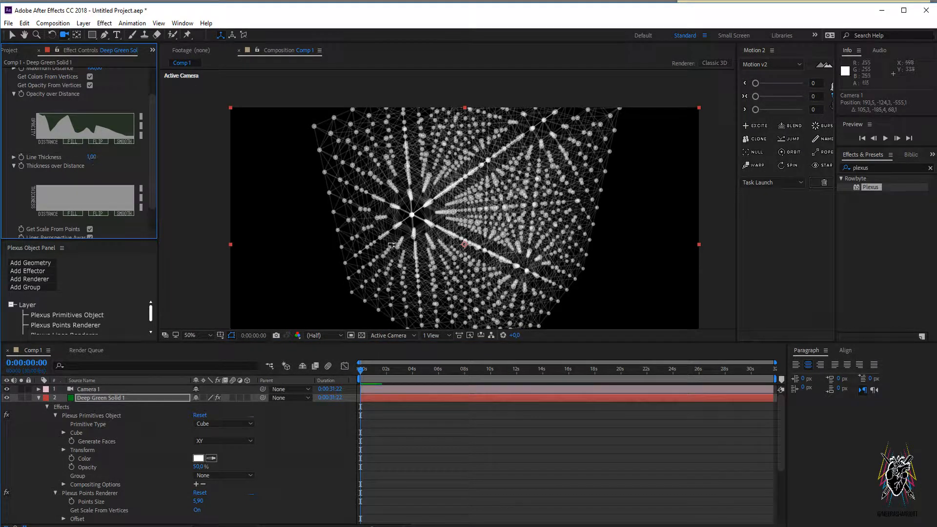
left_click_drag(151, 161, 133, 174)
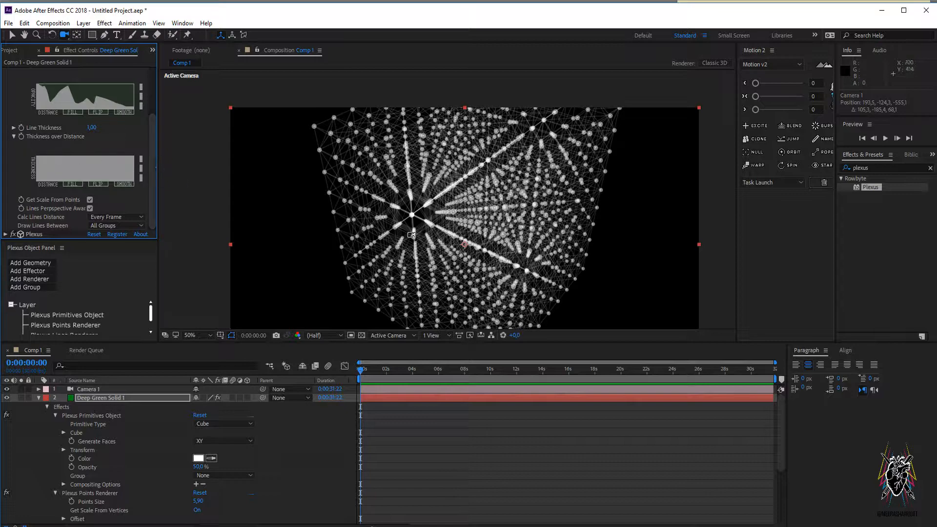
left_click_drag(411, 235, 234, 223)
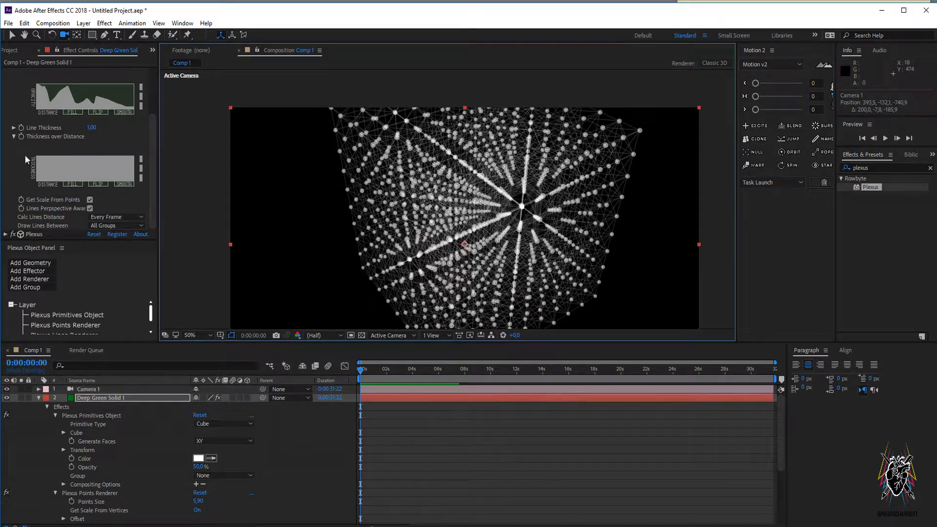
left_click_drag(30, 148, 143, 184)
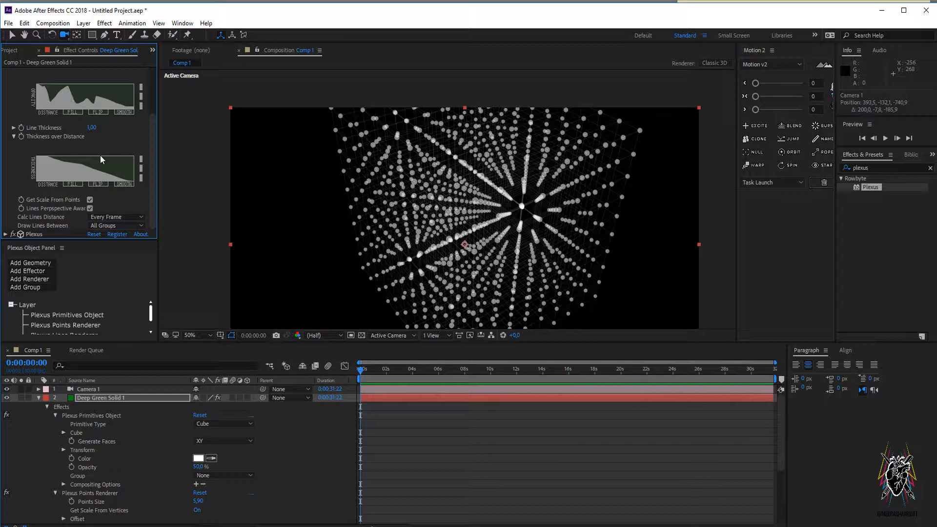
left_click_drag(100, 155, 137, 156)
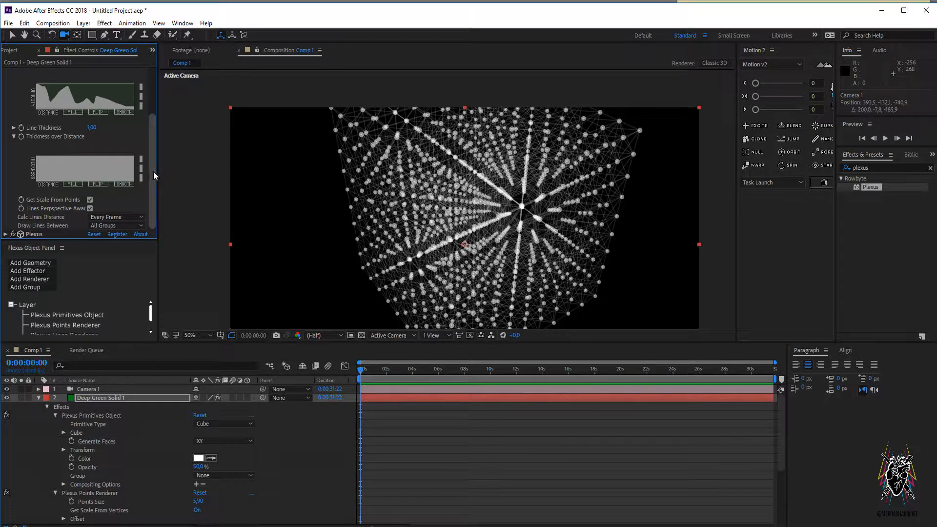
scroll(154, 151, "up", 3)
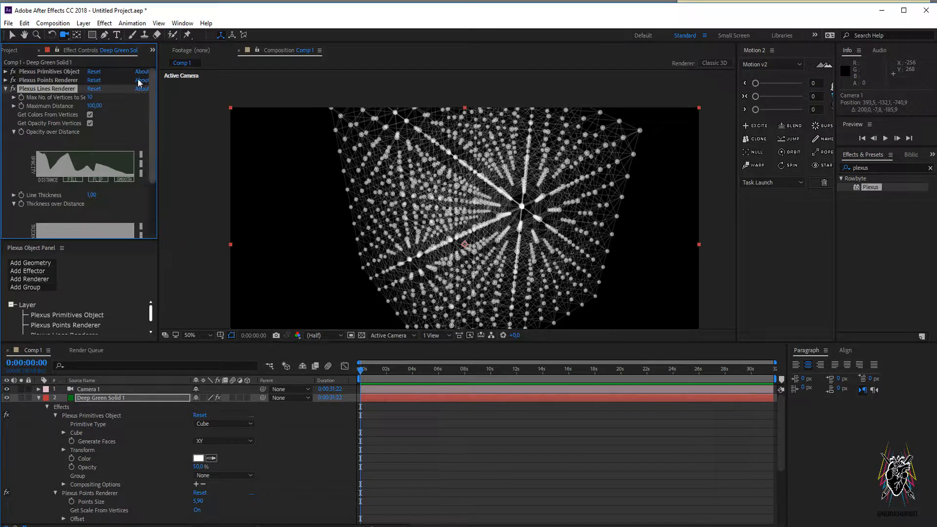
left_click(5, 89)
Add a Facets renderer to the Plexus cube and orbit the camera to view its faces.
left_click_drag(457, 251, 48, 291)
left_click(39, 279)
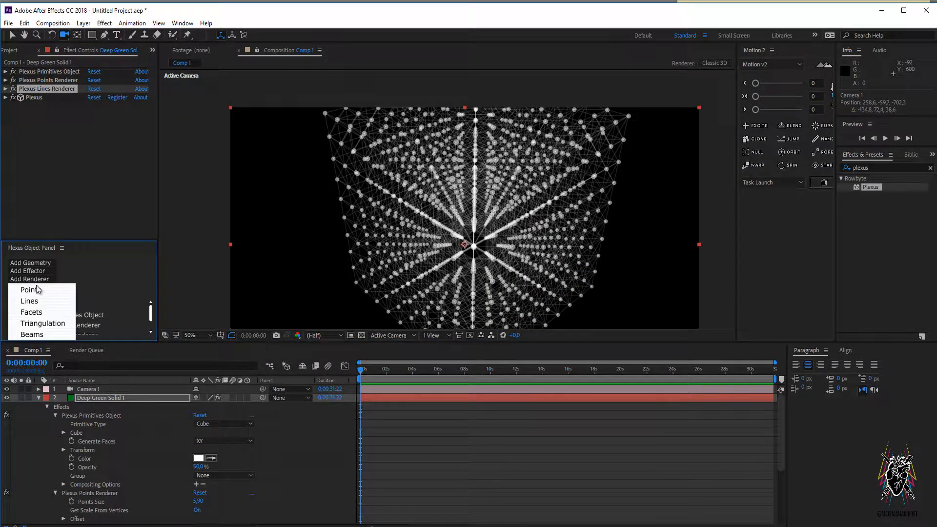
left_click(39, 312)
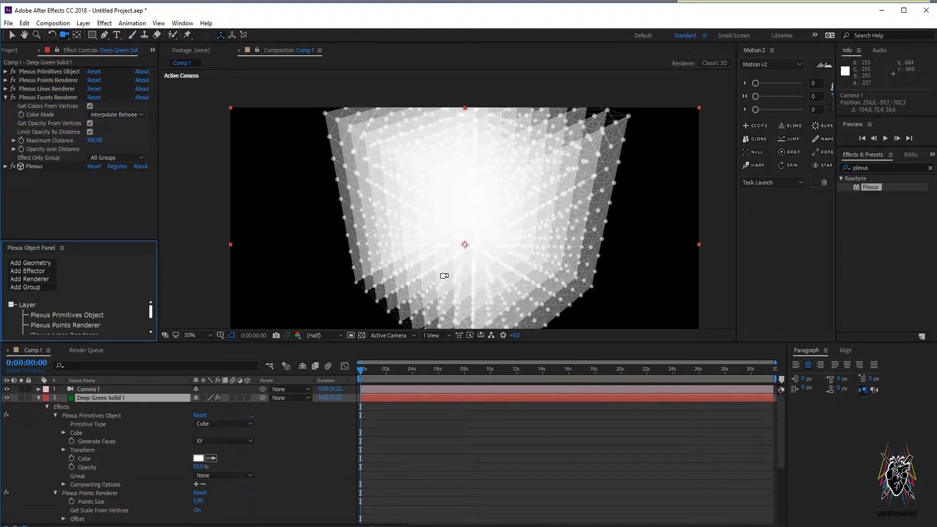
left_click_drag(408, 276, 580, 147)
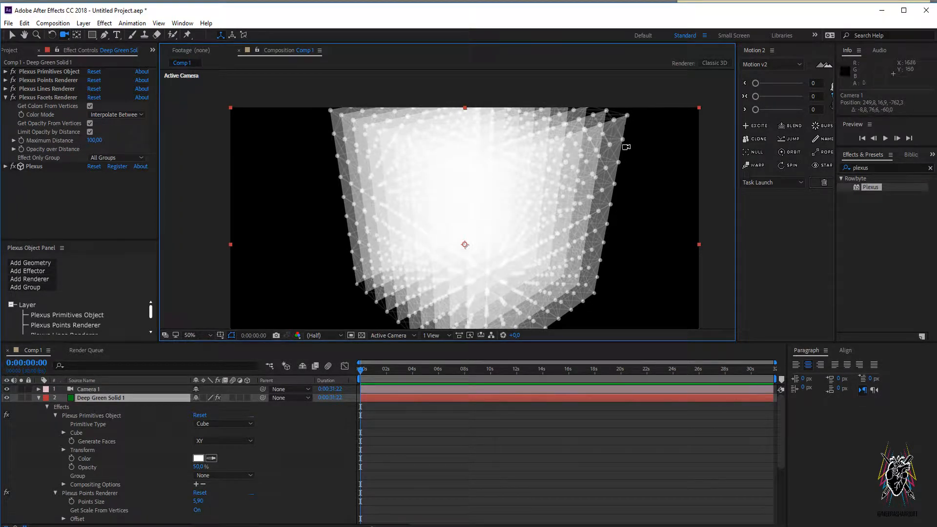
left_click_drag(503, 241, 478, 244)
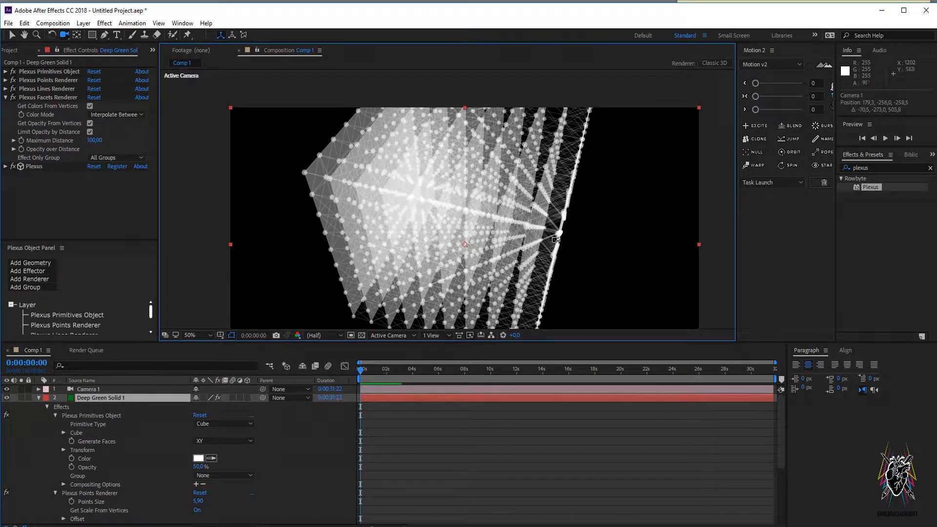
Try maximum distances of 474,00 and 50,00 for the facets, set it to 88,00 and orbit the camera around the cube.
left_click_drag(95, 140, 19, 141)
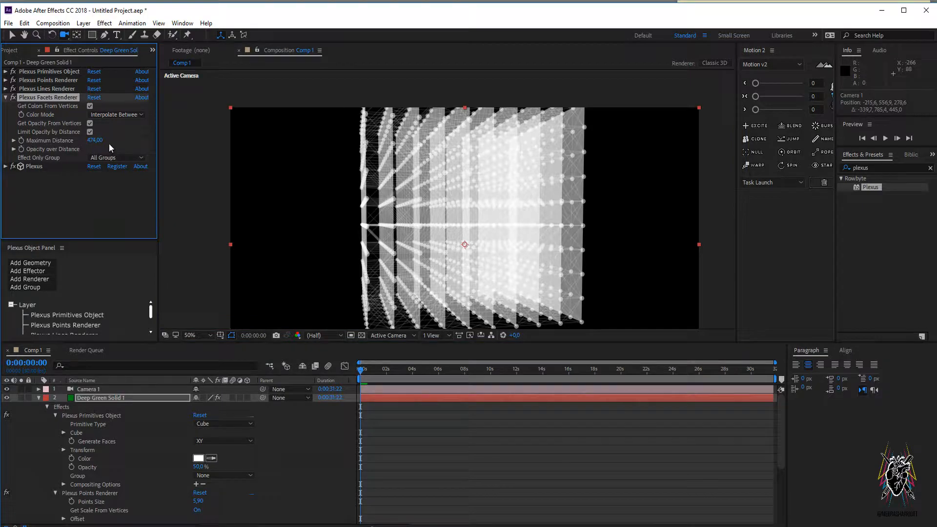
left_click_drag(94, 140, 95, 142)
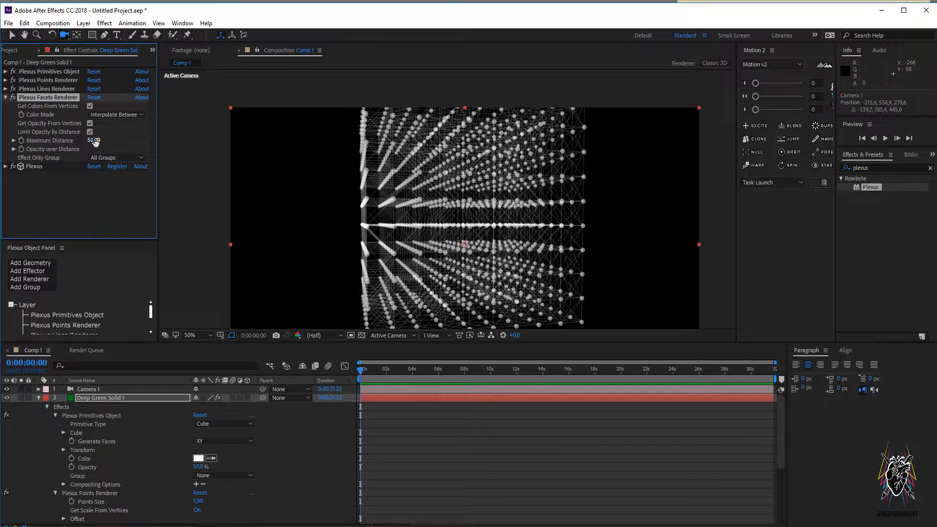
left_click_drag(341, 220, 265, 196)
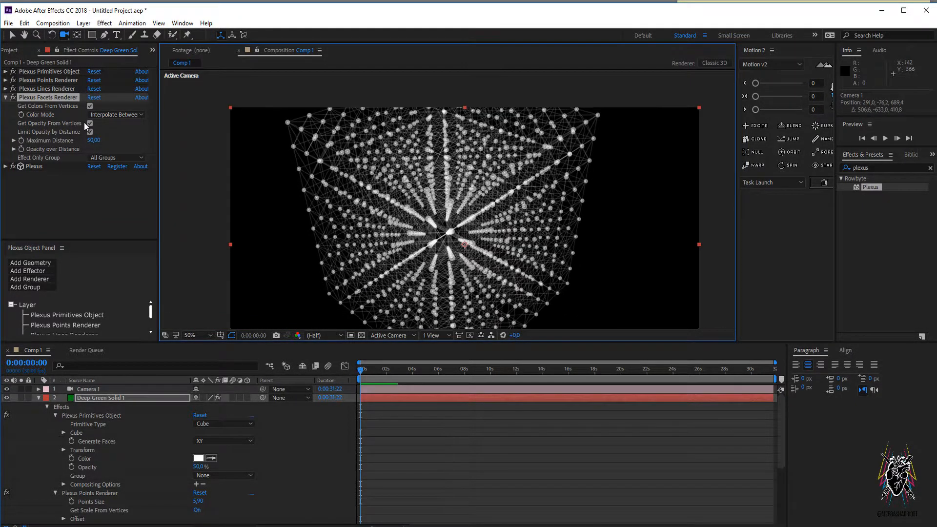
left_click_drag(94, 141, 113, 143)
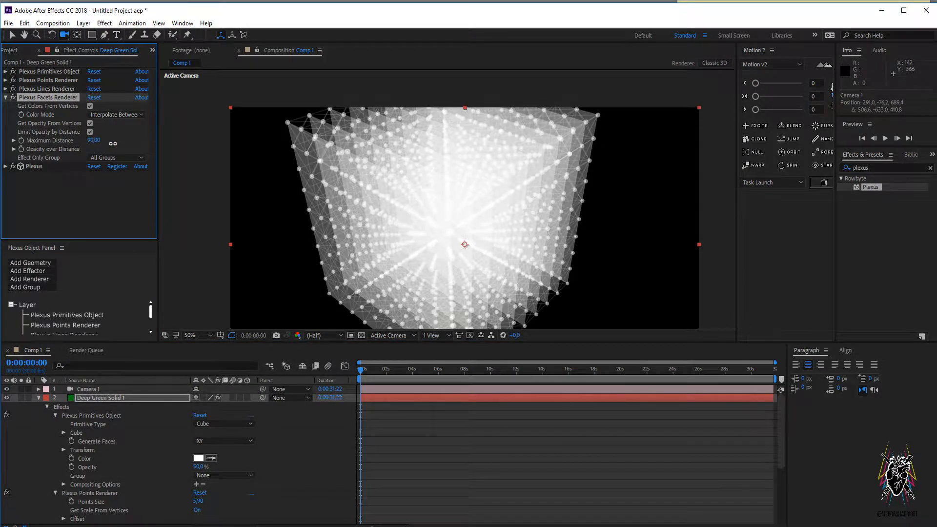
left_click_drag(481, 210, 166, 195)
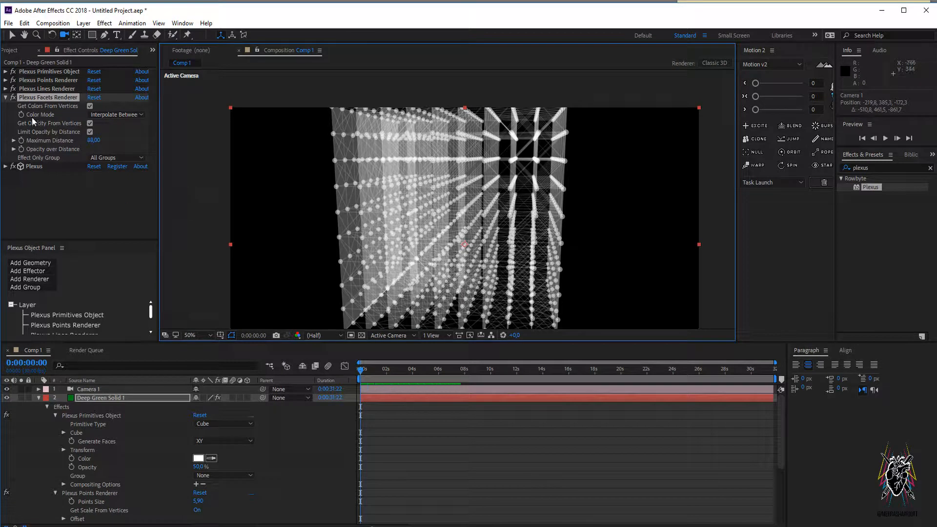
Look at the facets' opacity over distance curve, collapse the settings and delete the Facets renderer.
left_click(14, 149)
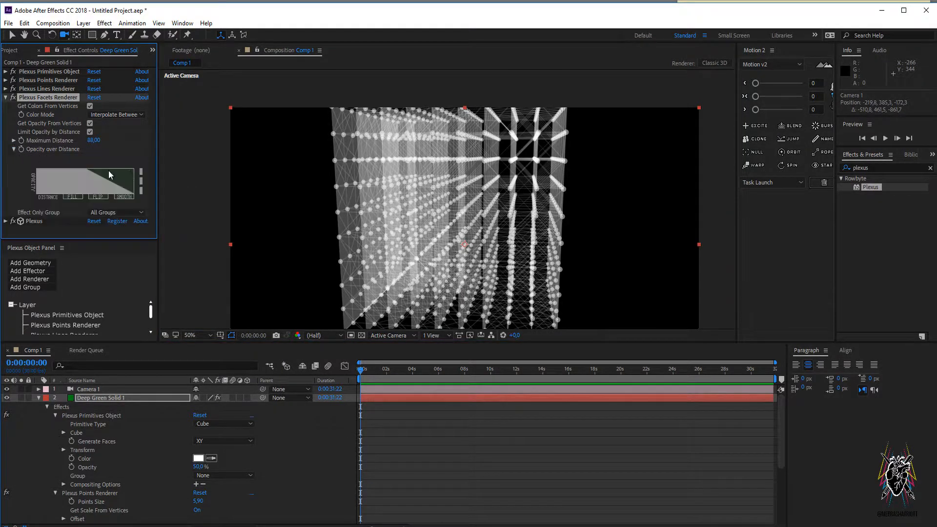
left_click(15, 150)
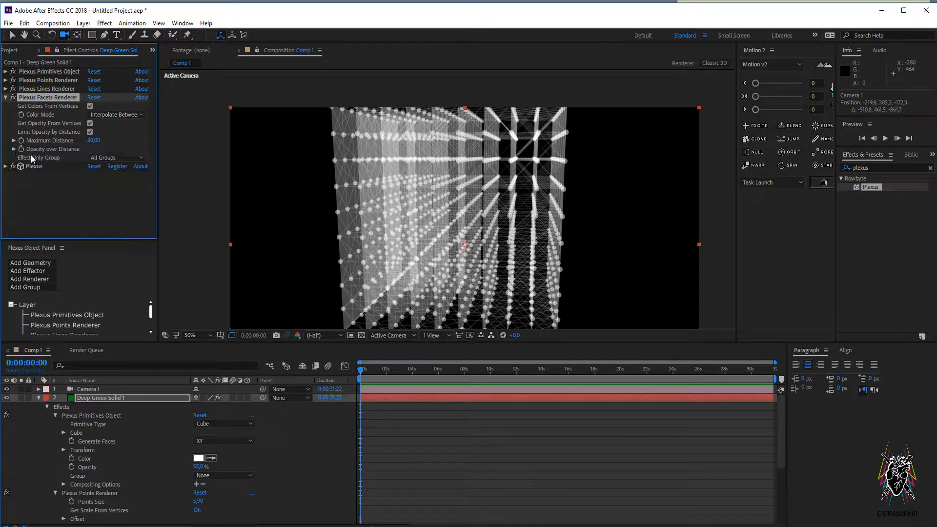
left_click(5, 98)
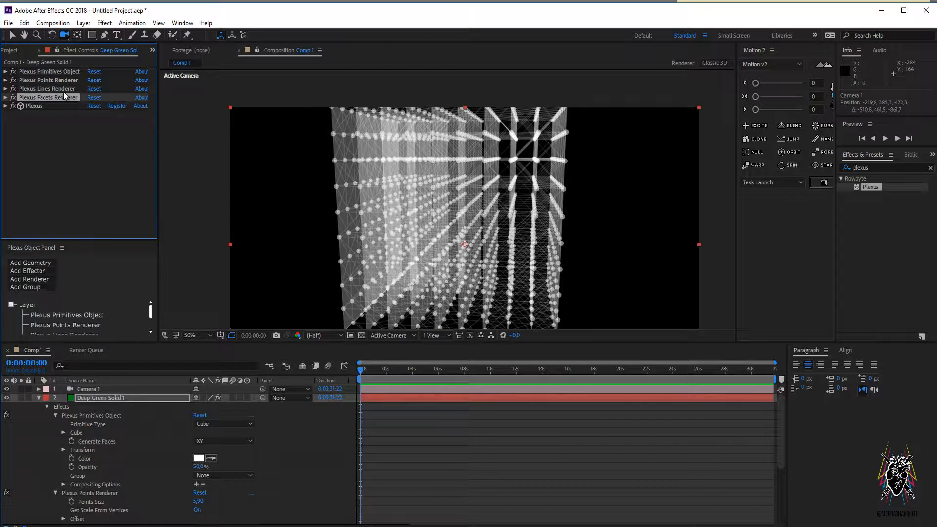
key("Delete")
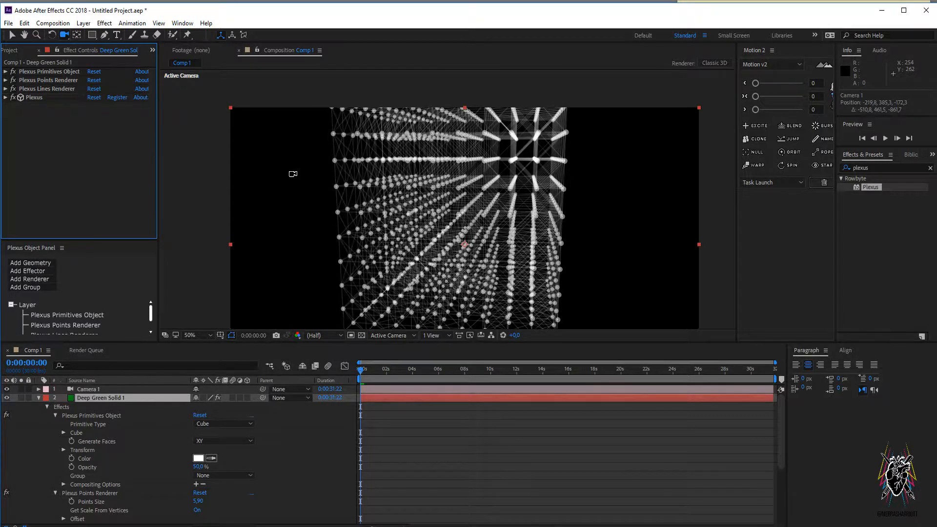
Add a Triangulation renderer to the Plexus cube and orbit the camera to view the triangles.
left_click(30, 279)
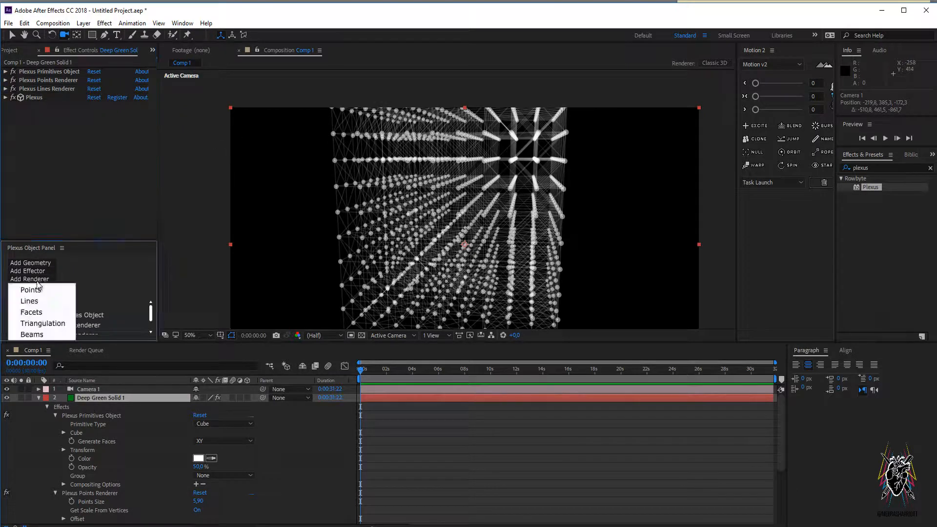
left_click(52, 325)
left_click_drag(395, 239, 566, 203)
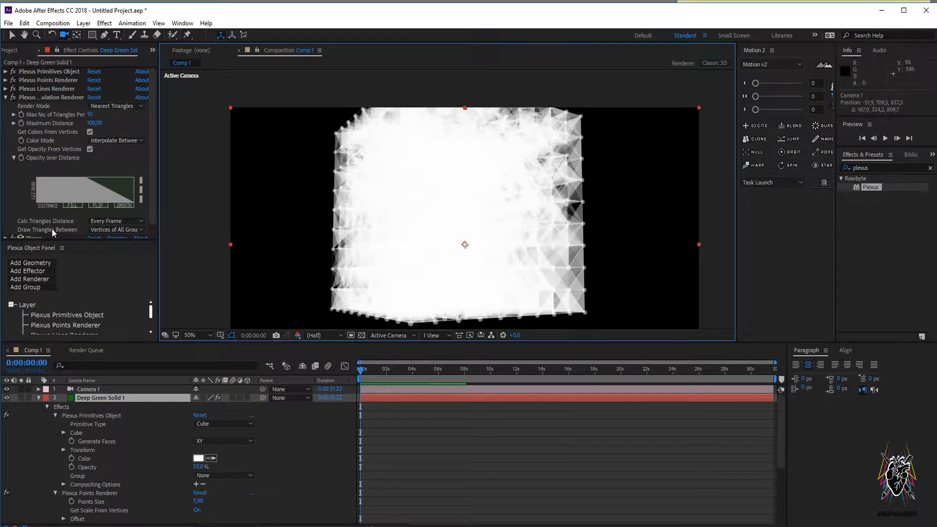
Try a maximum distance of 68,00 for the triangulation, restore it to 100,00 and orbit the camera around the cube.
left_click_drag(94, 123, 83, 124)
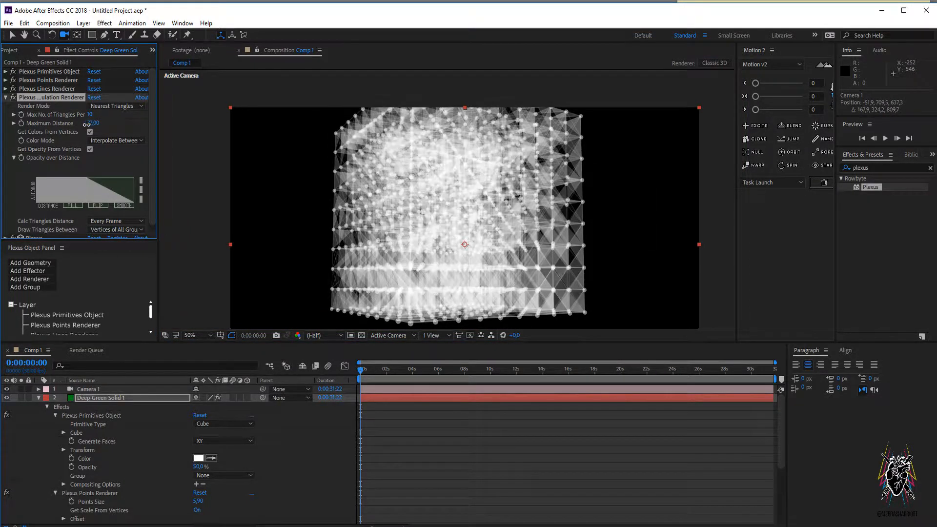
left_click_drag(489, 273, 541, 309)
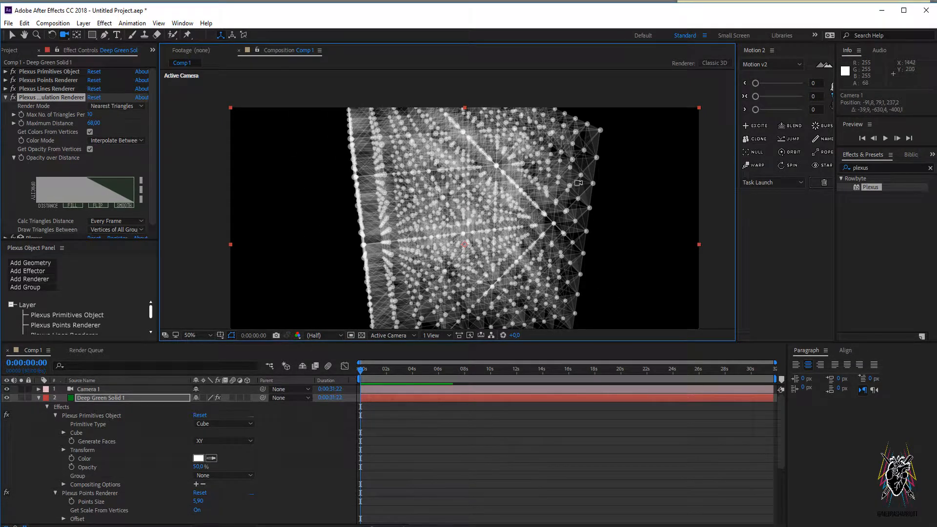
left_click_drag(95, 126, 104, 125)
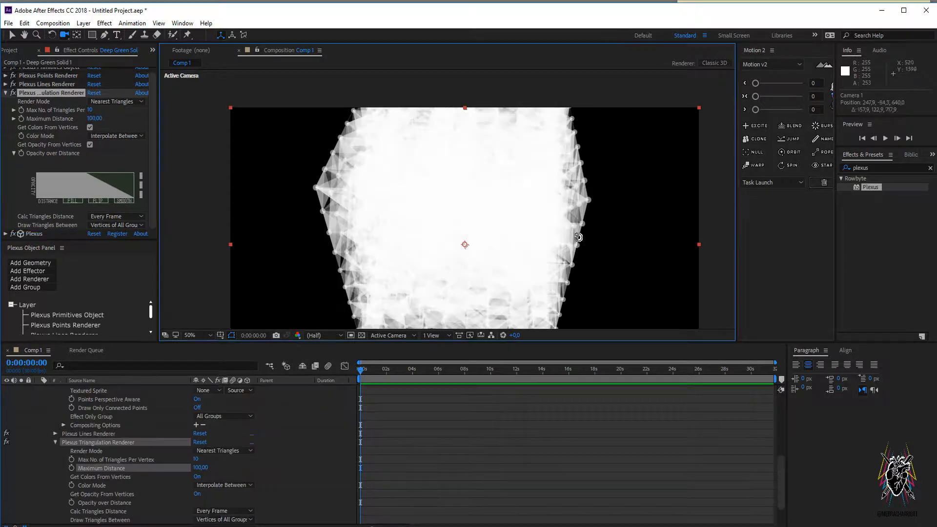
left_click_drag(488, 234, 601, 232)
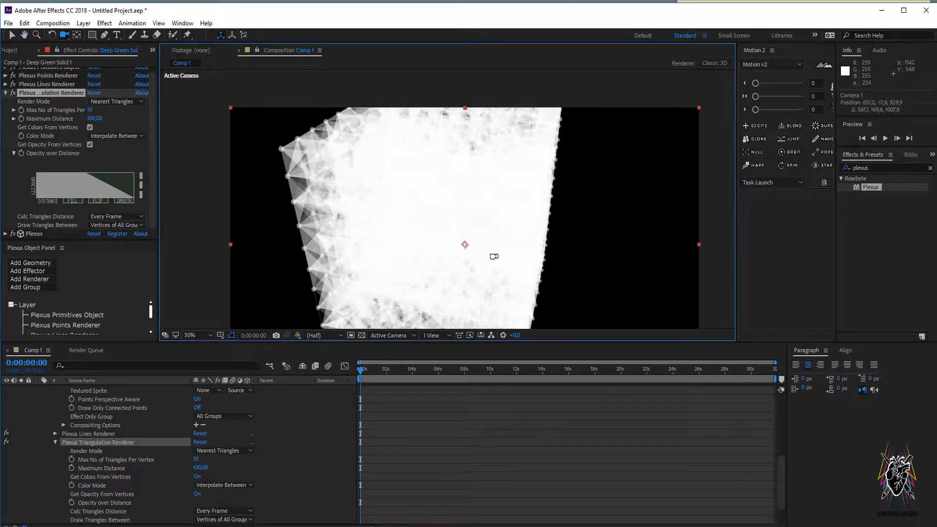
left_click_drag(454, 254, 462, 307)
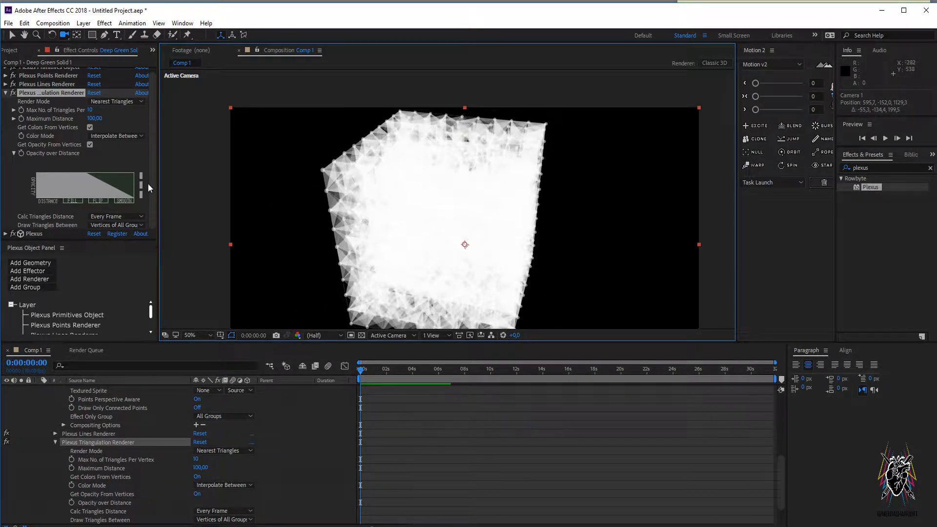
Collapse and disable the Triangulation renderer, and temporarily hide the lines to orbit around the points alone.
left_click(6, 93)
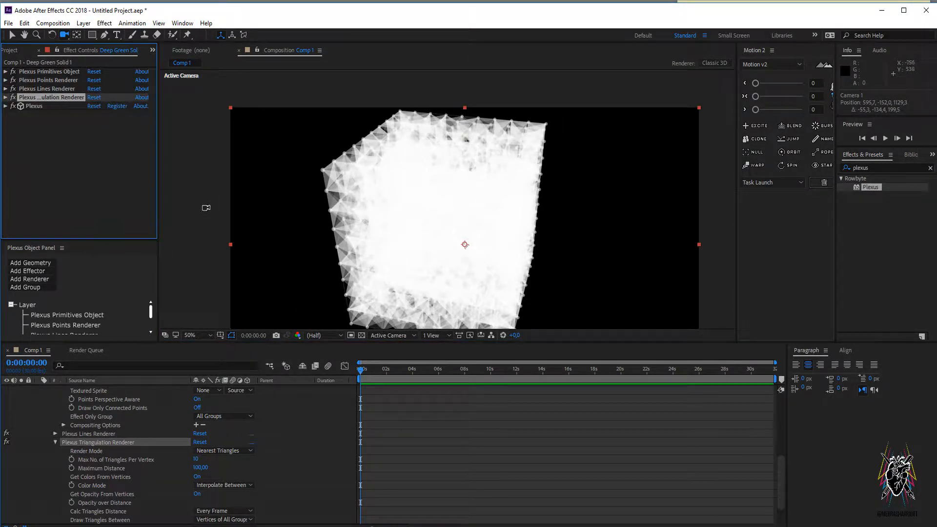
left_click(12, 98)
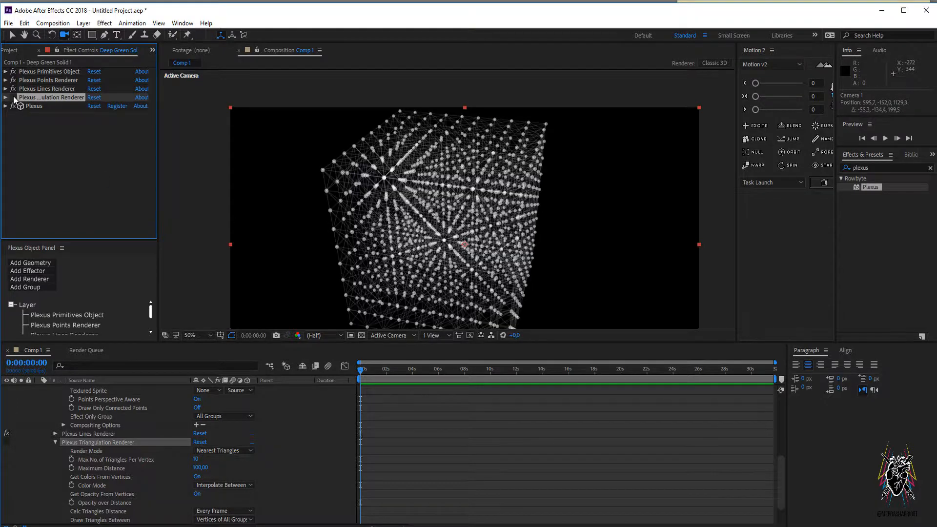
left_click(12, 89)
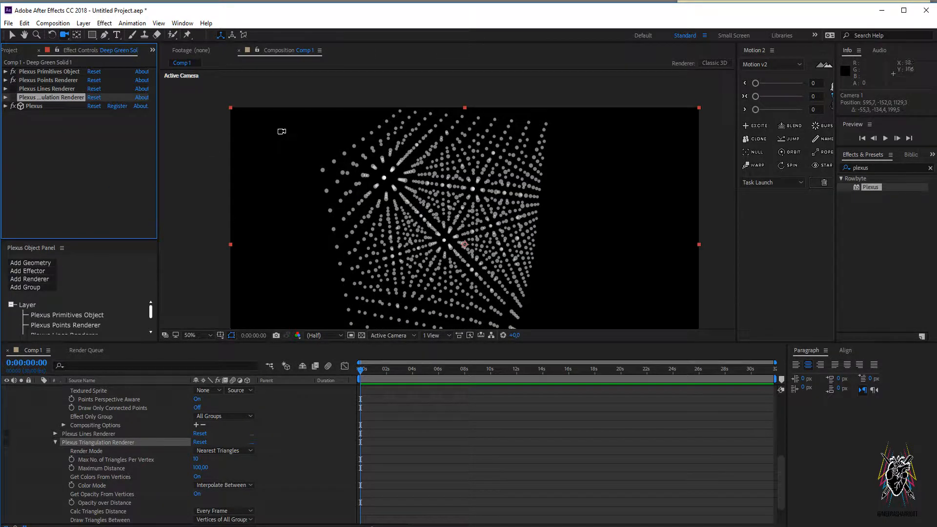
left_click_drag(385, 142, 536, 224)
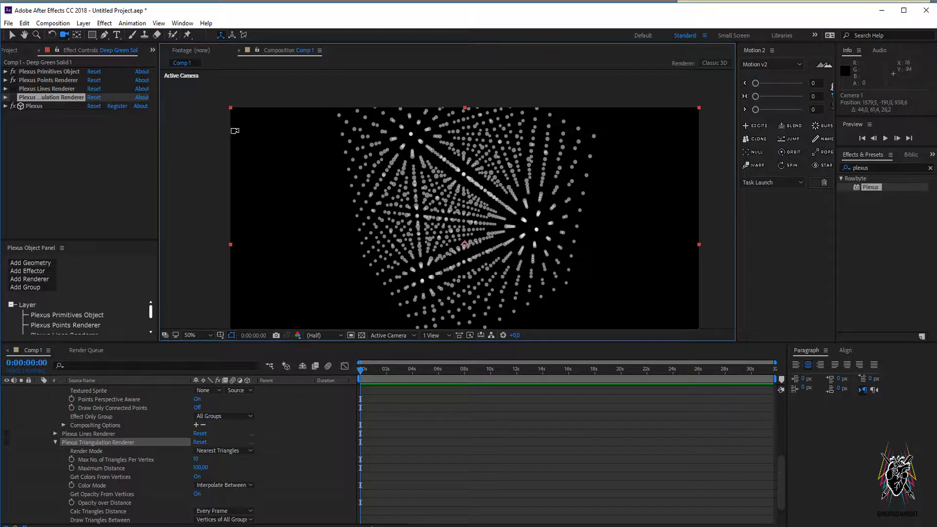
left_click(14, 89)
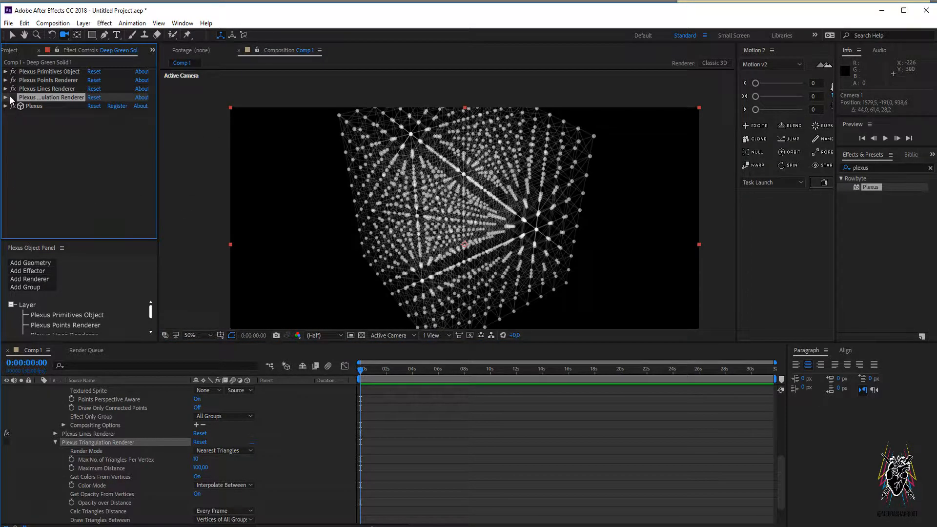
left_click(29, 279)
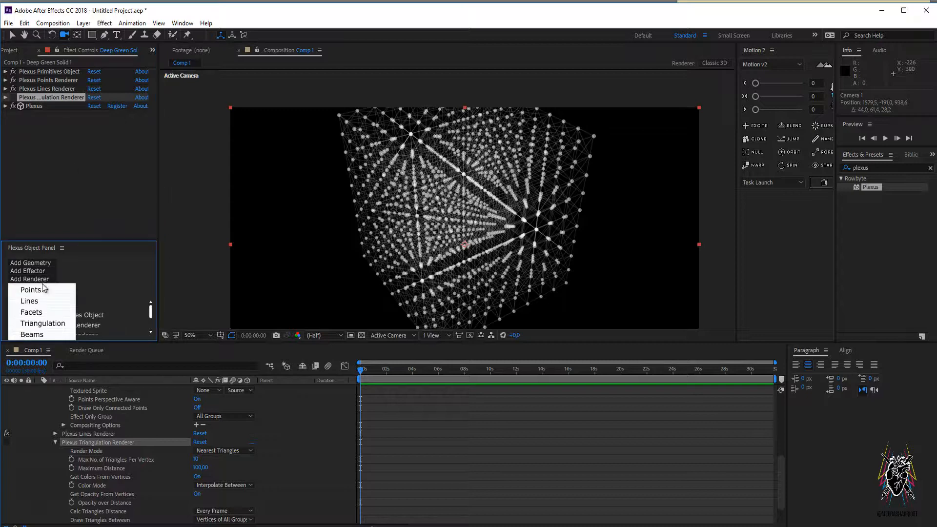
left_click(46, 335)
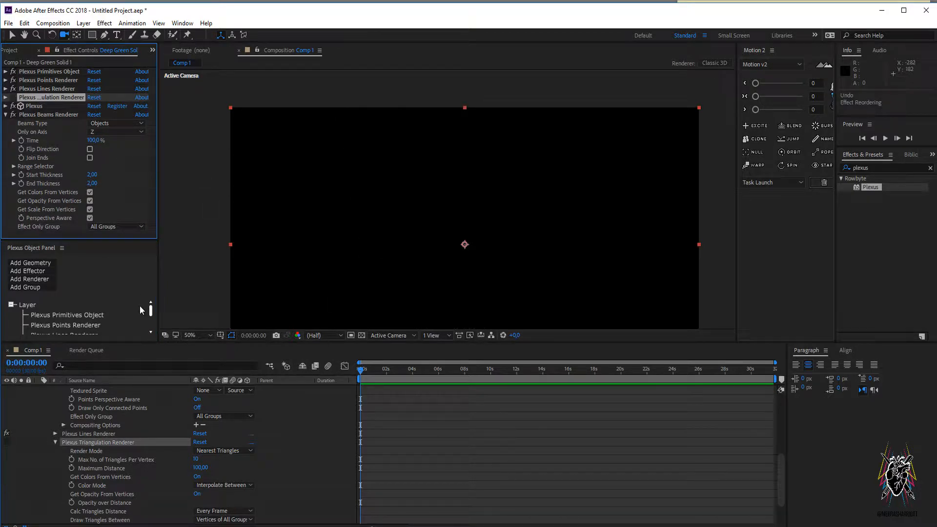
key("ctrl+z")
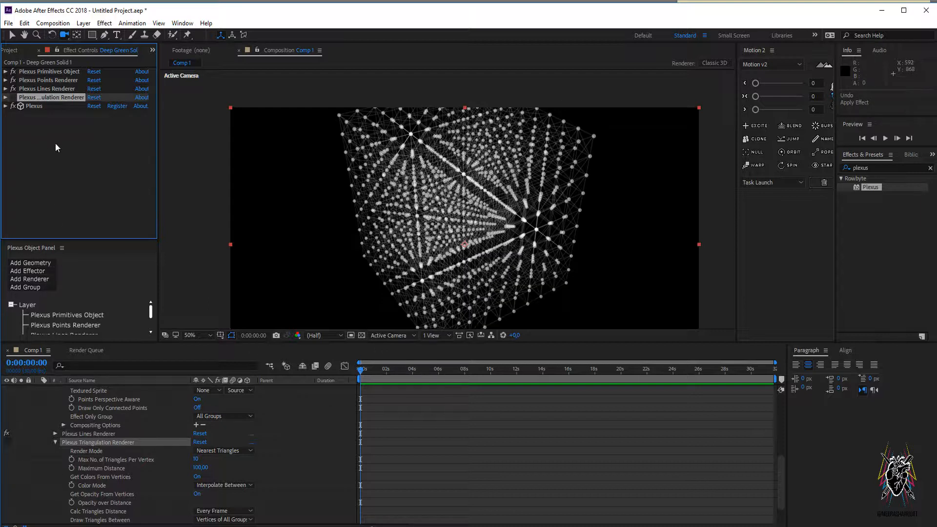
left_click(13, 98)
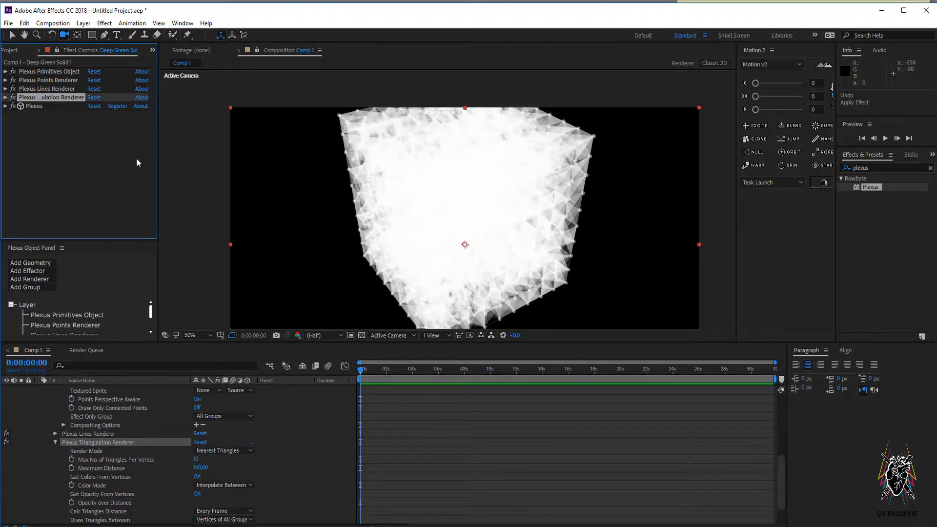
left_click(13, 97)
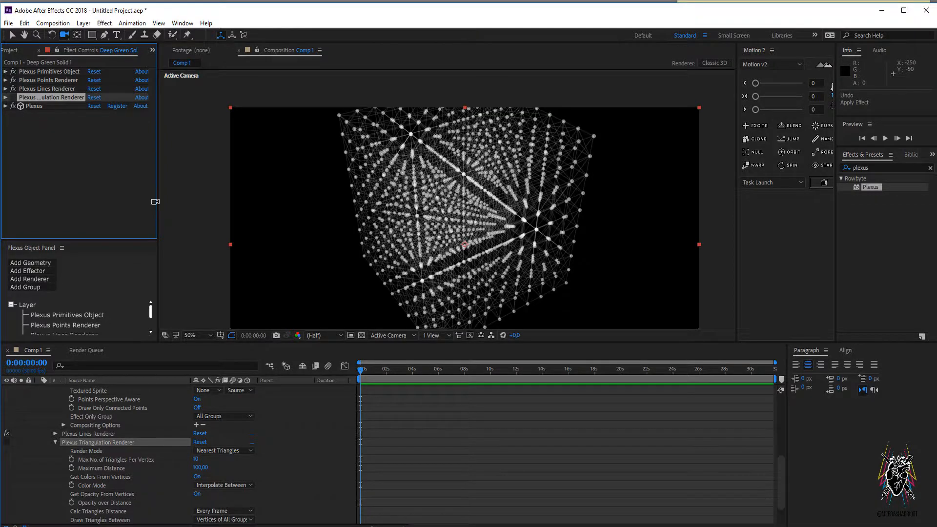
Add a Beams renderer to the Plexus cube and orbit the camera to view the beams.
left_click(49, 279)
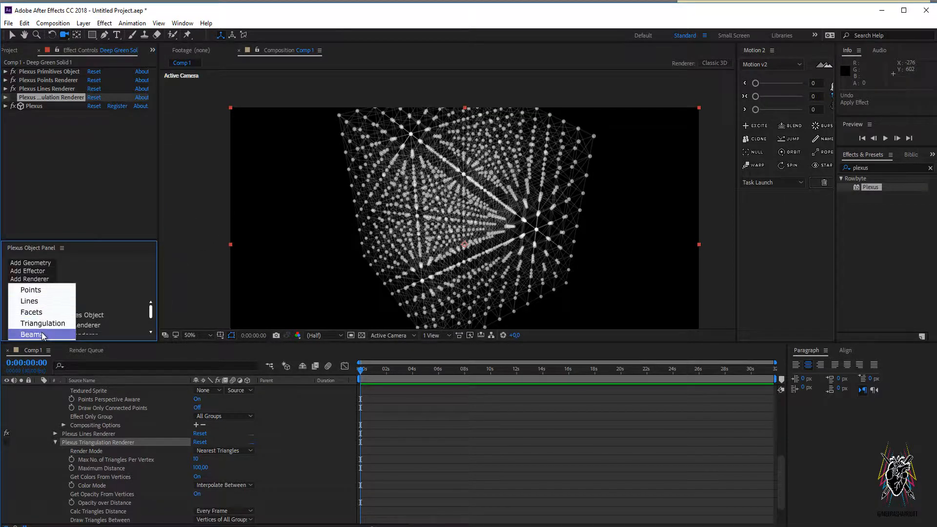
left_click(42, 334)
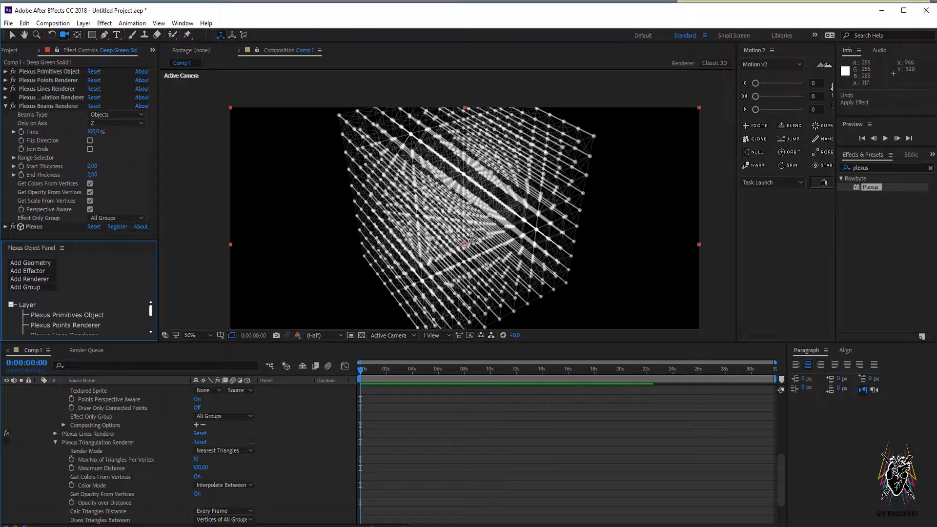
left_click_drag(508, 224, 379, 126)
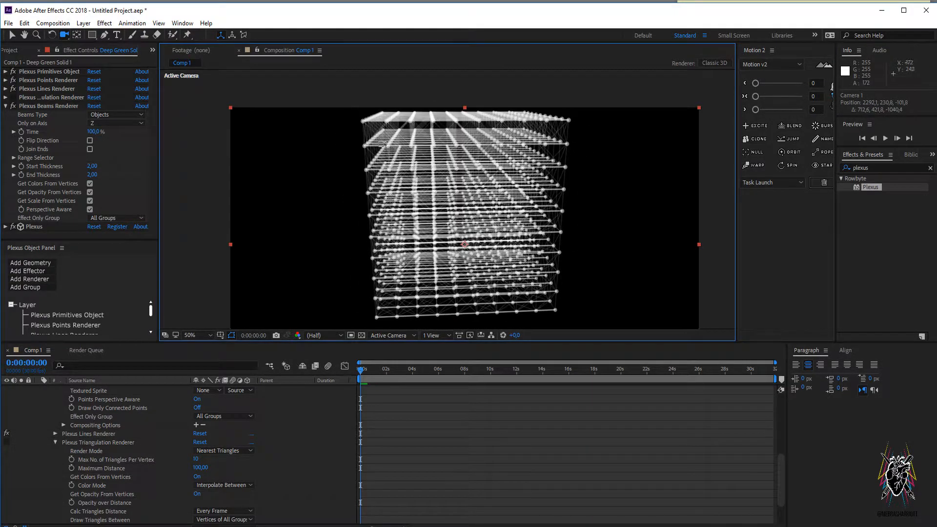
left_click_drag(592, 184, 445, 159)
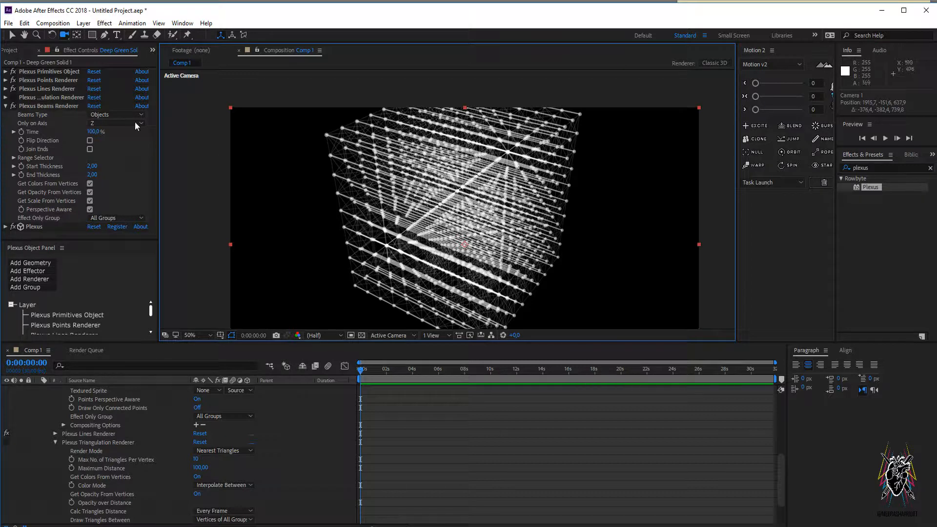
Disable the Beams renderer and enlarge the cube to a width of 957,0, a height of 797,0 and a depth of 796,0.
left_click(12, 106)
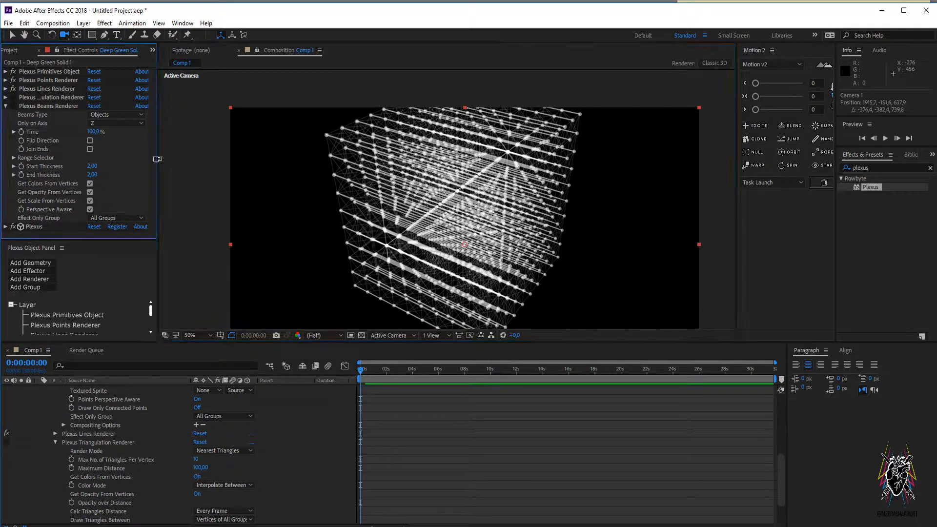
left_click(5, 71)
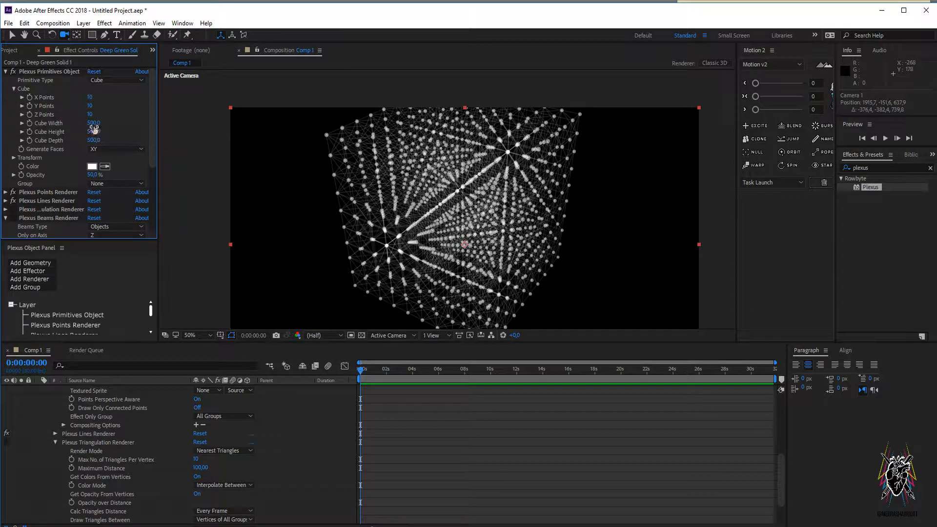
left_click_drag(93, 125, 179, 158)
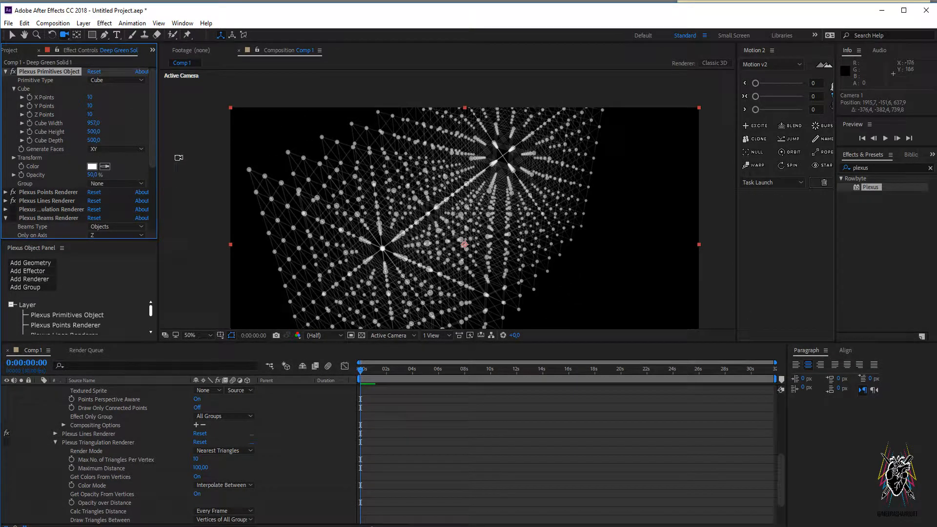
left_click_drag(93, 132, 236, 170)
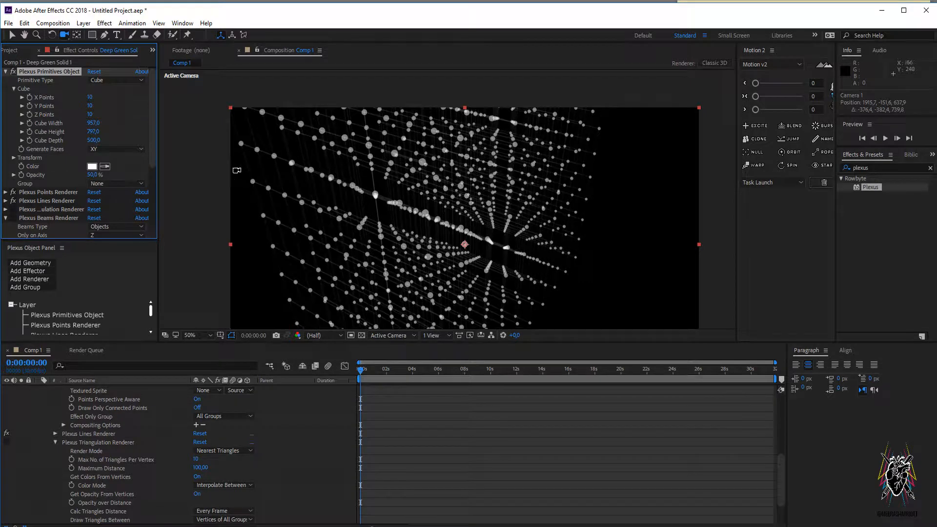
left_click_drag(93, 140, 390, 230)
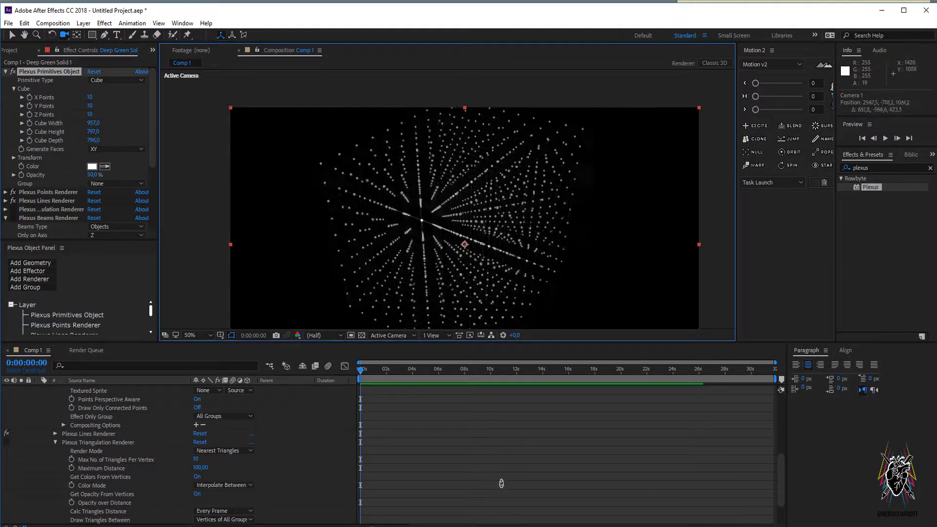
Set the Lines Renderer's maximum distance to 459,00, collapse its settings and turn the Beams renderer back on.
left_click(6, 71)
left_click(6, 89)
scroll(101, 111, "down", 1)
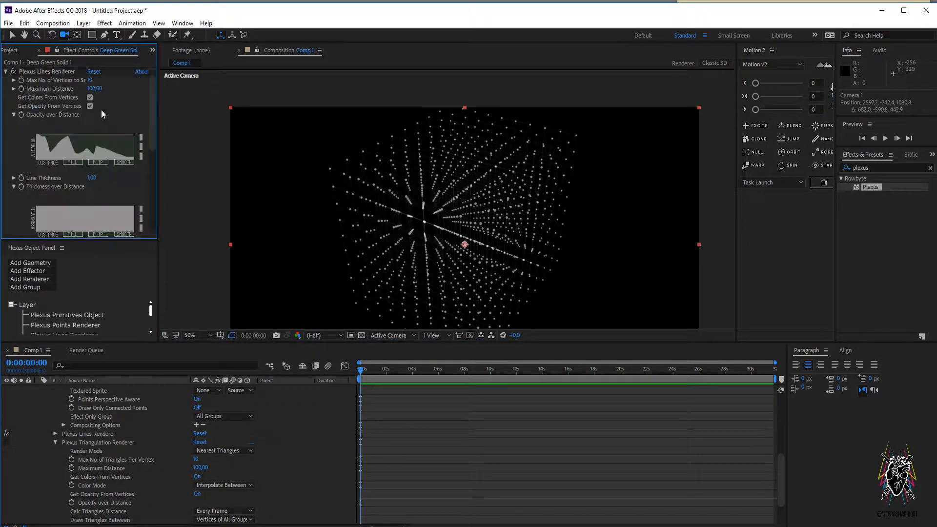
left_click_drag(96, 89, 260, 90)
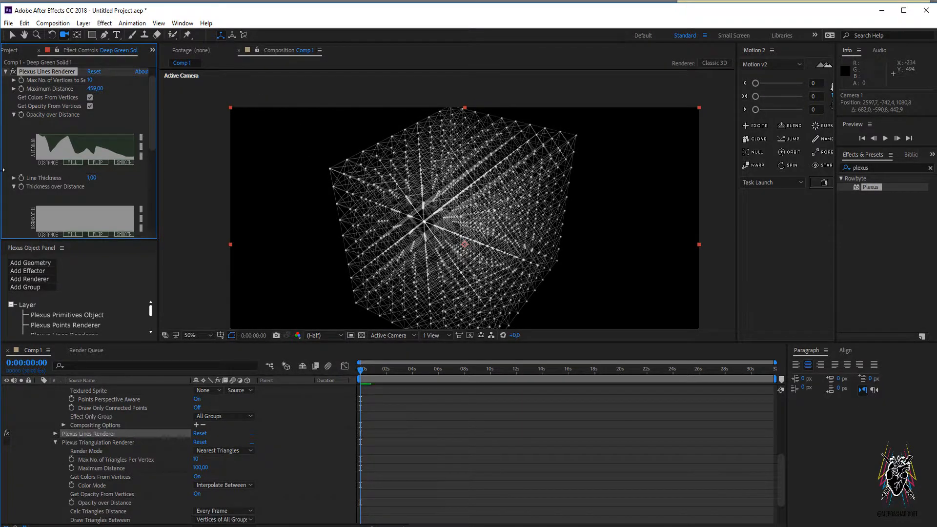
left_click(6, 72)
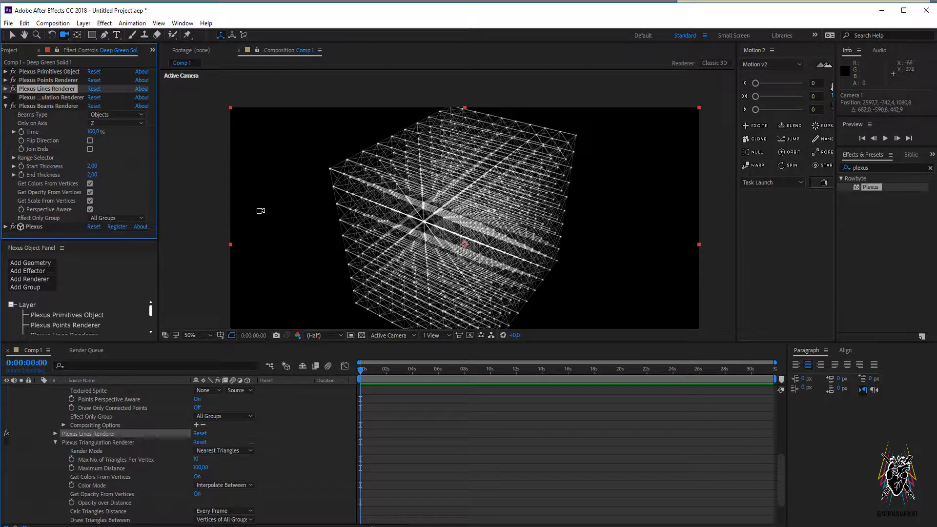
Orbit around the cube, compare it with the beams off and on, and look at the available beam types.
left_click_drag(259, 209, 328, 172)
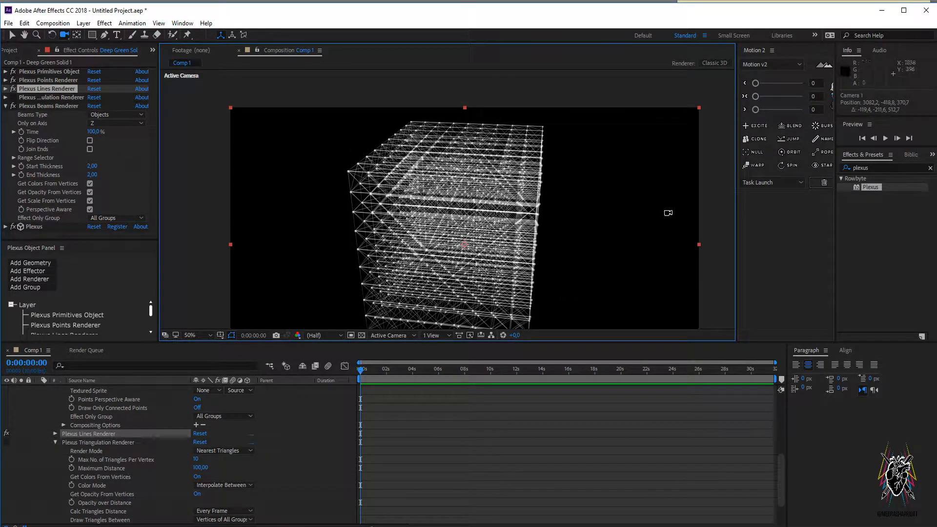
left_click(14, 105)
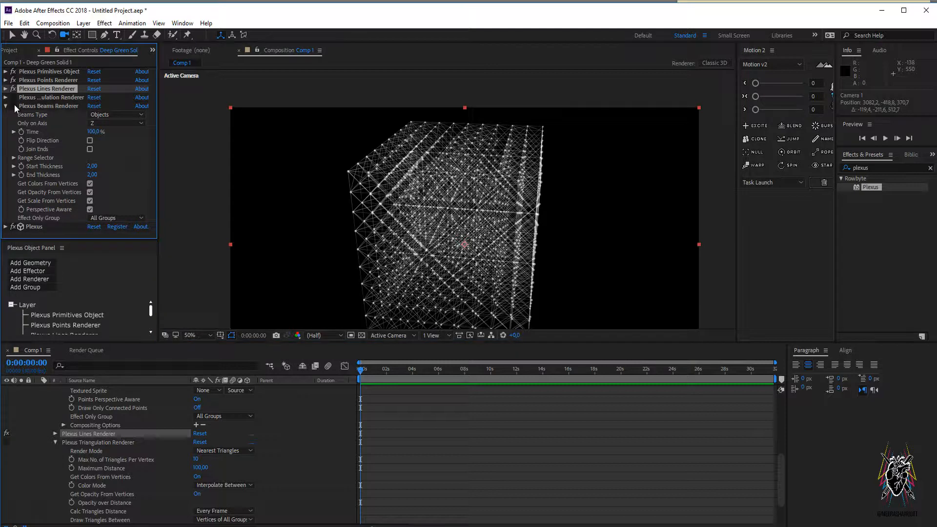
left_click(13, 106)
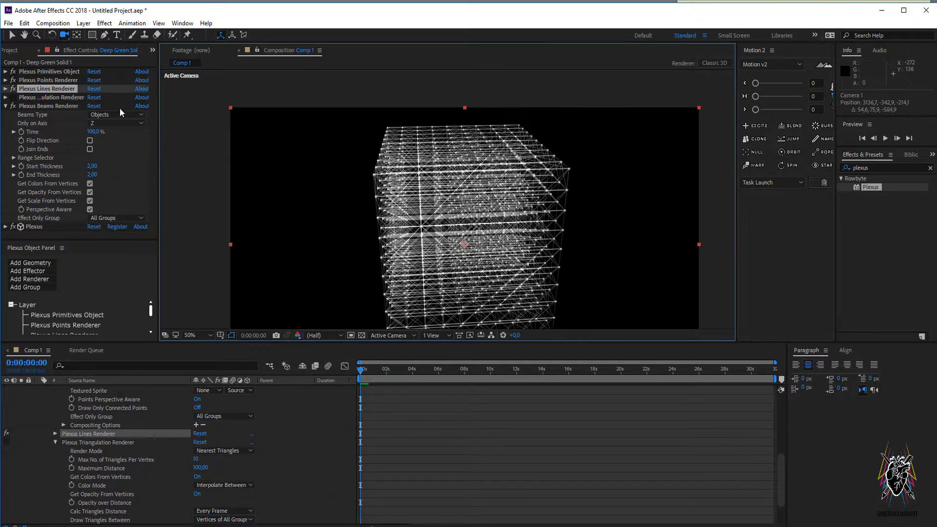
left_click(112, 115)
left_click(351, 181)
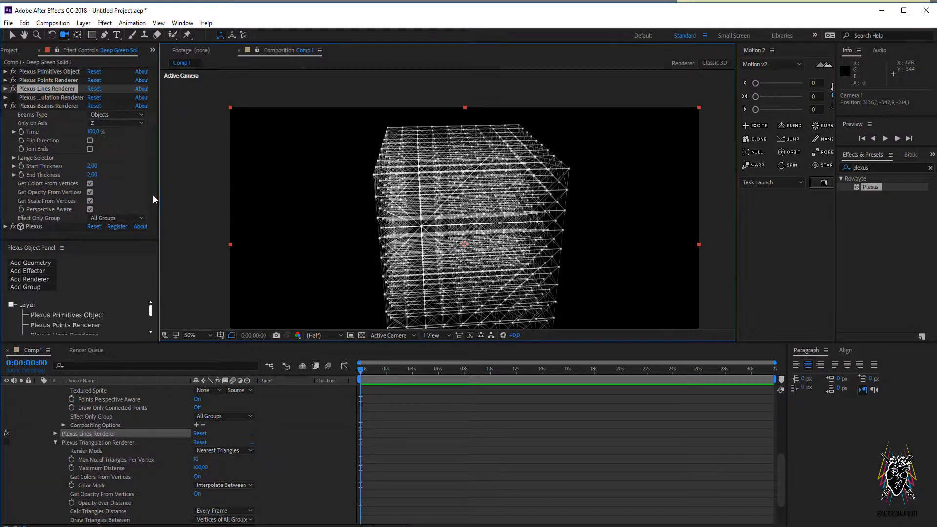
Restrict the beams to the Y axis, and switch them to the X axis.
left_click(109, 123)
left_click(113, 145)
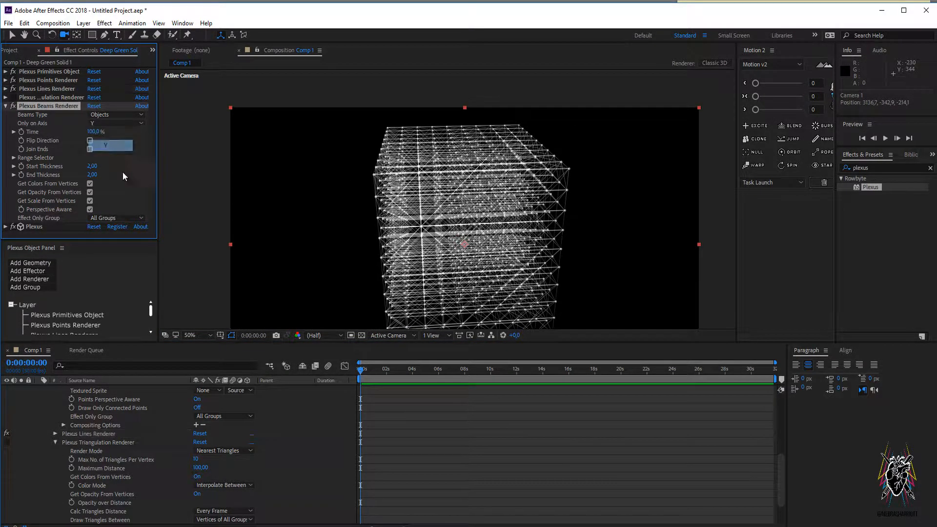
left_click(114, 124)
left_click(113, 136)
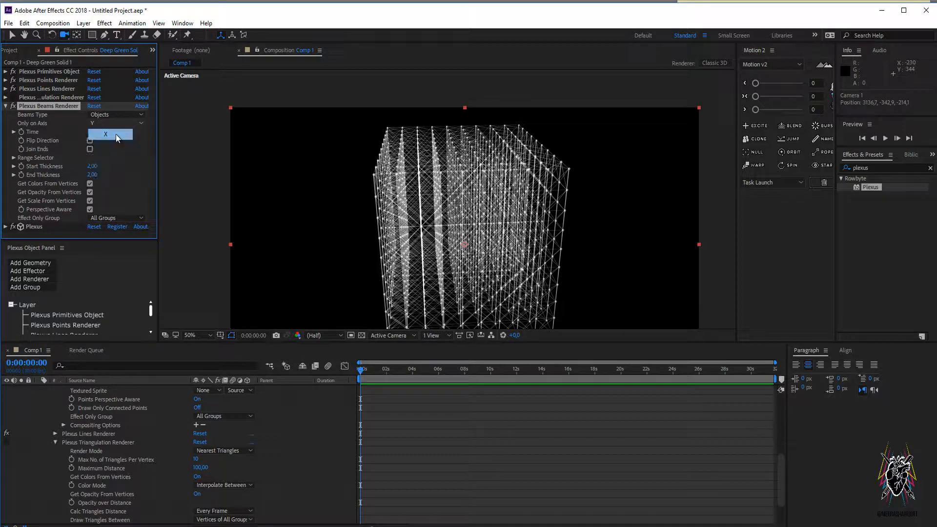
Turn off the Lines Renderer and switch the beams to the Y axis, followed by the Z axis.
left_click(13, 89)
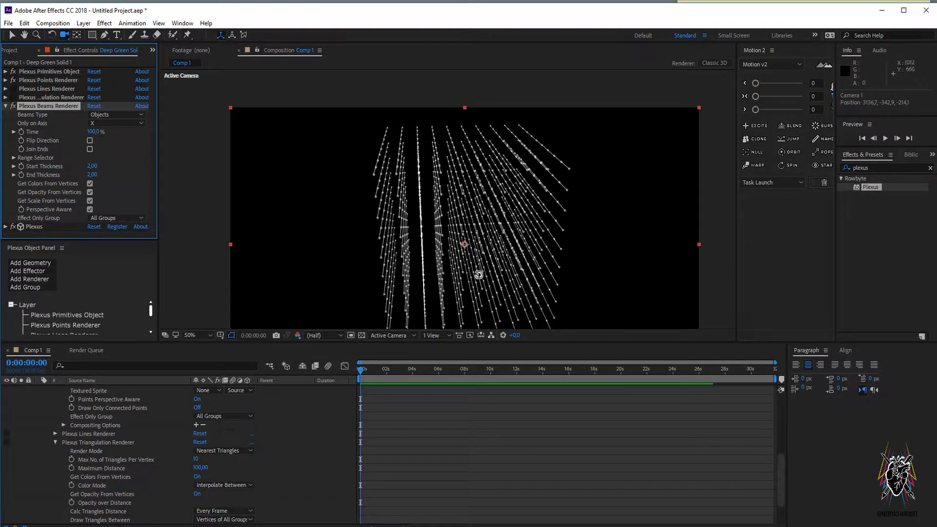
left_click_drag(477, 272, 432, 261)
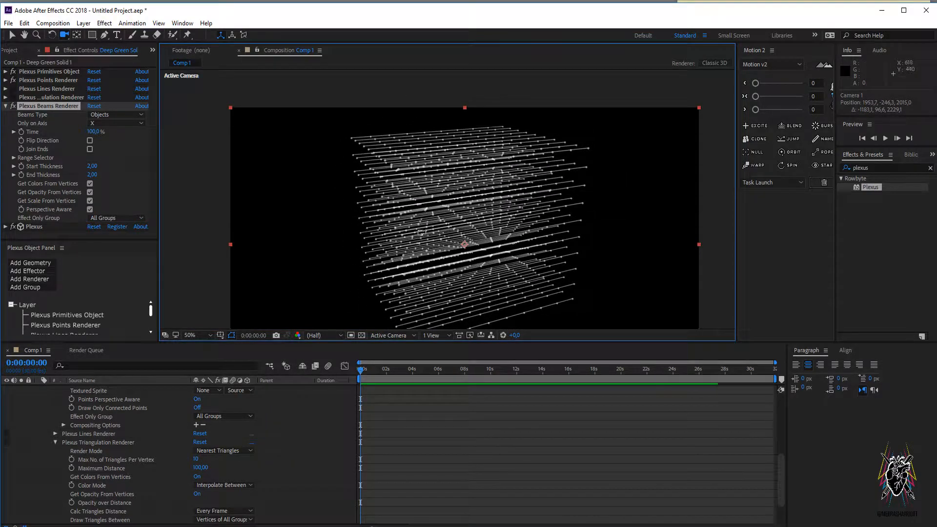
left_click(133, 123)
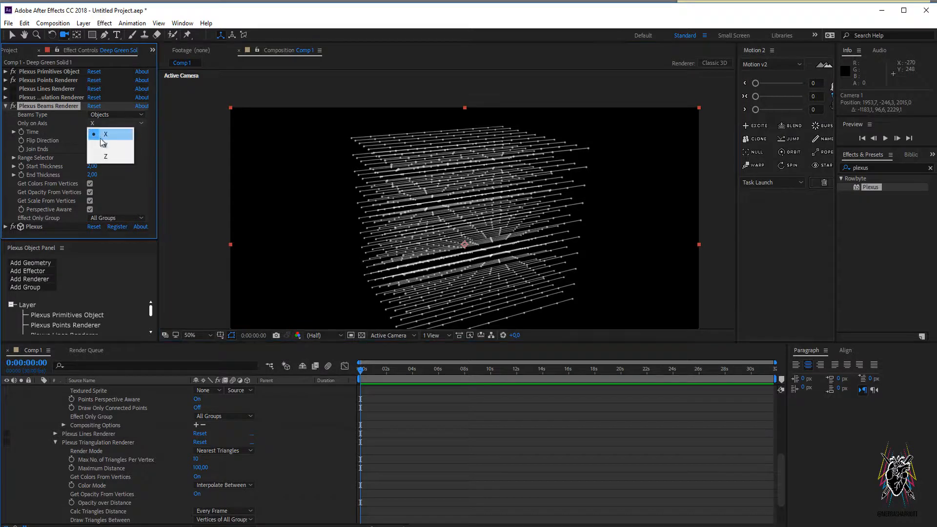
left_click(99, 143)
left_click(127, 122)
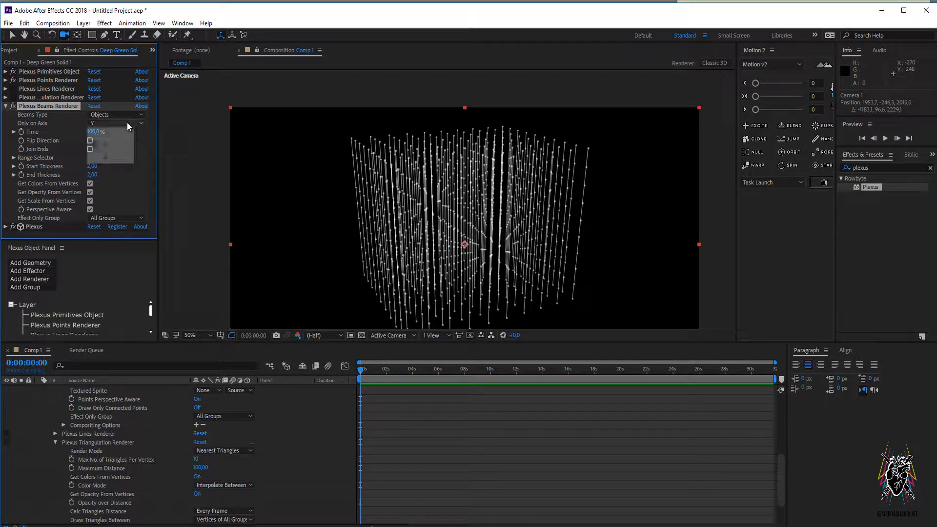
left_click(118, 150)
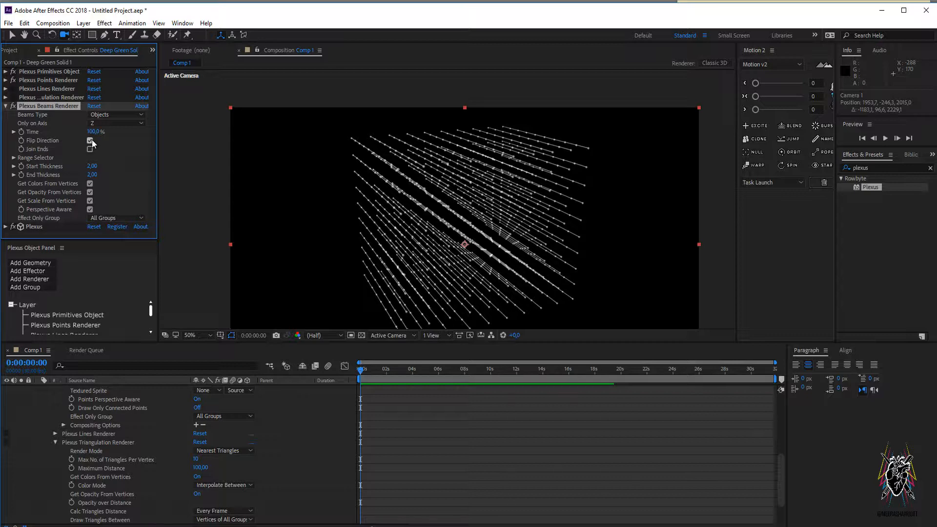
left_click_drag(443, 244, 488, 253)
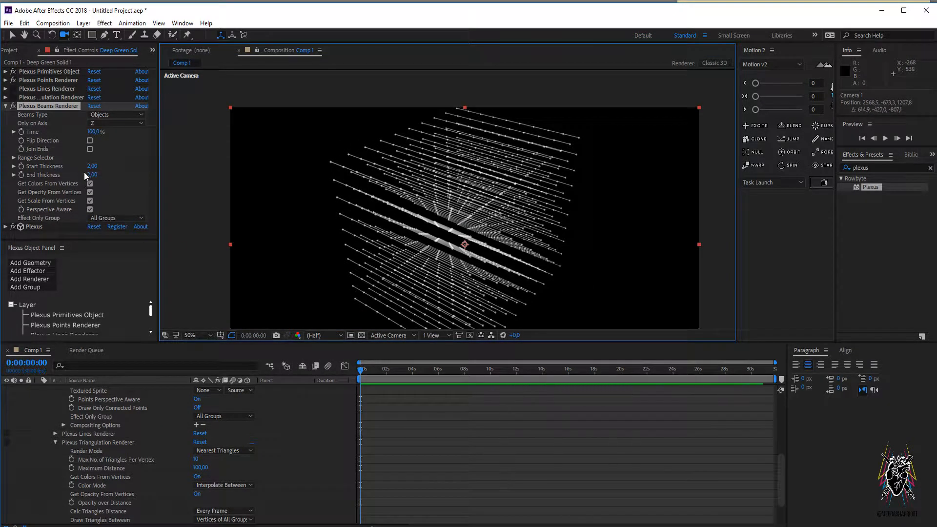
Taper the beams with a start thickness of 26,00 and an end thickness of 0,00, and flip their direction.
mouse_move(92, 167)
left_mouse_down()
mouse_move(105, 170)
mouse_move(78, 176)
left_mouse_up()
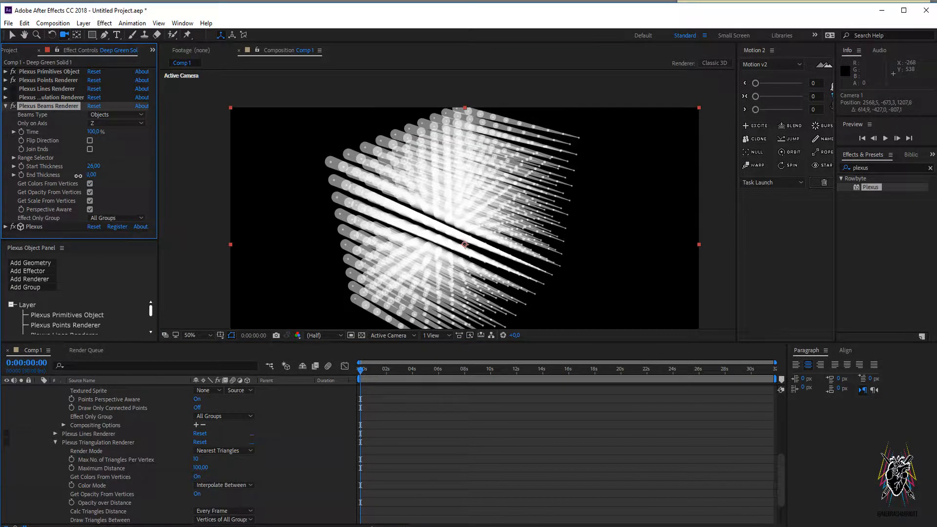
left_click(90, 141)
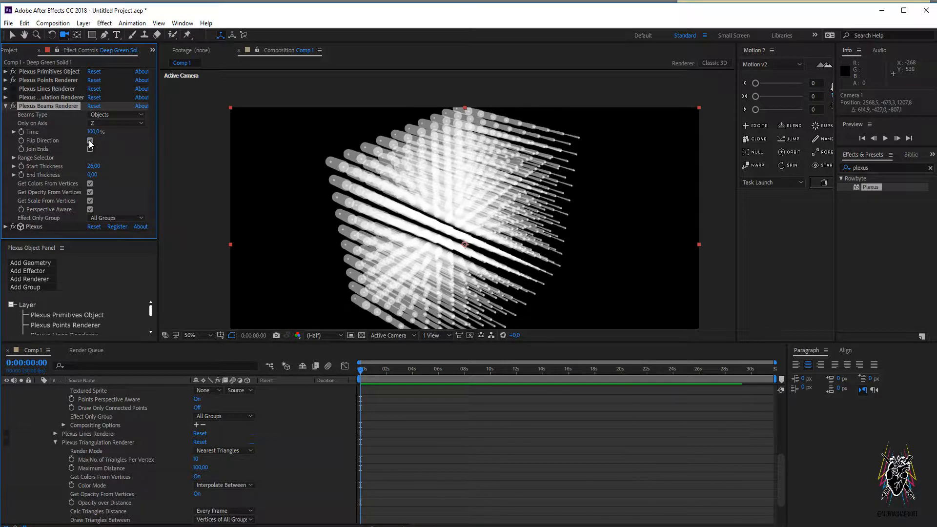
left_click_drag(382, 230, 214, 181)
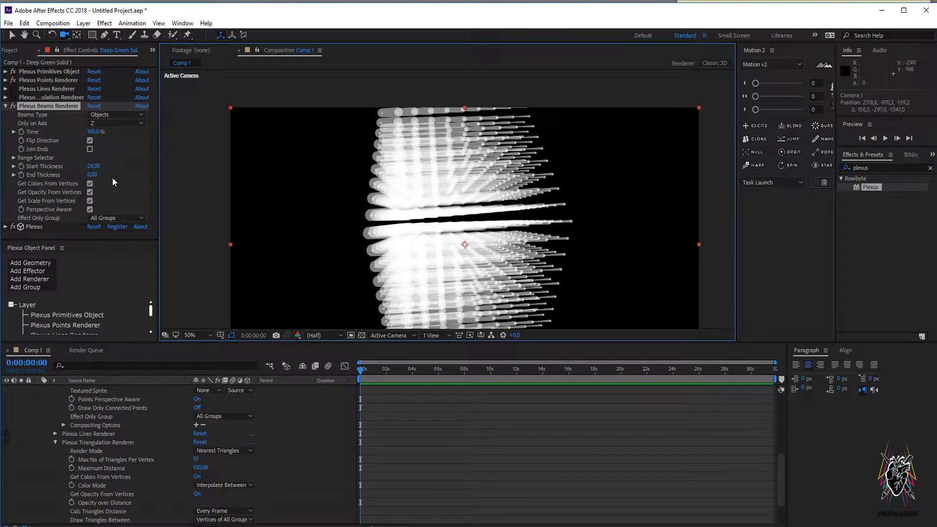
Set the beams' end thickness to 54,00 and try them on the X axis and on the Y axis.
mouse_move(89, 174)
left_mouse_down()
mouse_move(71, 175)
mouse_move(132, 176)
mouse_move(65, 175)
mouse_move(93, 174)
left_mouse_up()
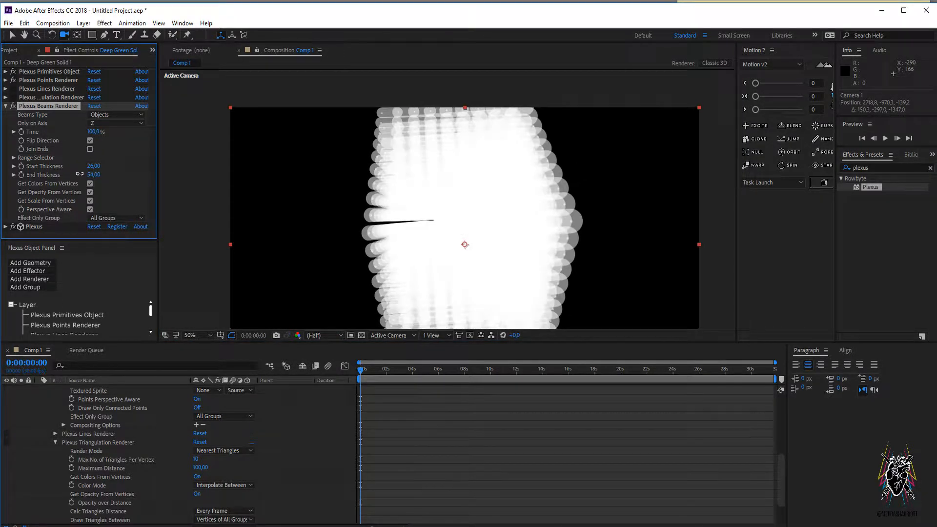
left_click(112, 121)
left_click(105, 134)
left_click(116, 123)
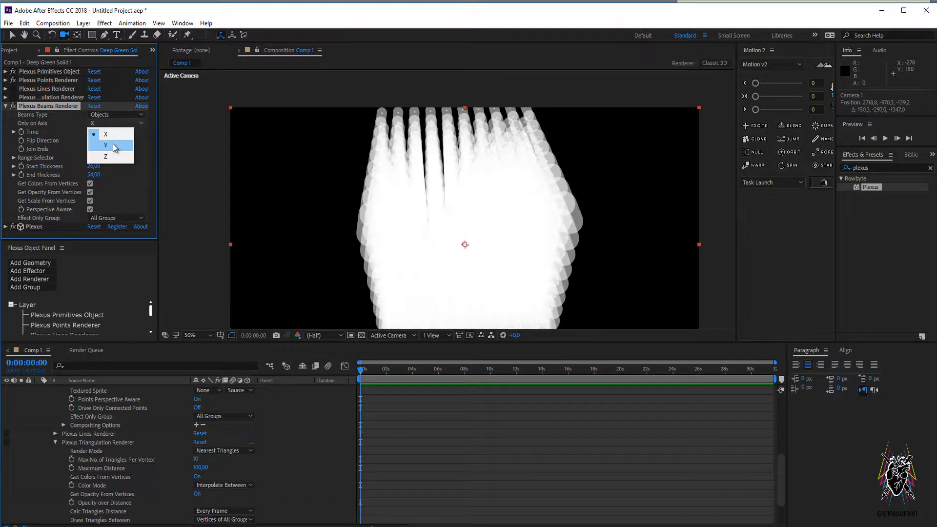
left_click(114, 146)
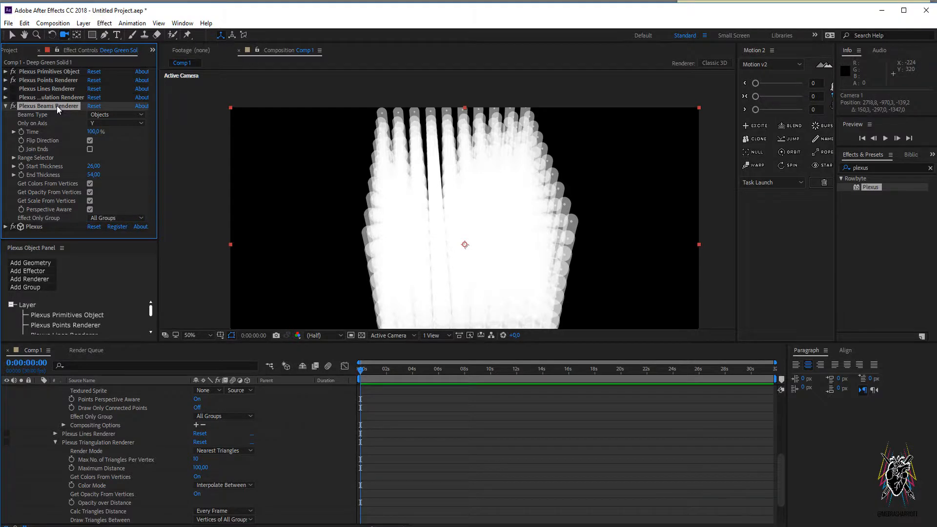
Delete the Beams Renderer and turn the Lines and Triangulation renderers back on for the cube.
key("Delete")
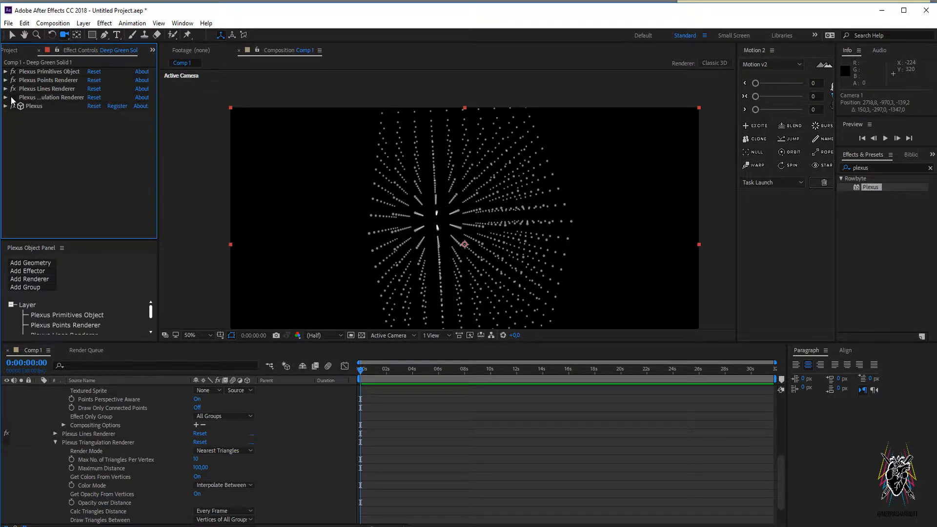
left_click(13, 98)
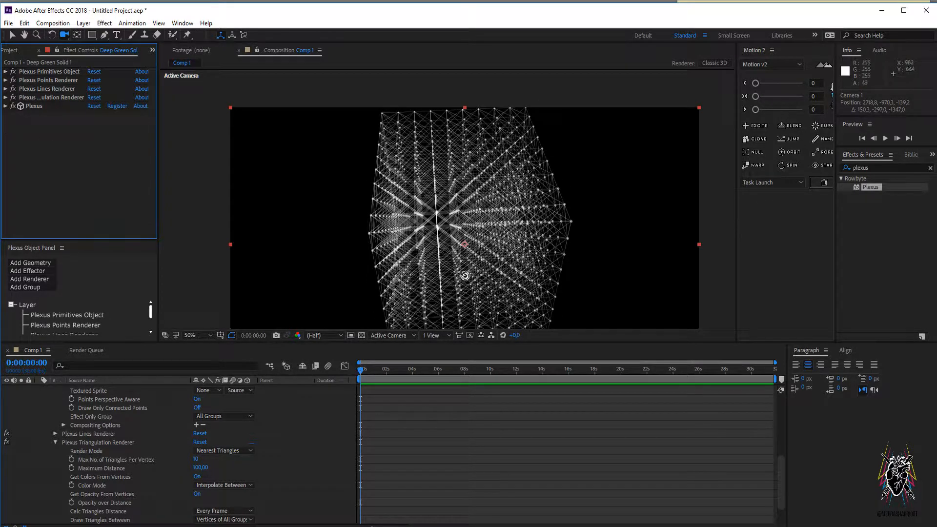
left_click_drag(465, 276, 173, 132)
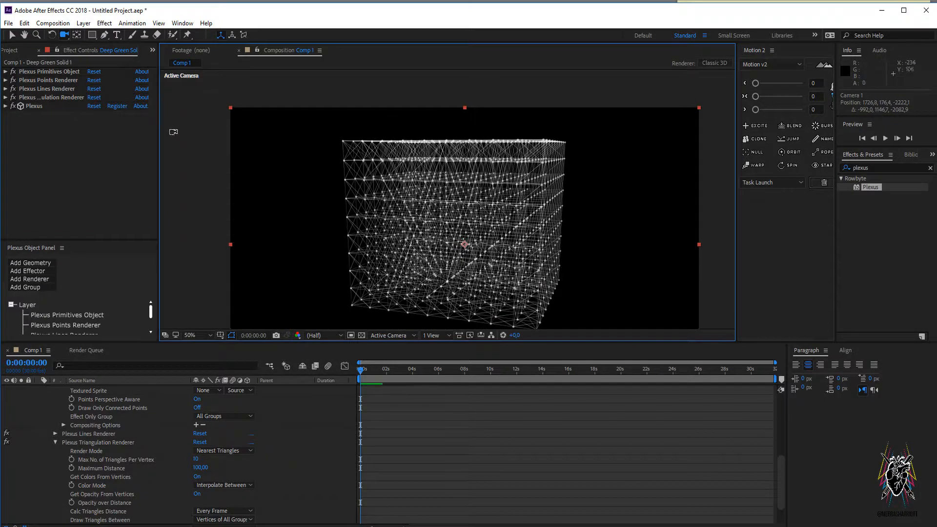
Delete the Triangulation Renderer, review the available renderer types and view the cube from another side.
left_click(76, 97)
key("Delete")
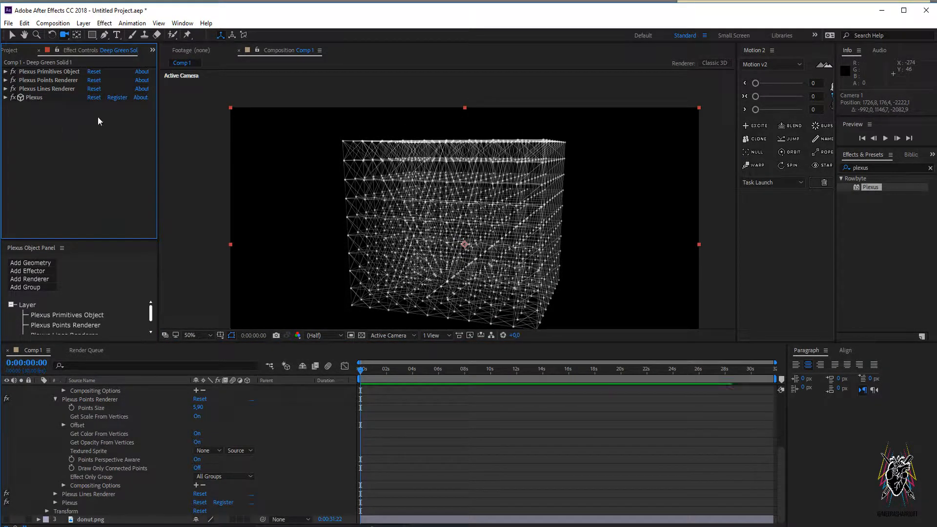
left_click(32, 278)
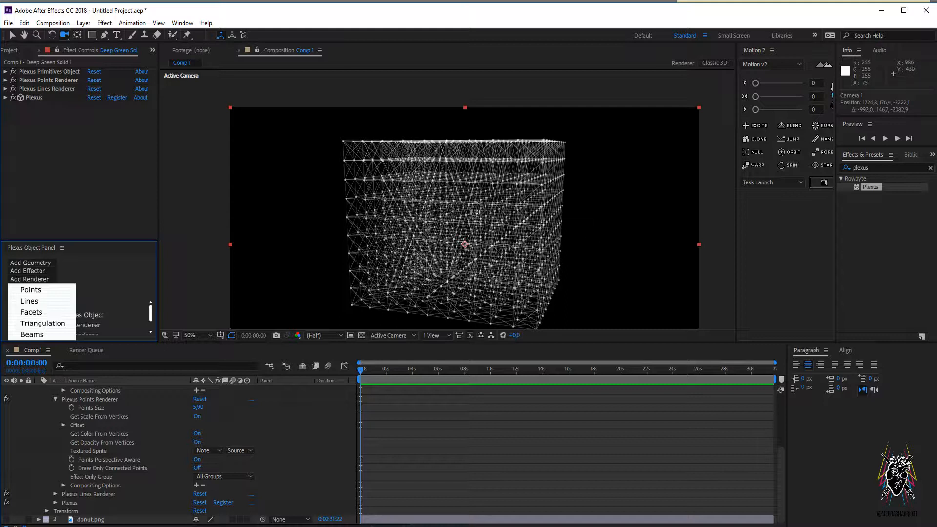
left_click(403, 194)
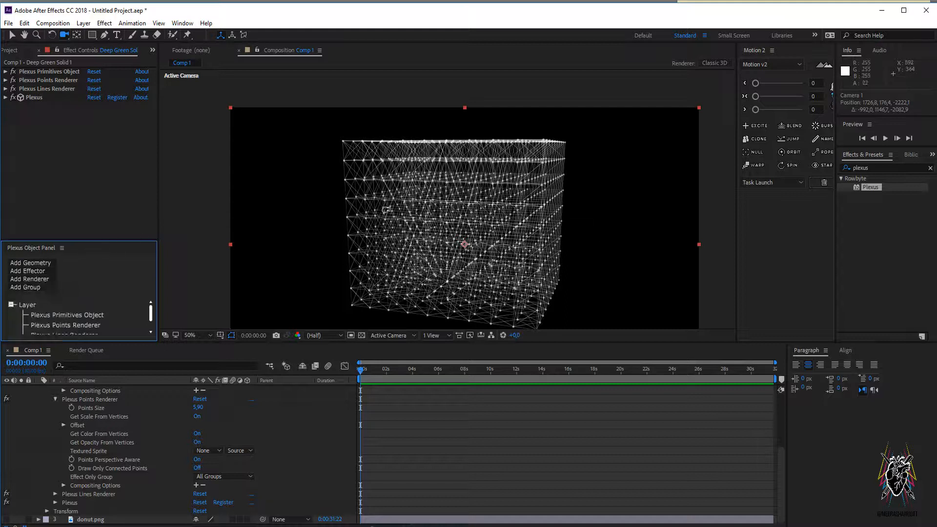
left_click_drag(386, 210, 480, 212)
scroll(480, 212, "down", 5)
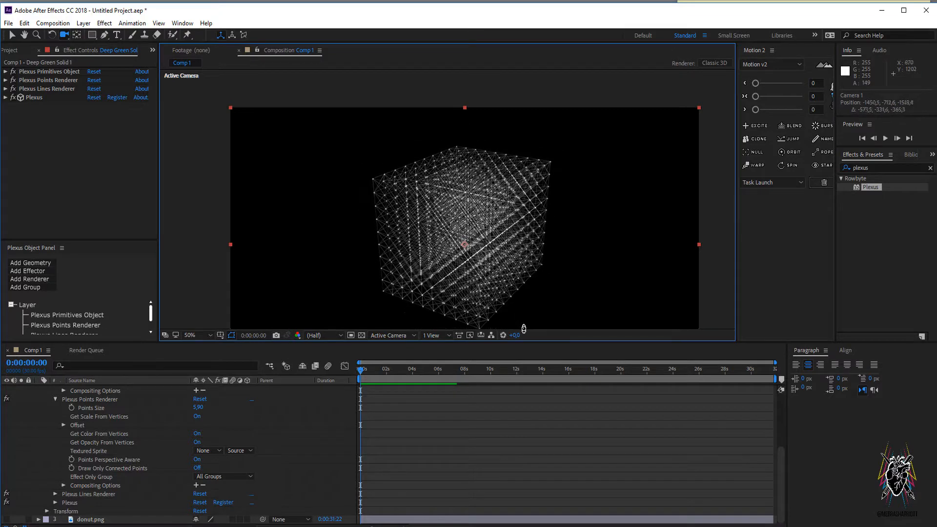
Delete the Plexus Primitives Object and add a Layers geometry object in its place.
left_click_drag(142, 240, 128, 186)
left_click(69, 72)
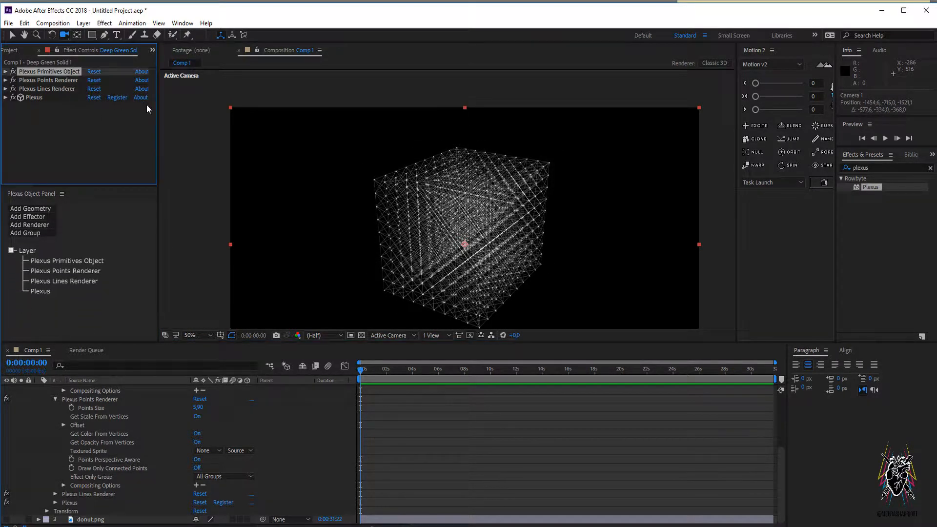
key("Delete")
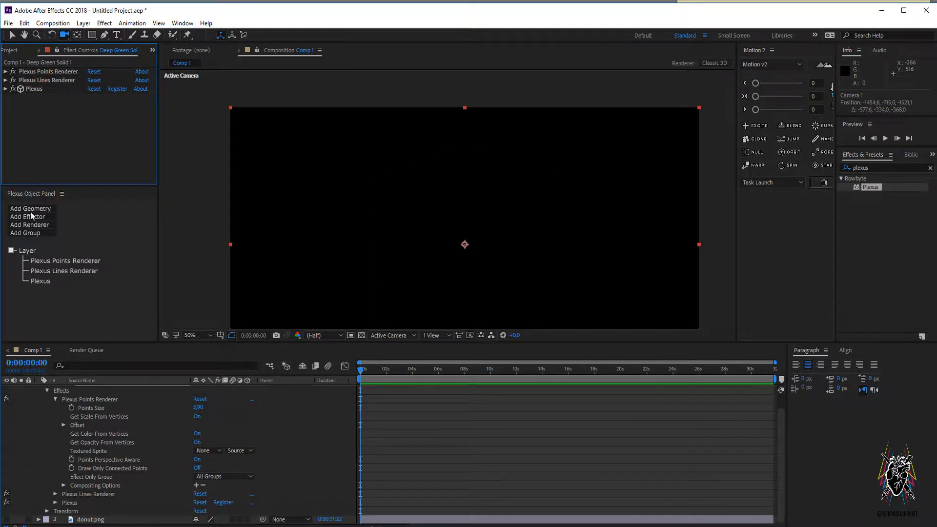
left_click(43, 213)
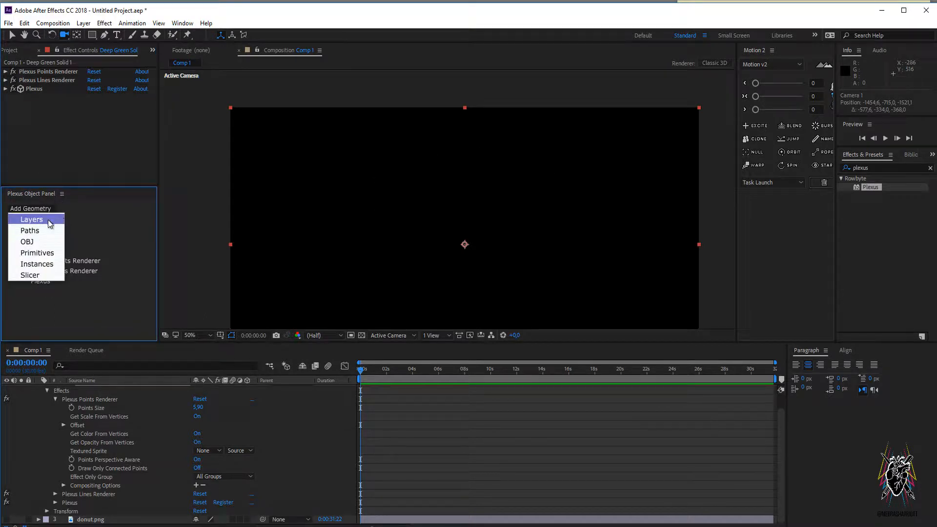
left_click(46, 223)
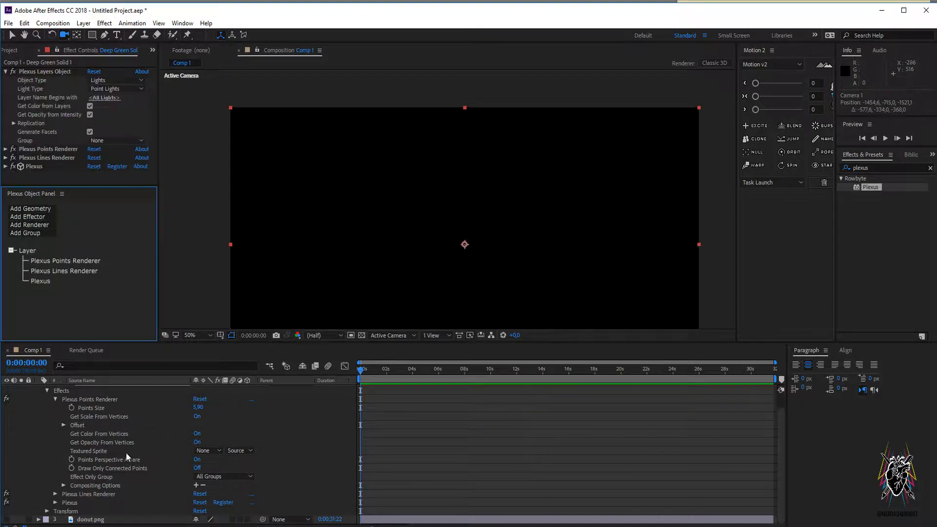
Collapse the solid layer's properties and look at the object types offered by the Plexus Layers Object.
scroll(28, 436, "up", 1)
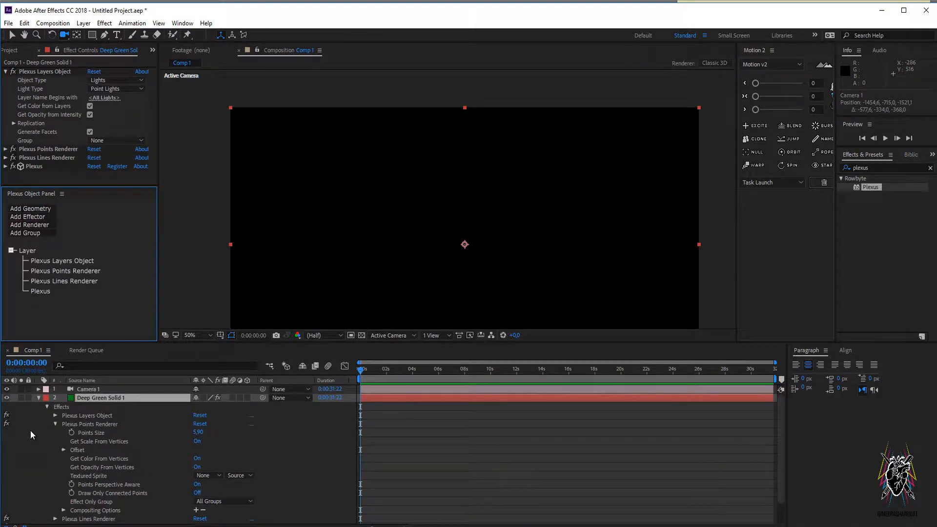
left_click(39, 398)
left_click(149, 455)
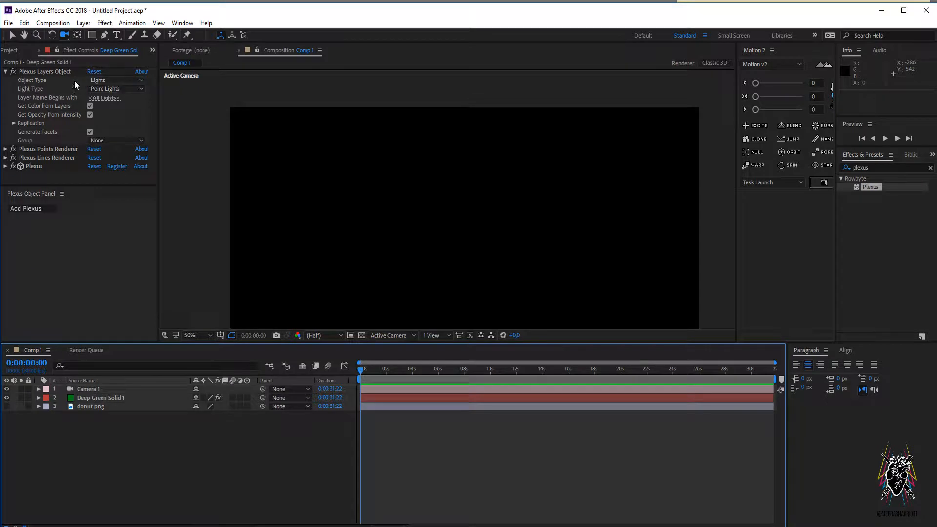
left_click(116, 77)
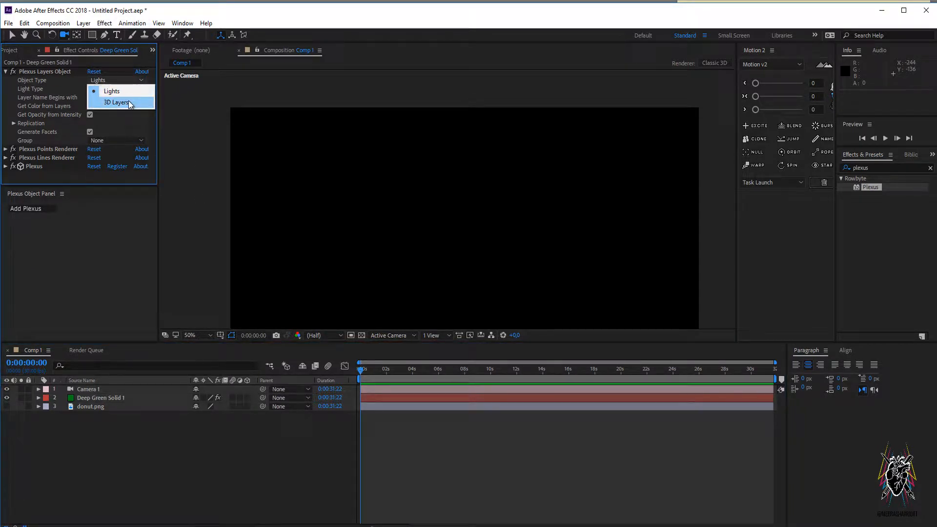
left_click(185, 479)
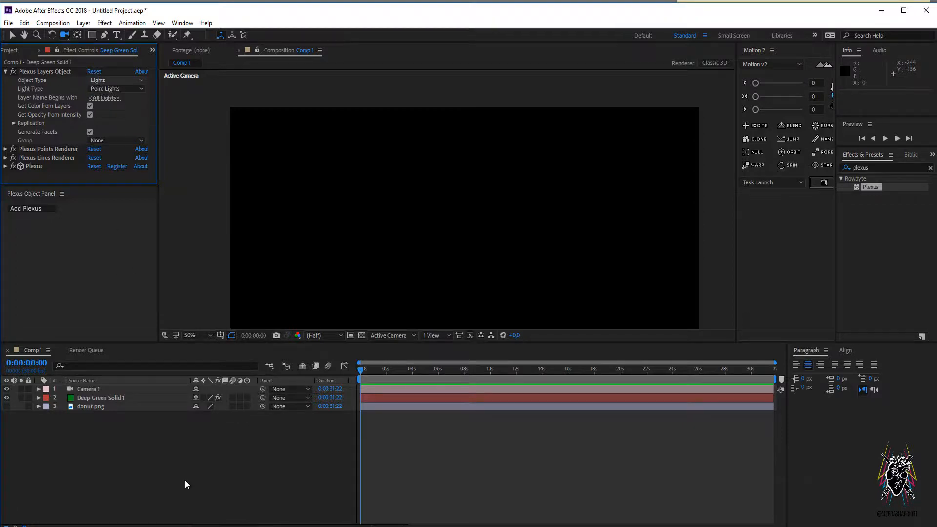
Add a pale yellow point light without falloff to the composition.
right_click(152, 457)
mouse_move(235, 362)
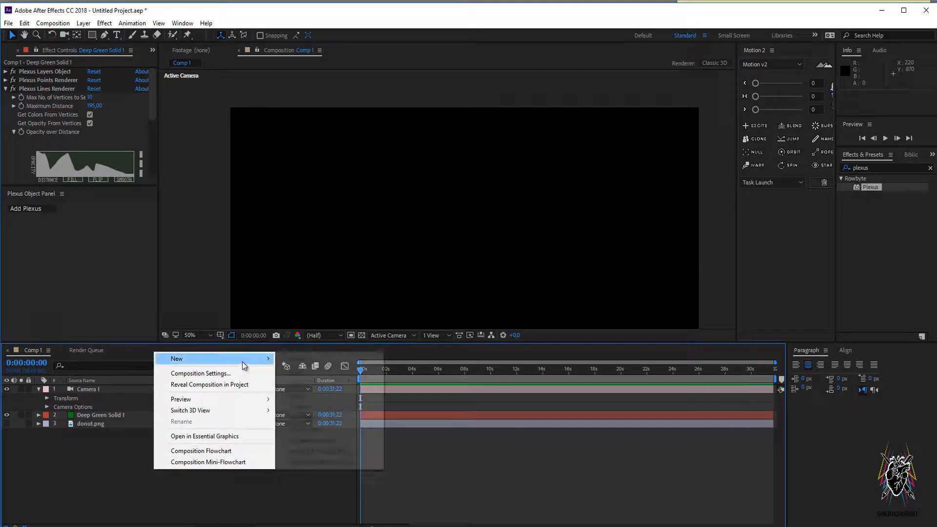
left_click(306, 396)
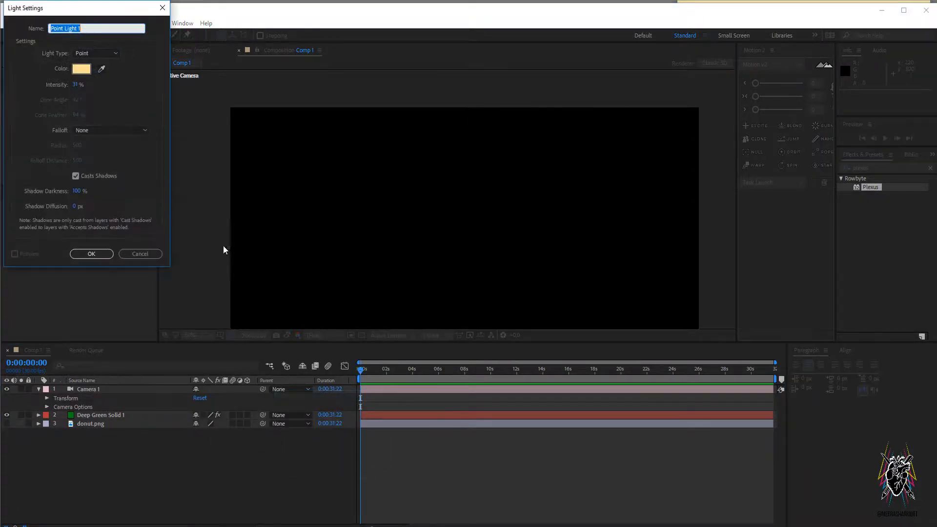
left_click(77, 84)
key("Return")
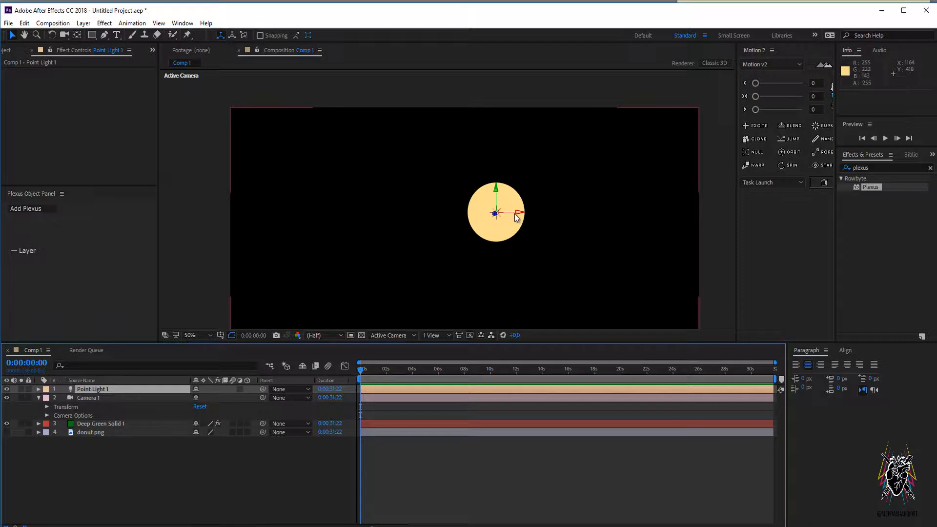
Duplicate the point light twice and move the copies horizontally to about X 636 and X 838, in line with the original.
key("ctrl+d")
left_click_drag(512, 216, 422, 221)
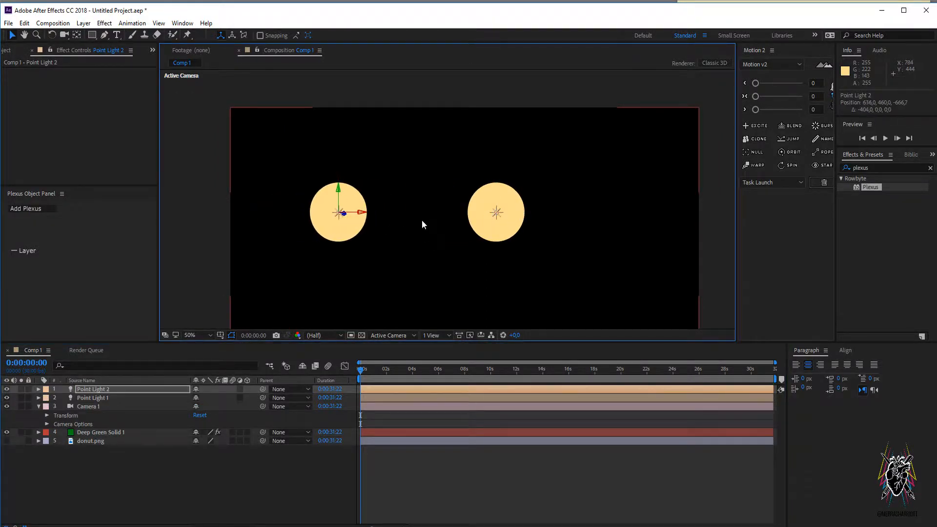
key("ctrl+d")
left_click_drag(362, 218, 417, 217)
Move the middle point light down to about Y 690 to form a triangle, and reselect the solid carrying the Plexus effect.
left_click(419, 201)
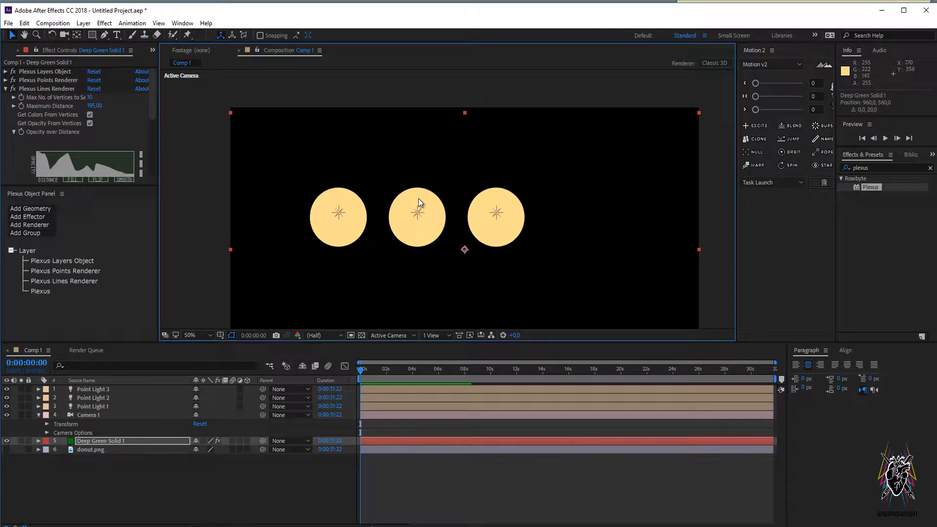
key("ctrl+z")
left_click(408, 211)
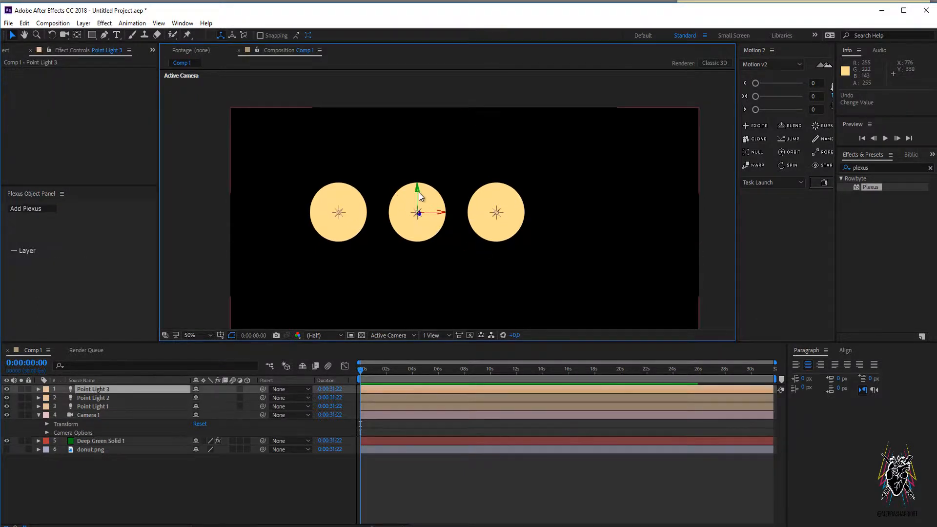
left_click_drag(419, 192, 394, 248)
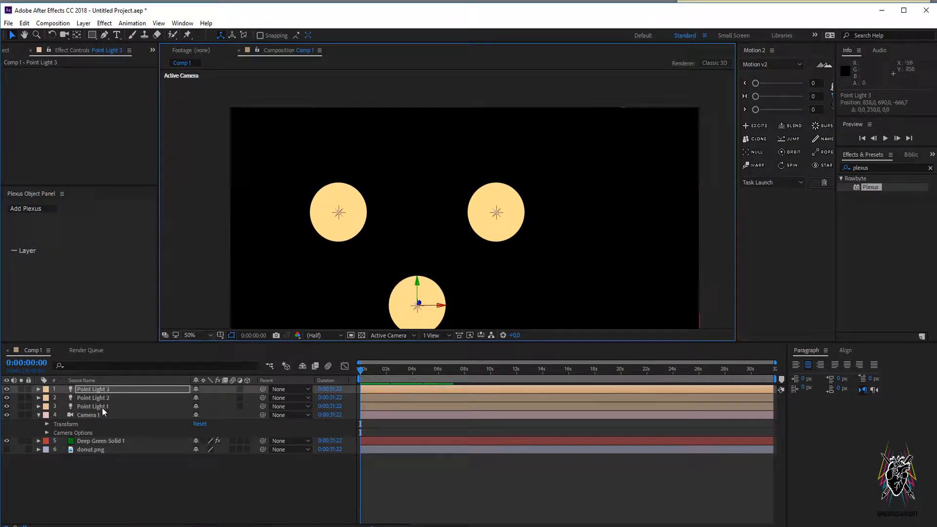
left_click(111, 441)
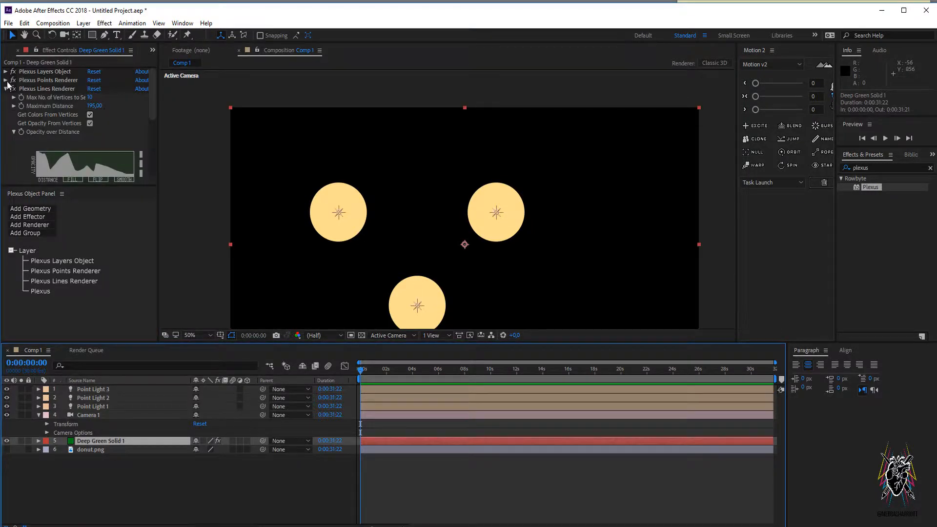
Set the Points Renderer's point size to 30.20 and the Lines Renderer's maximum distance to 599, and reopen the Layers Object settings.
left_click(5, 80)
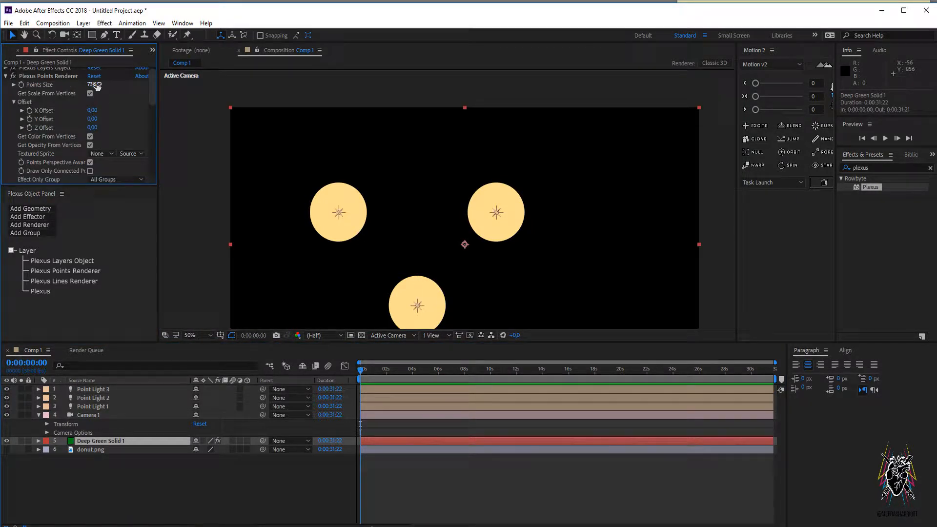
left_click_drag(94, 85, 5, 84)
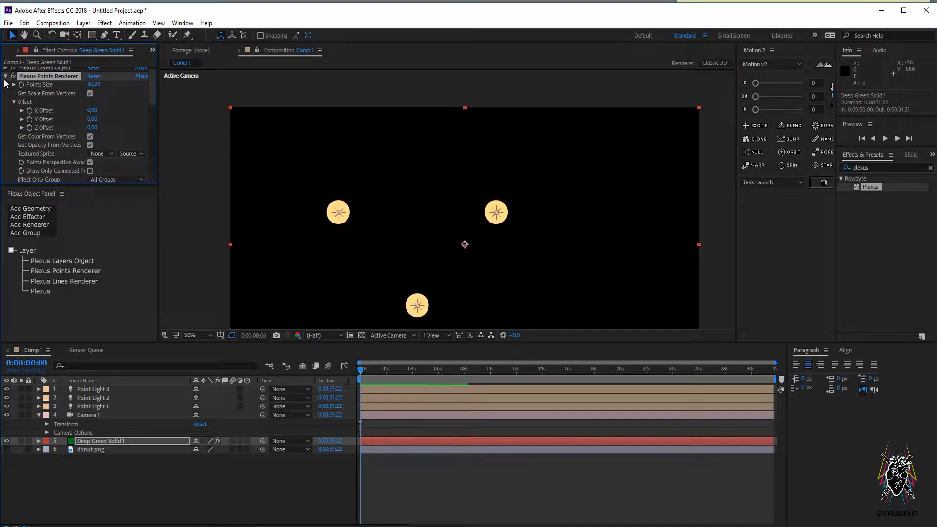
left_click(5, 76)
left_click(5, 84)
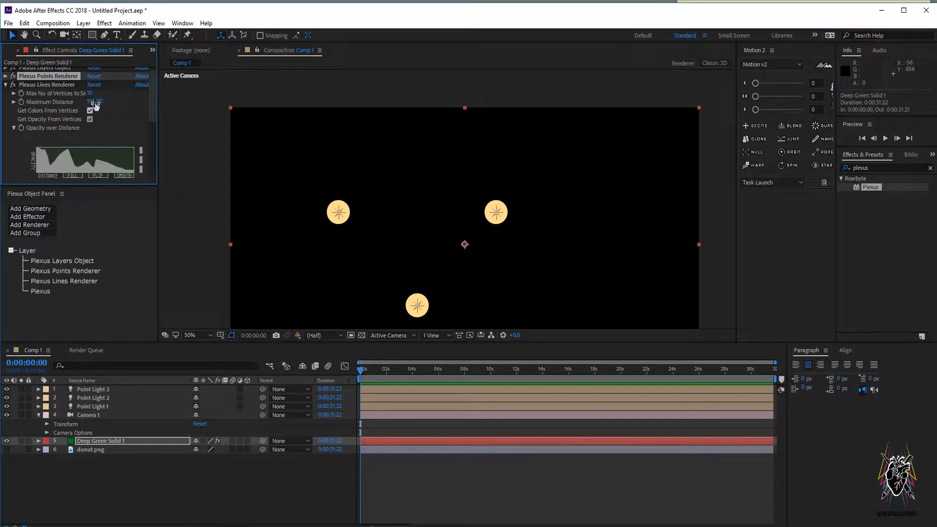
left_click_drag(91, 102, 295, 105)
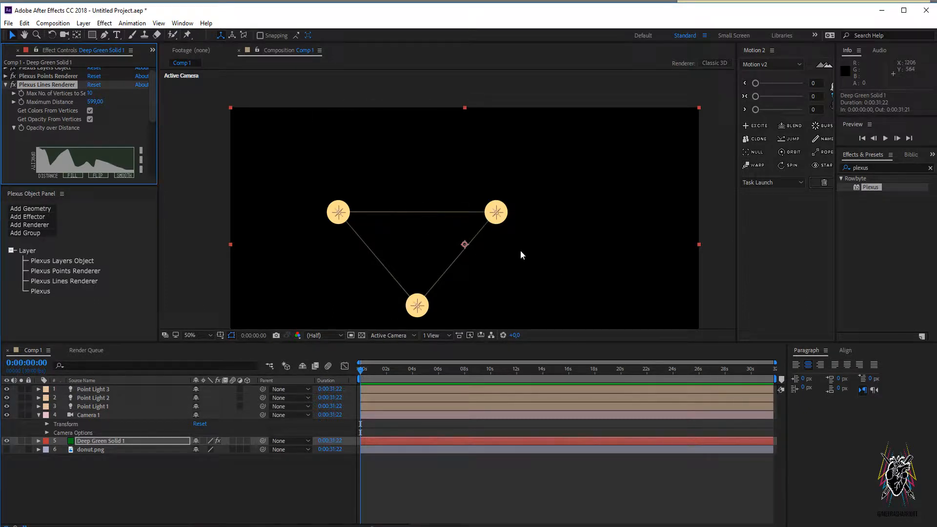
left_click(6, 85)
left_click(6, 72)
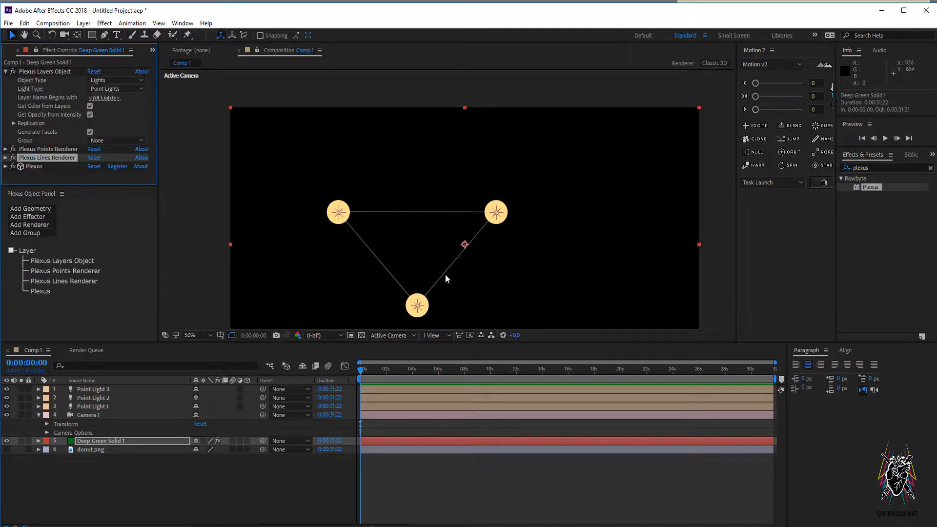
Reshape the light triangle by moving Point Light 1 to about X 1312, Point Light 2 to about 760, 394 and Point Light 3 to about 990, 588.
left_click(503, 217)
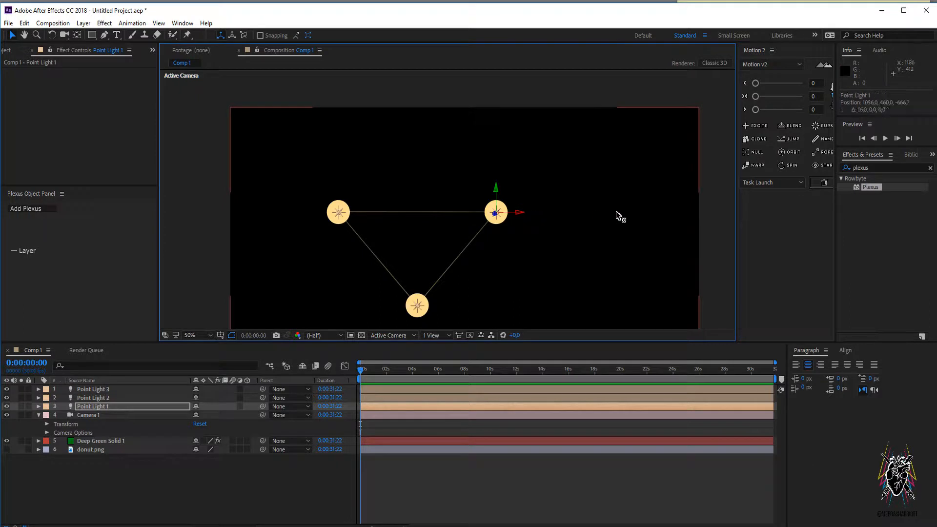
mouse_move(617, 212)
left_mouse_down()
mouse_move(387, 211)
mouse_move(603, 213)
left_mouse_up()
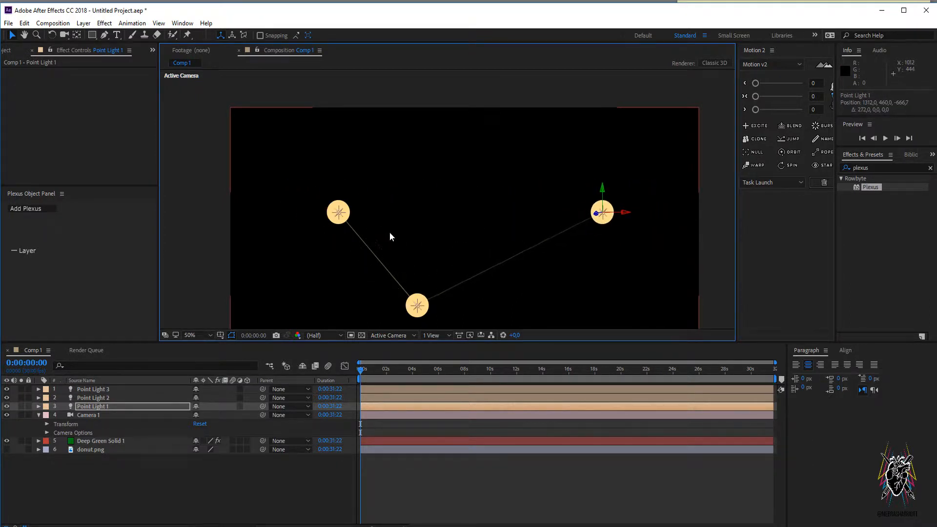
left_click(340, 216)
left_click_drag(360, 213, 387, 182)
left_click(426, 311)
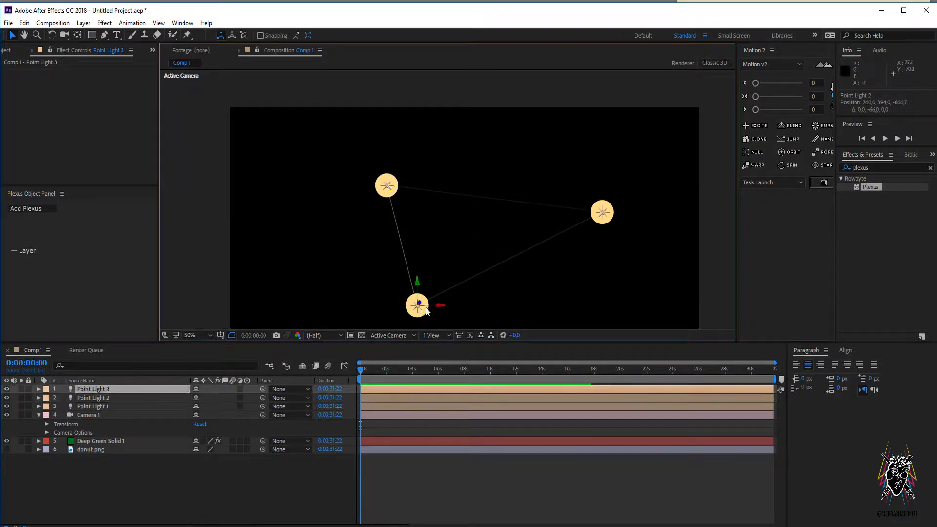
left_click_drag(440, 308, 492, 263)
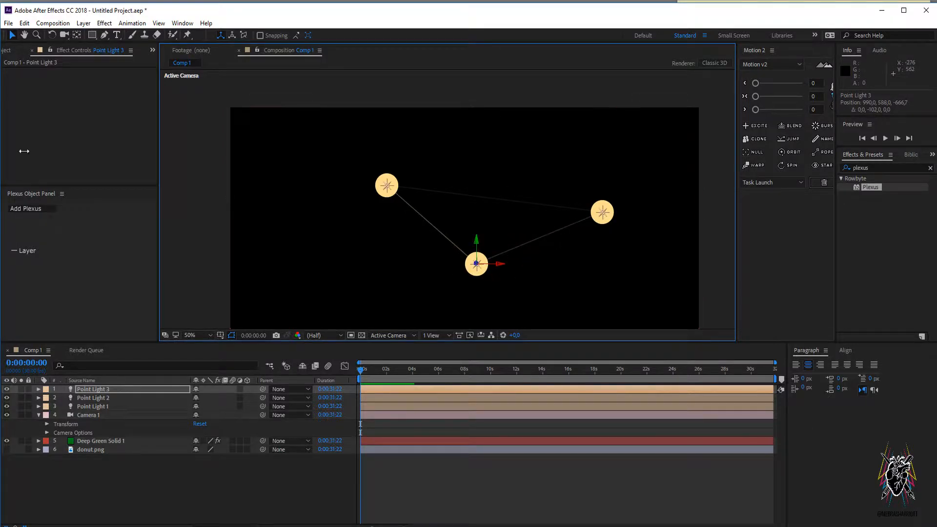
Reselect the Plexus solid and raise the Lines Renderer's maximum distance to 789.
left_click(109, 440)
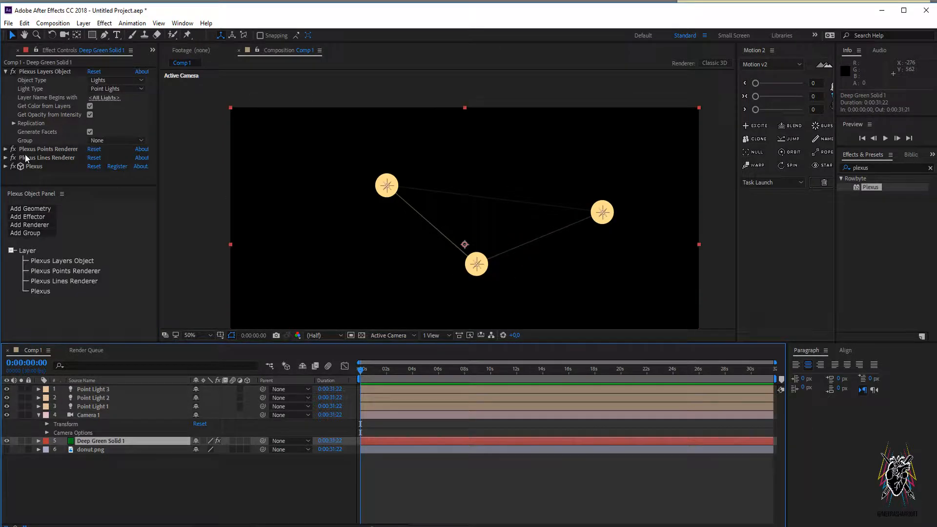
left_click(5, 150)
scroll(54, 168, "down", 3)
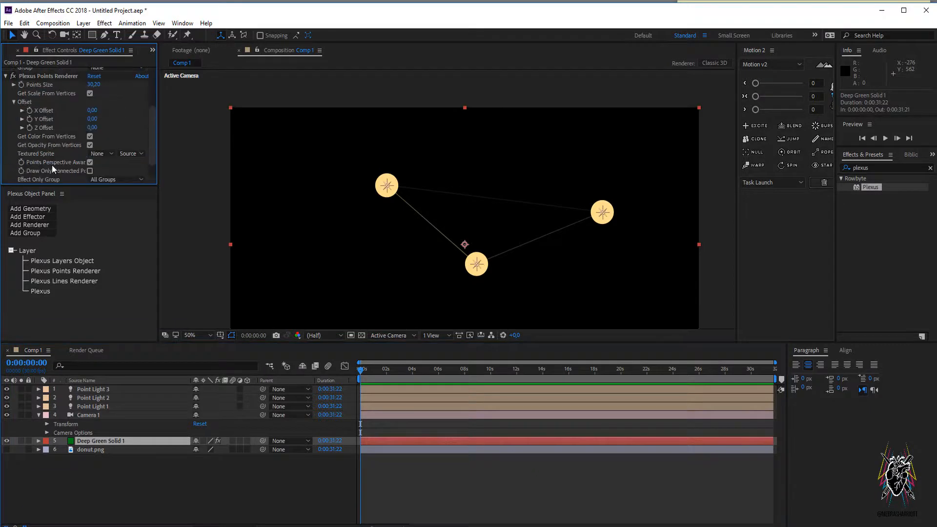
left_click(5, 77)
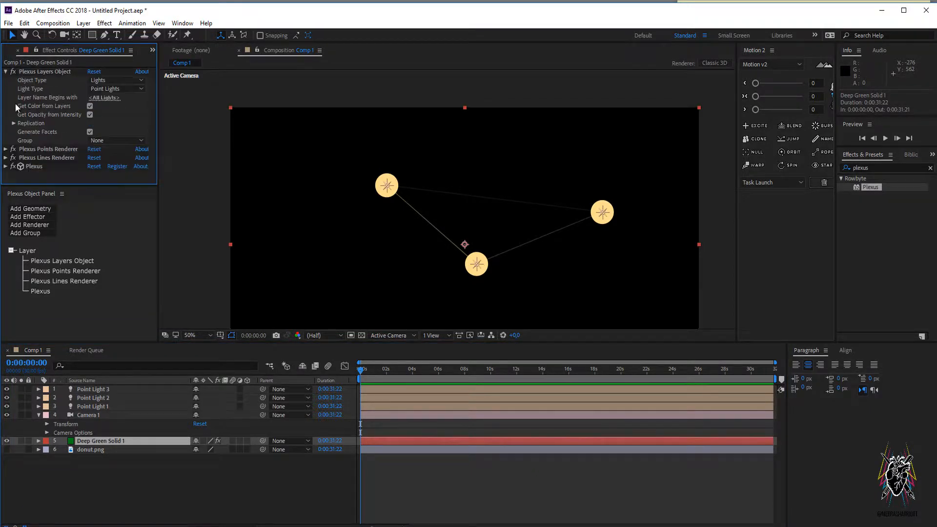
left_click(5, 158)
scroll(83, 160, "down", 3)
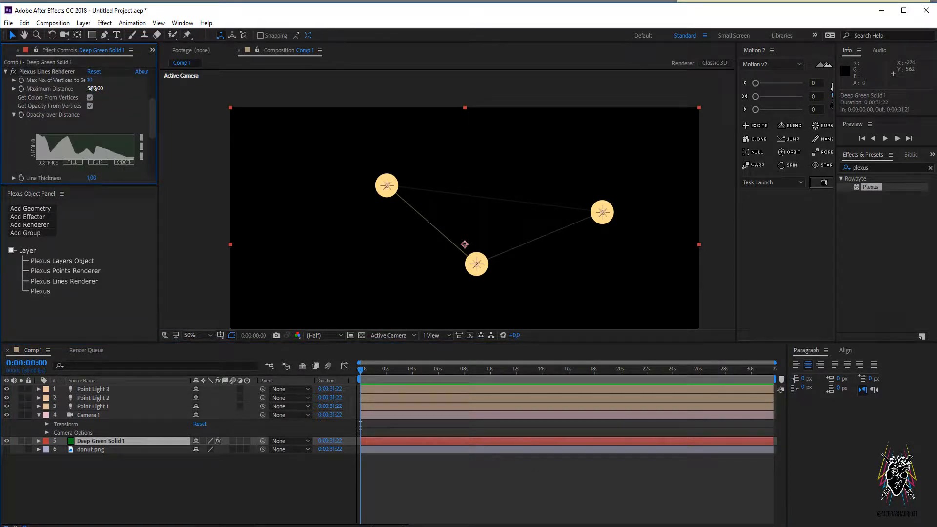
left_click_drag(93, 89, 153, 71)
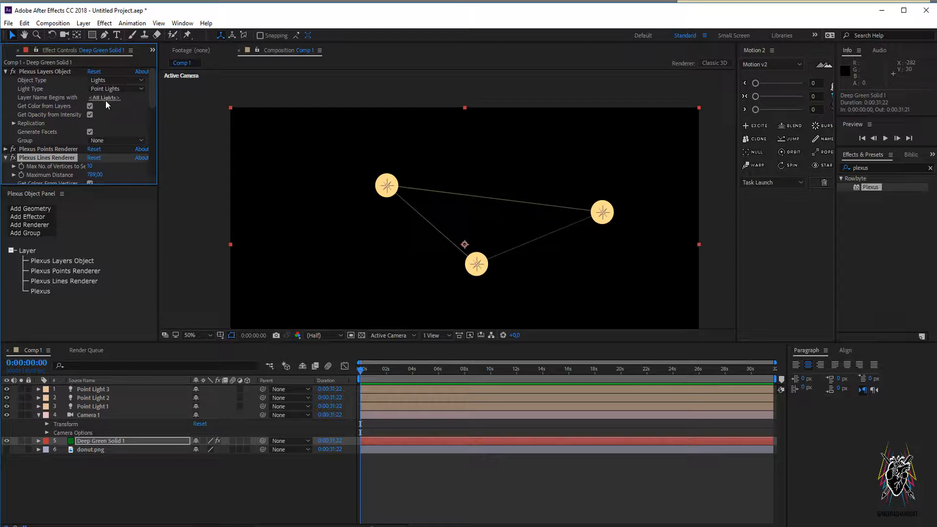
Set the Layers Object's replication to 5 total copies and orbit the camera around the replicated lights.
left_click(14, 124)
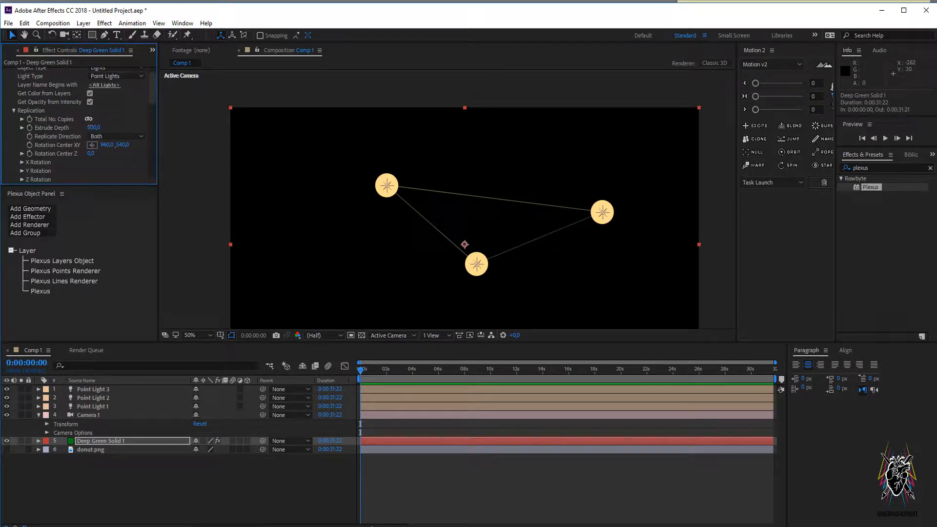
mouse_move(90, 118)
left_mouse_down()
mouse_move(98, 119)
mouse_move(90, 119)
left_mouse_up()
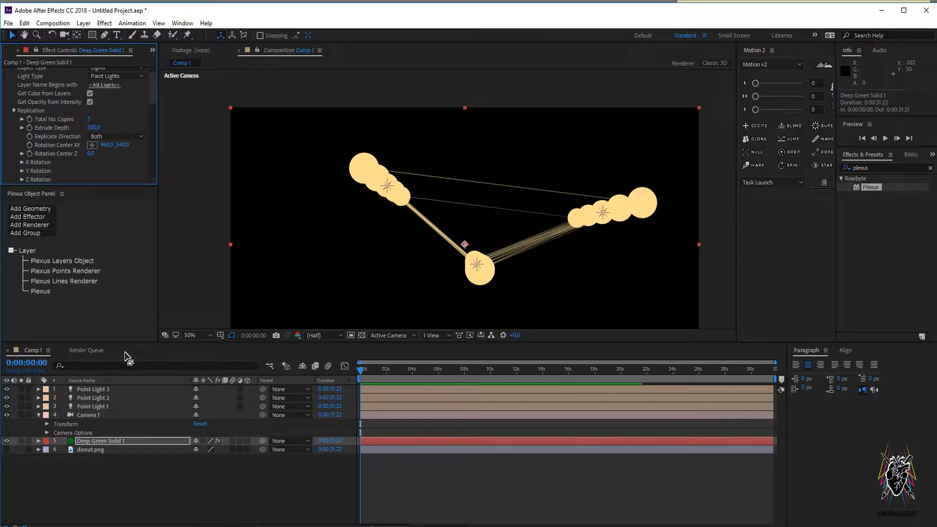
left_click(133, 415)
left_click(65, 35)
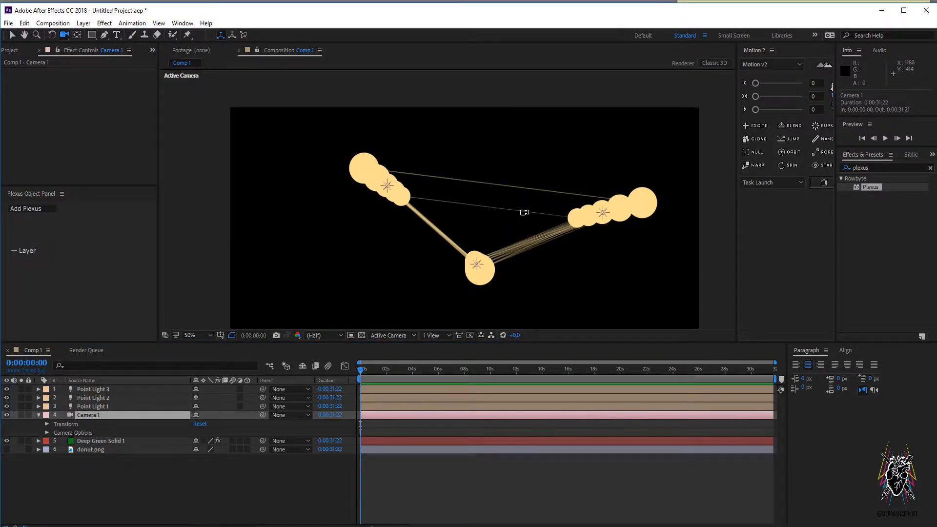
left_click_drag(525, 213, 569, 248)
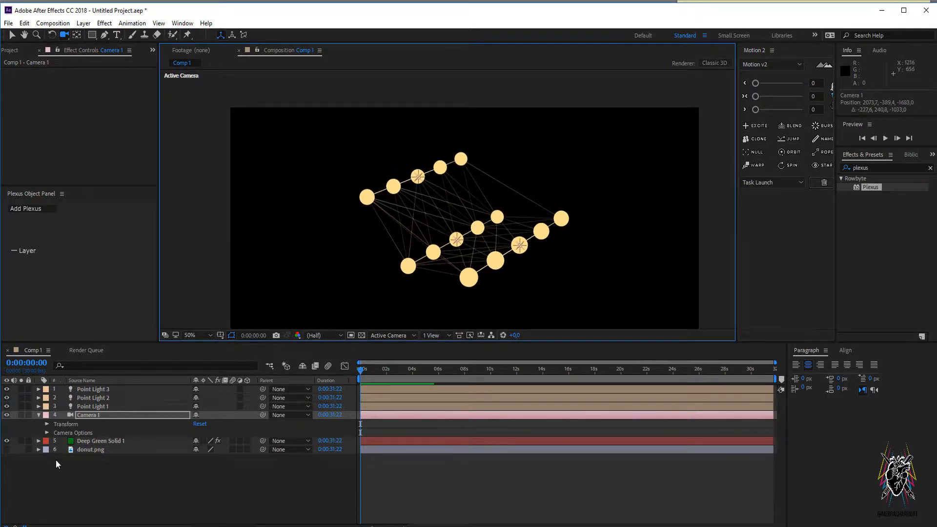
Set the Plexus solid's replication to 6 total copies with an extrude depth of 1259.
left_click(98, 441)
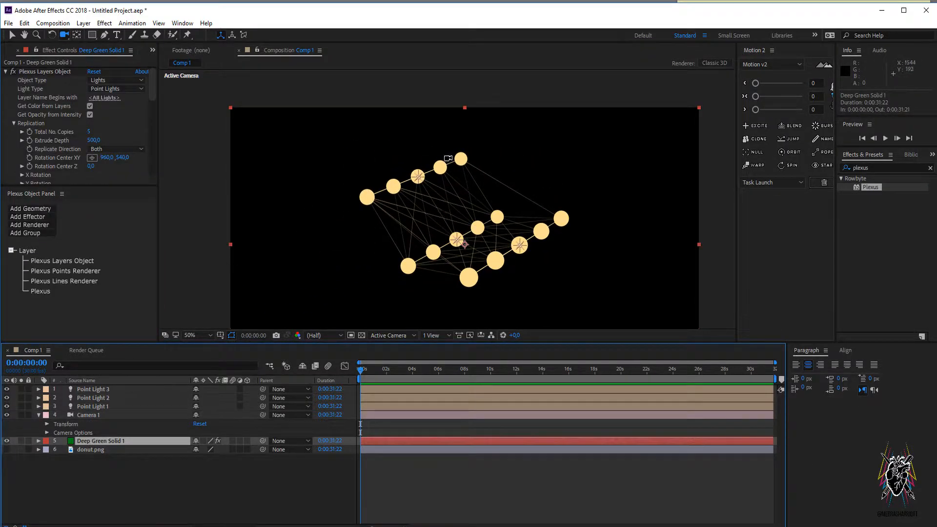
mouse_move(90, 131)
left_mouse_down()
mouse_move(106, 131)
mouse_move(91, 133)
left_mouse_up()
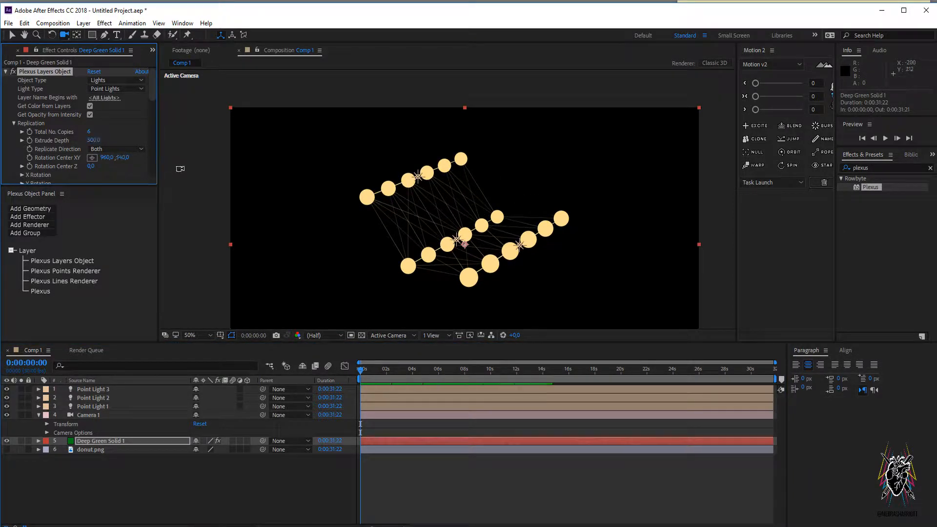
left_click(92, 141)
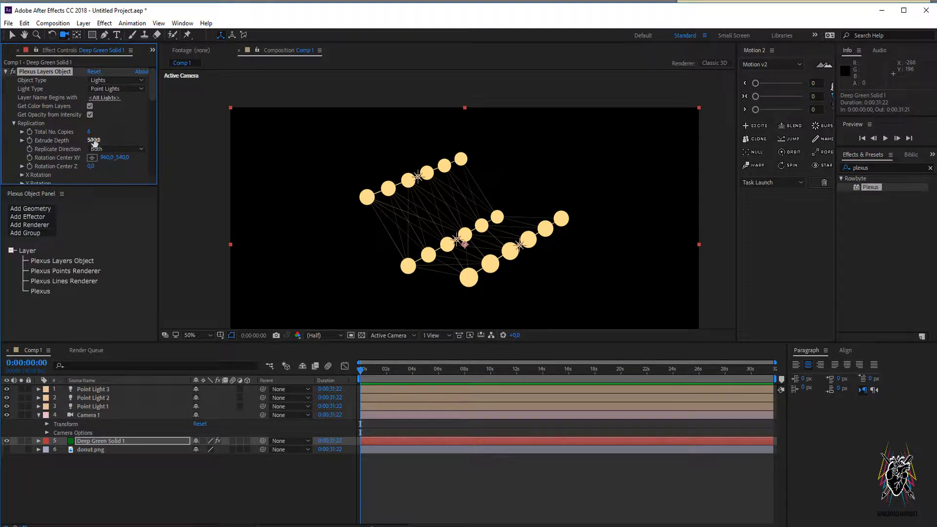
mouse_move(100, 140)
left_mouse_down()
mouse_move(239, 212)
mouse_move(134, 229)
mouse_move(205, 232)
mouse_move(454, 205)
mouse_move(399, 235)
mouse_move(237, 194)
mouse_move(101, 142)
left_mouse_up()
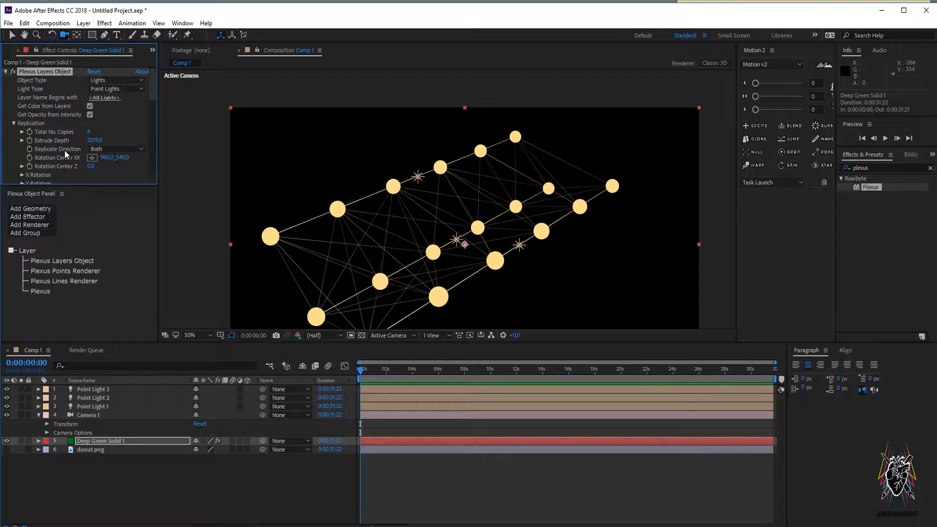
Compare the -Z and +Z replicate directions and leave the replication set to -Z.
left_click(106, 149)
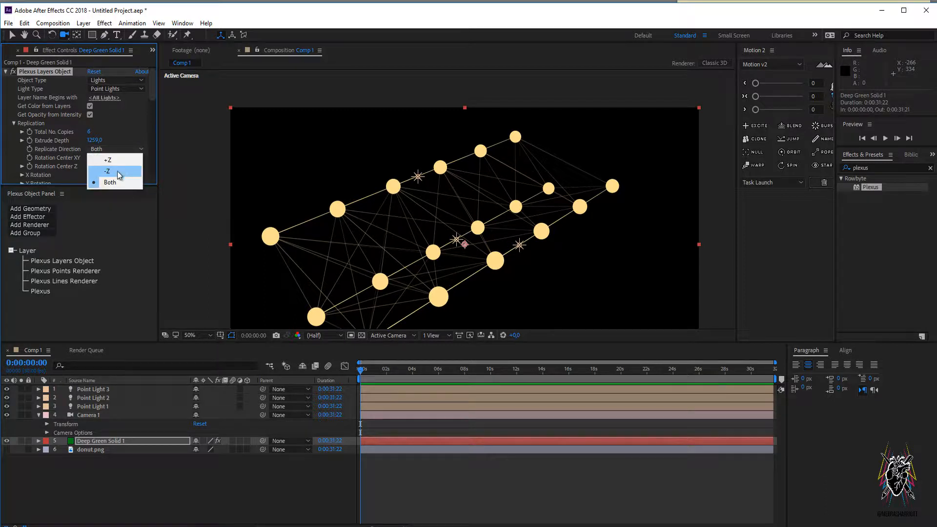
left_click(117, 171)
left_click(117, 149)
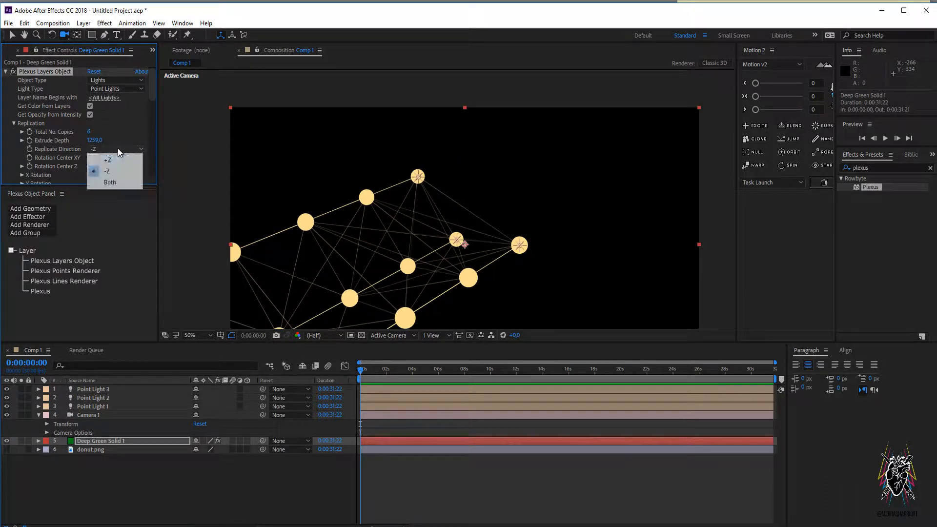
left_click(117, 162)
left_click(119, 149)
left_click(121, 171)
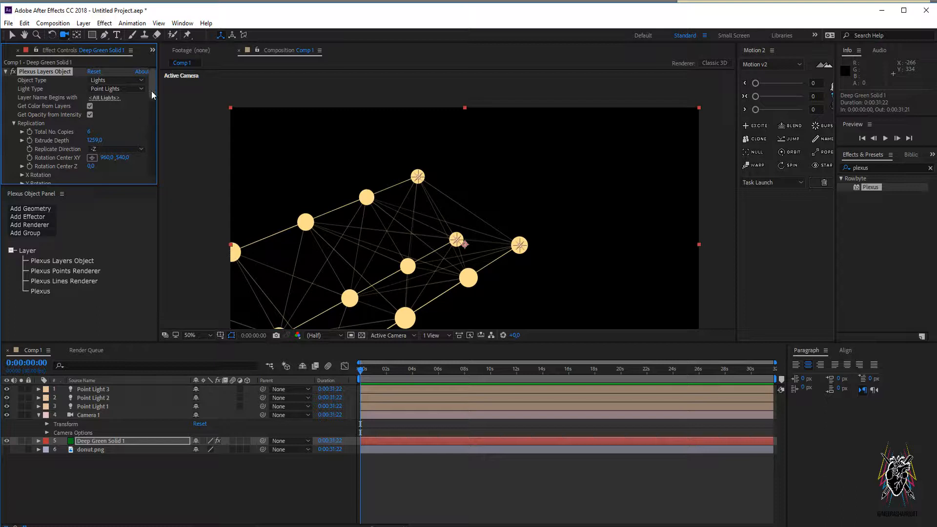
Try a different Rotation Center Z for the replication and undo the change.
left_click_drag(152, 92, 151, 101)
left_click_drag(91, 126, 118, 127)
key("ctrl+z")
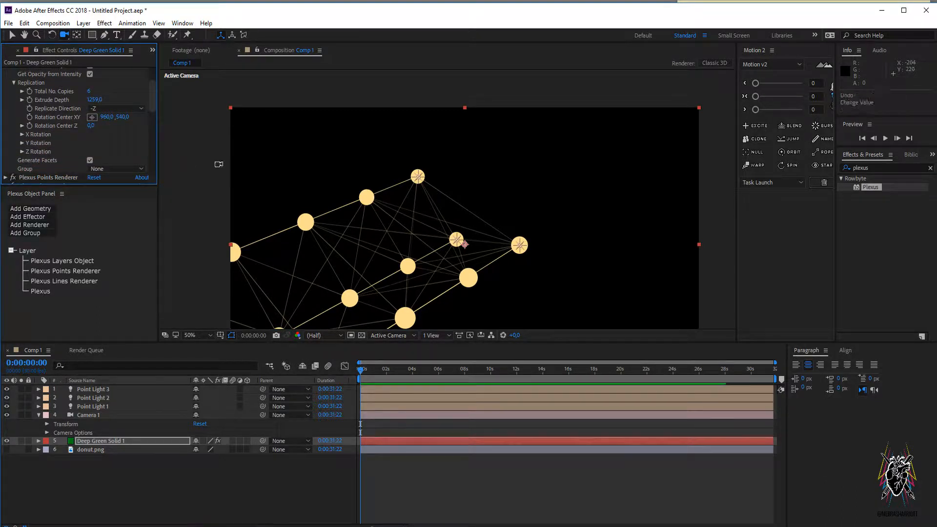
Set the X End Angle of the replication's X Rotation to -30°.
left_click_drag(388, 270, 473, 257)
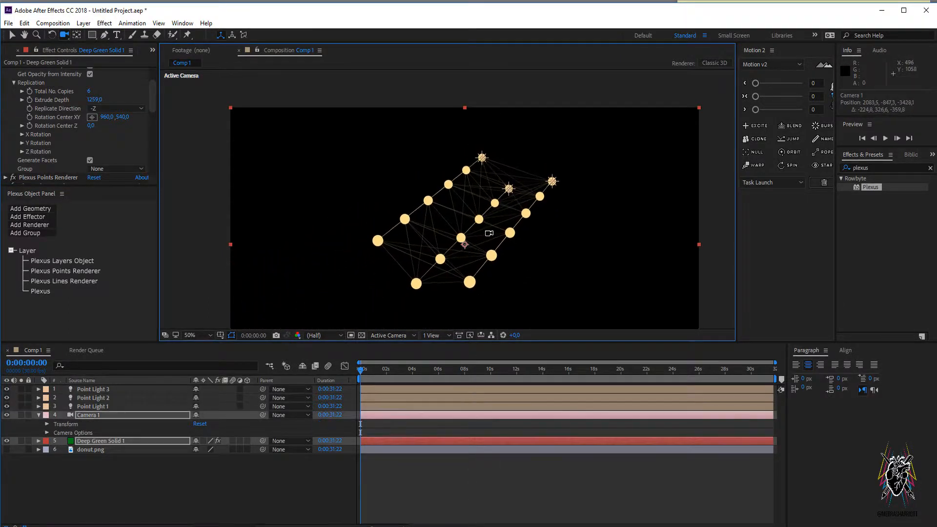
left_click(22, 135)
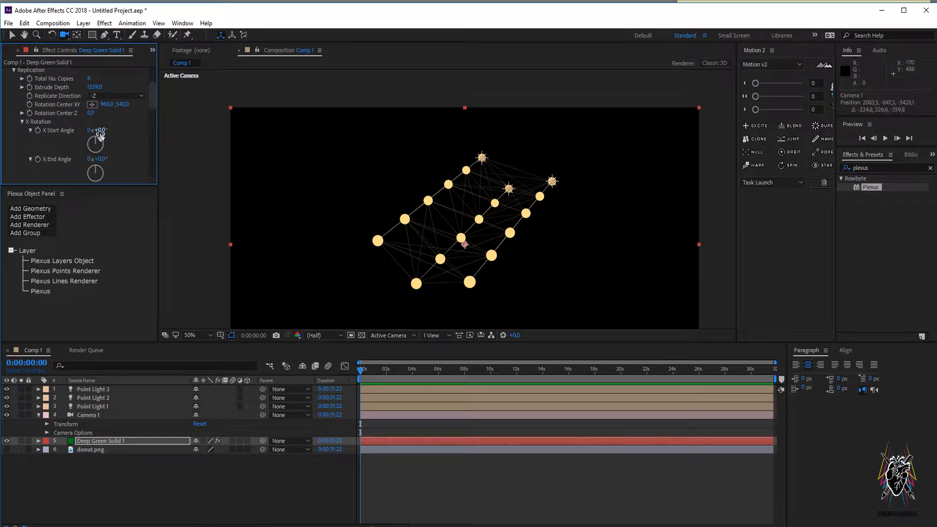
left_click_drag(105, 161, 94, 177)
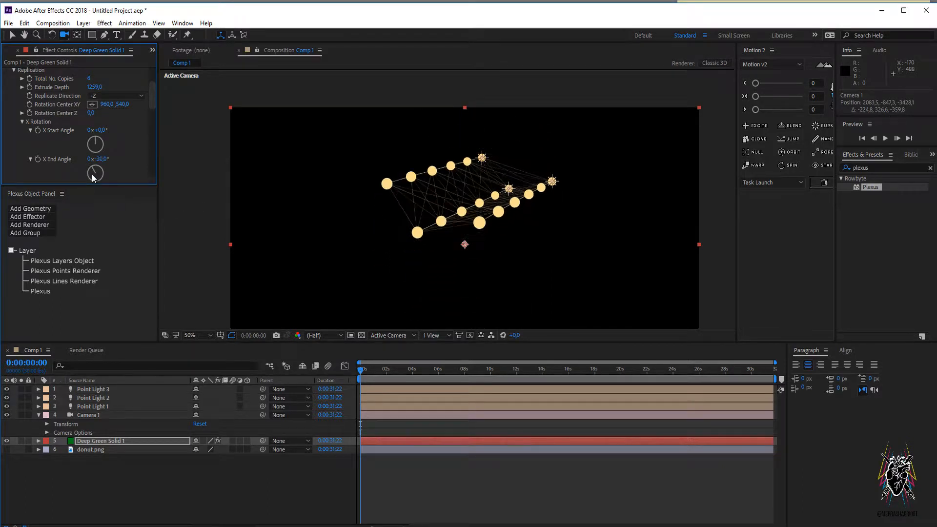
Set the Y Start Angle of the replication's Y Rotation to 1x +339°.
left_click(22, 122)
left_click(23, 130)
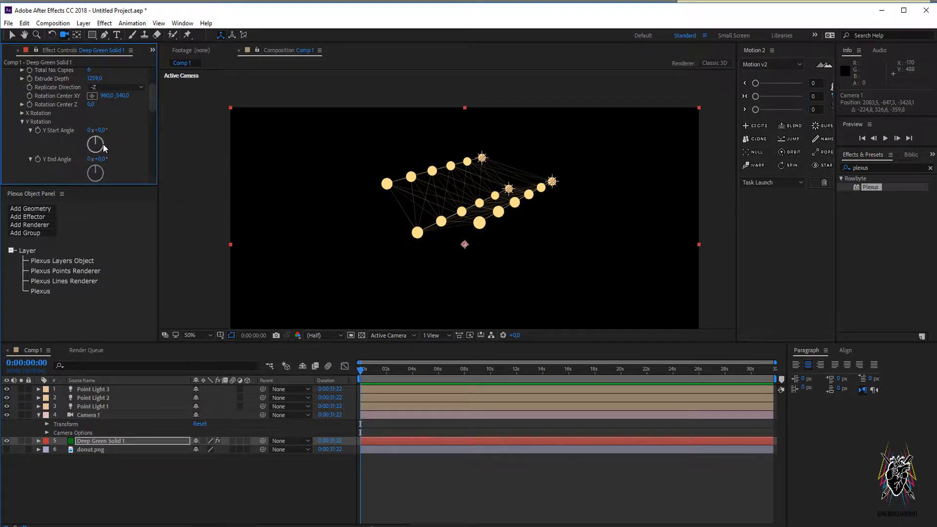
left_click_drag(101, 130, 403, 93)
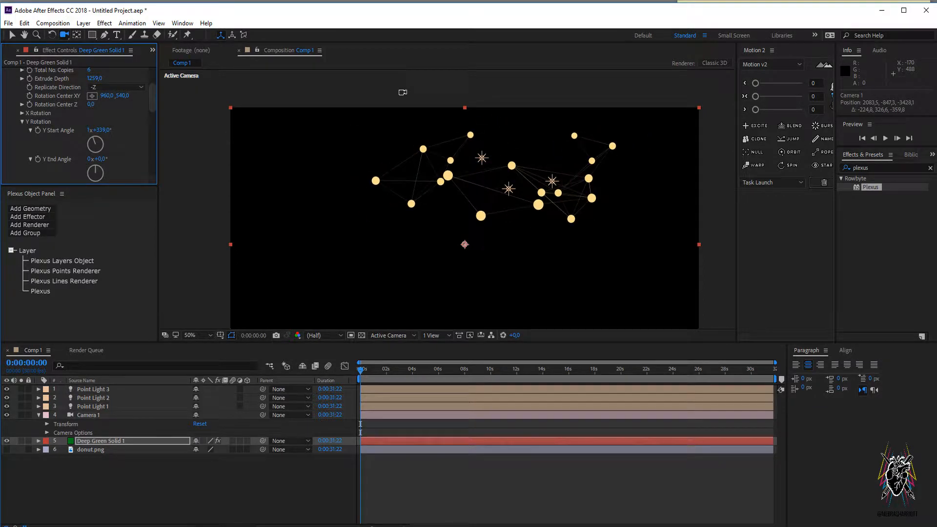
Set the replication's Z Start Angle to 307° and its Z End Angle to 119°.
left_click(22, 122)
left_click(22, 130)
left_click_drag(108, 158, 251, 130)
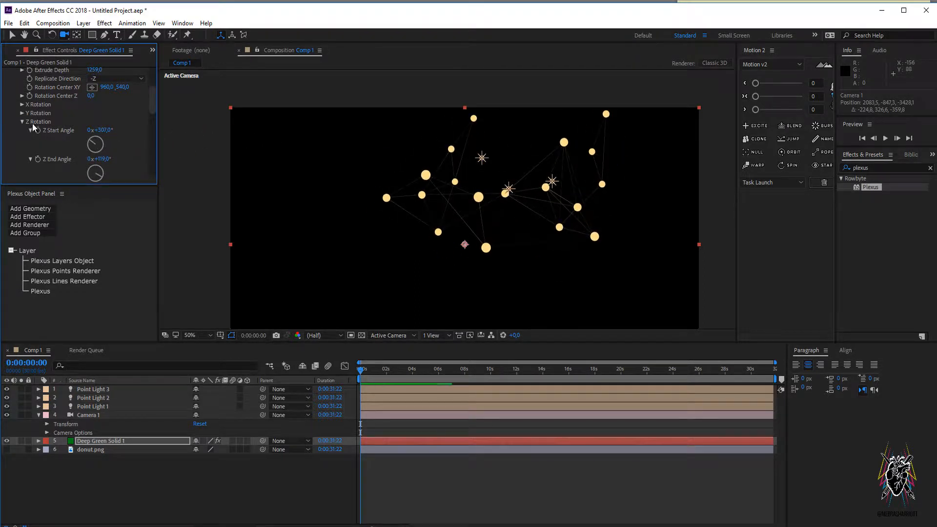
Reset the replication's Y Start Angle to 0x +0° and return to the composition view.
left_click(23, 113)
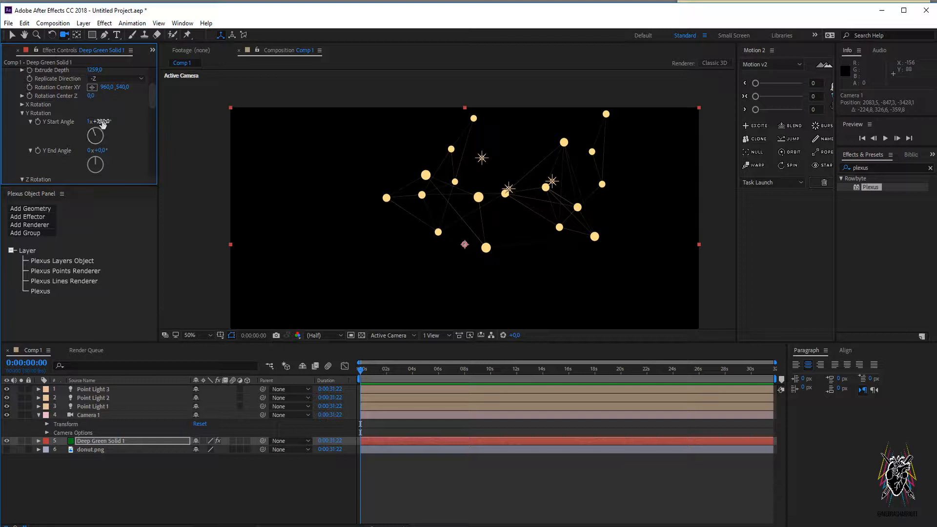
double_click(102, 123)
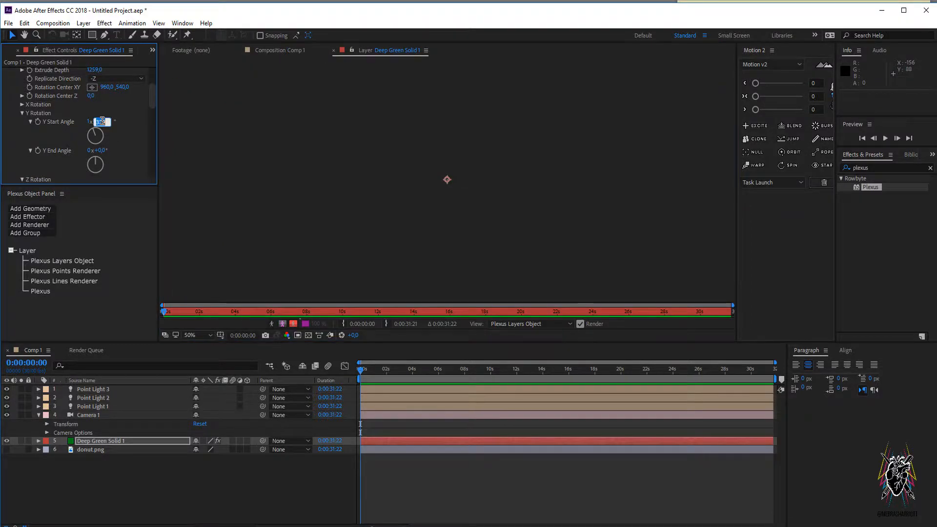
left_click(102, 123)
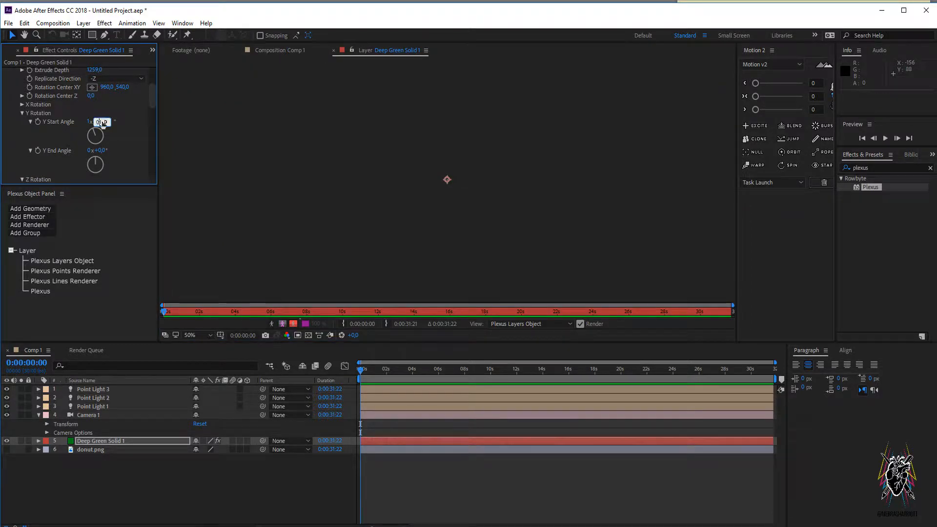
left_click(89, 123)
key("Return")
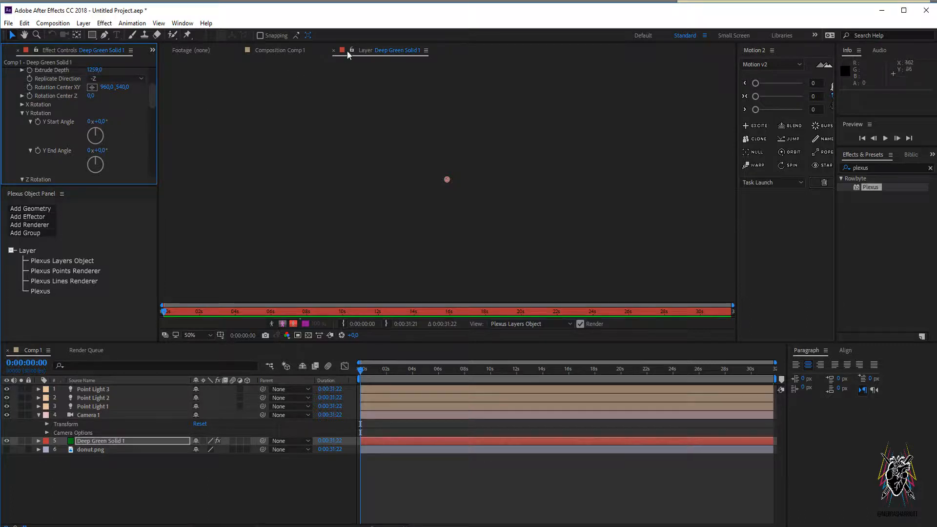
left_click(334, 51)
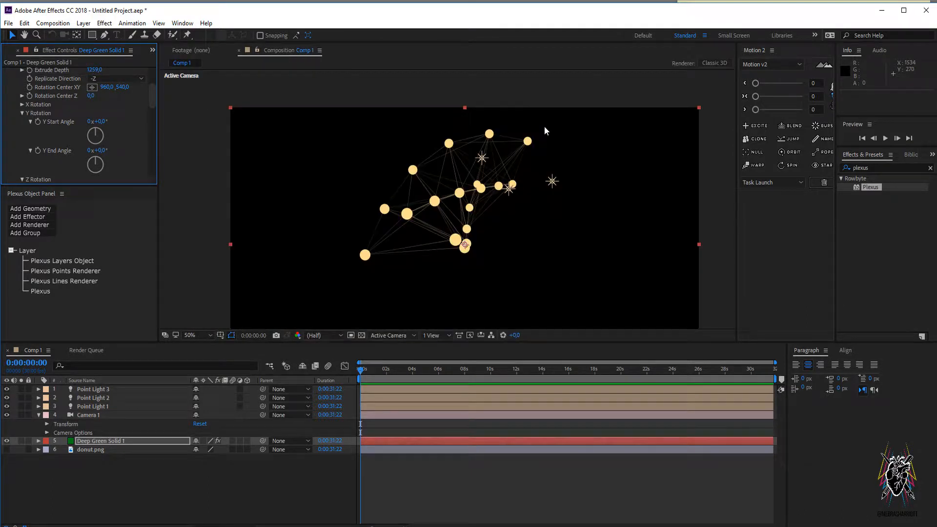
Set the replication's Z Start Angle to 2x +111°.
left_click(22, 113)
left_click_drag(103, 130, 383, 162)
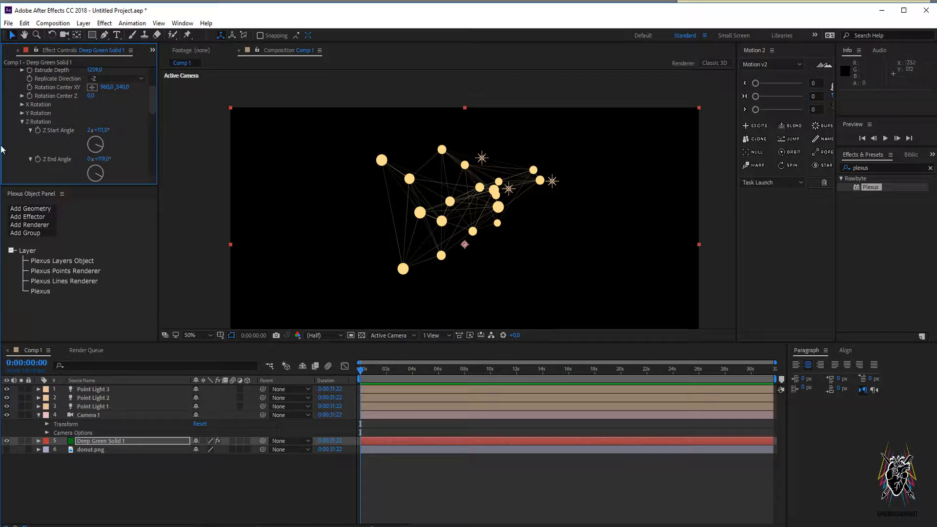
left_click(22, 122)
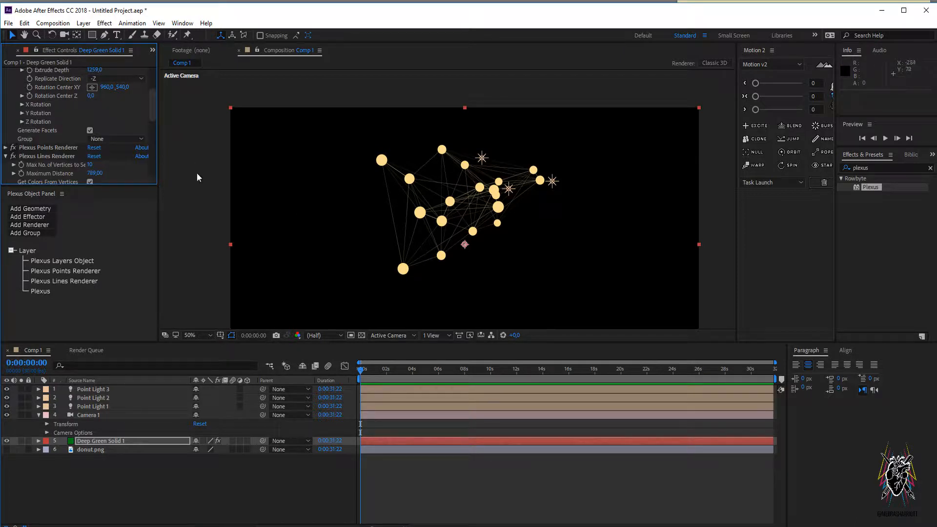
Delete the Plexus Layers Object from Deep Green Solid 1 and collapse the Plexus Lines Renderer settings.
scroll(149, 116, "down", 5)
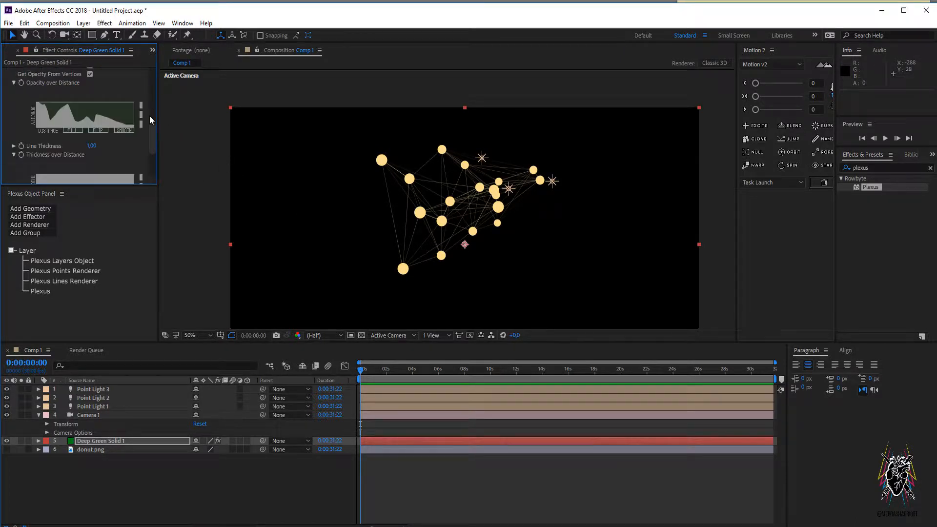
left_click_drag(152, 132, 162, 48)
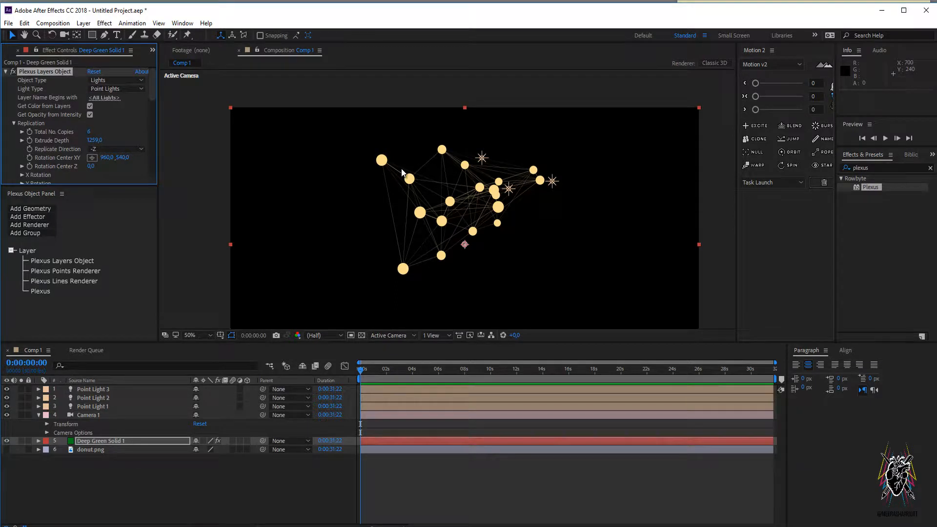
key("Delete")
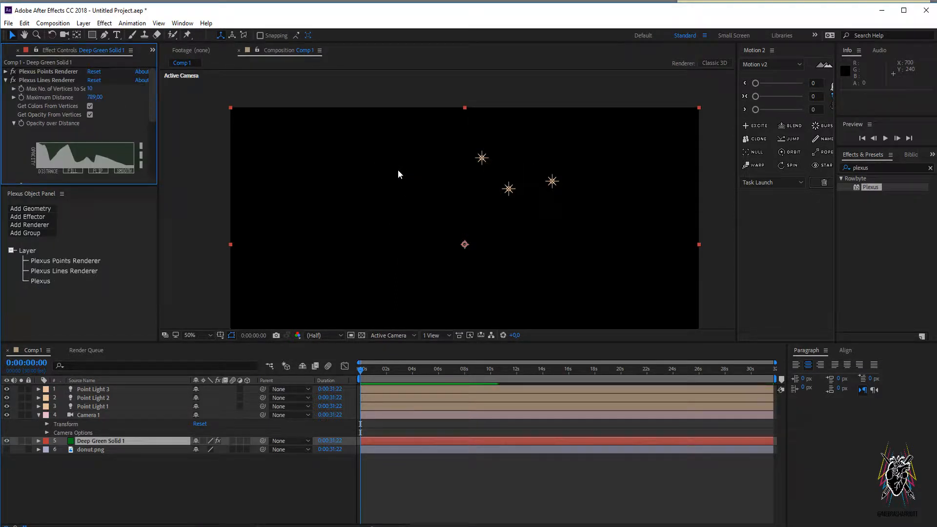
left_click(107, 440)
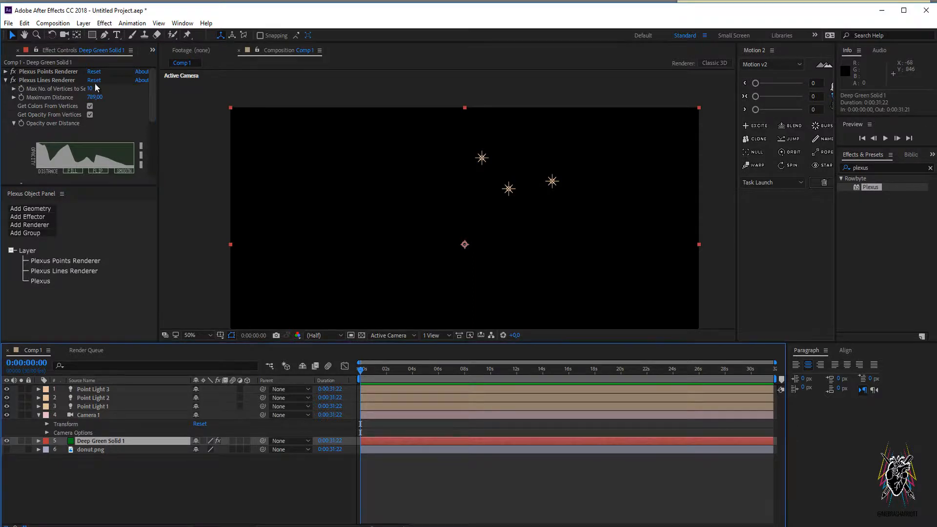
left_click(7, 80)
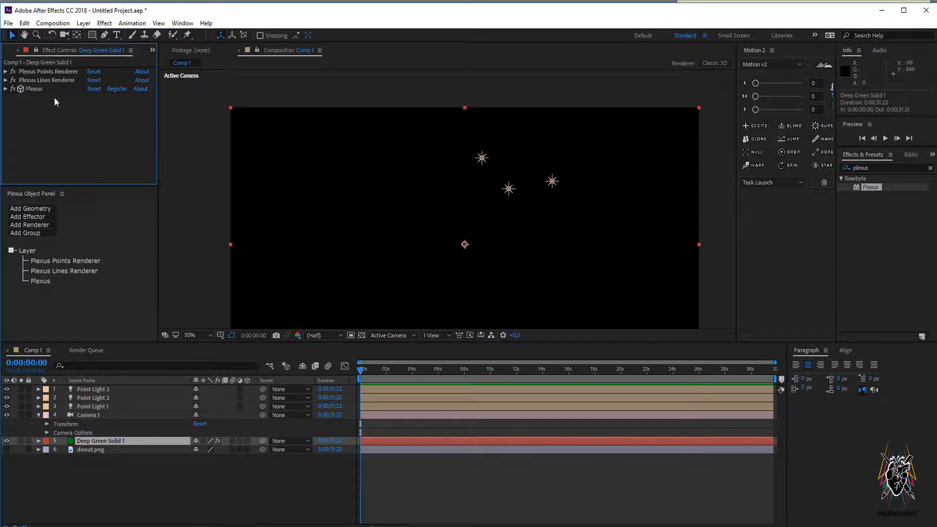
Add a Paths geometry object to the Plexus effect and enlarge the area showing its settings.
left_click(36, 210)
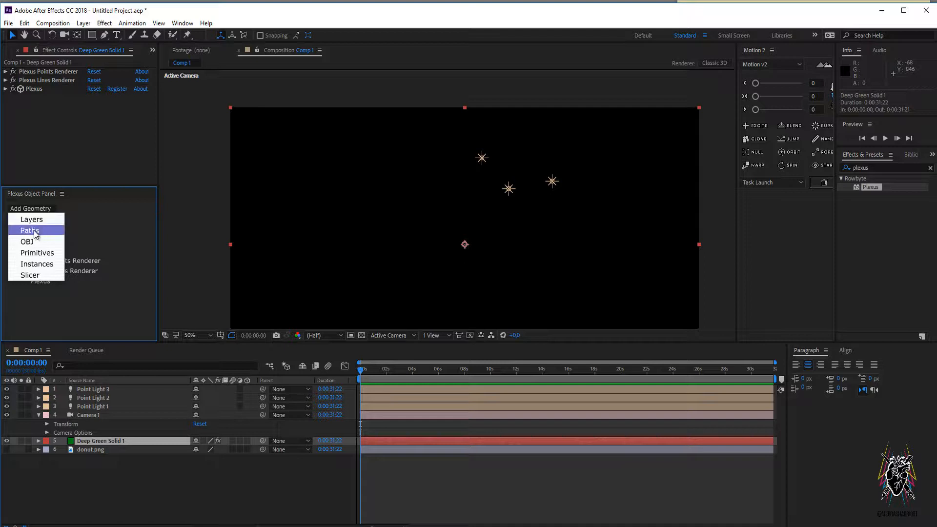
left_click(31, 231)
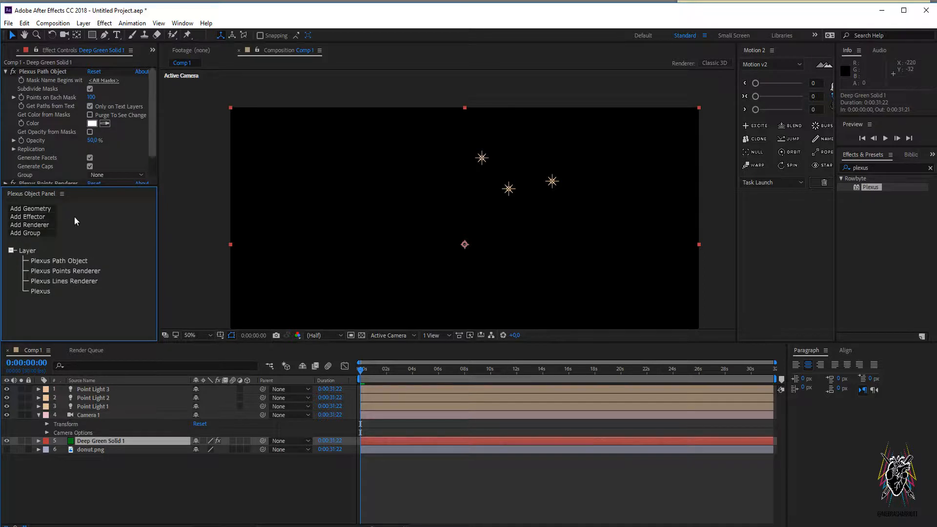
left_click_drag(109, 188, 108, 235)
Delete the three point light layers from Comp 1.
key("g")
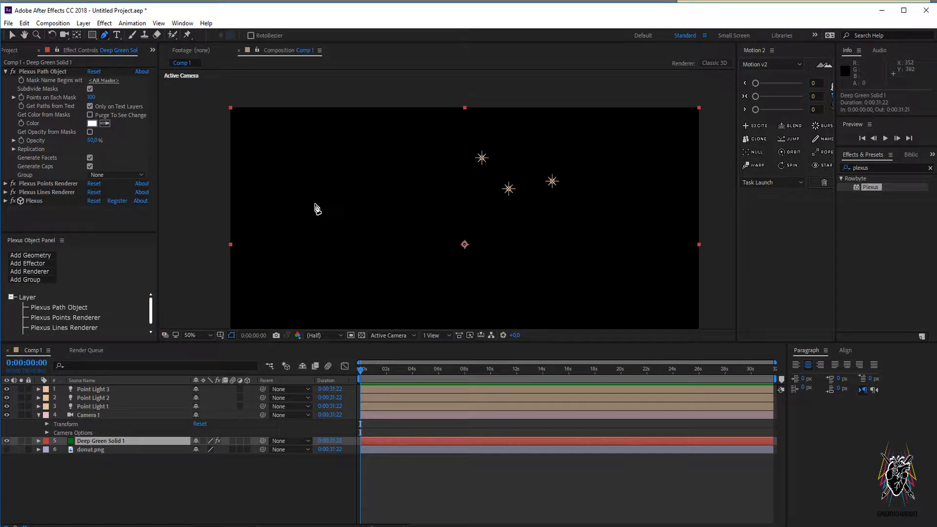
left_click(139, 389)
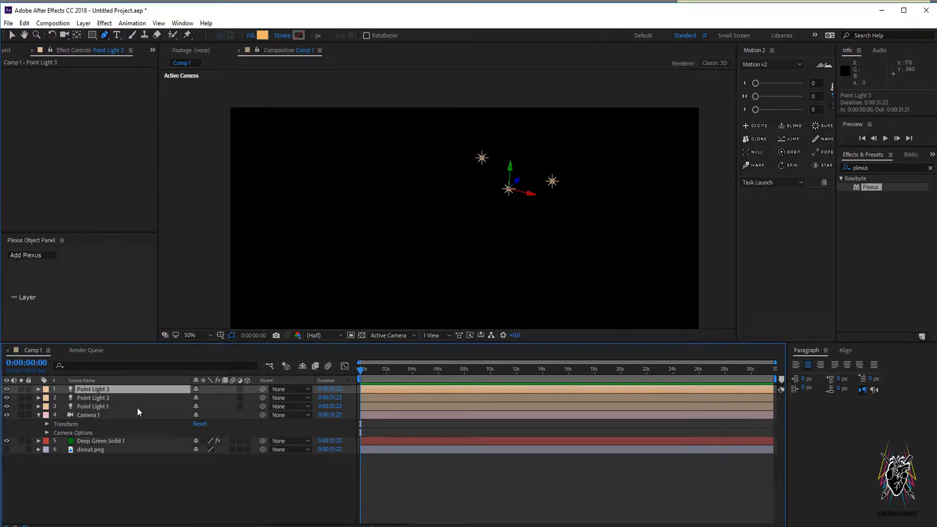
left_click(139, 406)
left_click(155, 390, "shift")
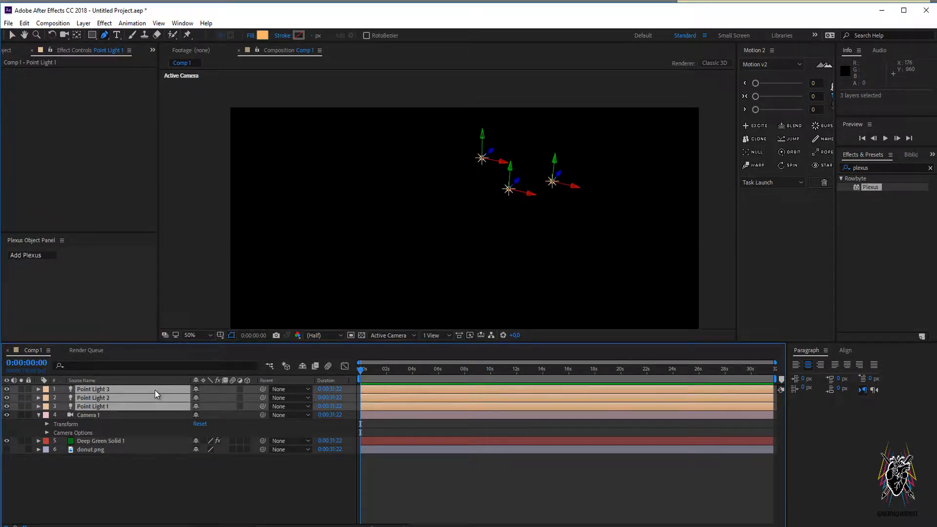
key("Delete")
Draw an open, wave-shaped three-point mask path across Deep Green Solid 1 with the Pen tool.
left_click(124, 415)
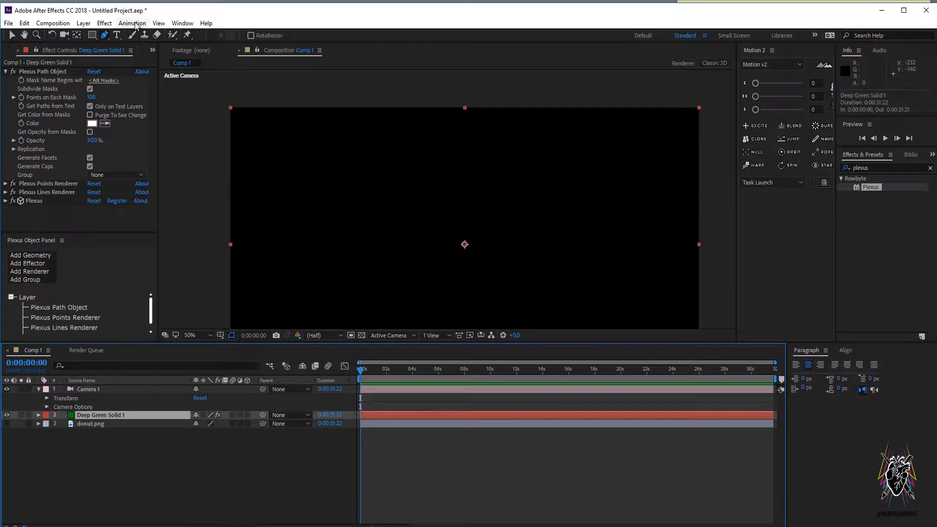
left_click(292, 179)
key("Caps_Lock")
left_click_drag(422, 217, 505, 296)
left_click_drag(594, 195, 629, 147)
key("Caps_Lock")
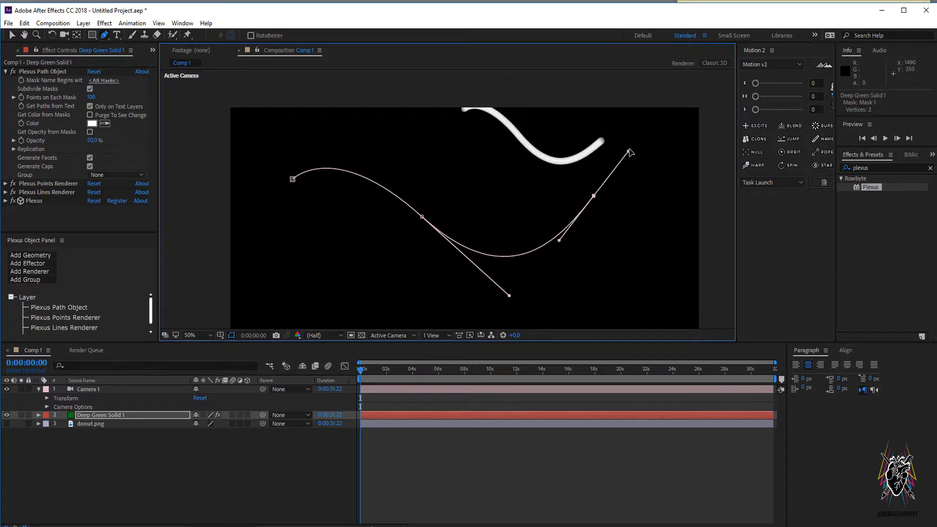
Move the camera to frame the curve and set the Plexus Points Renderer's Points Size to 17,10.
key("space")
left_click_drag(500, 162, 477, 258)
left_click(64, 35)
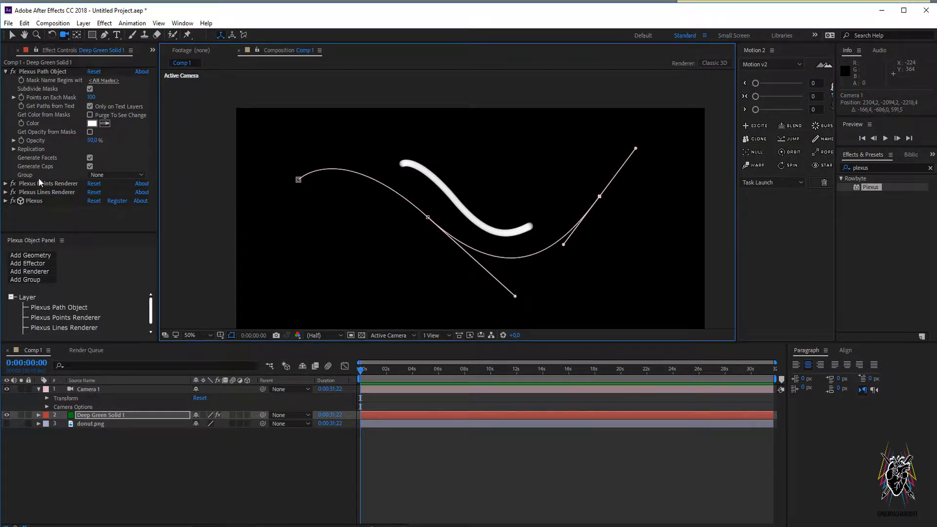
left_click(5, 184)
scroll(89, 198, "down", 3)
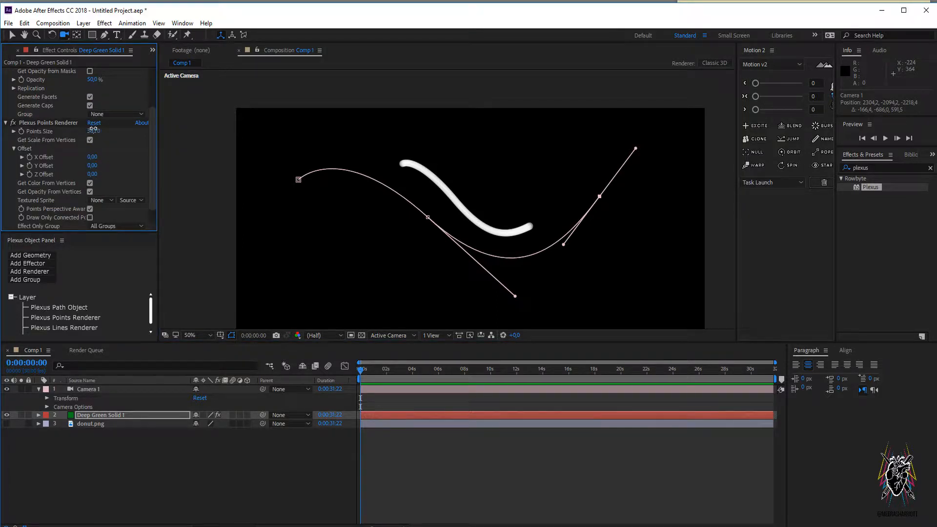
left_click_drag(92, 128, 49, 146)
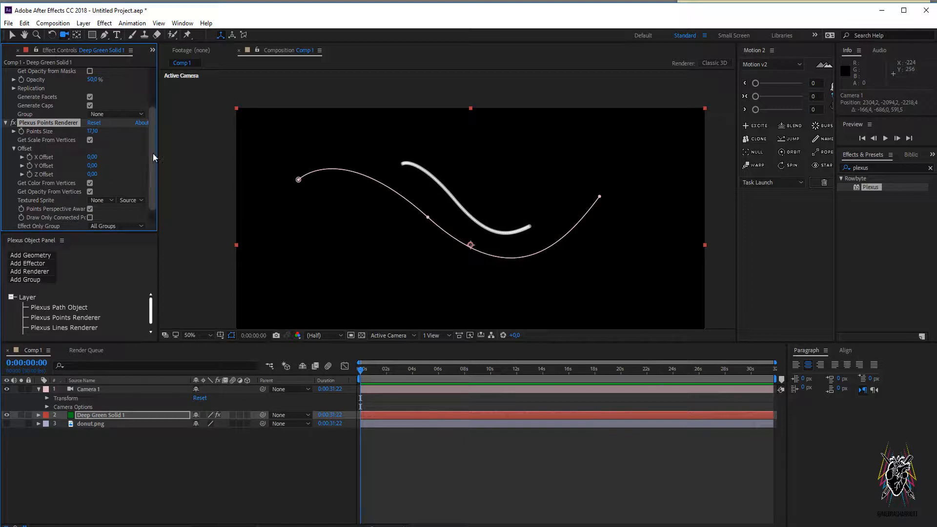
Set the Plexus Path Object's Points on Each Mask to 15 and view the spaced points closer with the camera.
scroll(153, 153, "up", 3)
left_click_drag(434, 256, 472, 246)
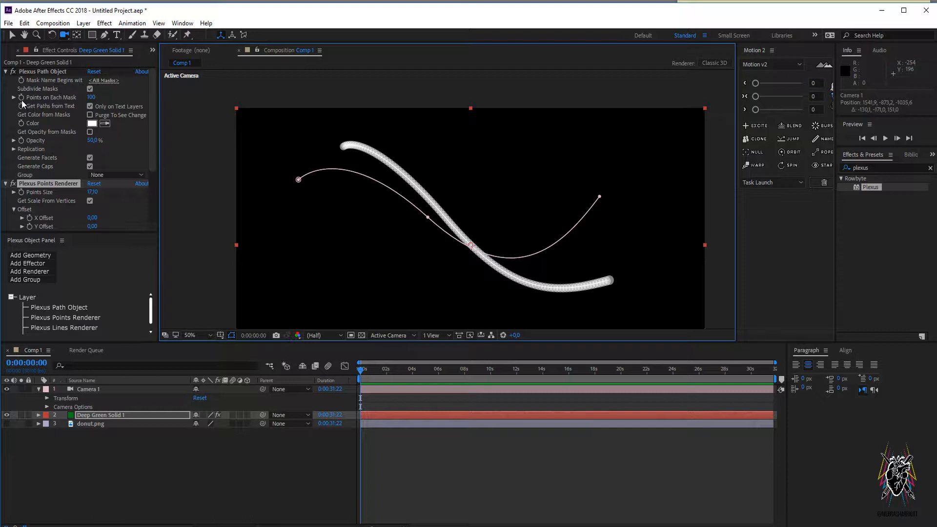
left_click_drag(92, 98, 52, 98)
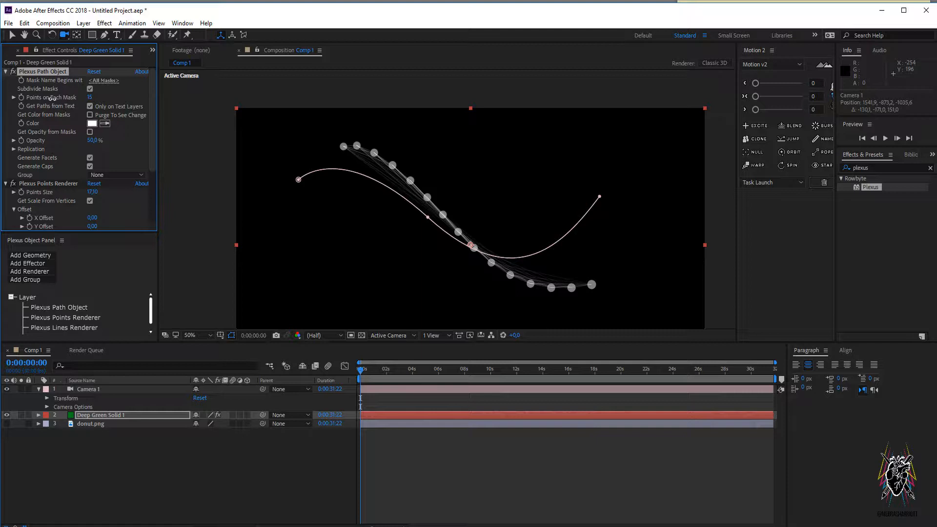
left_click_drag(314, 168, 425, 190)
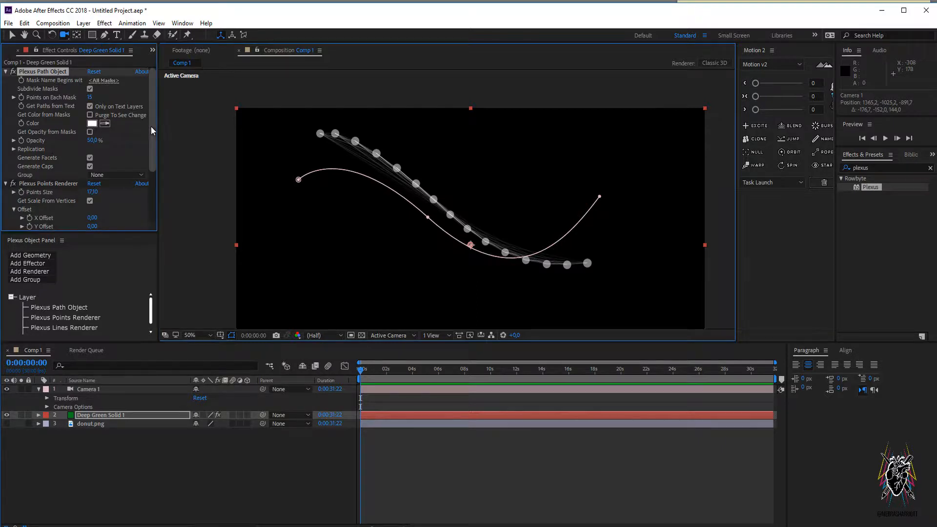
Set the Total No. Copies in the Plexus Path Object's Replication to 8.
left_click_drag(151, 127, 156, 147)
scroll(125, 142, "down", 2)
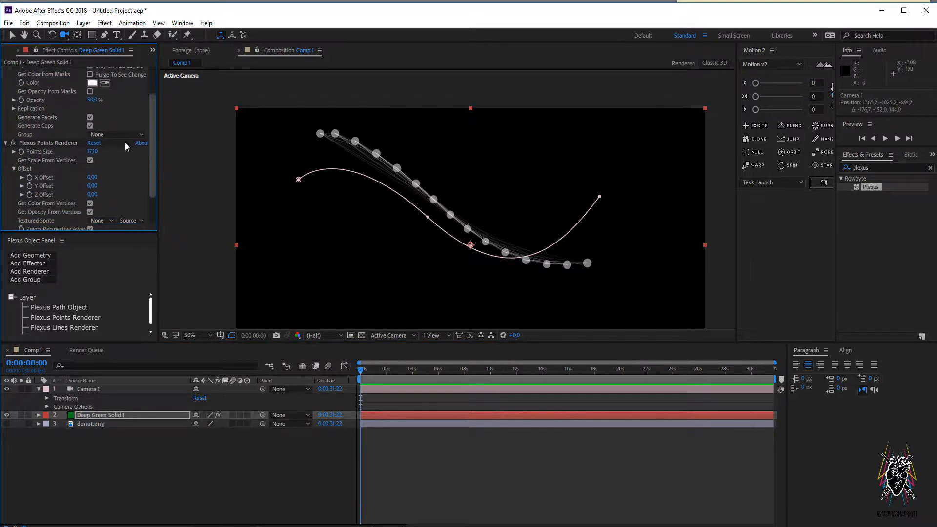
left_click(14, 109)
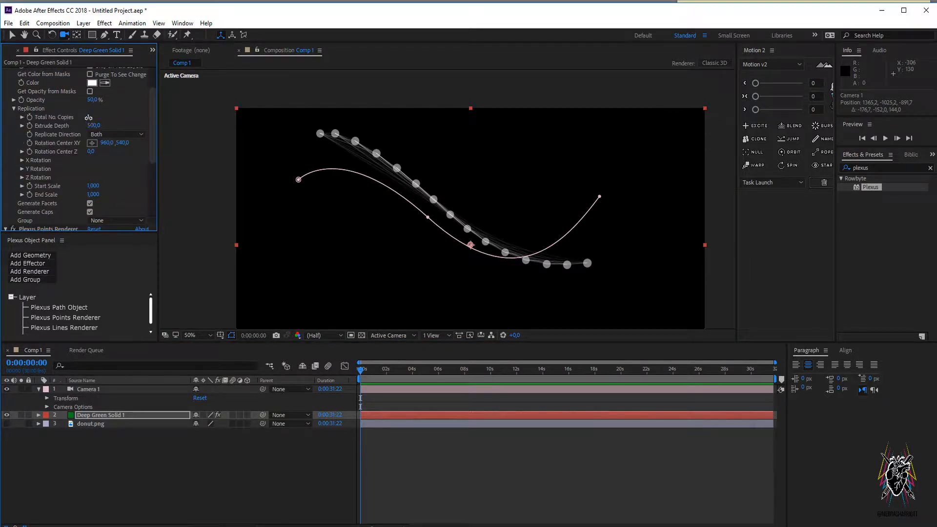
left_click_drag(88, 118, 95, 125)
scroll(152, 144, "up", 5)
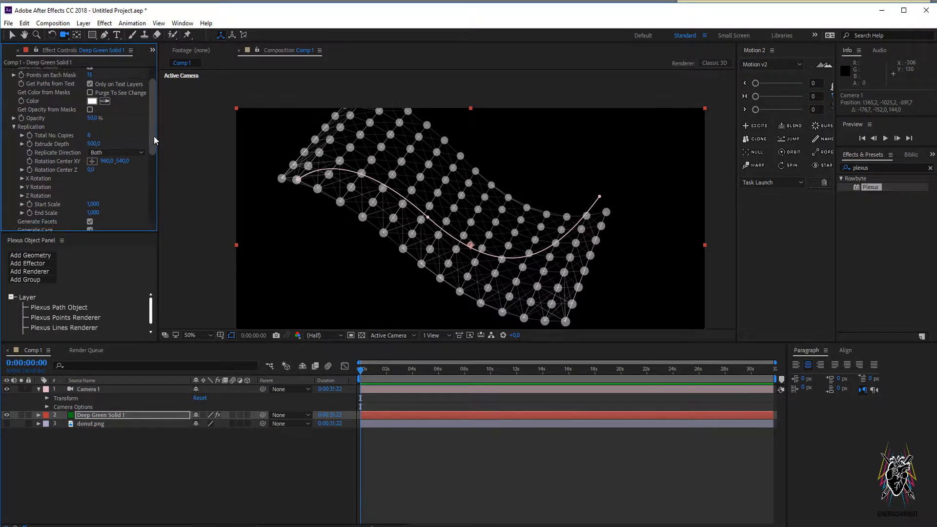
scroll(158, 140, "down", 4)
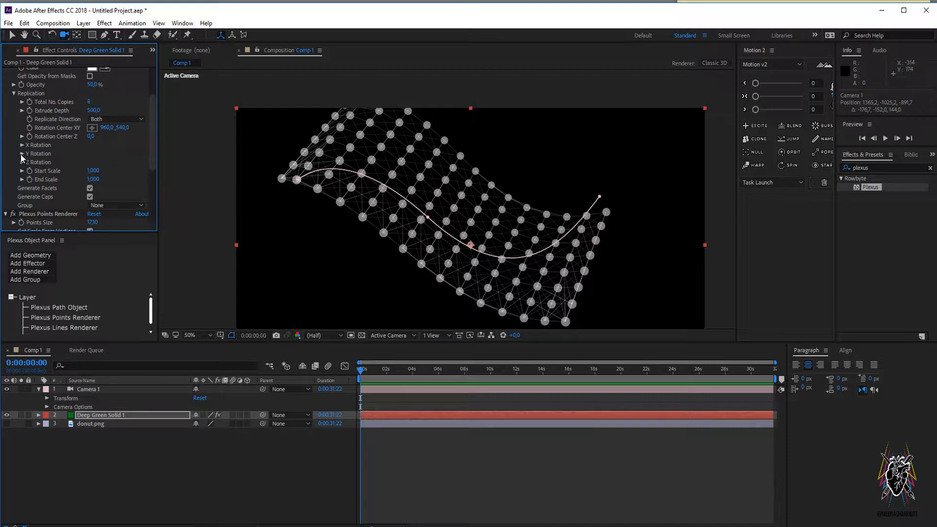
Try rotating the path's replicated copies with a Y Start Angle of about 253°, and undo the change.
left_click(22, 154)
left_click_drag(122, 161, 219, 122)
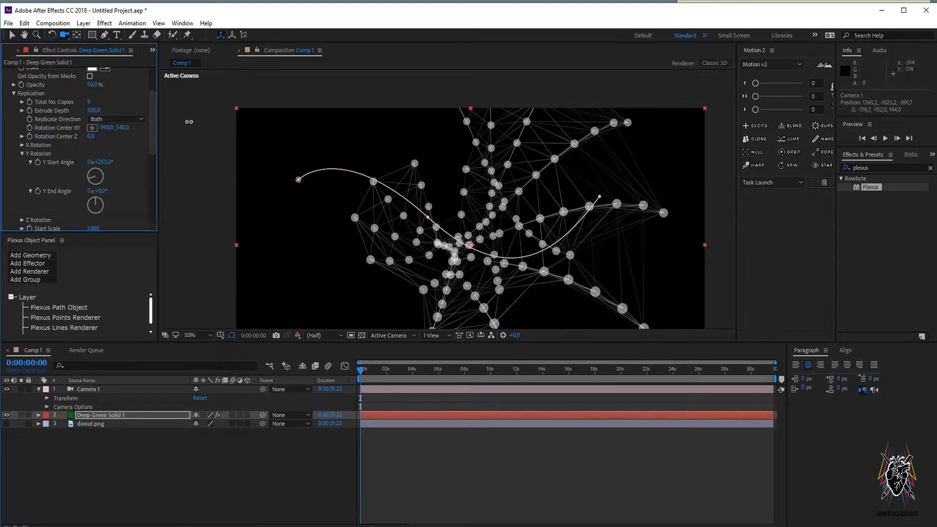
key("ctrl+z")
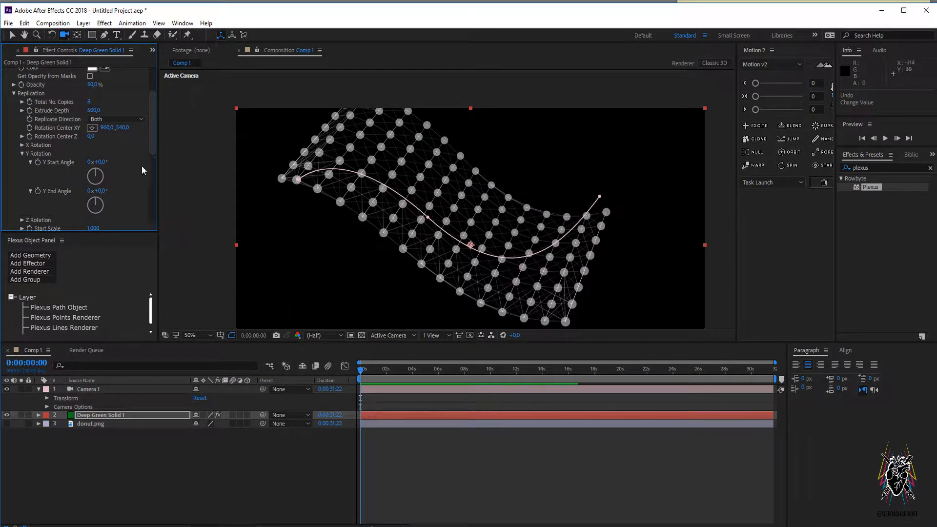
Collapse the Plexus Path Object and Plexus Points Renderer settings and orbit the camera for another angle on the wave grid.
left_click_drag(152, 157, 150, 122)
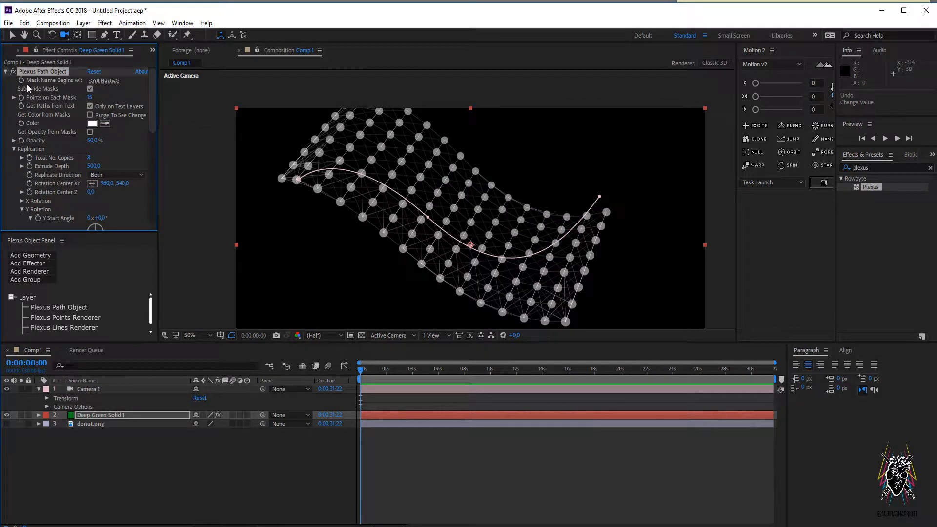
left_click(14, 149)
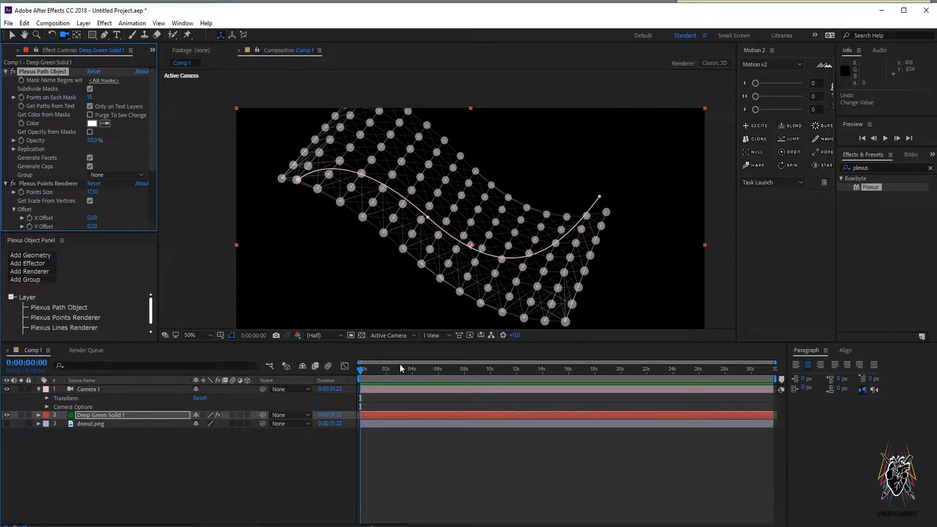
left_click_drag(446, 248, 420, 264)
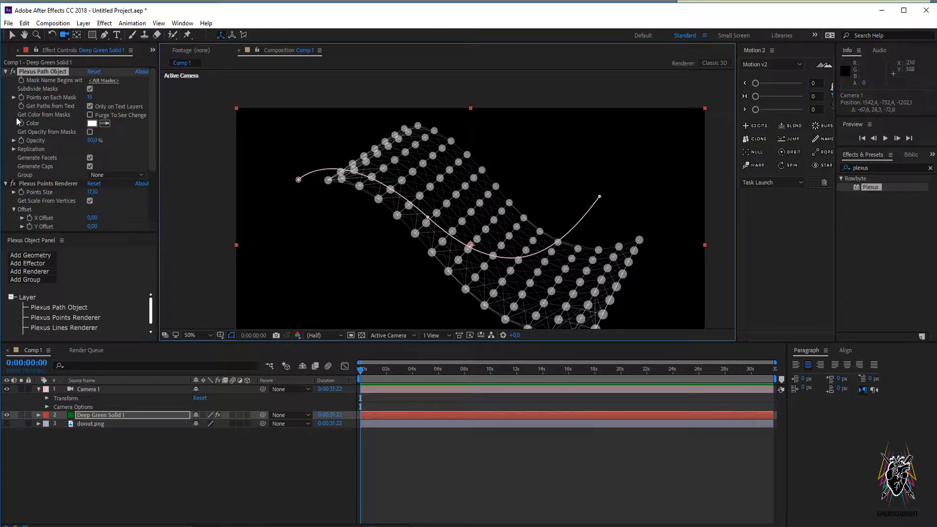
left_click(6, 72)
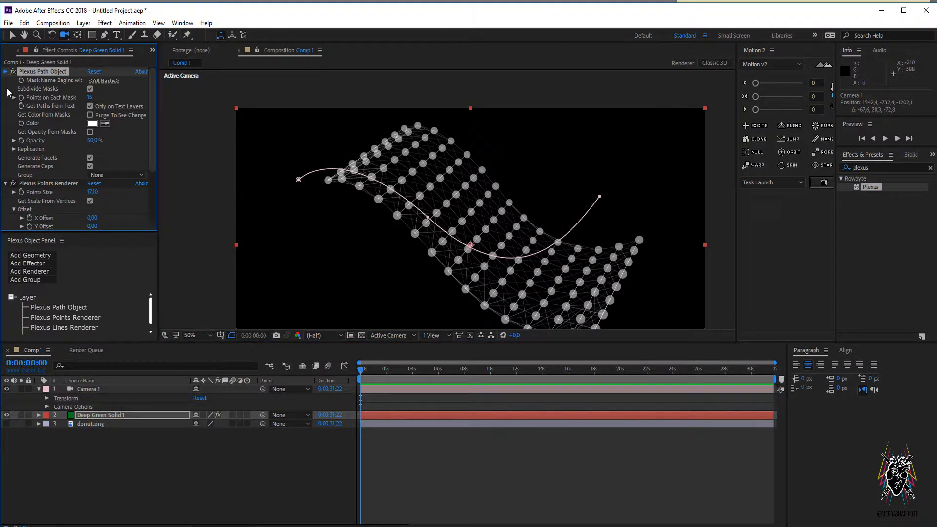
left_click(46, 254)
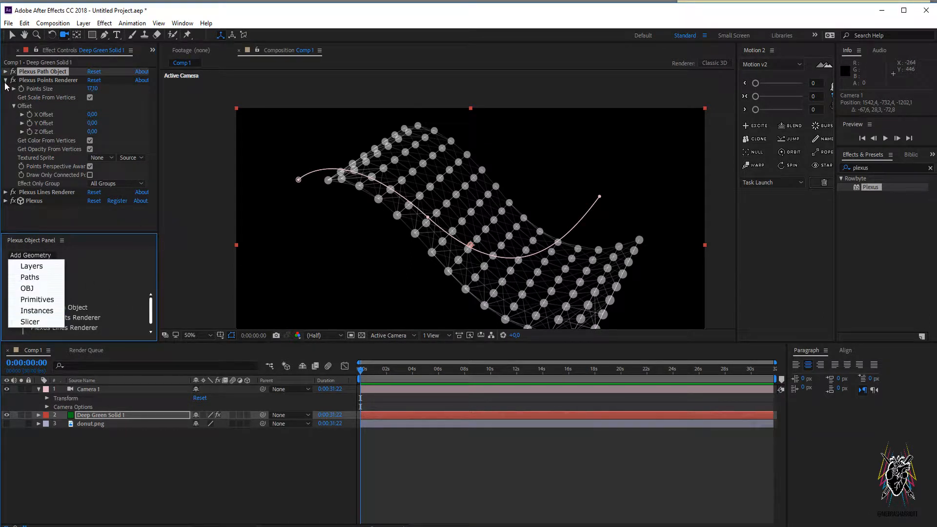
left_click(4, 117)
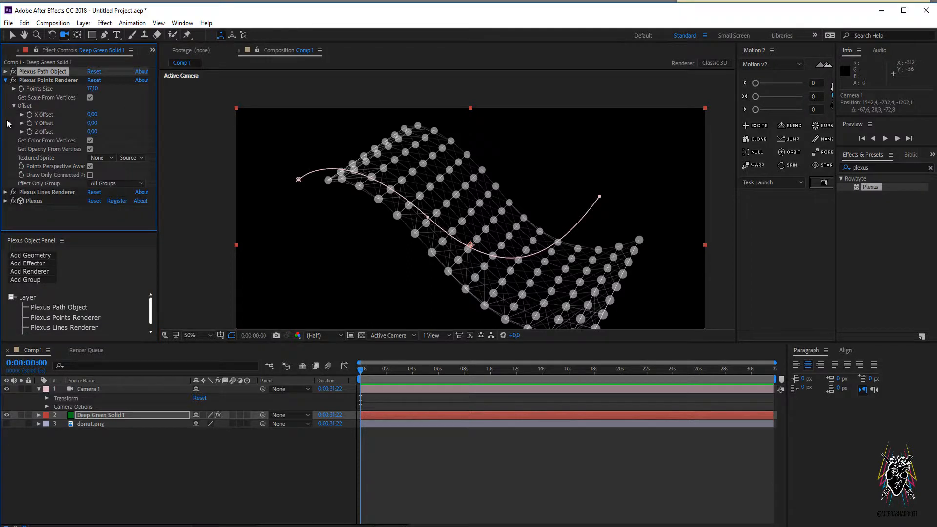
left_click(6, 80)
left_click_drag(450, 252, 428, 185)
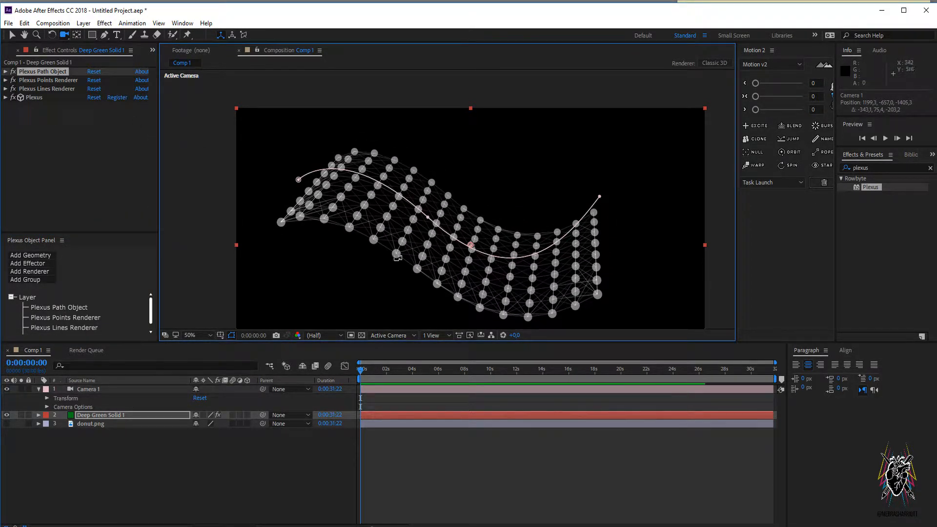
Add a Noise effector to the Plexus layer and set its Noise Amplitude to 762.
left_click(29, 263)
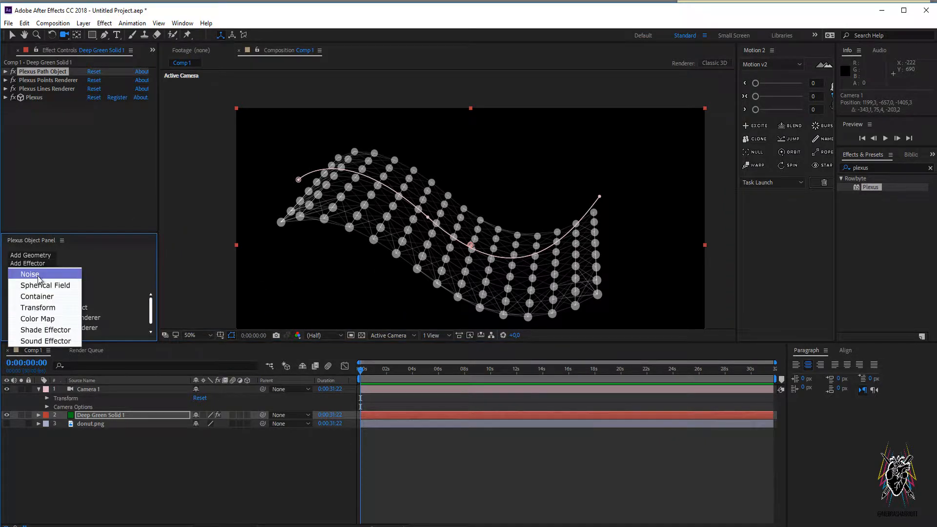
left_click(37, 277)
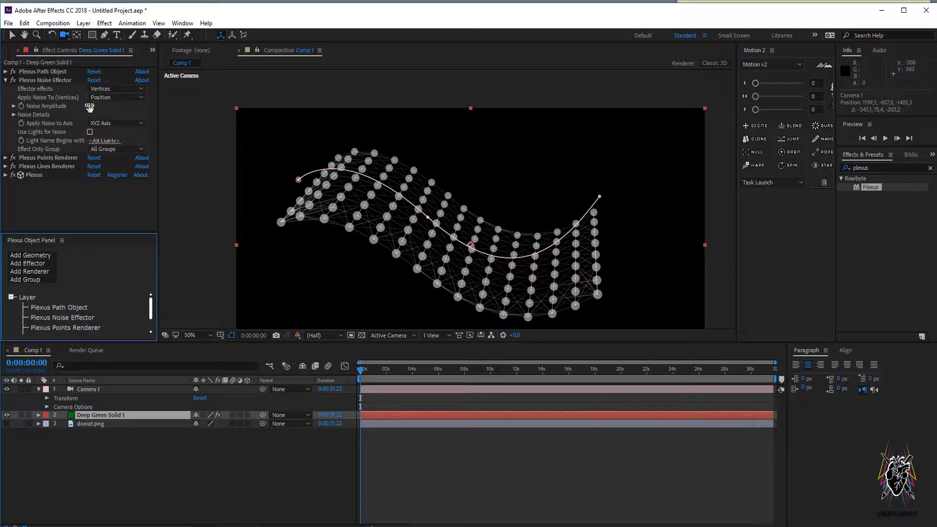
left_click_drag(92, 106, 836, 147)
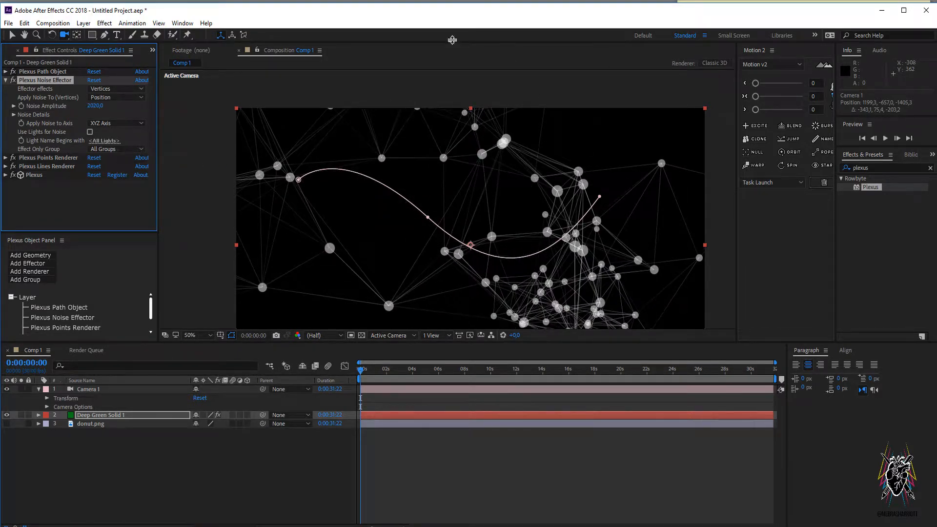
left_click_drag(108, 106, 153, 142)
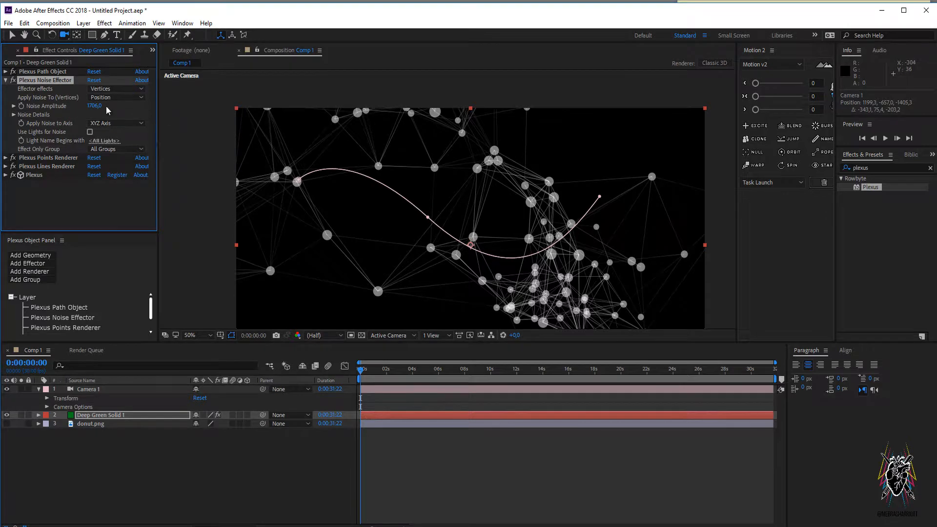
left_click_drag(95, 105, 73, 106)
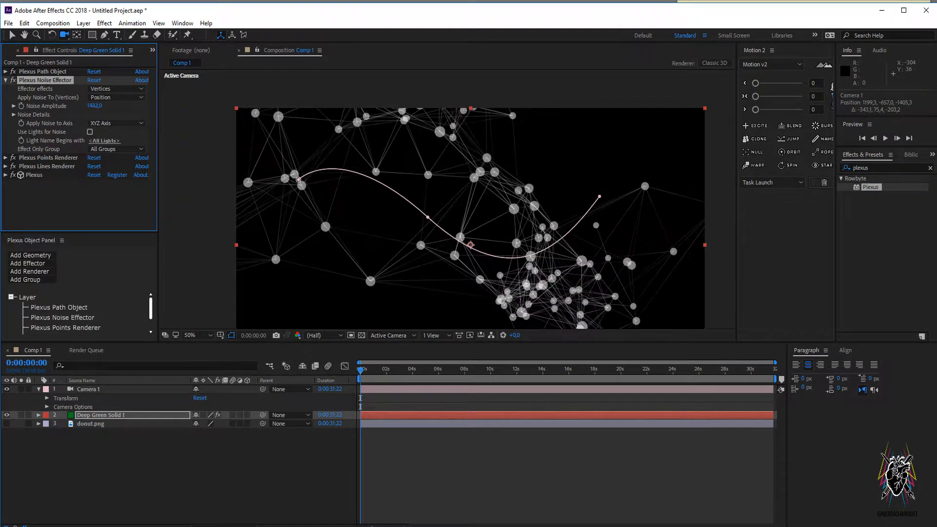
left_click(96, 106)
type("0")
key("Return")
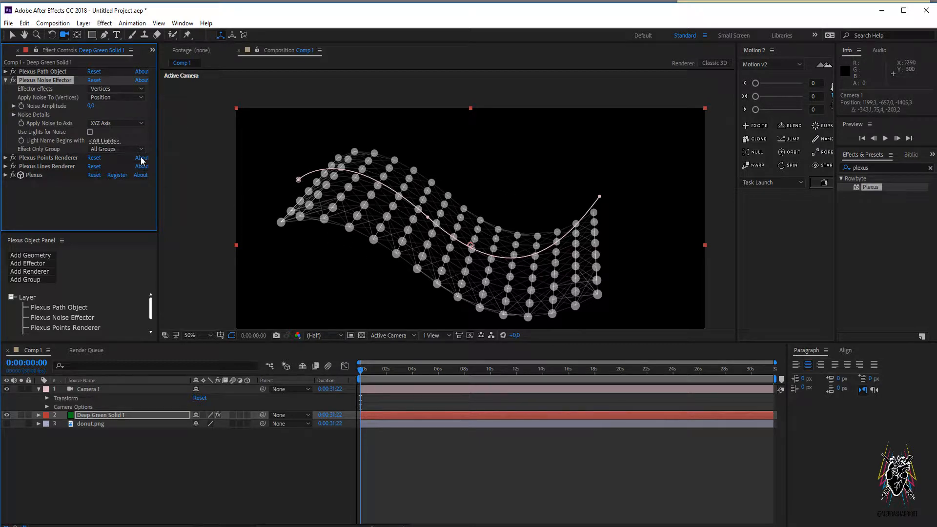
left_click_drag(91, 105, 459, 98)
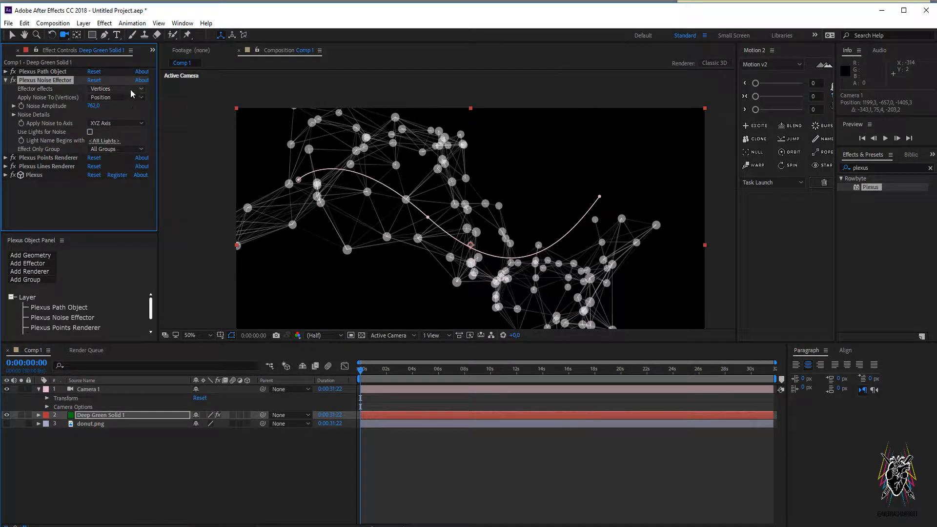
Apply the effector's noise to the Scale of the vertices and orbit the camera to inspect the differently sized points.
left_click(118, 97)
left_click(119, 124)
left_click(102, 99)
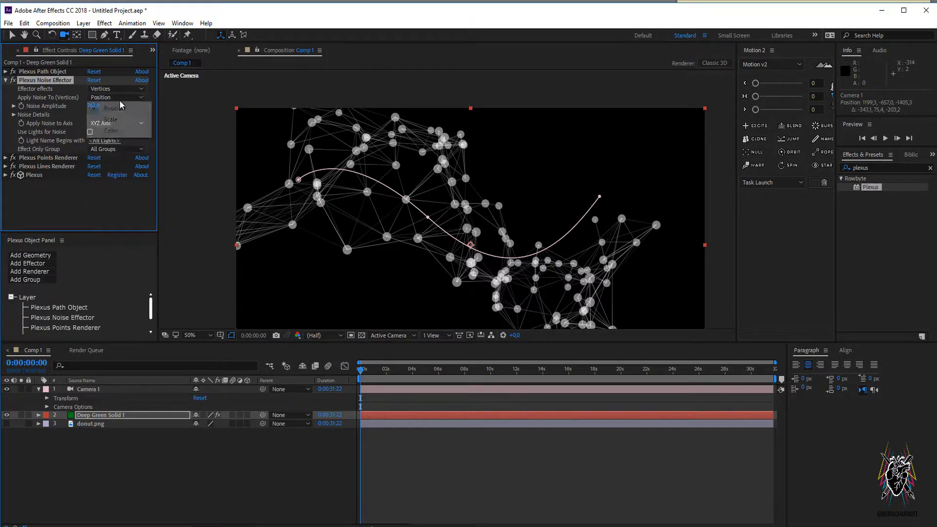
left_click(99, 98)
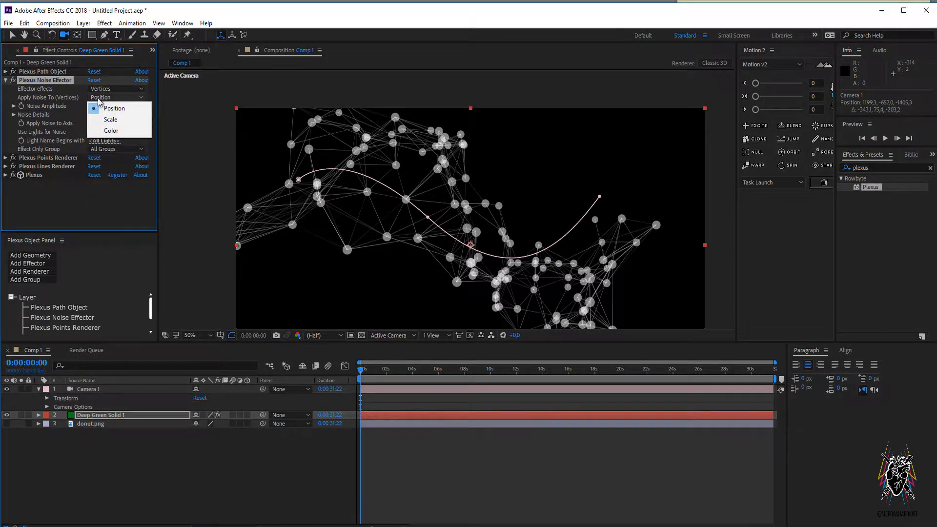
left_click(112, 124)
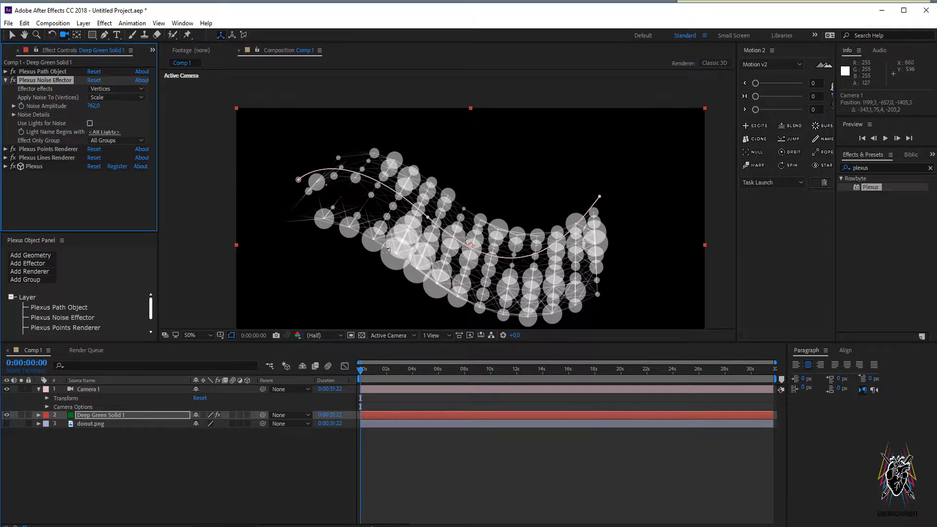
left_click_drag(389, 250, 230, 200)
Apply the noise to vertex Color with a Noise Amplitude of 643 and the Saturation color type.
left_click(109, 98)
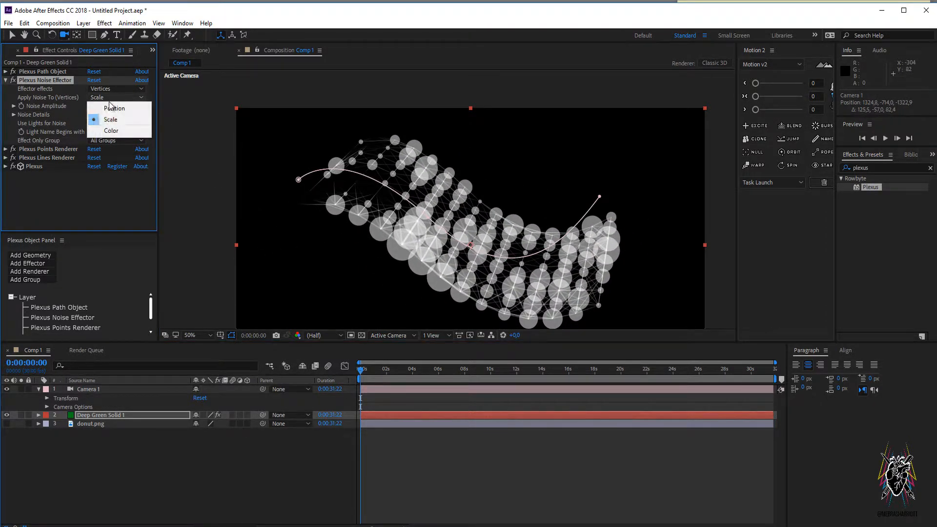
left_click(111, 131)
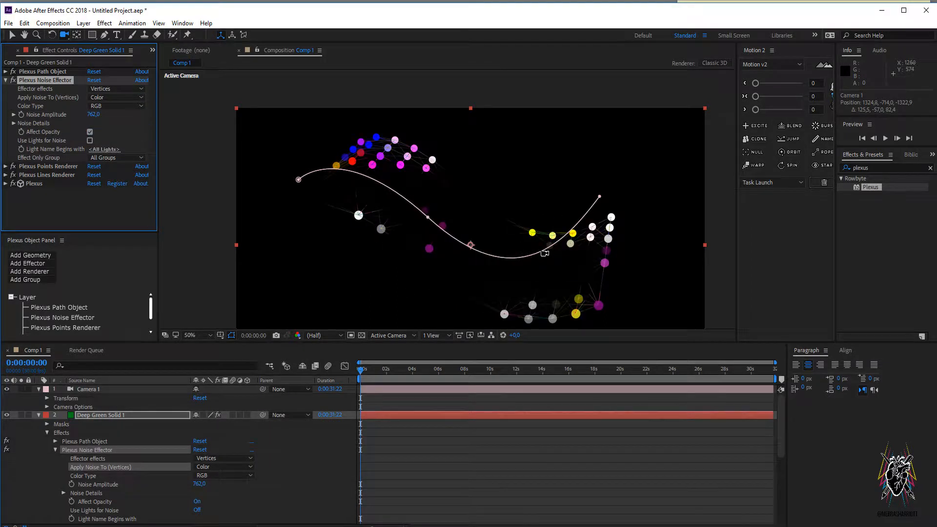
left_click(82, 115)
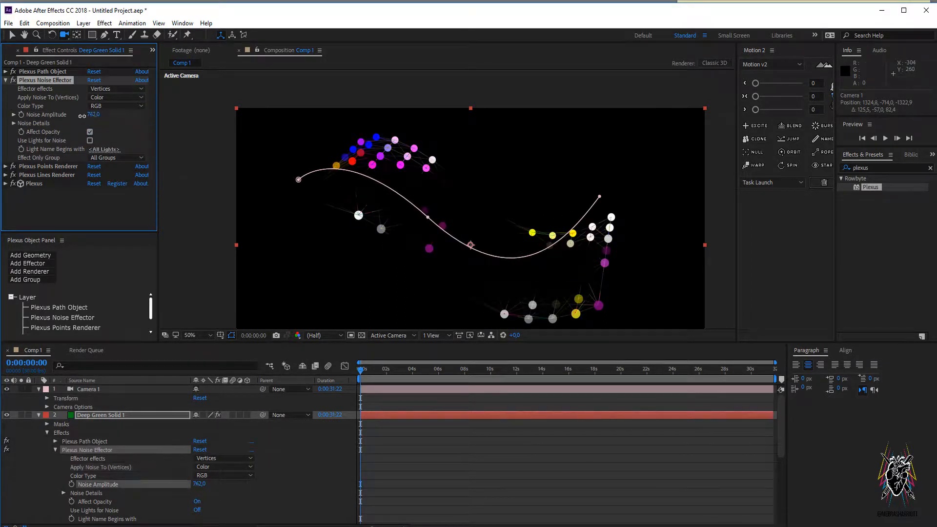
left_click(116, 106)
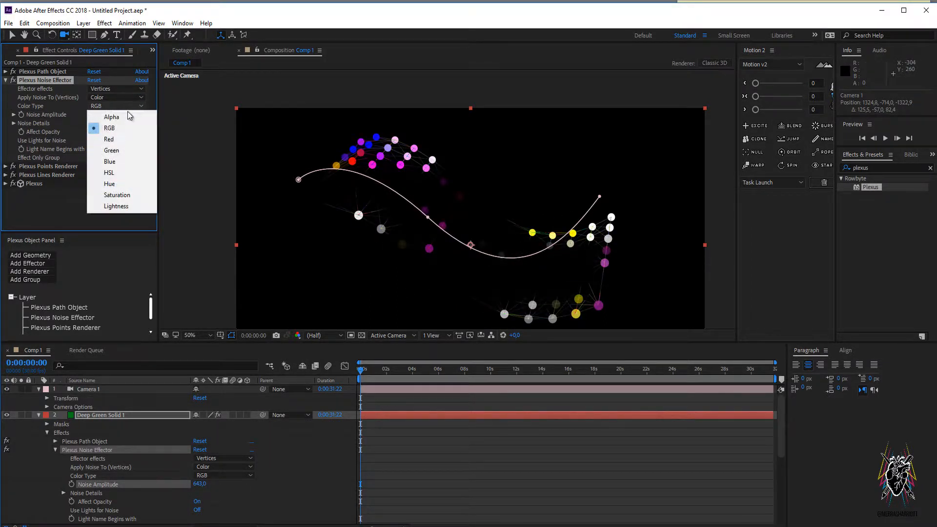
left_click(117, 195)
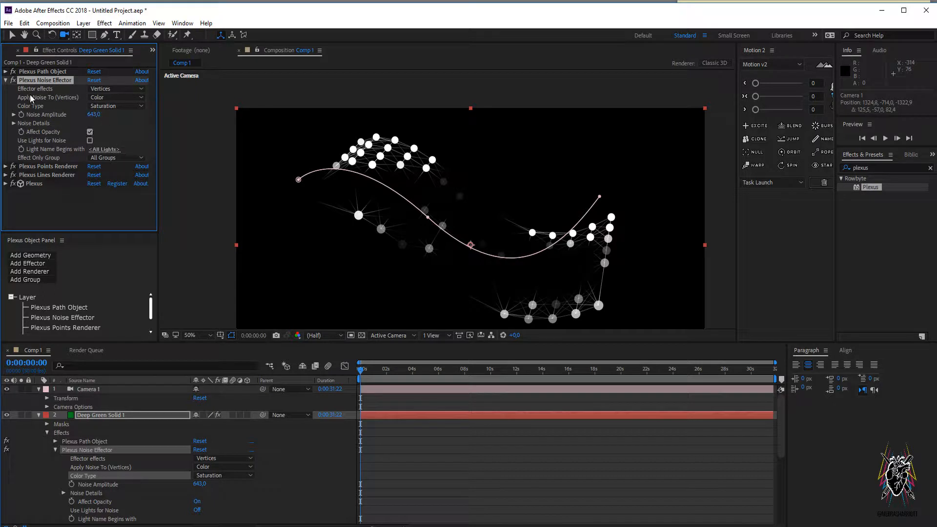
Change the Plexus Path Object's color to bright red and collapse its settings and the Points Renderer's.
left_click(5, 166)
scroll(85, 191, "down", 2)
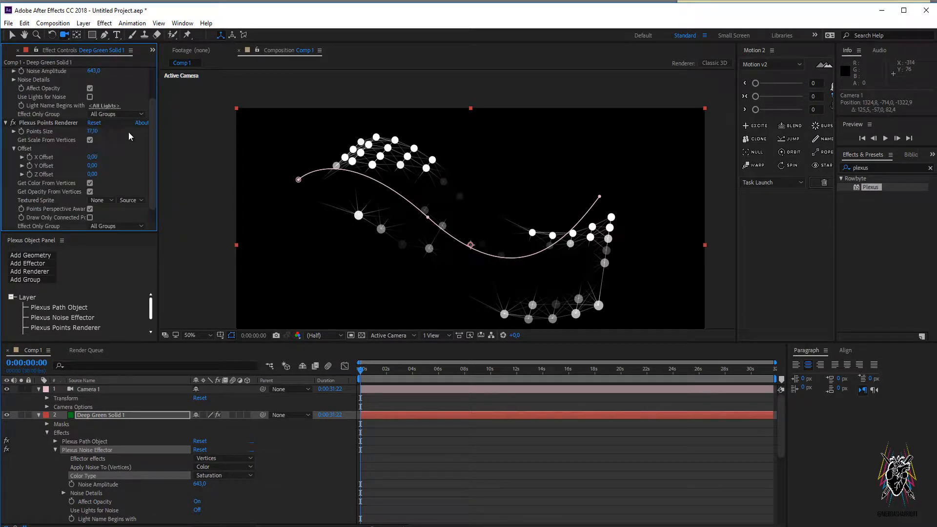
scroll(154, 160, "up", 2)
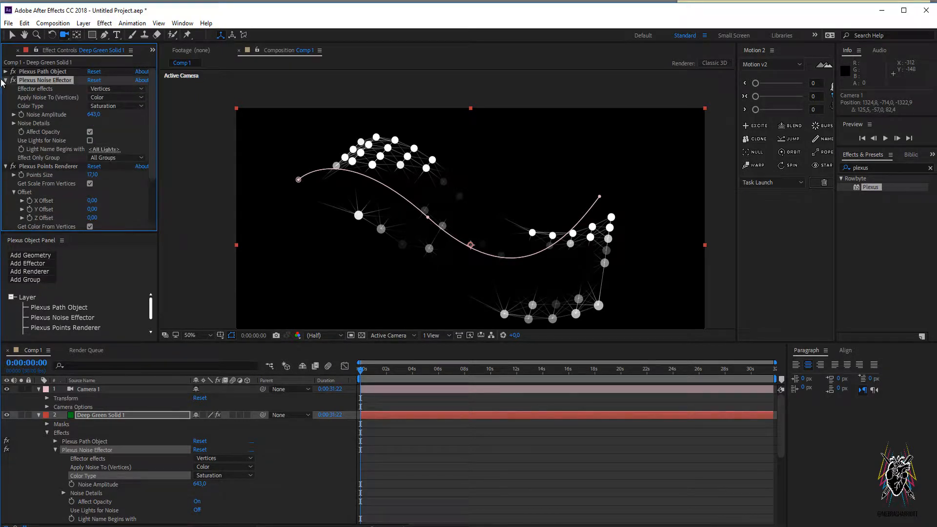
left_click(7, 80)
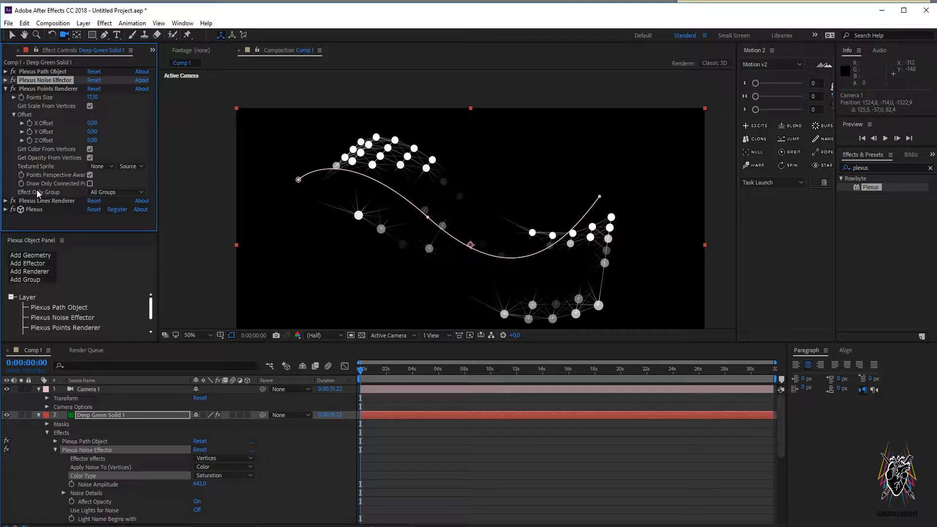
left_click(6, 72)
left_click(92, 123)
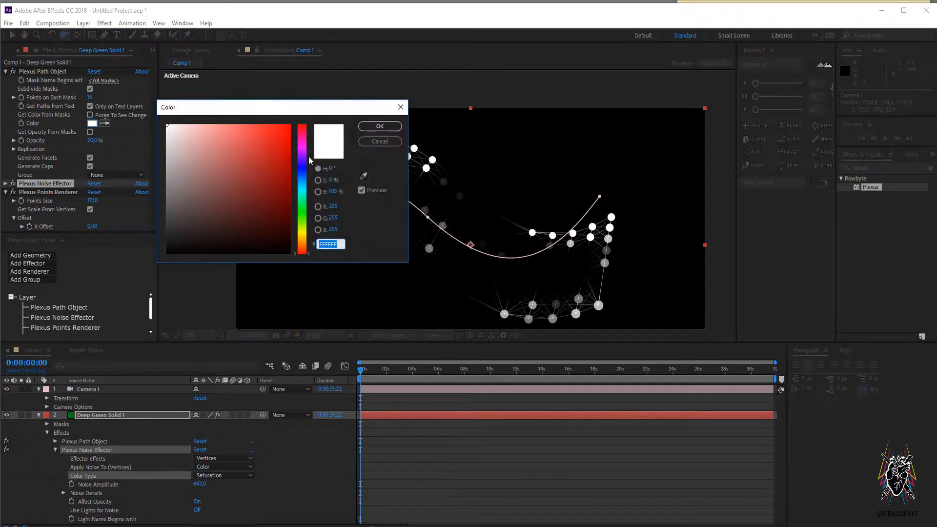
left_click(290, 128)
left_click(379, 128)
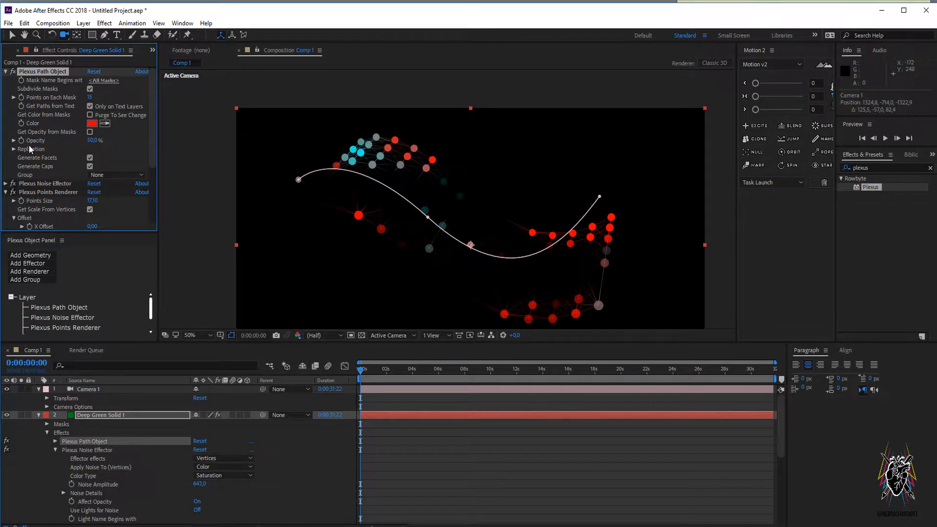
left_click(6, 72)
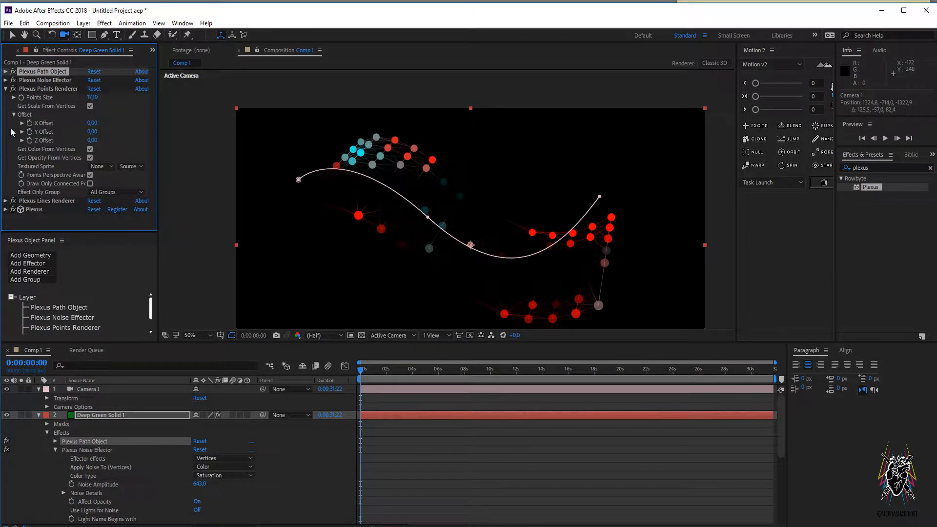
left_click(6, 88)
Set the Plexus Noise Effector's Noise Amplitude to 356 and its Color Type to RGB.
left_click(6, 80)
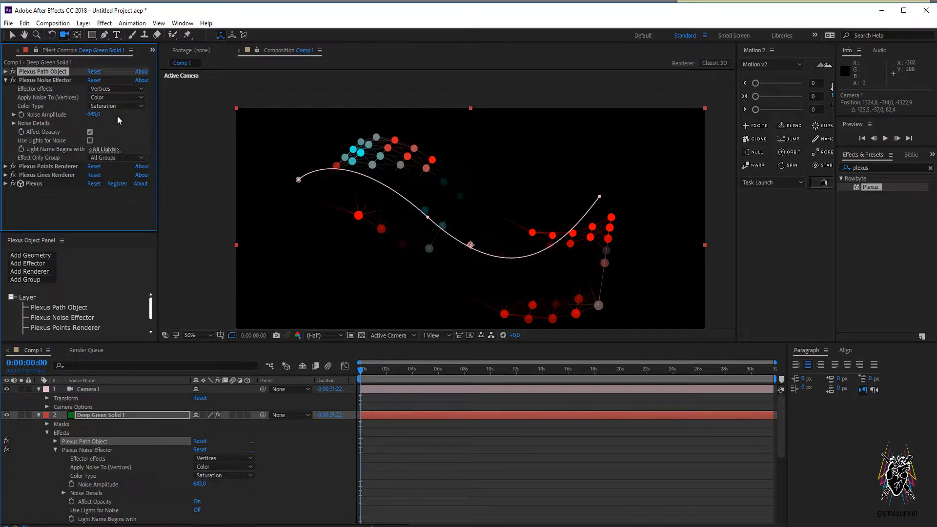
left_click_drag(91, 114, 101, 147)
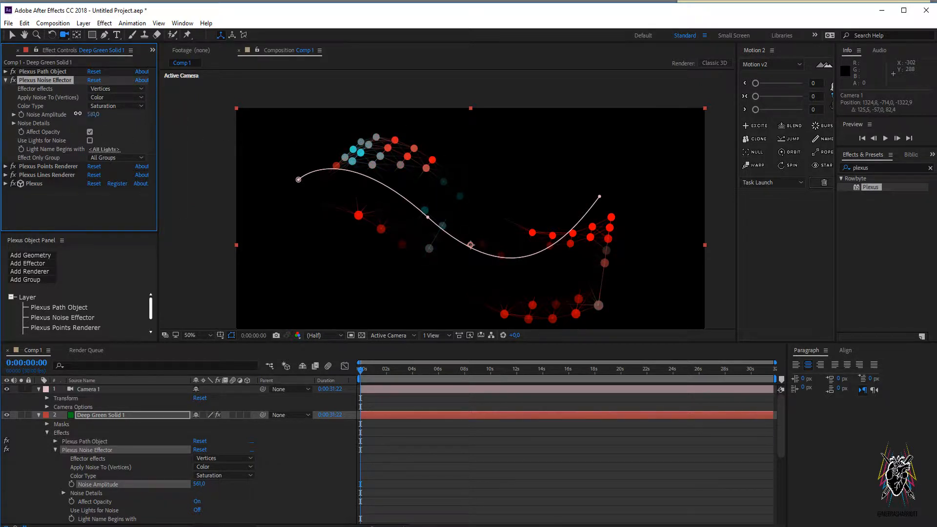
left_click_drag(78, 114, 58, 141)
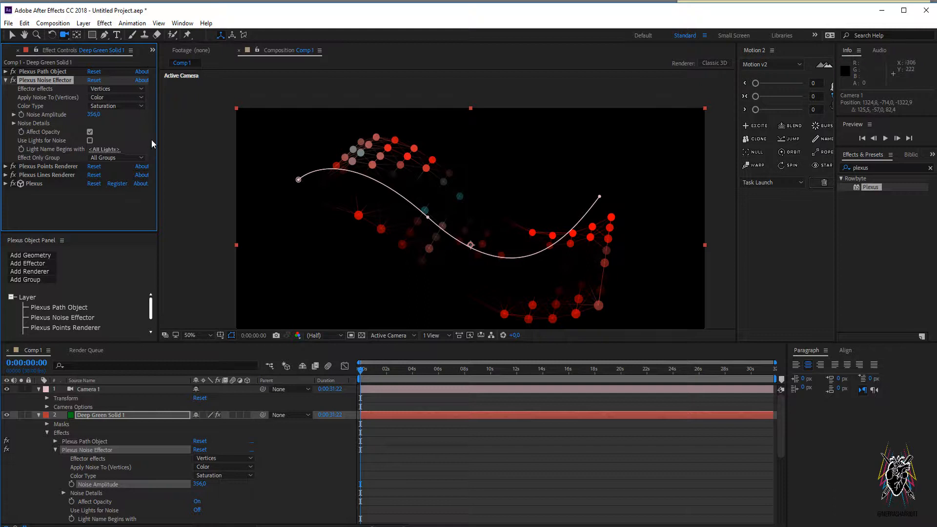
left_click(112, 111)
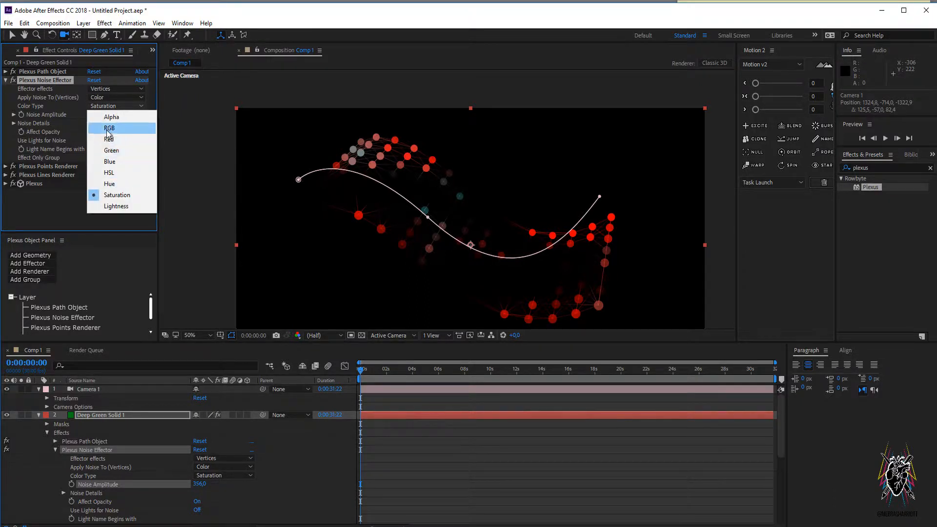
left_click(112, 125)
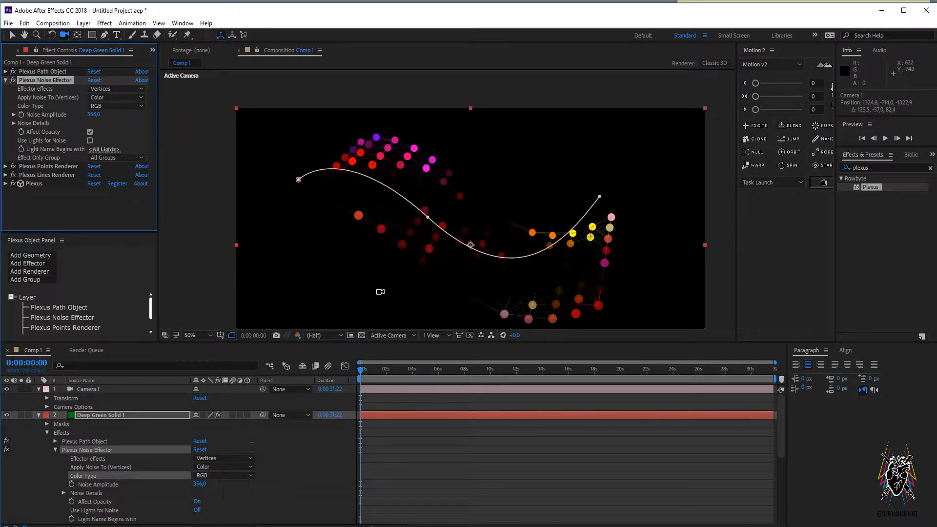
Set the Plexus Noise Effector's Noise Amplitude to 539 and add a second Noise effector with a position Noise Amplitude of 102.
left_click(127, 95)
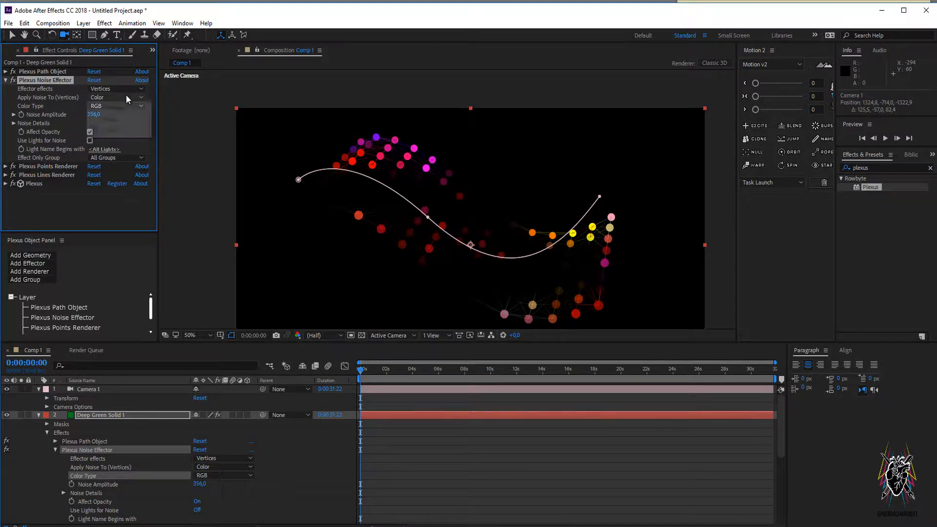
left_click(125, 215)
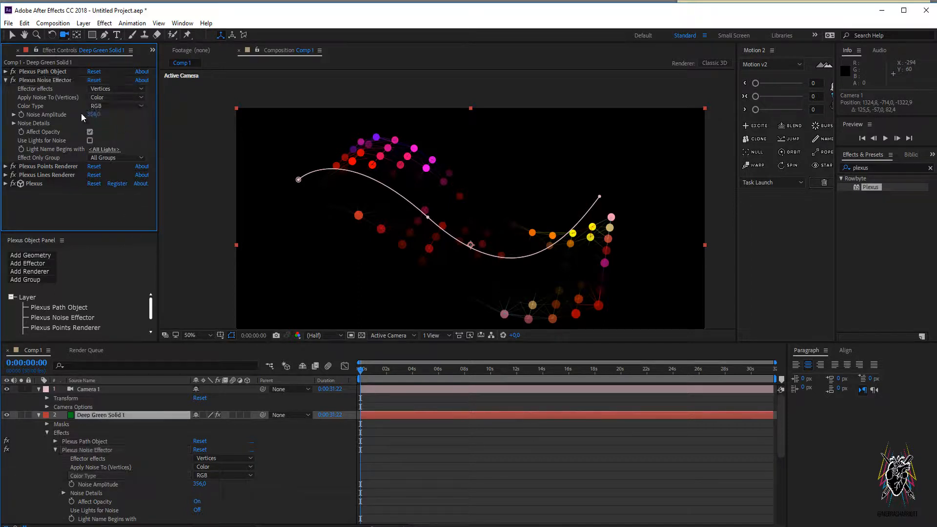
left_click_drag(92, 117, 96, 148)
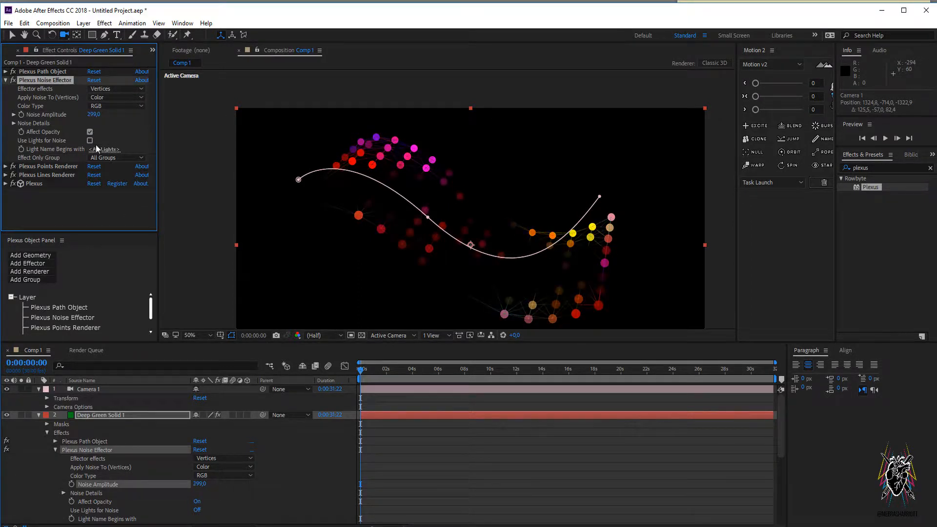
left_click(39, 264)
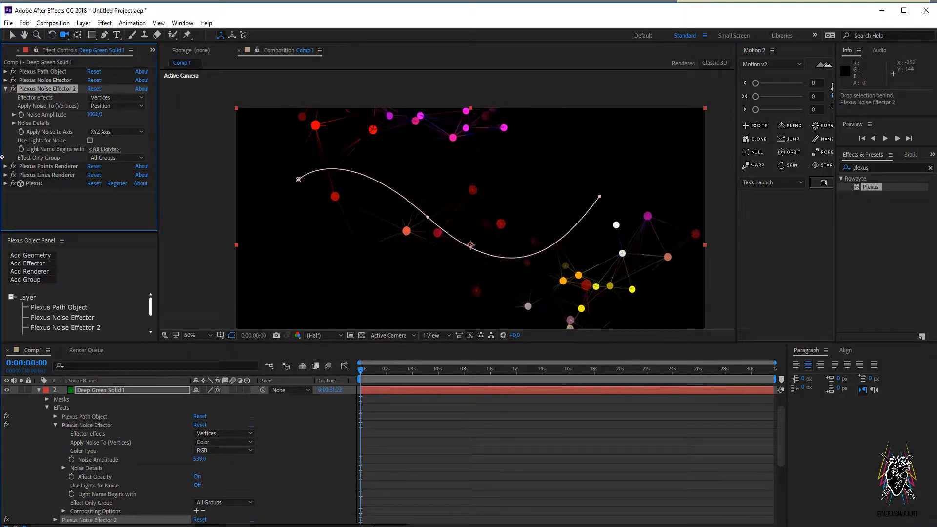
left_click_drag(91, 115, 3, 118)
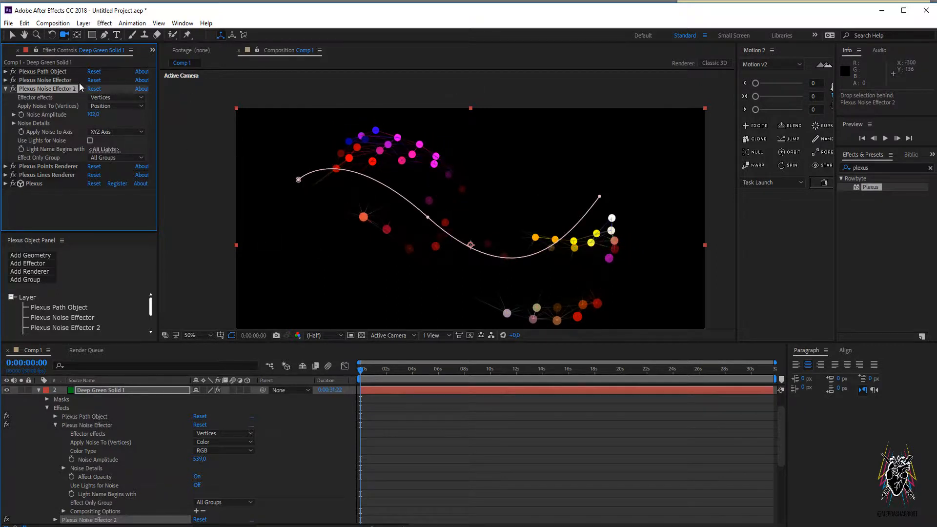
Delete both Plexus Noise Effectors from the solid layer.
key("Delete")
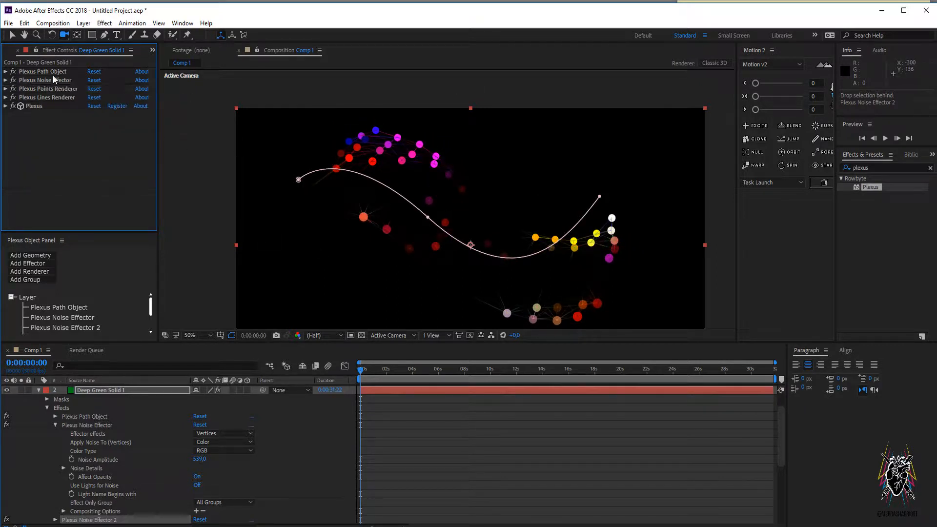
left_click(57, 80)
key("Delete")
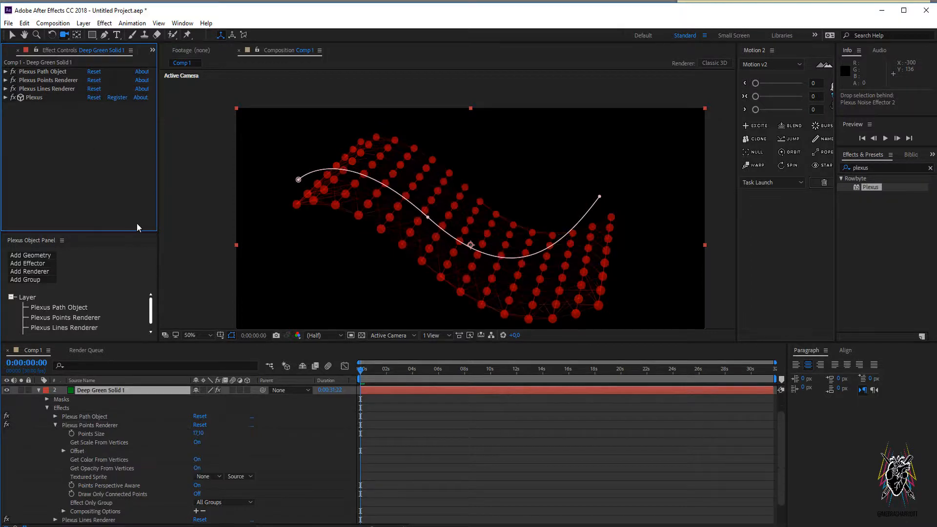
Add a Spherical Field effector to the replicated path and set its Field Sphere Radius to 335.
left_click(37, 262)
left_click(60, 286)
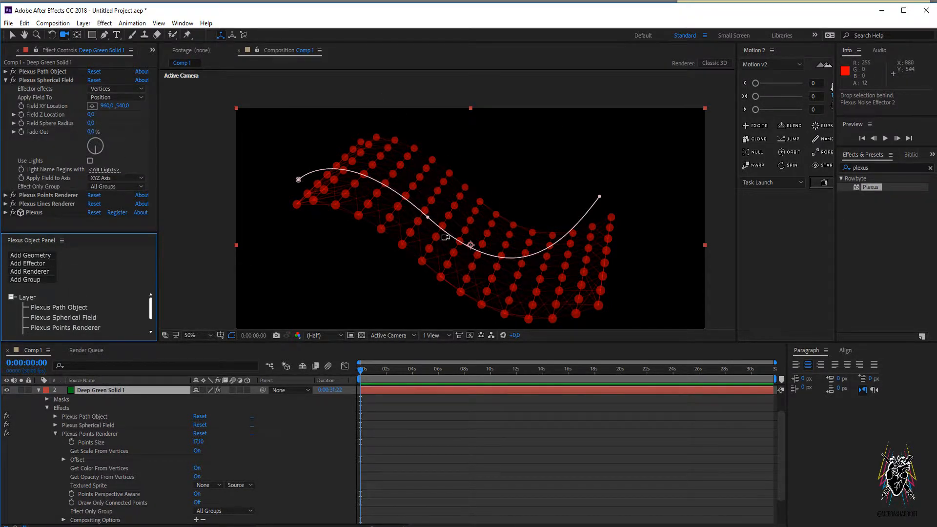
left_click_drag(445, 238, 469, 245)
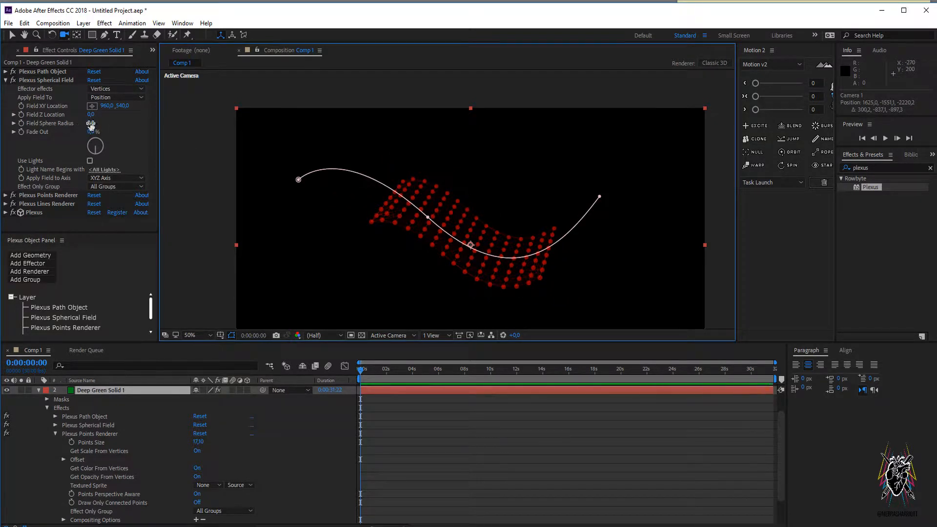
left_click_drag(90, 123, 420, 189)
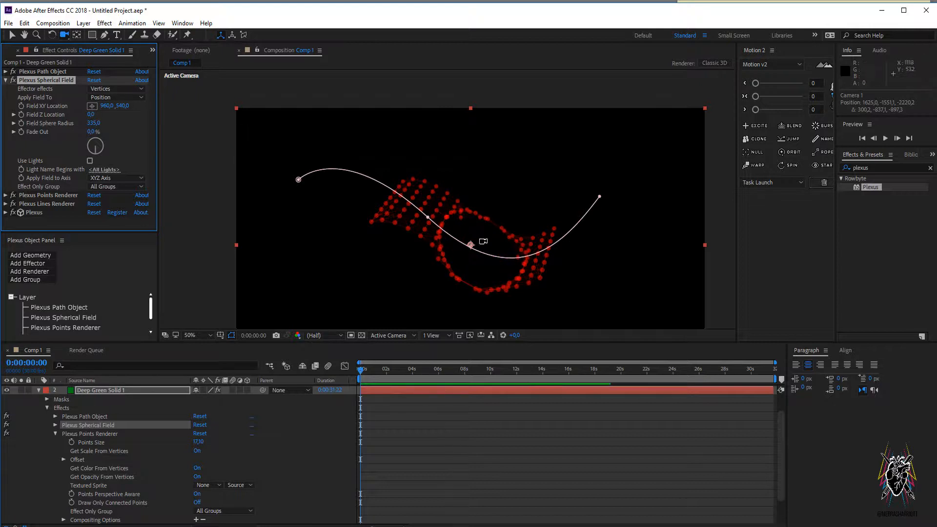
Try the spherical field's Fade Out and move its XY location across the path points to about 928, 423.
left_click_drag(122, 106, 110, 107)
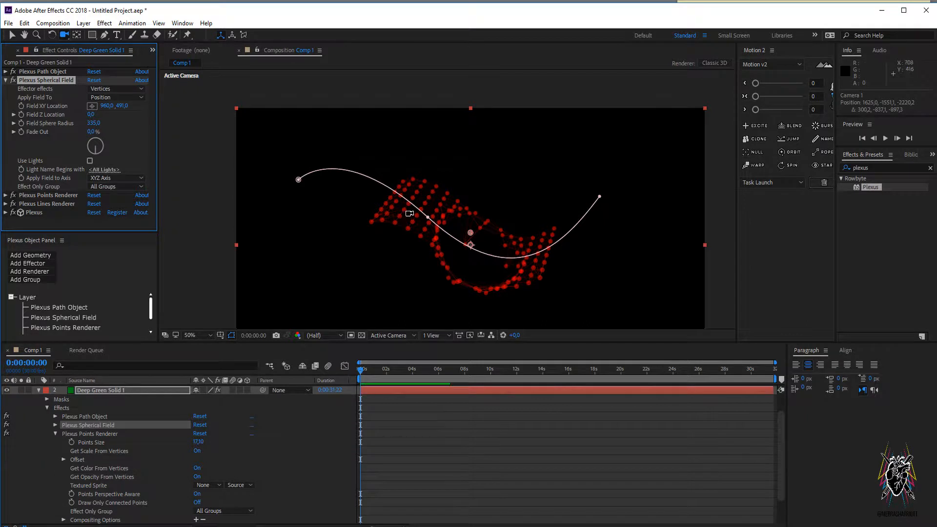
key("v")
left_click_drag(471, 233, 426, 209)
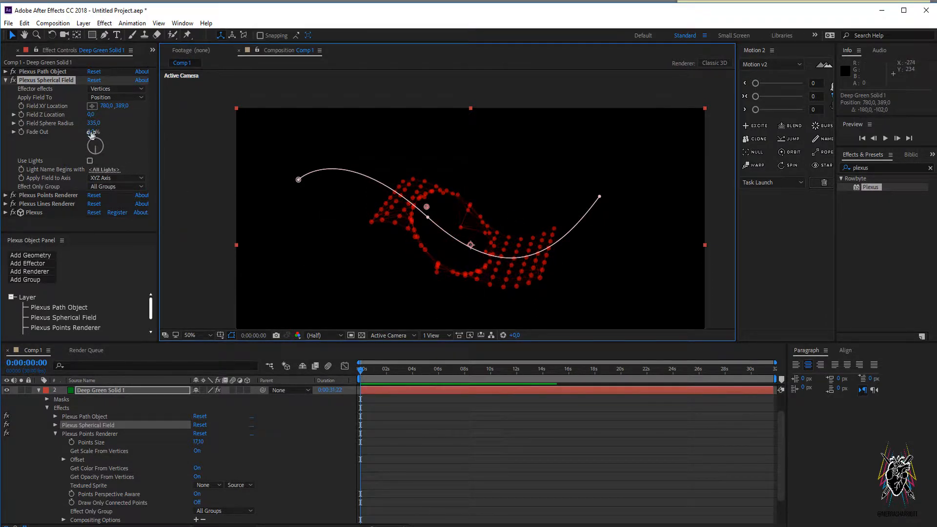
left_click_drag(93, 132, 145, 133)
left_click_drag(213, 133, 164, 136)
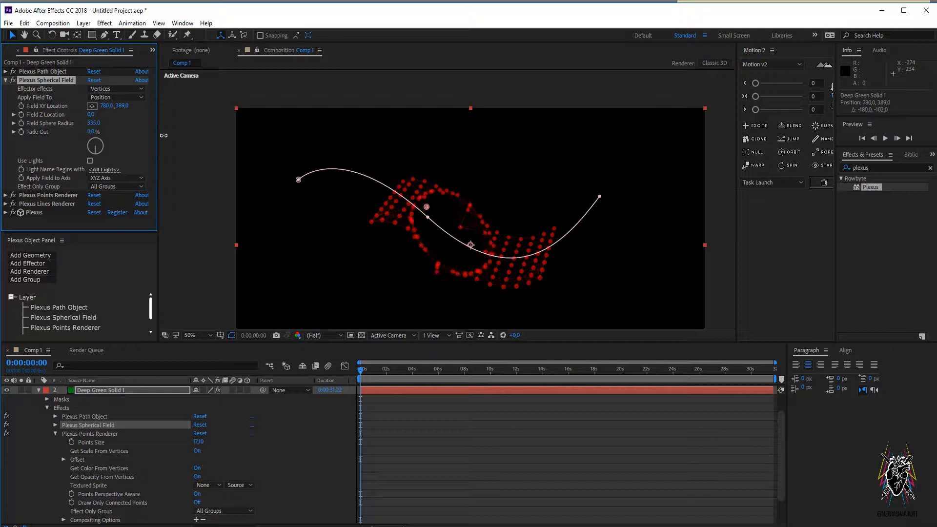
left_click_drag(434, 209, 482, 197)
Replace the Plexus Path Object with a Primitives geometry object of the Cube type.
left_click(46, 71)
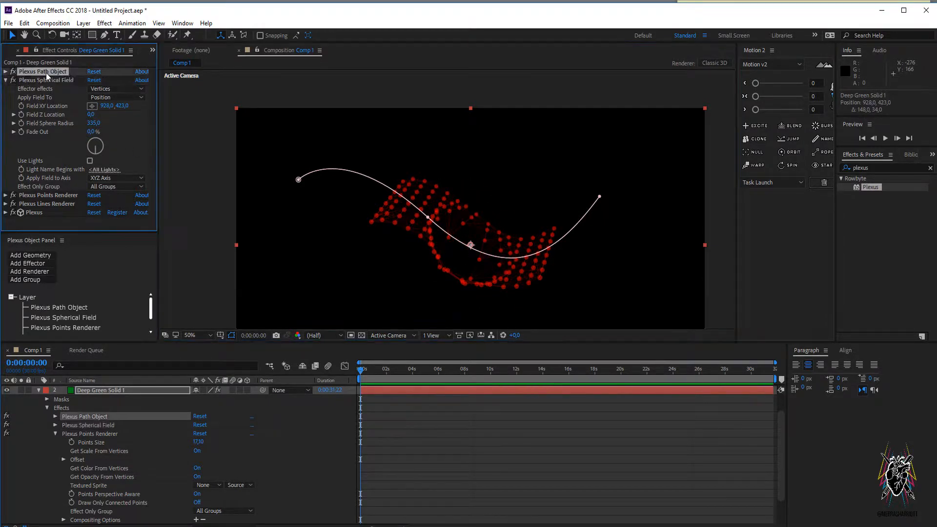
key("Delete")
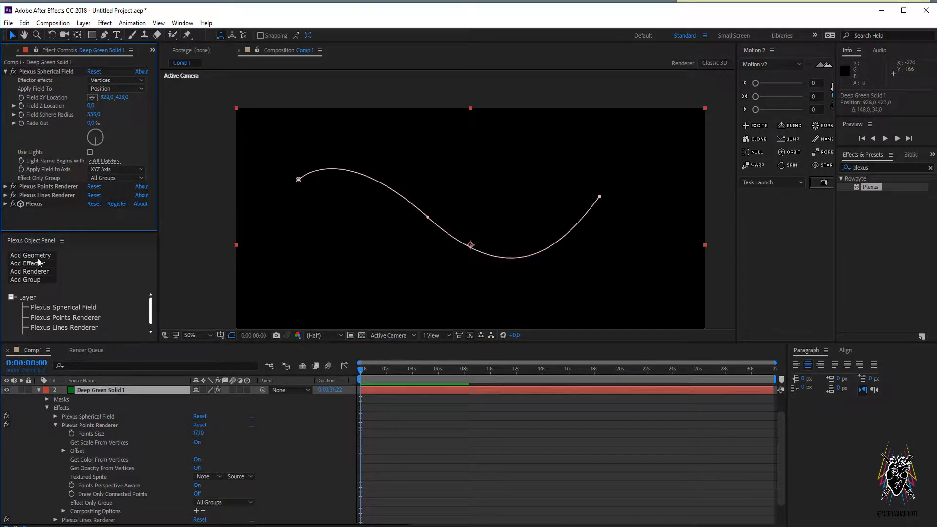
left_click(37, 256)
left_click(56, 299)
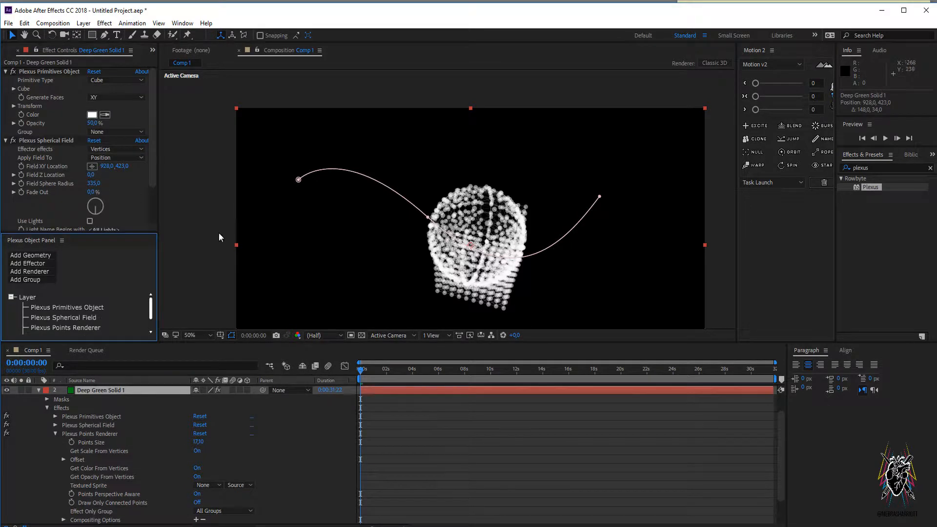
Apply the spherical field to the vertices' Scale and move its XY location across the cube to about 716, 533.
left_click(48, 142)
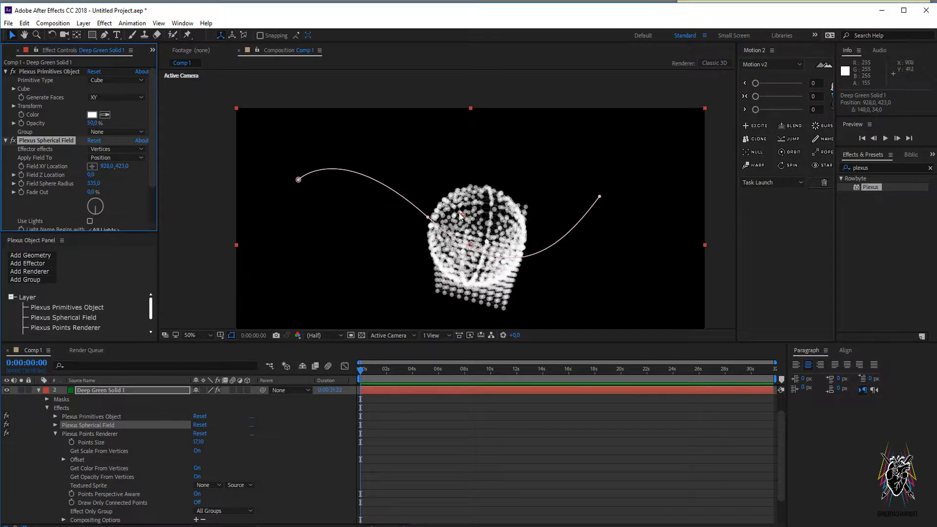
mouse_move(461, 216)
left_mouse_down()
mouse_move(595, 151)
mouse_move(508, 172)
mouse_move(394, 237)
mouse_move(493, 219)
mouse_move(459, 224)
left_mouse_up()
left_click(115, 157)
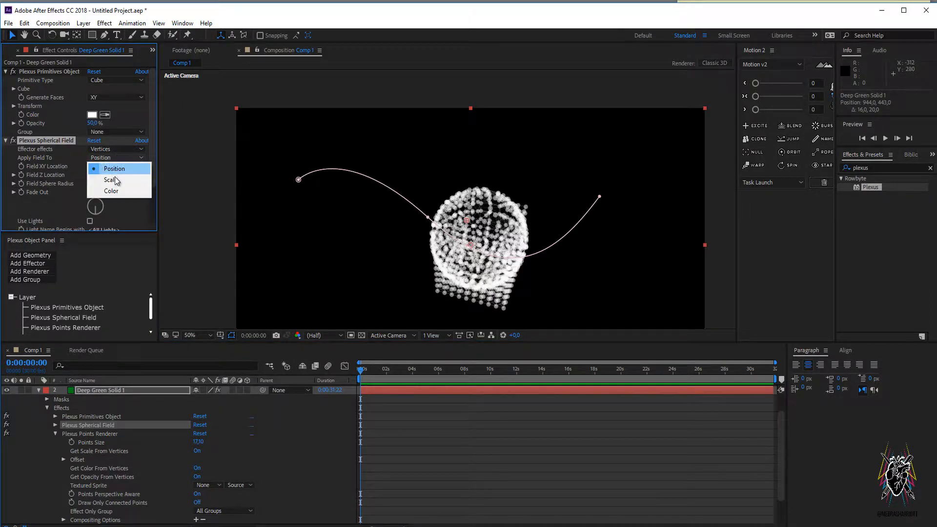
left_click(109, 179)
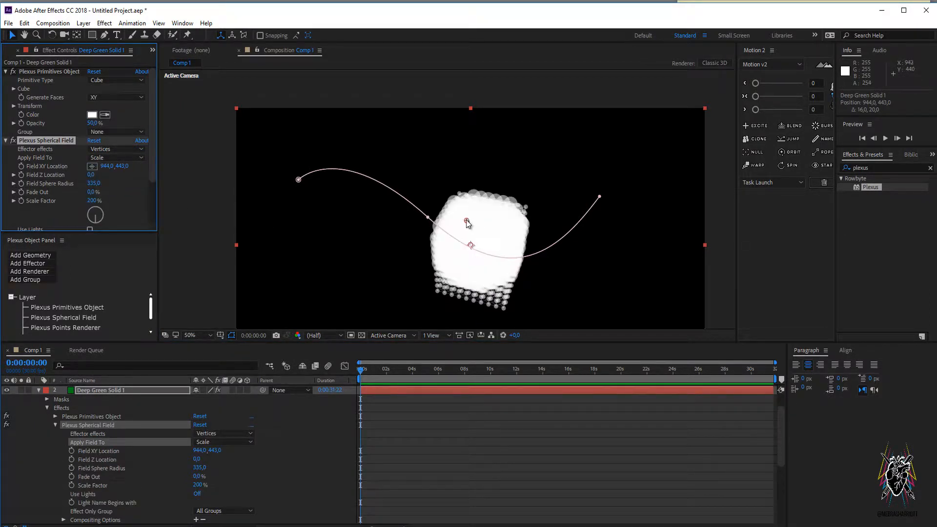
left_click_drag(467, 223, 401, 320)
Apply the spherical field to vertex Color and move its XY location over the cube to about 824, 387.
left_click(115, 157)
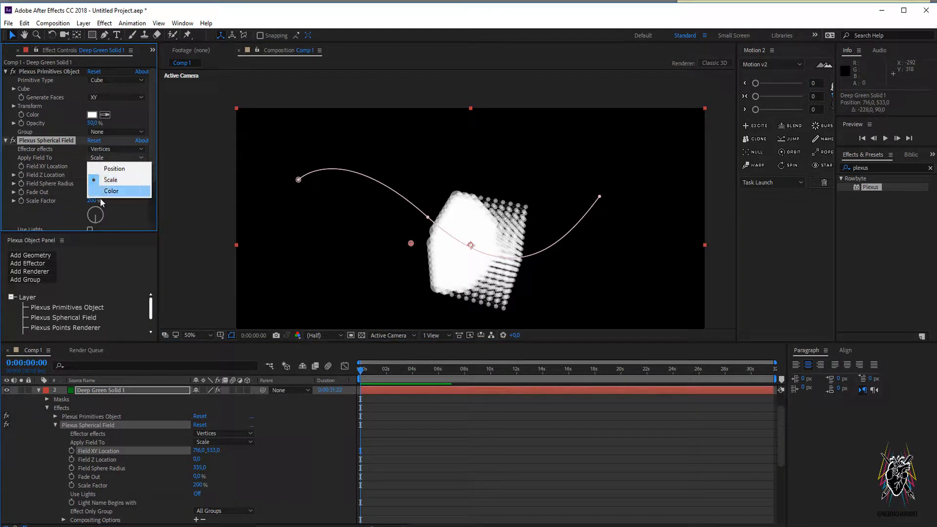
left_click(130, 195)
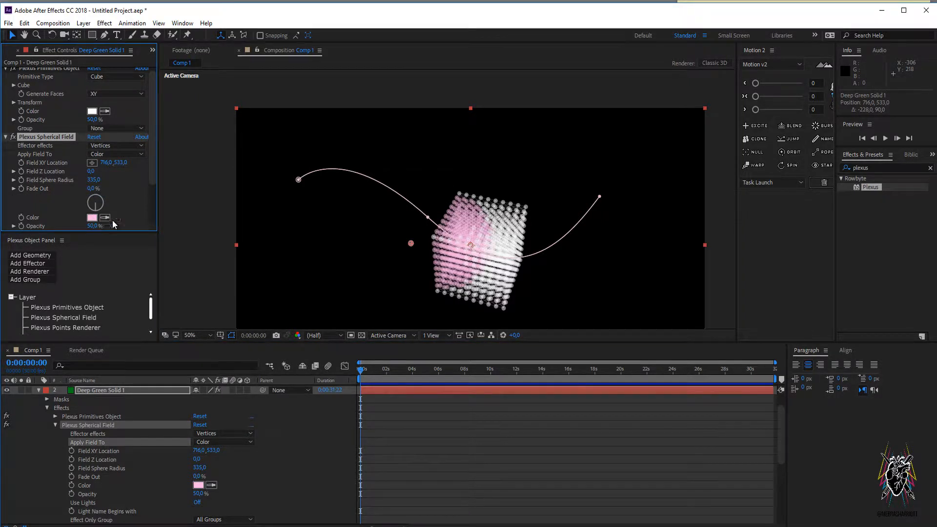
left_click_drag(411, 244, 424, 207)
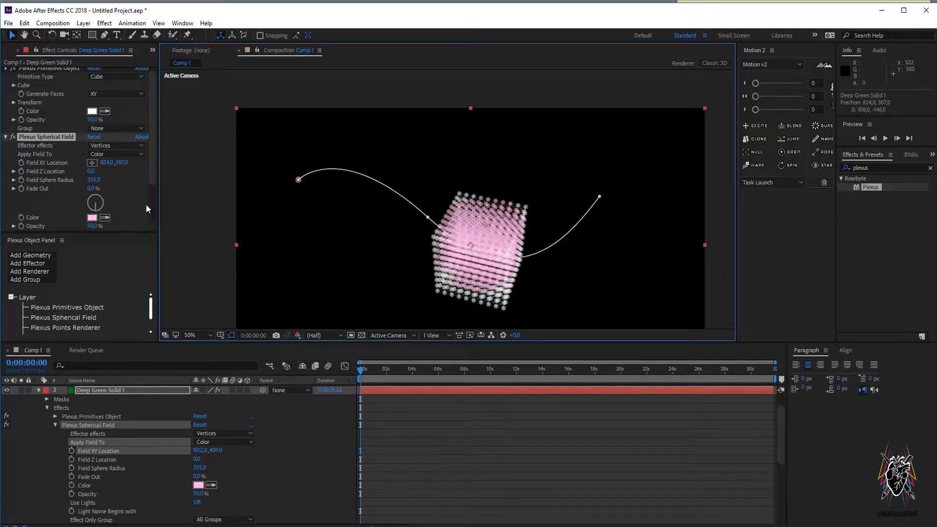
Delete the Plexus Spherical Field effector.
left_click(51, 138)
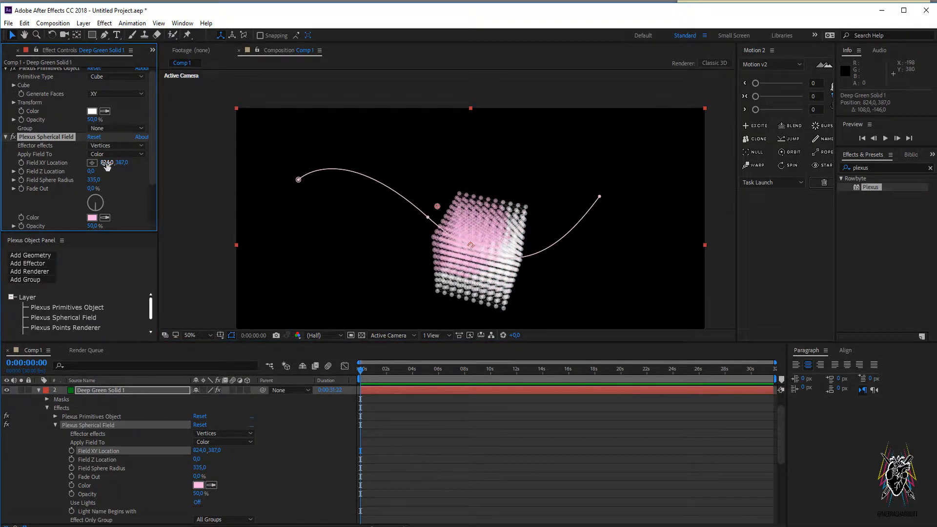
key("Delete")
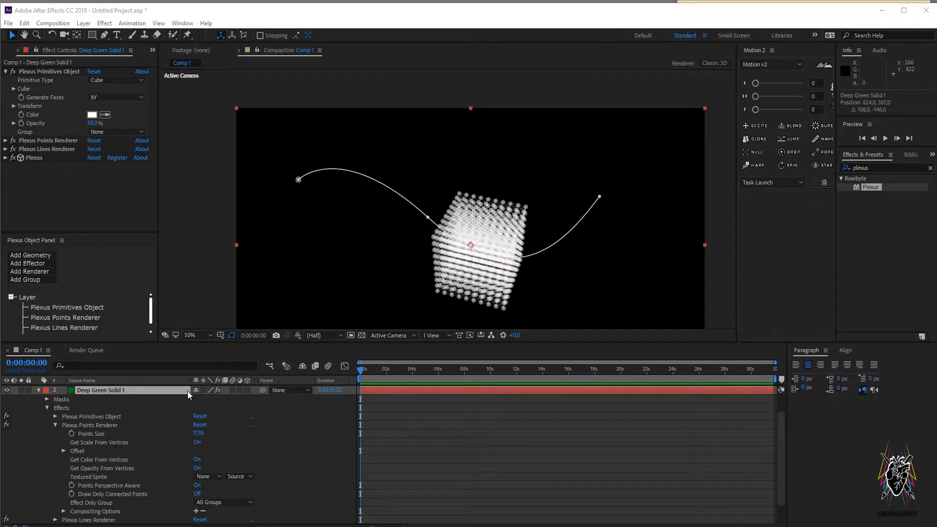
Change the Primitives Object to a Sphere with 3 Sphere Layers and a Sphere Radius of about 806.
left_click(38, 264)
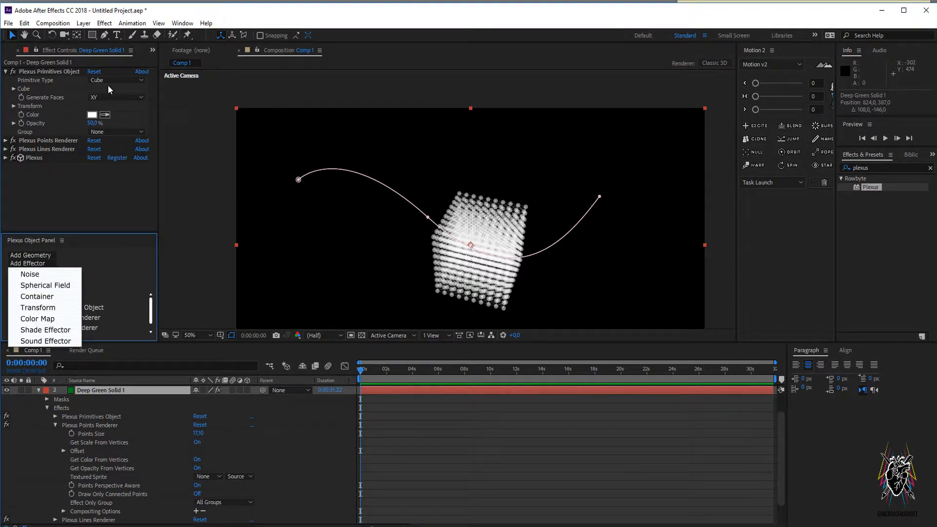
left_click(109, 81)
left_click(109, 81)
left_click(111, 102)
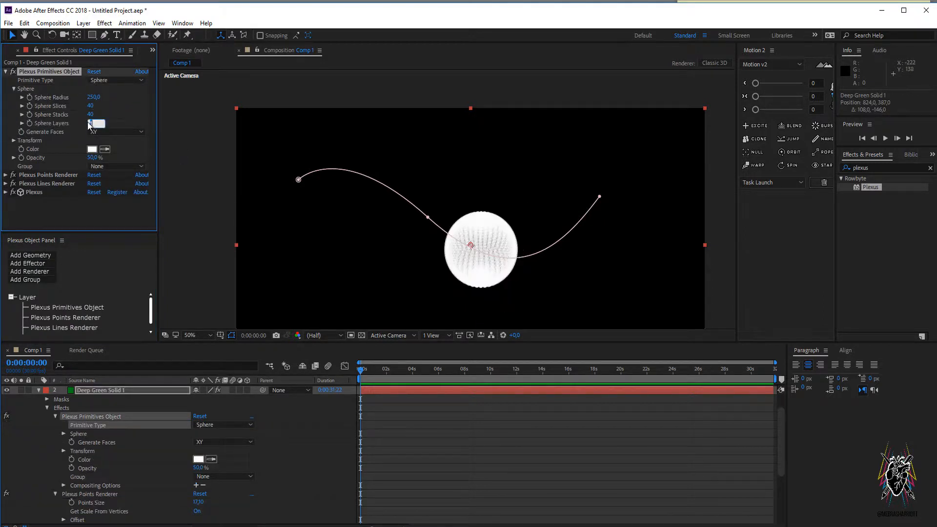
key("Return")
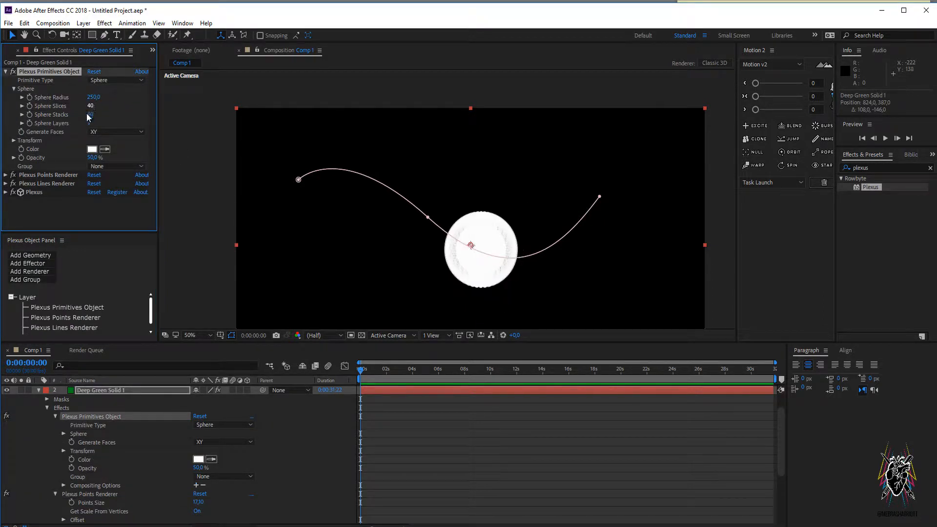
left_click_drag(261, 97, 357, 90)
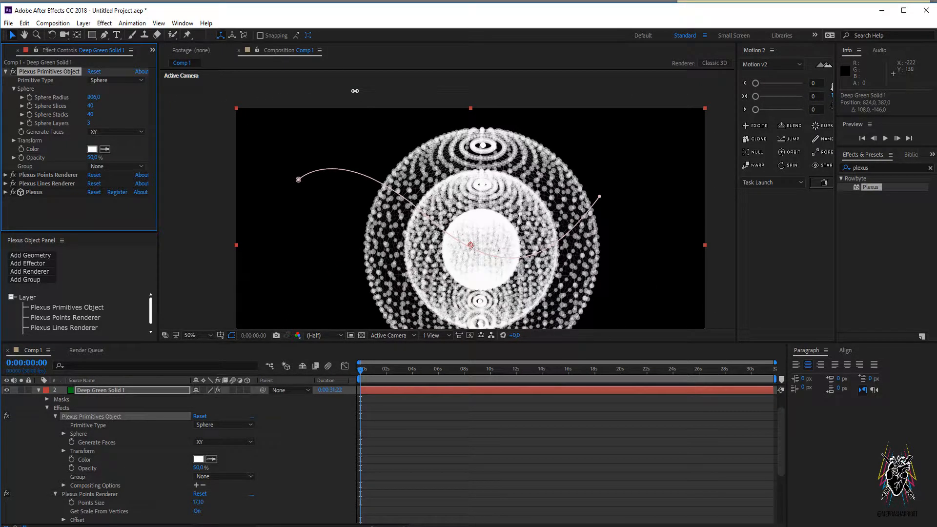
Delete the solid layer's masks and disable the Plexus Lines Renderer.
left_click(62, 401)
key("Delete")
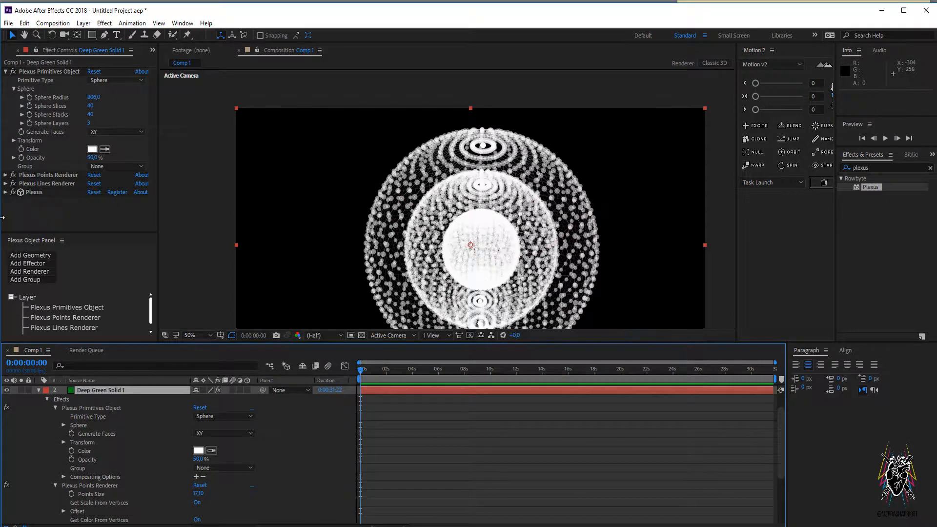
left_click(14, 184)
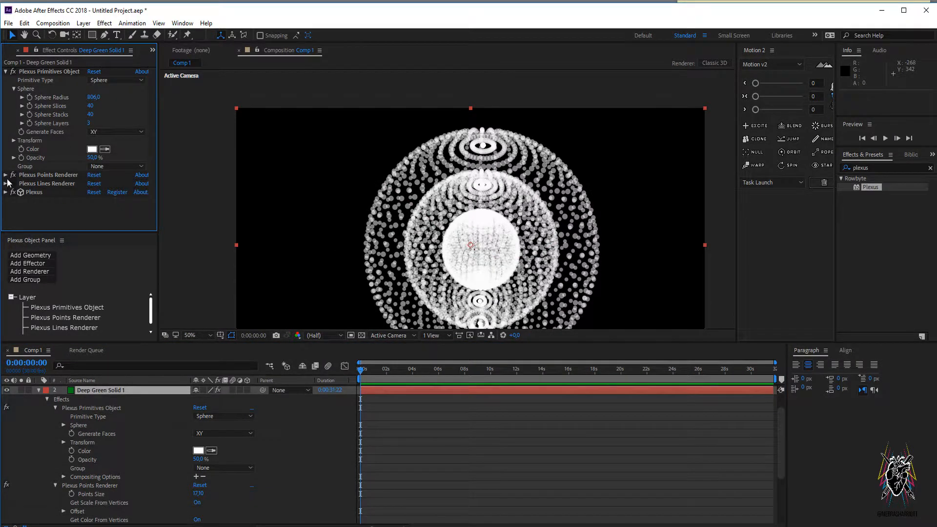
Set the Plexus Points Renderer's Points Size to 6.30 and pull the camera back to frame the whole sphere.
scroll(98, 178, "down", 3)
left_click_drag(94, 134, 51, 140)
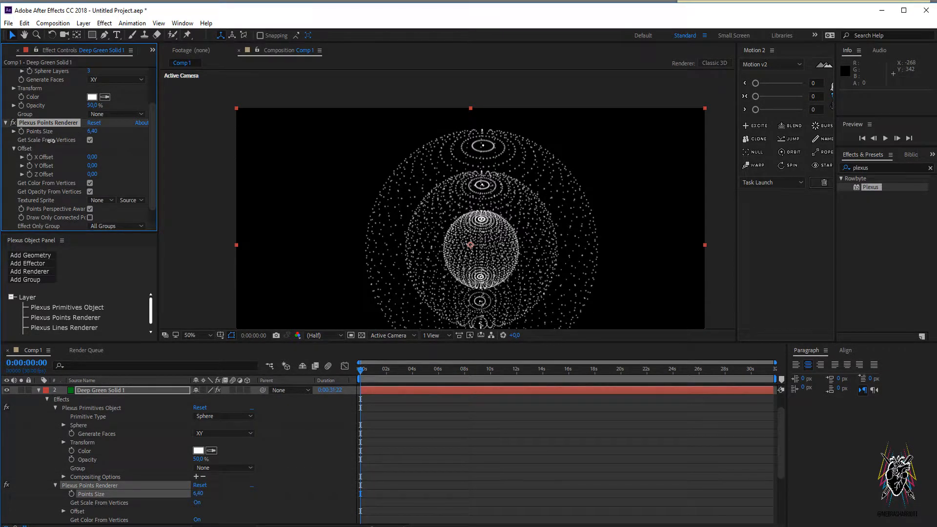
left_click(64, 35)
left_click_drag(539, 238, 519, 253)
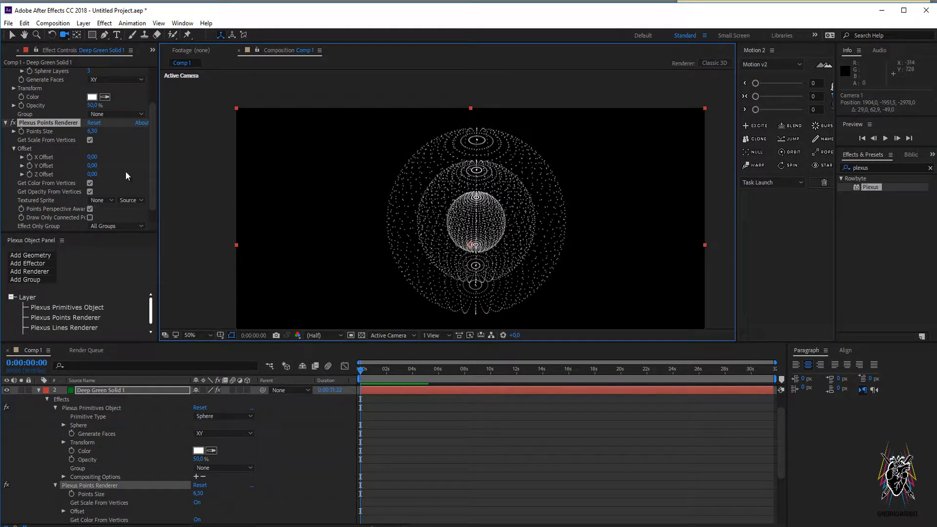
Collapse the settings of the Plexus Primitives Object and the Points Renderer.
left_click_drag(154, 167, 155, 224)
scroll(83, 147, "up", 3)
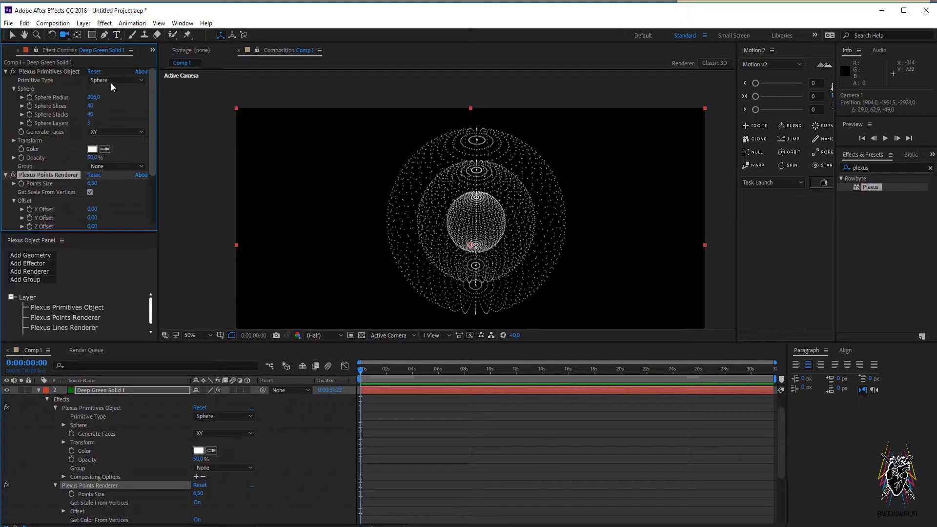
left_click(5, 72)
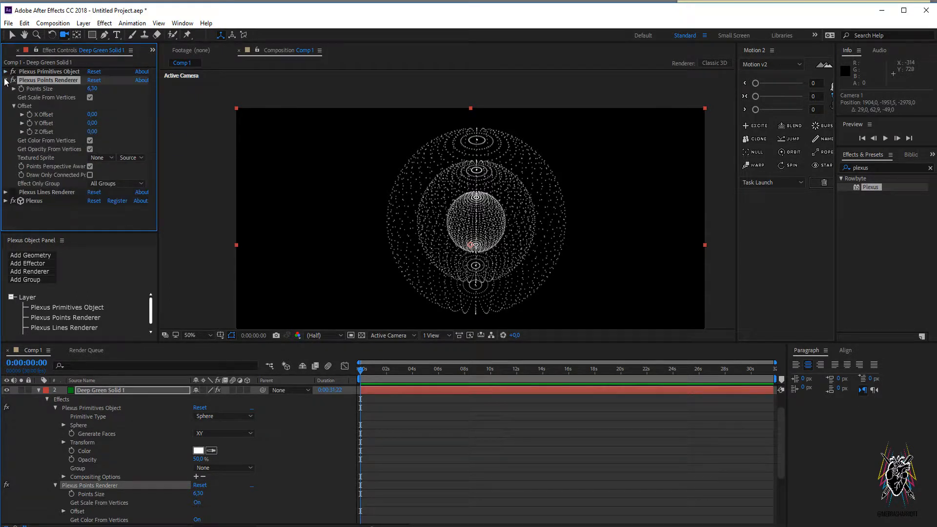
left_click(5, 80)
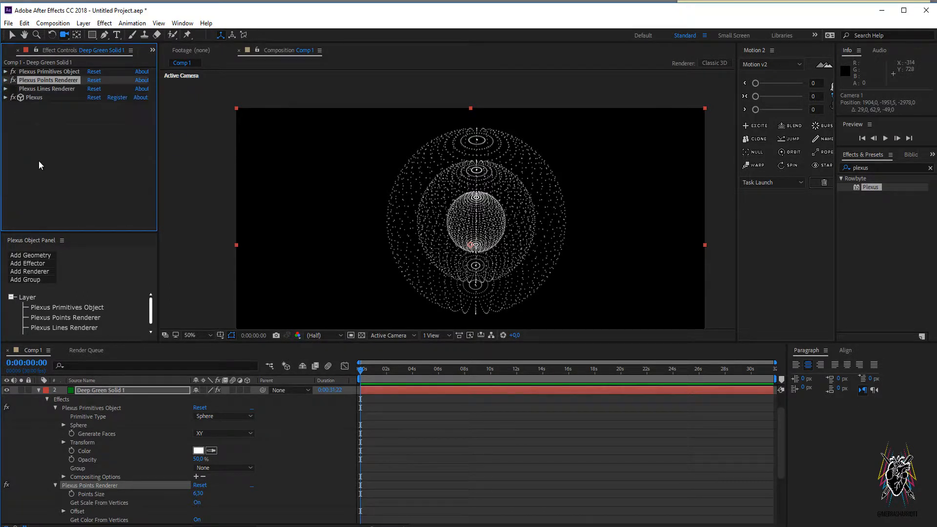
Add a Plexus Container effector to the layered sphere and set its Container Type to Cube.
left_click(39, 264)
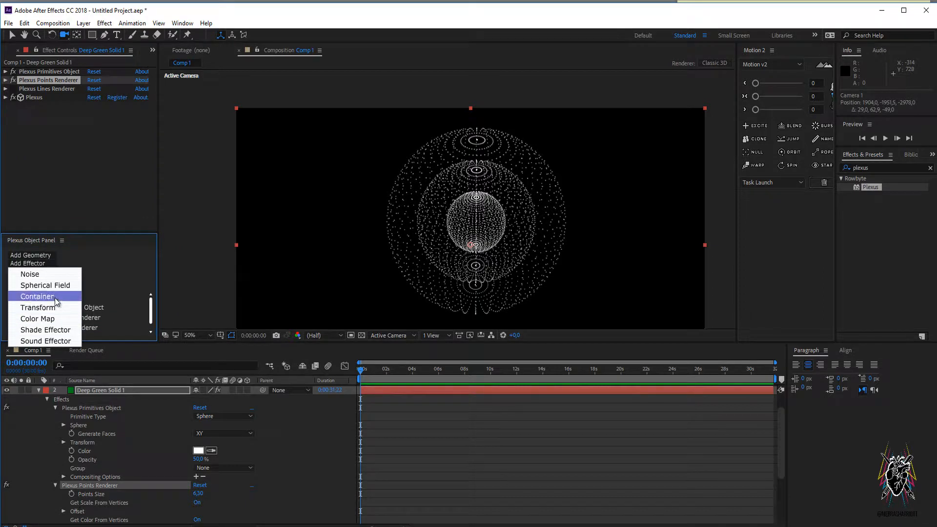
left_click(42, 296)
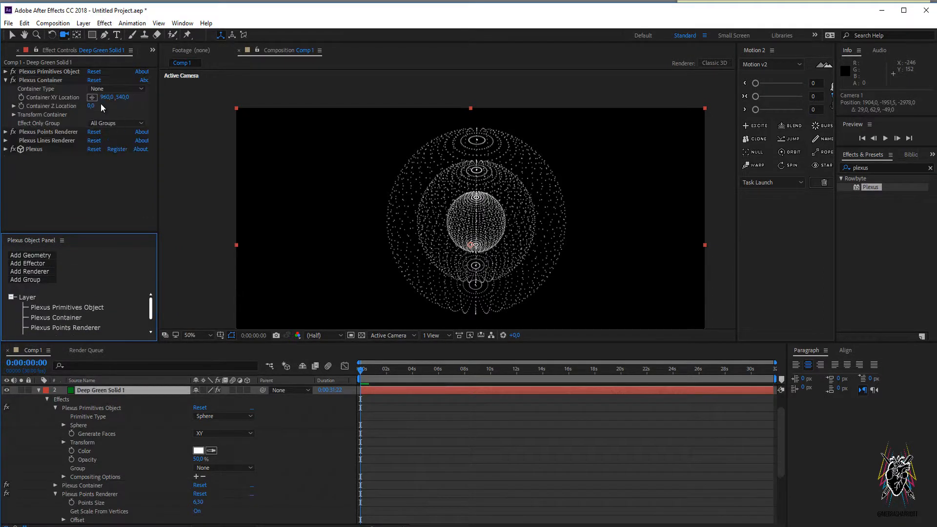
left_click(128, 89)
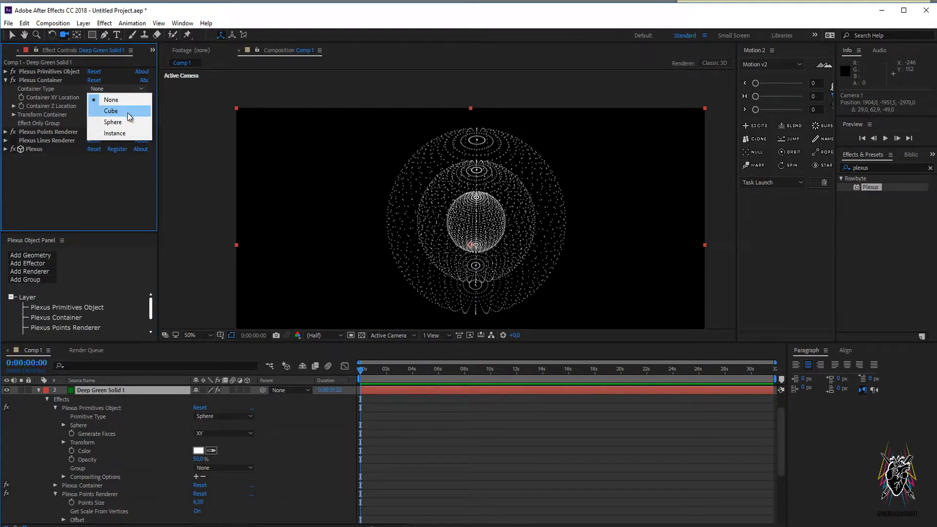
left_click(129, 112)
Size the container cube to 868 wide, 237 high and 727 deep, and shift its Z Location to 24.
left_click_drag(500, 238, 439, 147)
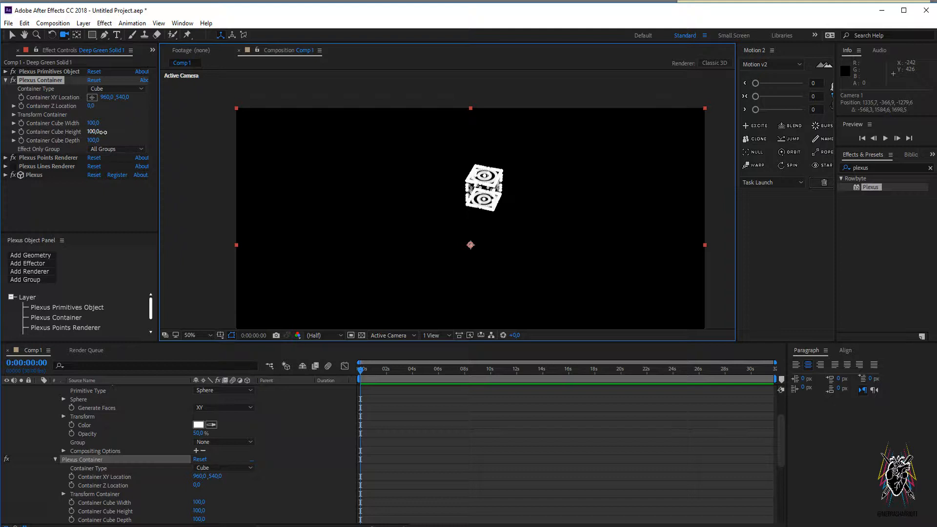
left_click_drag(103, 132, 161, 134)
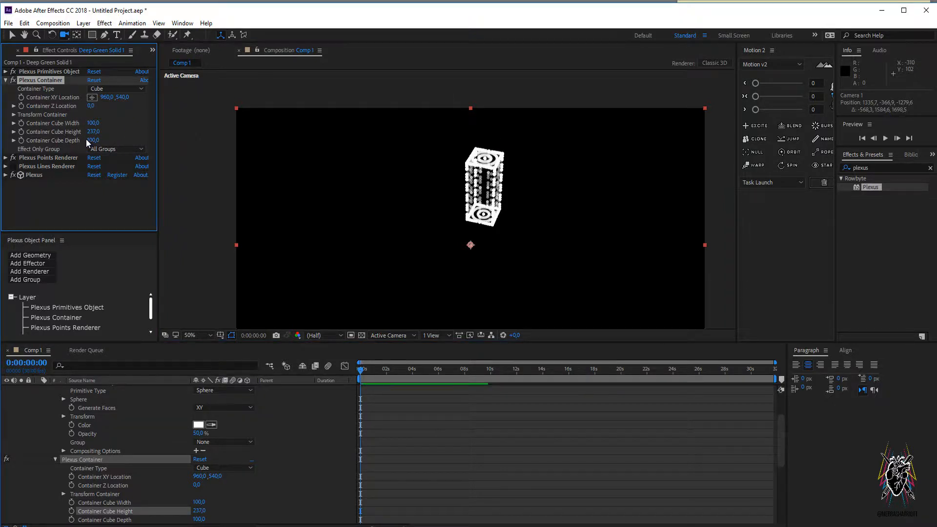
left_click_drag(88, 139, 543, 141)
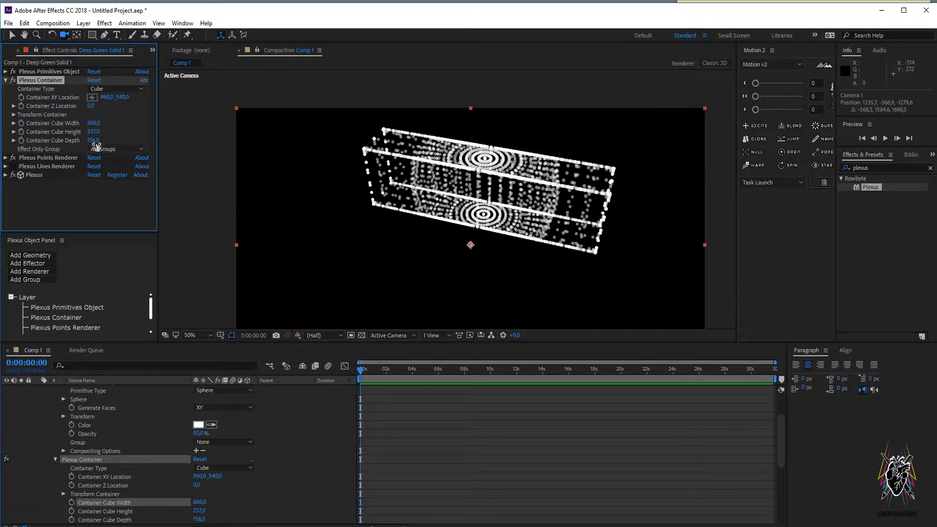
left_click_drag(93, 140, 365, 131)
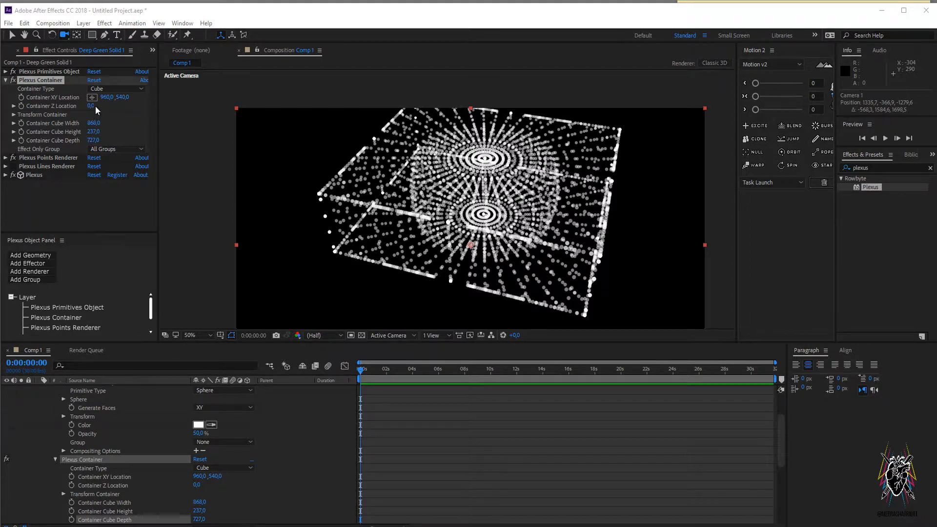
left_click_drag(95, 107, 154, 130)
left_click(113, 90)
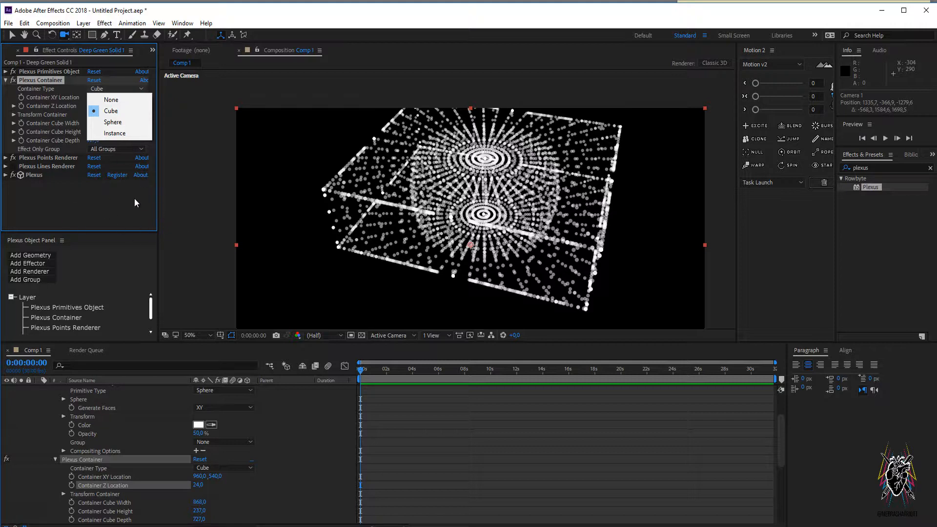
left_click(108, 202)
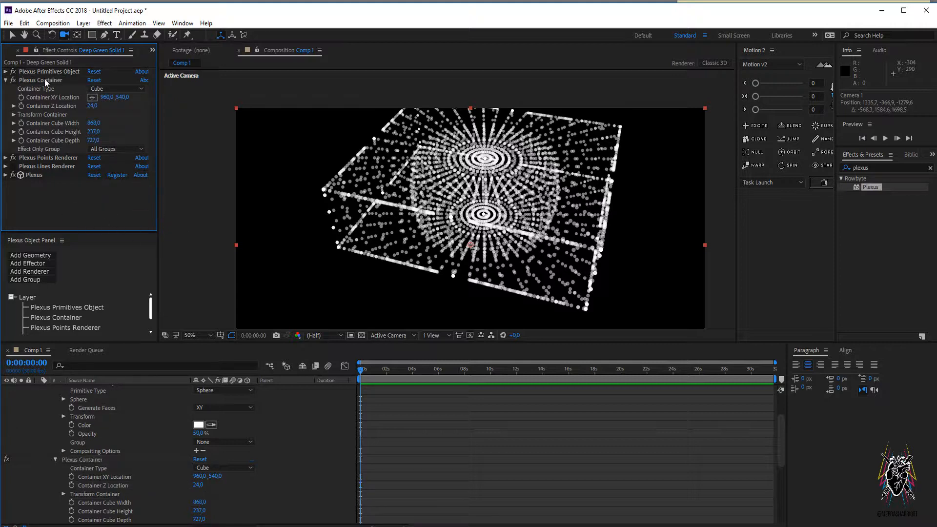
Delete the Plexus Container effector and pull the camera back to frame all the sphere layers.
left_click(45, 80)
key("Delete")
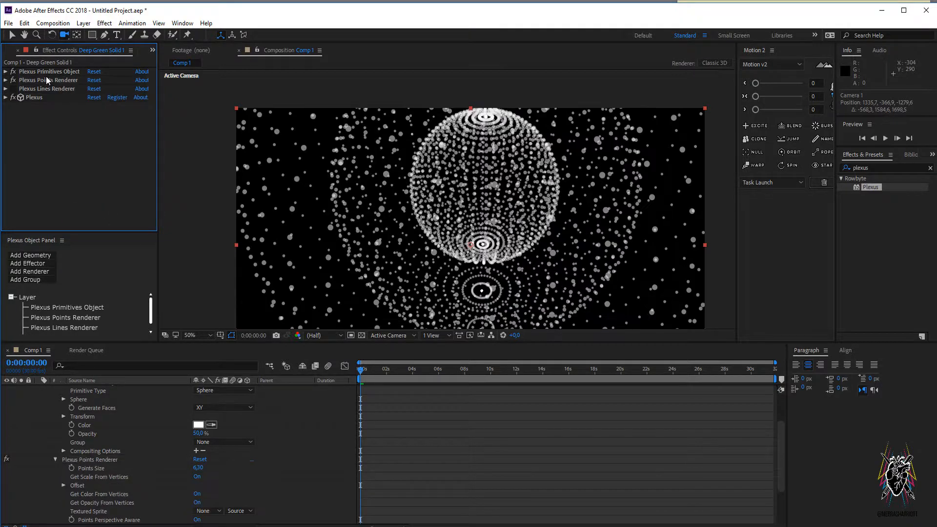
left_click_drag(491, 196, 505, 351)
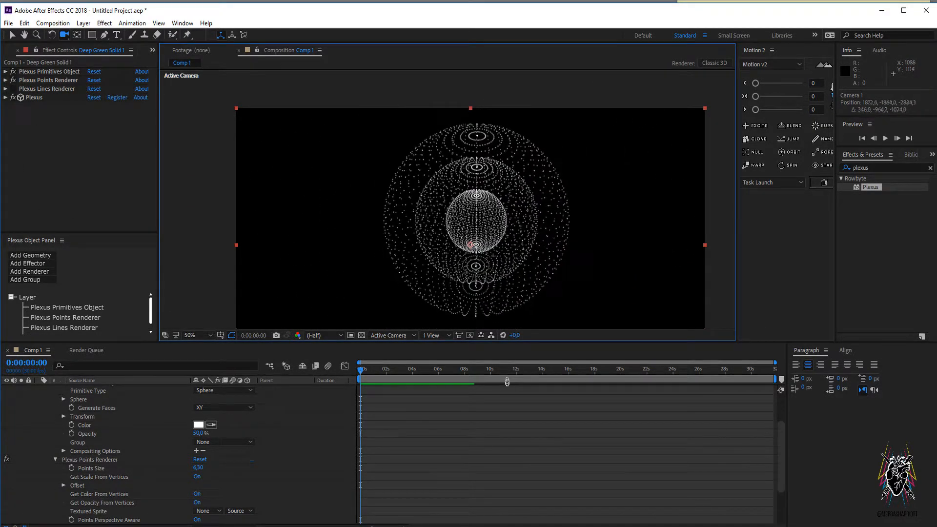
Add a Plexus Color Map effector and collapse the properties of the solid and camera layers in the timeline.
left_click(42, 264)
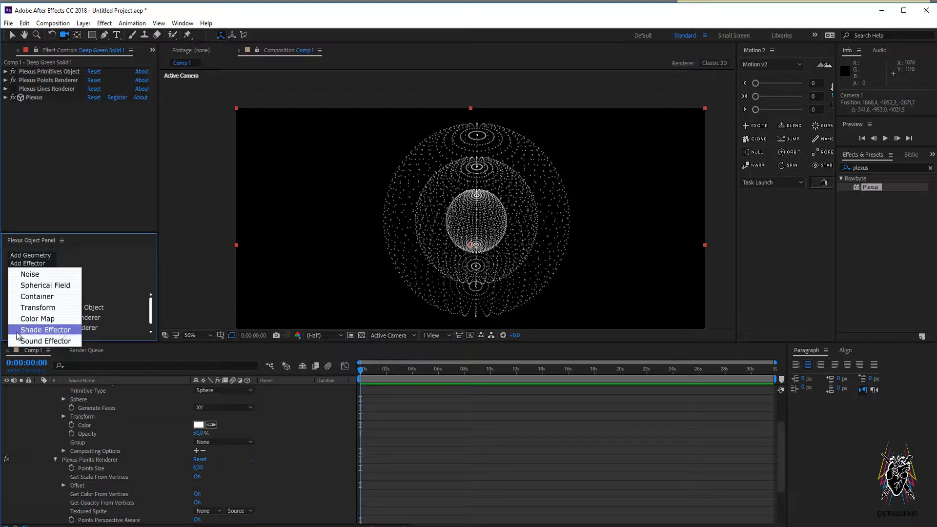
left_click(43, 324)
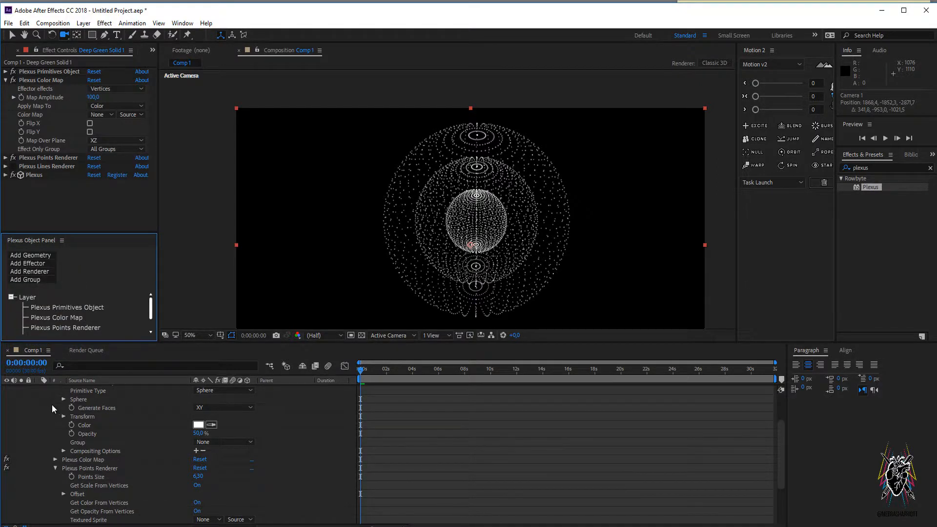
scroll(39, 403, "up", 5)
left_click(39, 415)
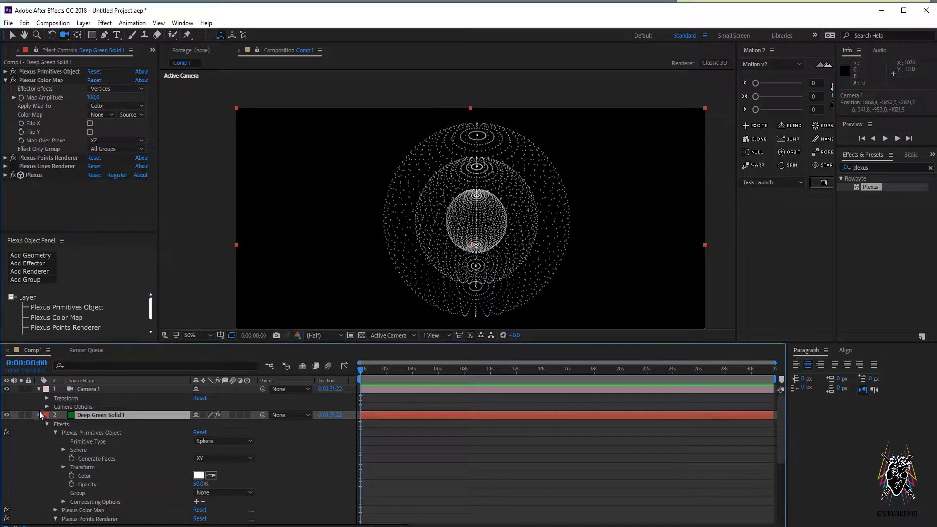
left_click(38, 389)
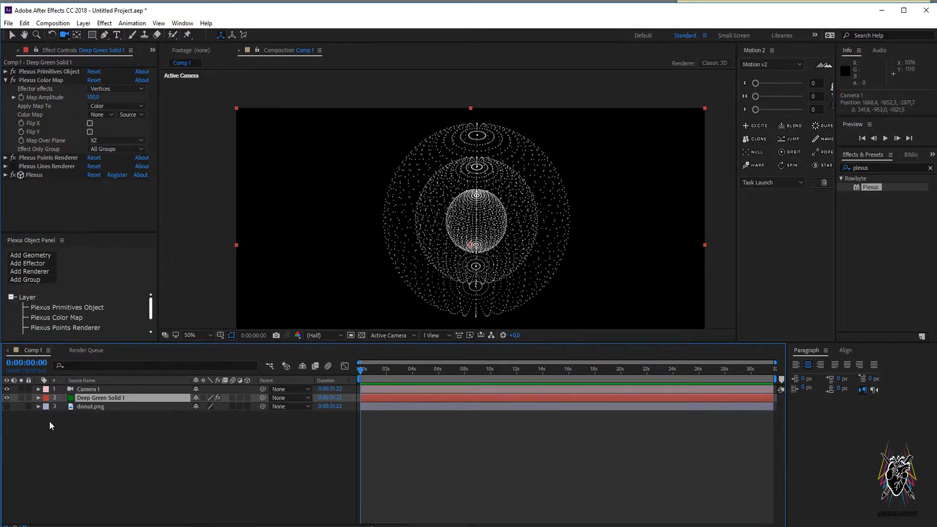
Draw a rectangle about 680 by 550 px over the composition's upper-left corner on a new shape layer and fill it with turquoise 5DEAE6.
left_click(213, 467)
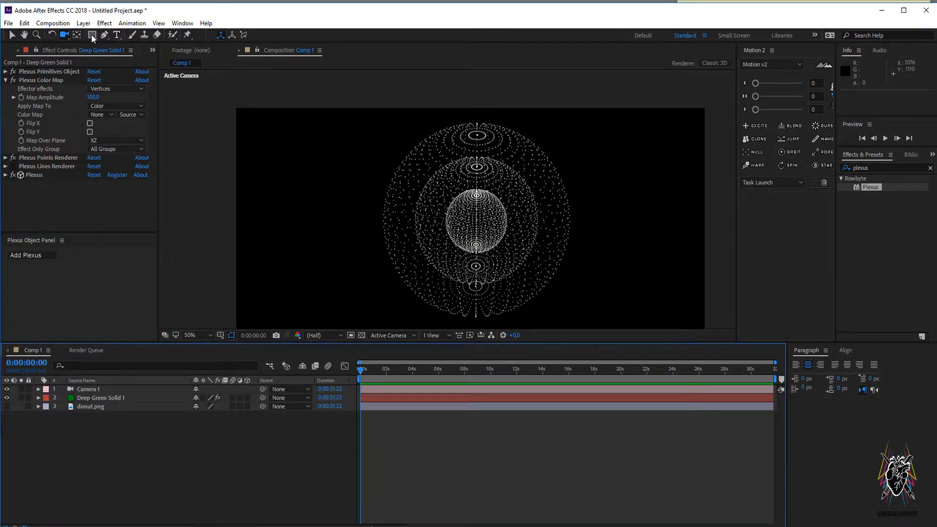
key("q")
left_click_drag(225, 95, 390, 230)
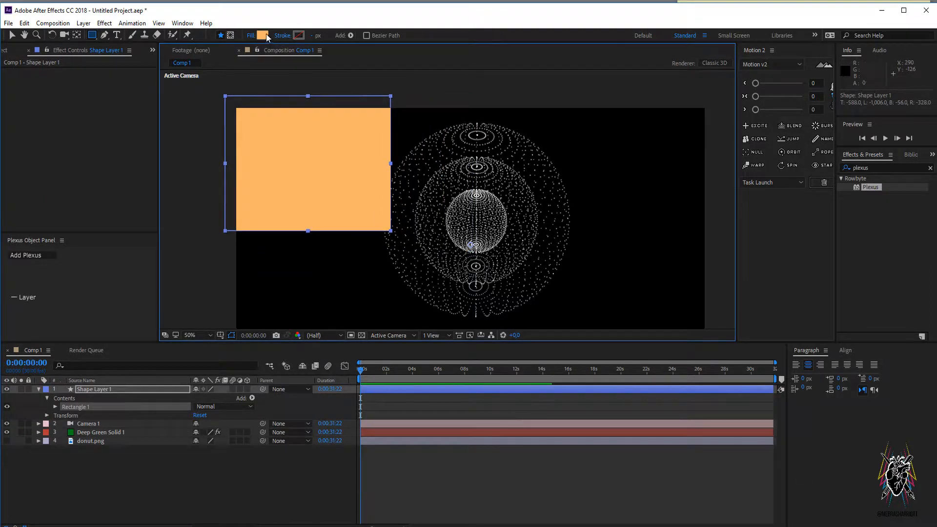
left_click(263, 35)
type("5DEAE6")
left_click(379, 126)
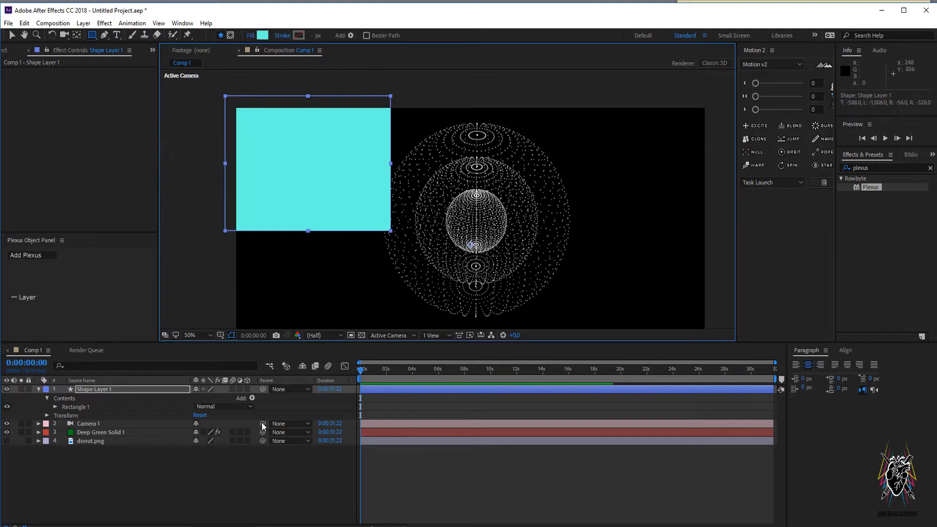
Draw a second rectangle about 1080 px wide over the composition's right half on the same shape layer and fill it with orange.
left_click(68, 400)
left_click(80, 389)
key("Return")
left_click_drag(466, 85, 729, 328)
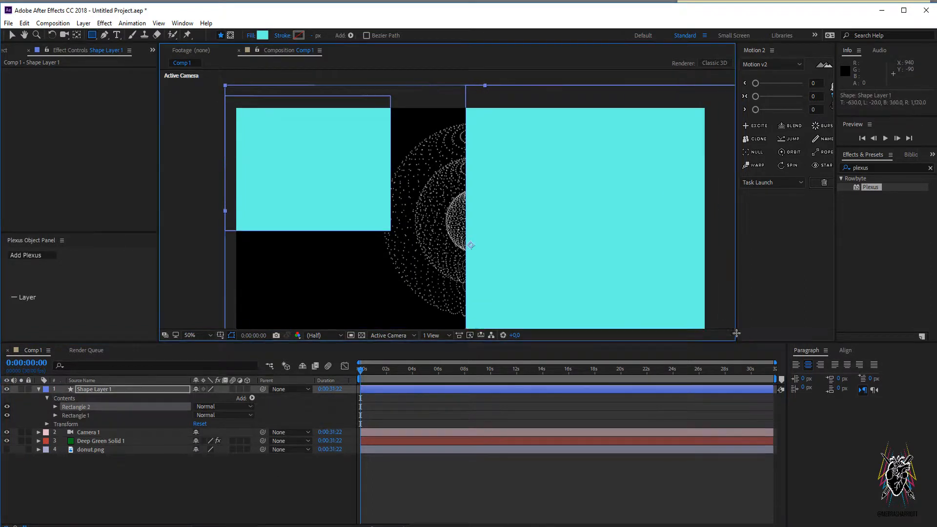
left_click(262, 36)
left_click_drag(302, 229, 303, 244)
key("Return")
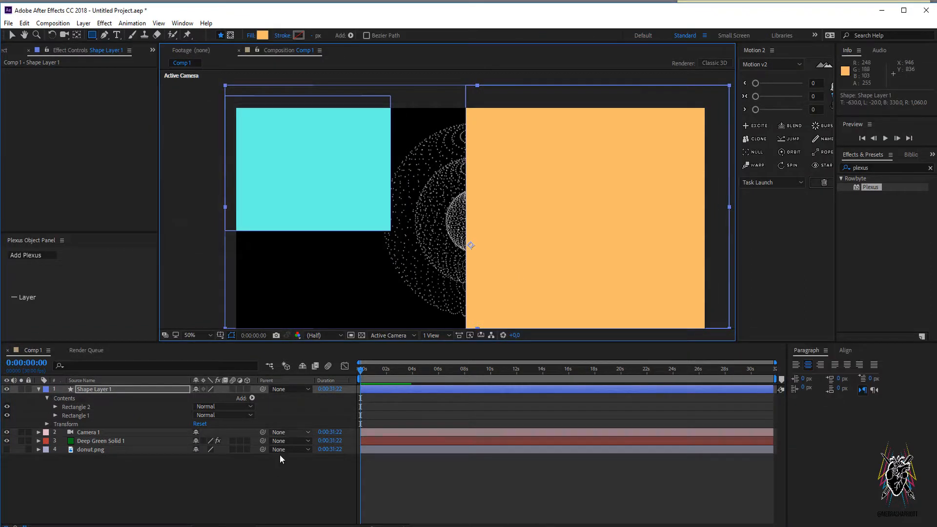
Add a third rectangle covering the whole composition, order it behind the other two and fill it with coral red.
key("comma")
key("comma")
double_click(92, 36)
left_click_drag(75, 406, 79, 425)
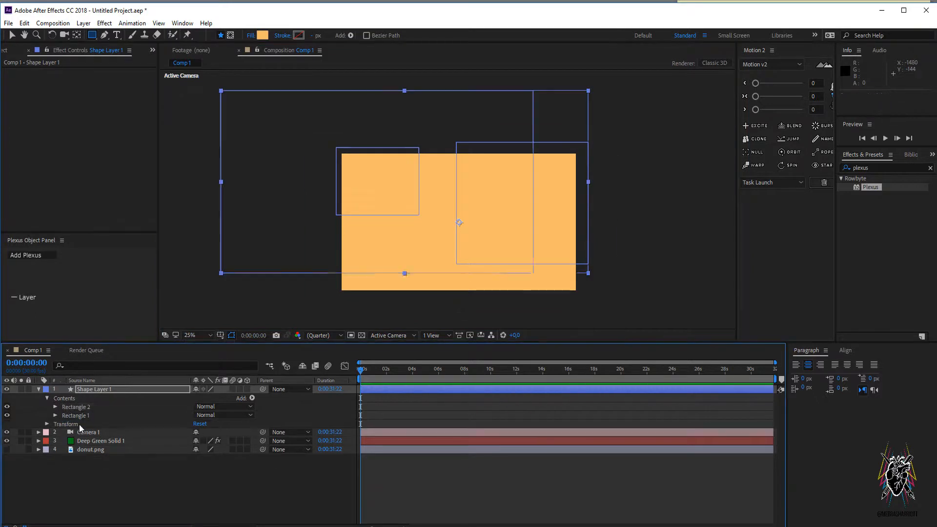
left_click(262, 35)
left_click(303, 123)
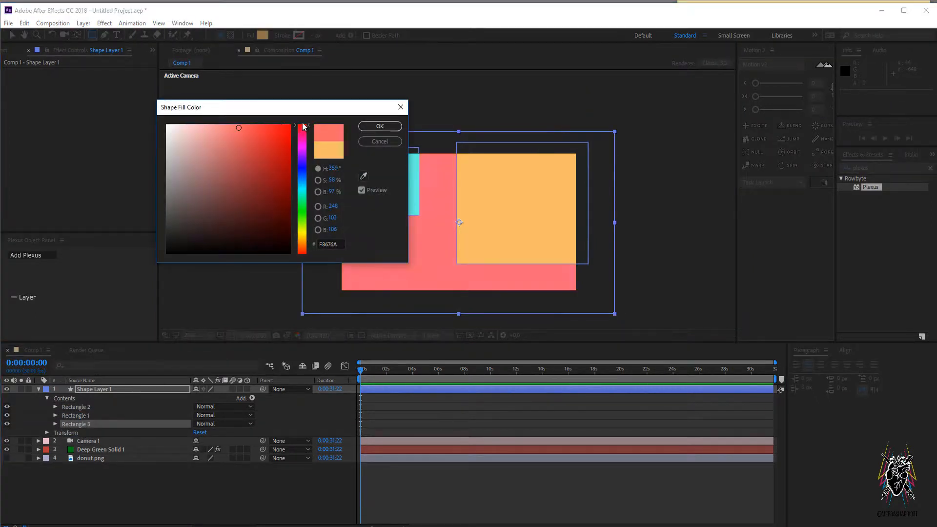
left_click(290, 124)
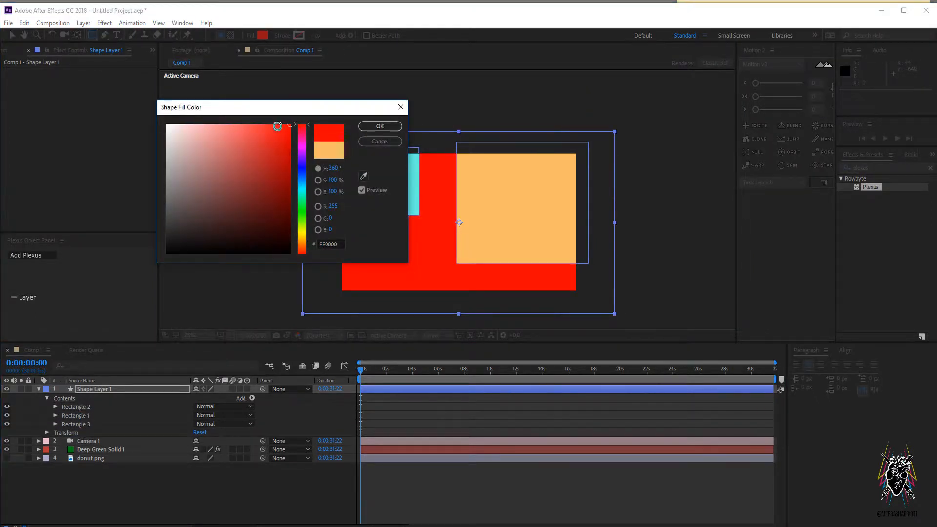
left_click_drag(278, 126, 228, 136)
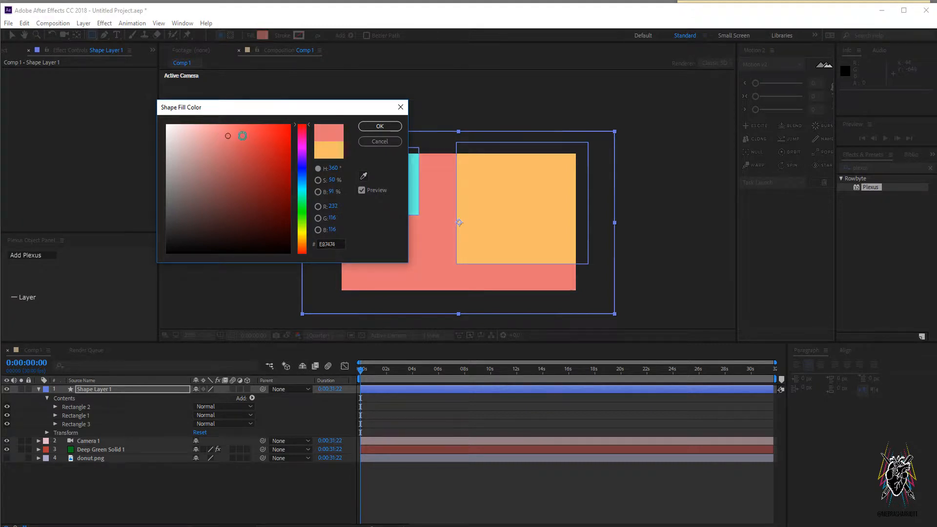
left_click(380, 126)
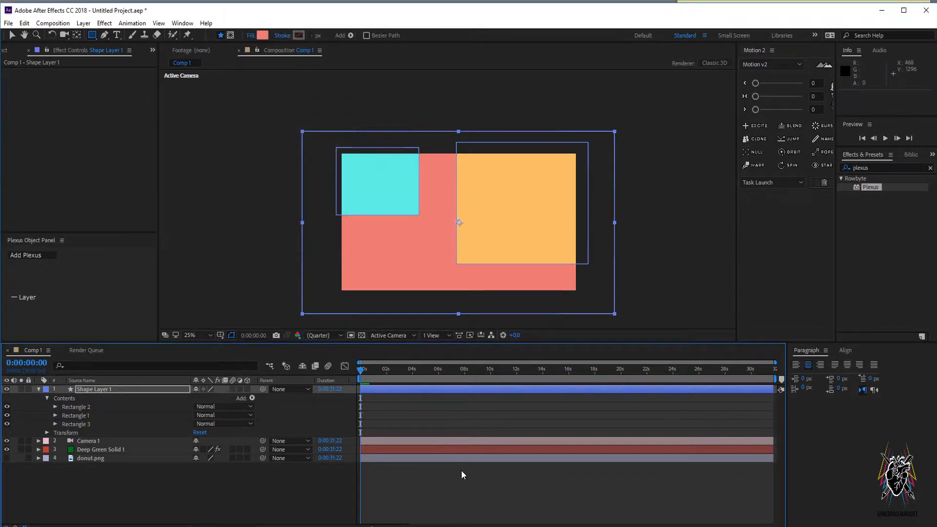
Set the Plexus Color Map's source layer to Shape Layer 1 and hide that shape layer.
left_click(39, 389)
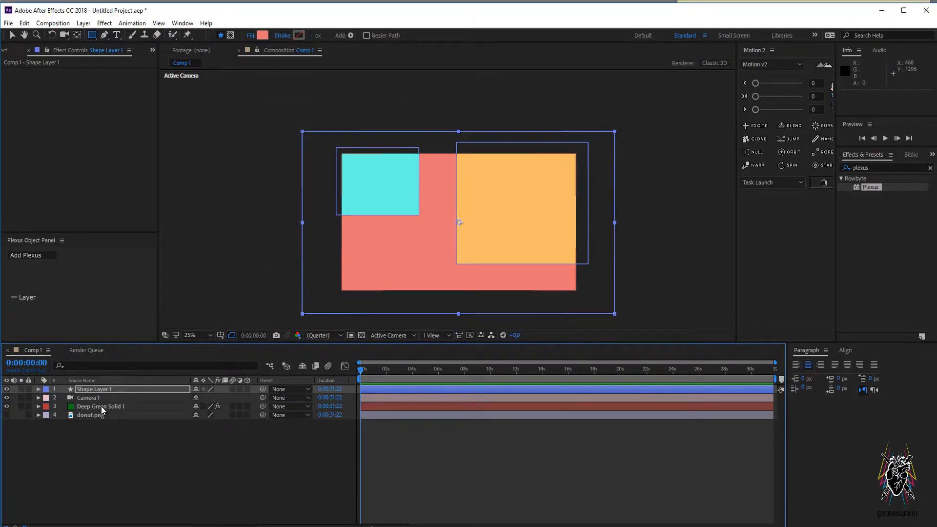
left_click(101, 406)
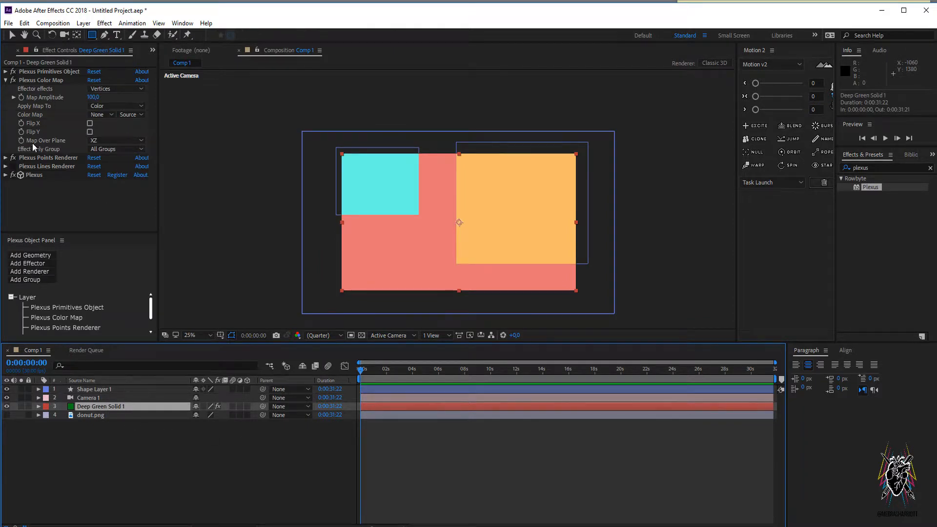
left_click(94, 107)
left_click(49, 108)
left_click(97, 114)
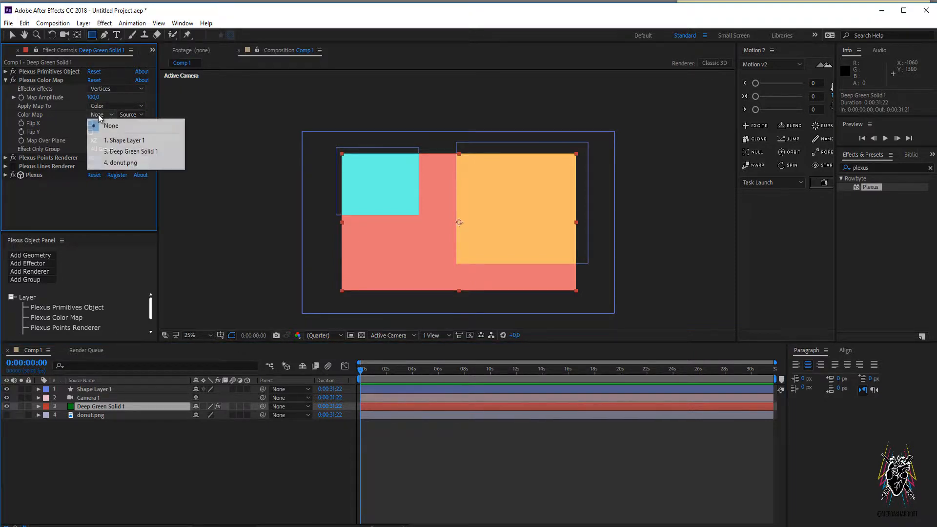
left_click(129, 145)
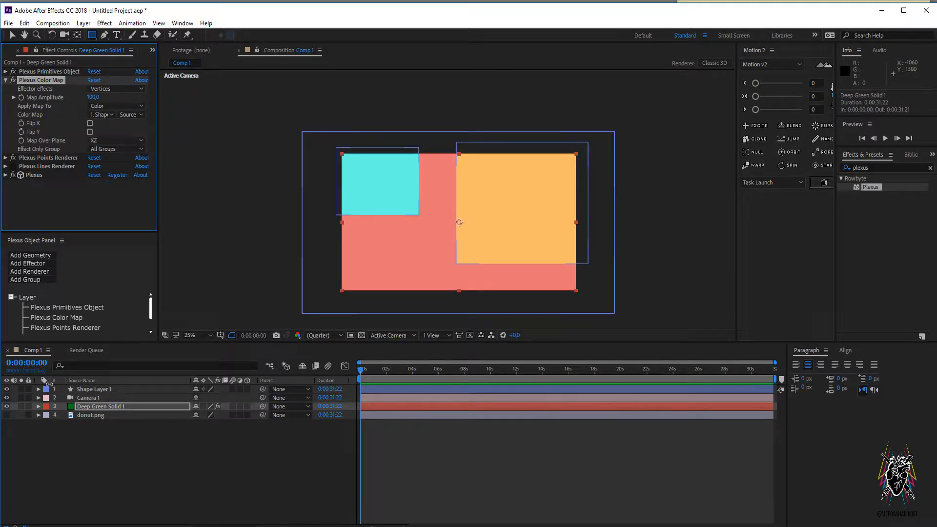
left_click(6, 389)
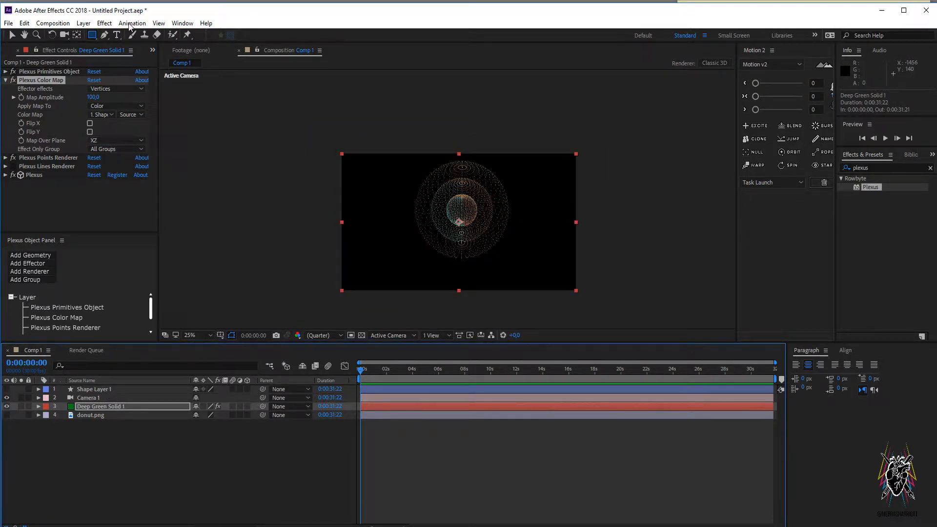
Orbit and dolly the camera to frame the color-mapped spheres, viewing the composition at 50%.
left_click(64, 34)
left_click_drag(483, 233, 496, 328)
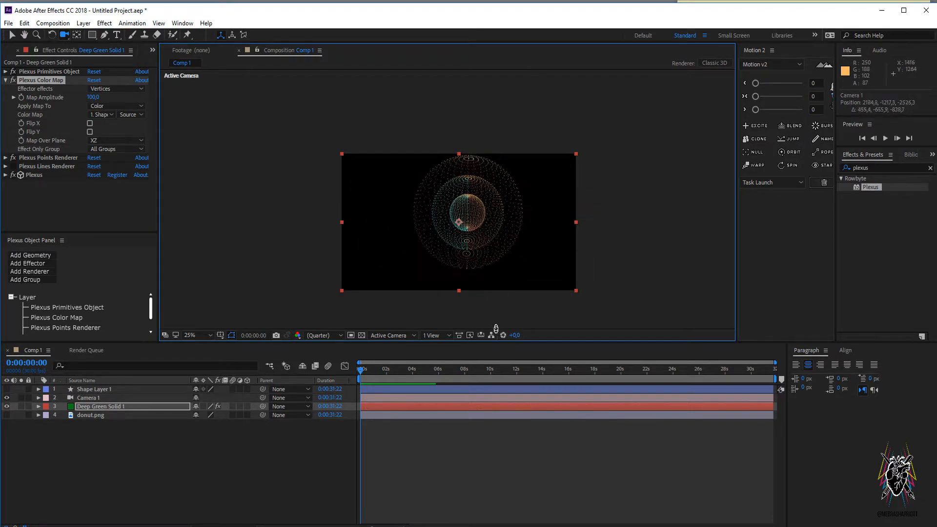
left_click_drag(487, 213, 527, 234)
scroll(496, 209, "up", 2)
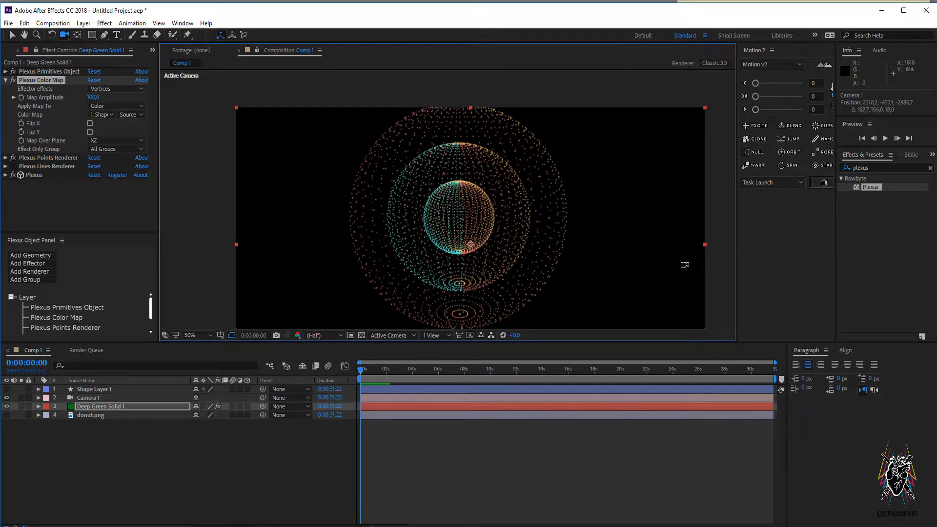
left_click_drag(552, 268, 541, 239)
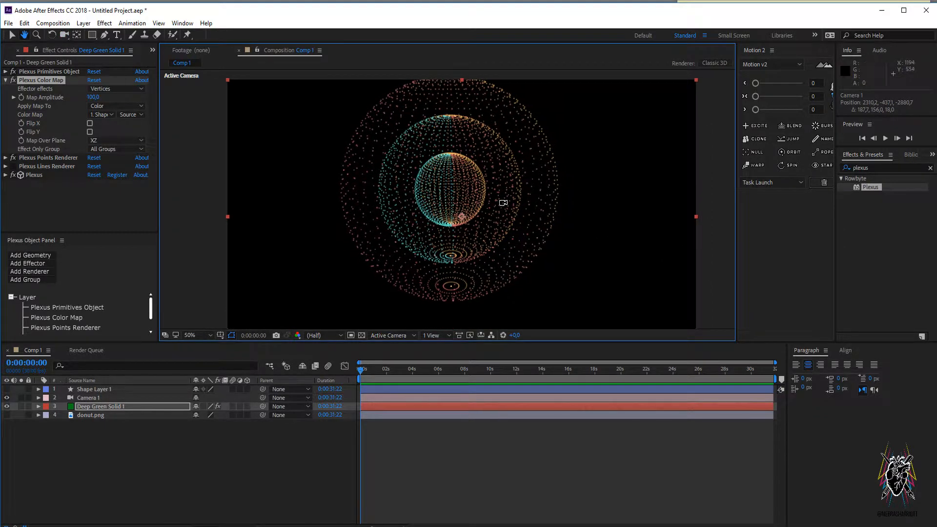
left_click_drag(503, 202, 553, 237)
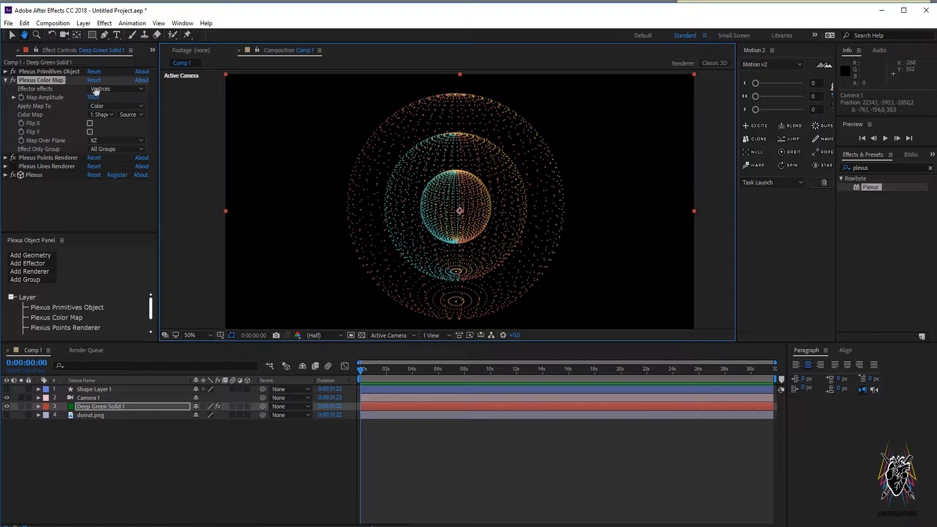
key("c")
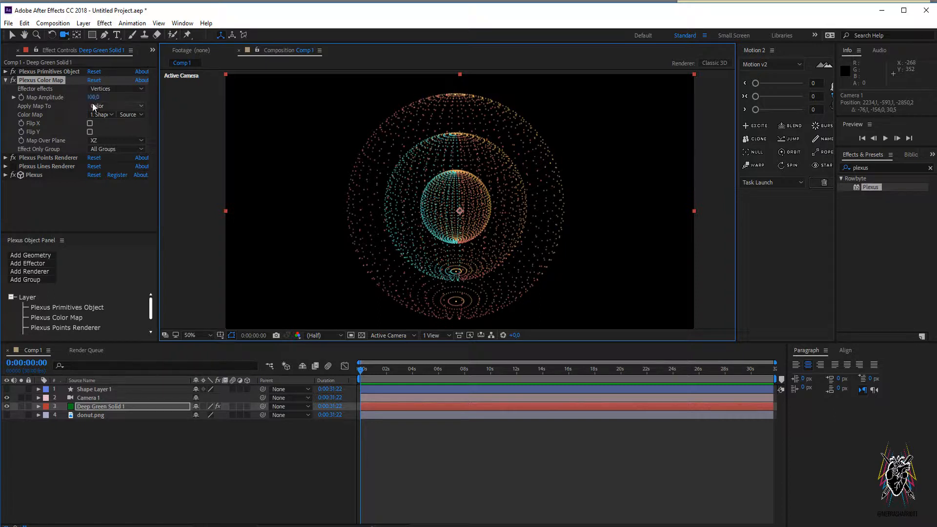
Try a lower Color Map amplitude and applying the map to Scale, restoring the amplitude to 100 and the target to Color.
left_click_drag(91, 98, 179, 101)
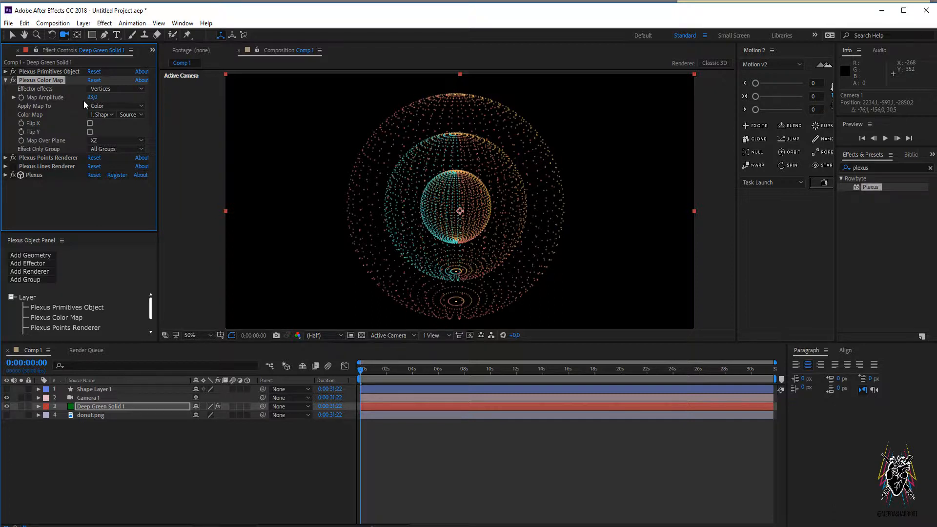
key("ctrl+z")
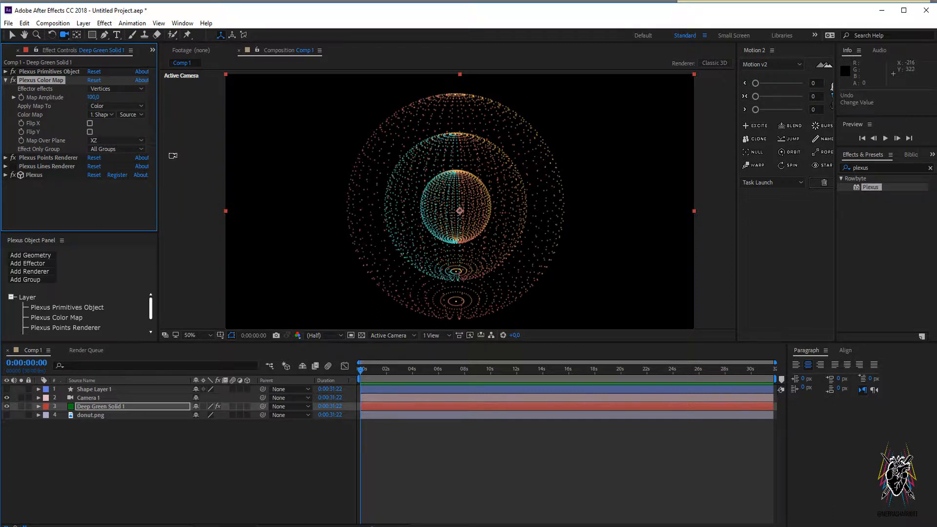
left_click(98, 105)
left_click(109, 129)
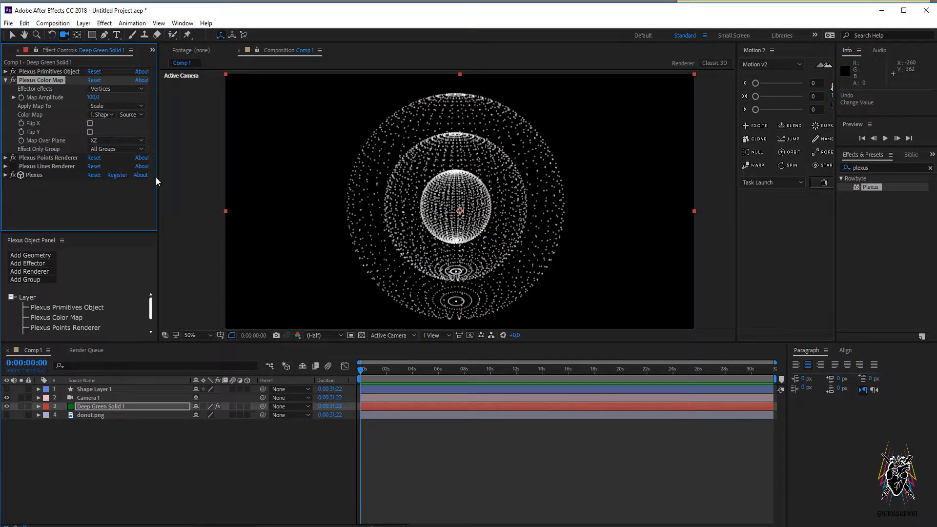
left_click(98, 107)
left_click(110, 139)
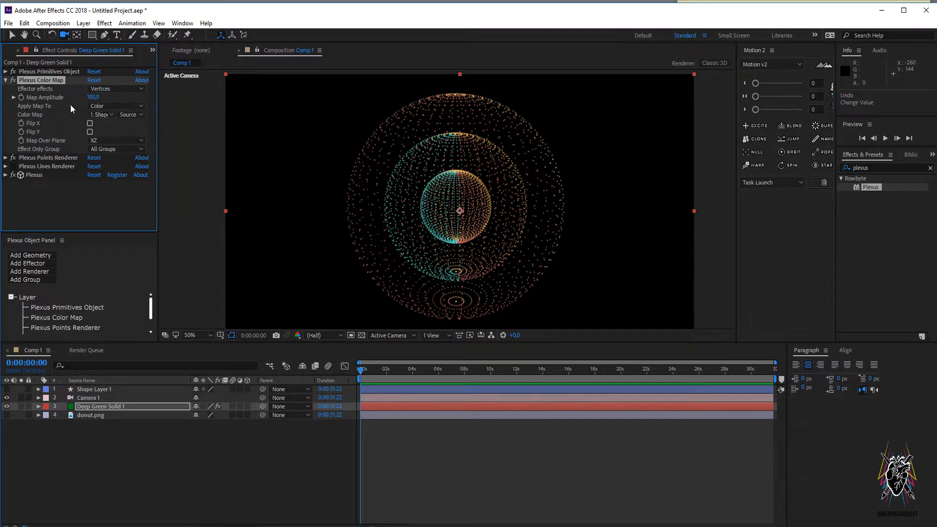
Test Flip X and Flip Y on the Plexus Color Map, leaving both off.
left_click(91, 123)
left_click(90, 124)
left_click(90, 123)
left_click(89, 132)
left_click(90, 132)
left_click(89, 132)
Move Rectangle 2 within Shape Layer 1 to a position of about 906, -402.
left_click(81, 389)
left_click(39, 389)
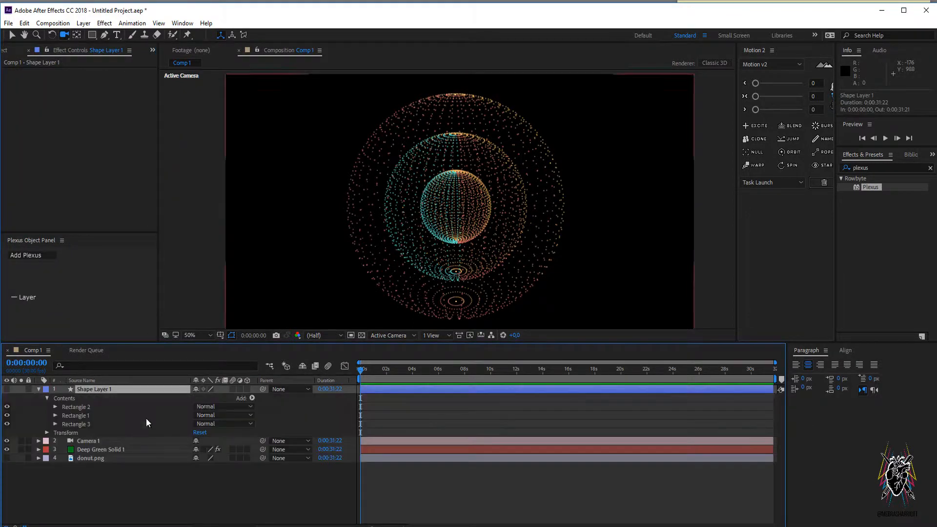
left_click(66, 408)
left_click(55, 406)
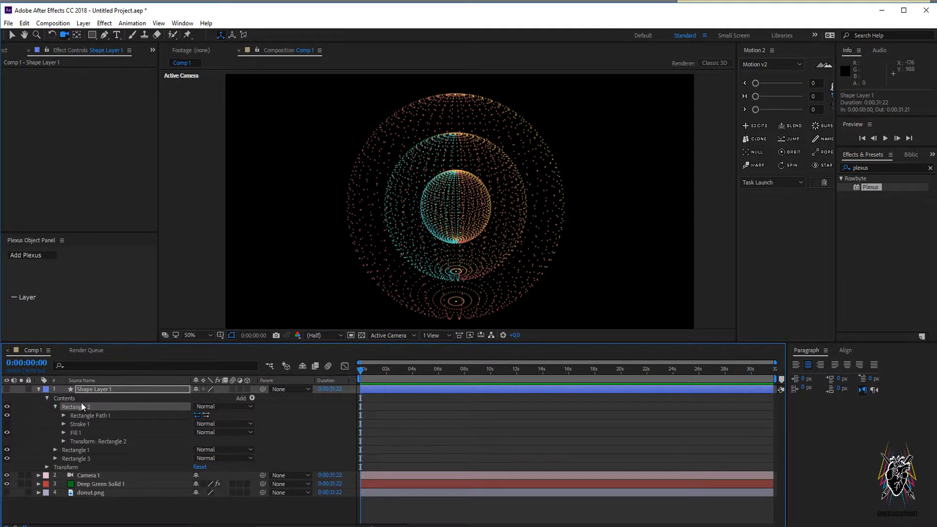
left_click(63, 441)
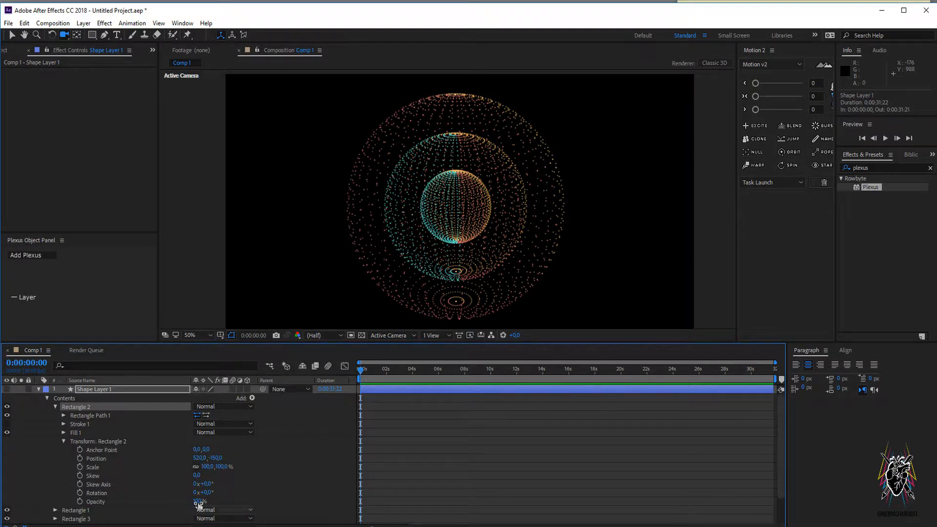
left_click_drag(199, 458, 422, 459)
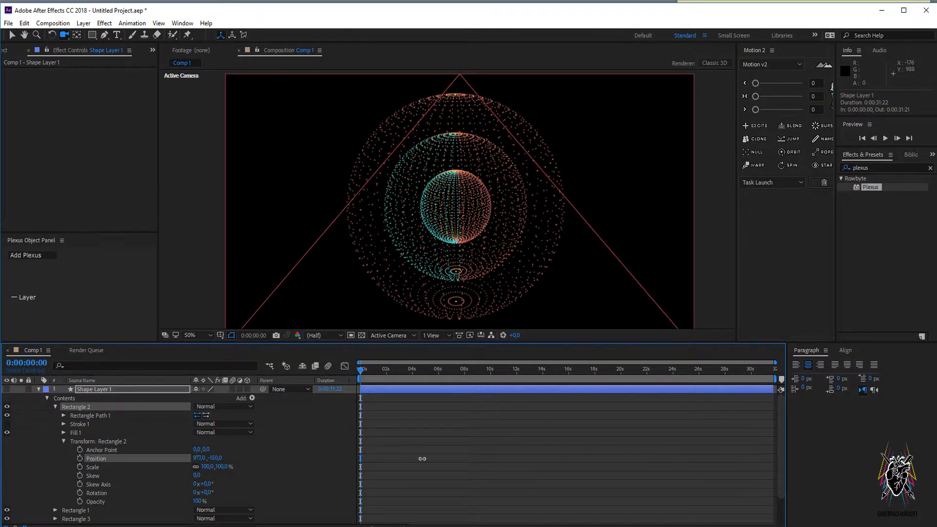
left_click_drag(215, 457, 439, 457)
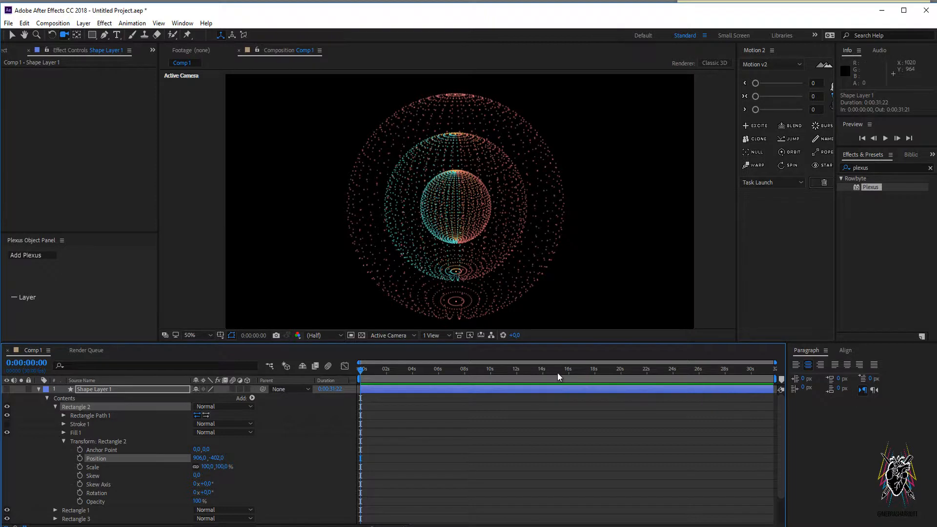
left_click(118, 391)
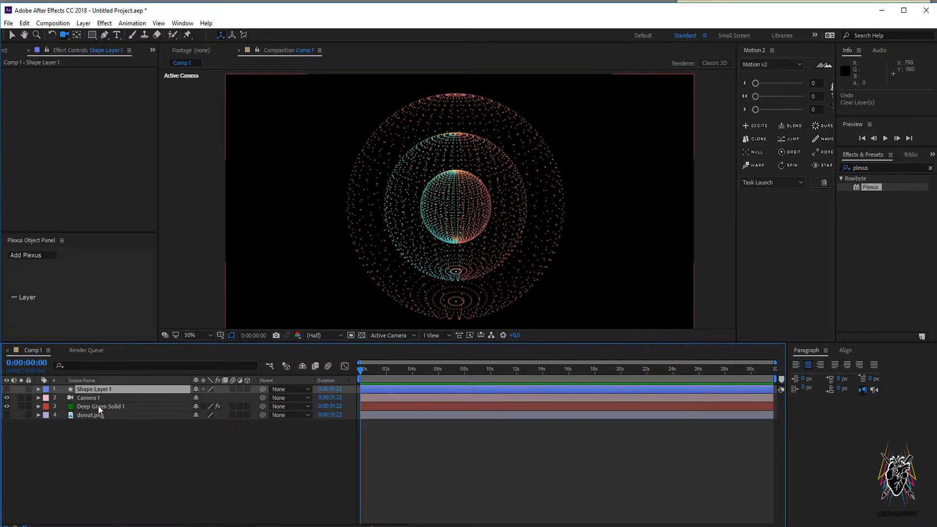
Add a Plexus Shade Effector to Deep Green Solid 1 and collapse the Color Map settings.
left_click(98, 406)
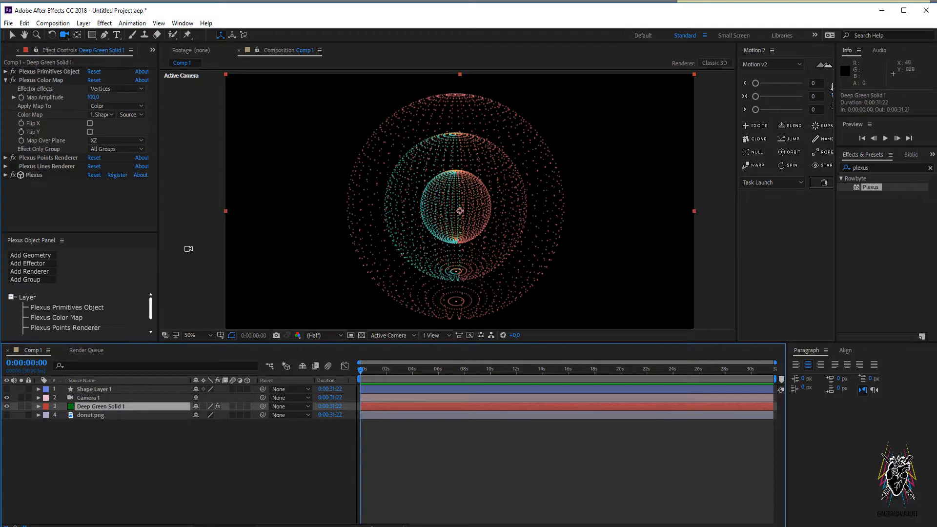
left_click(36, 265)
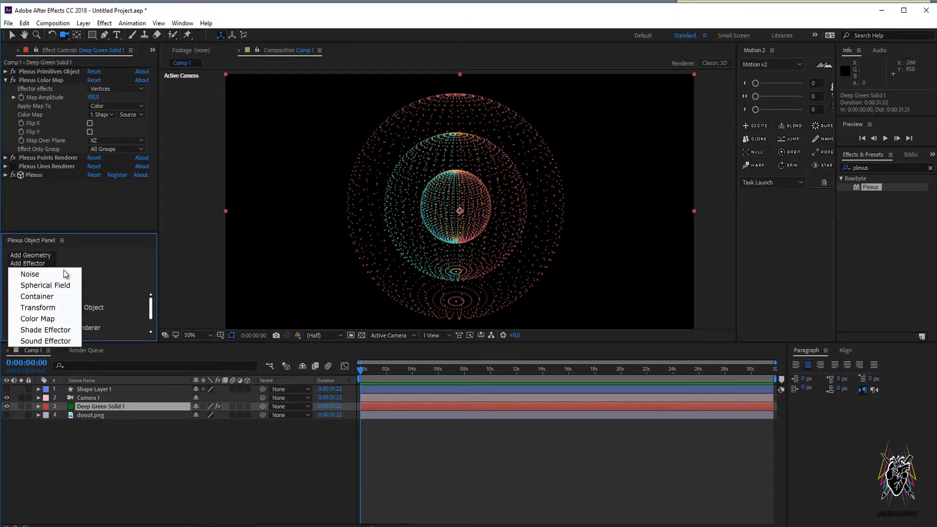
left_click(62, 330)
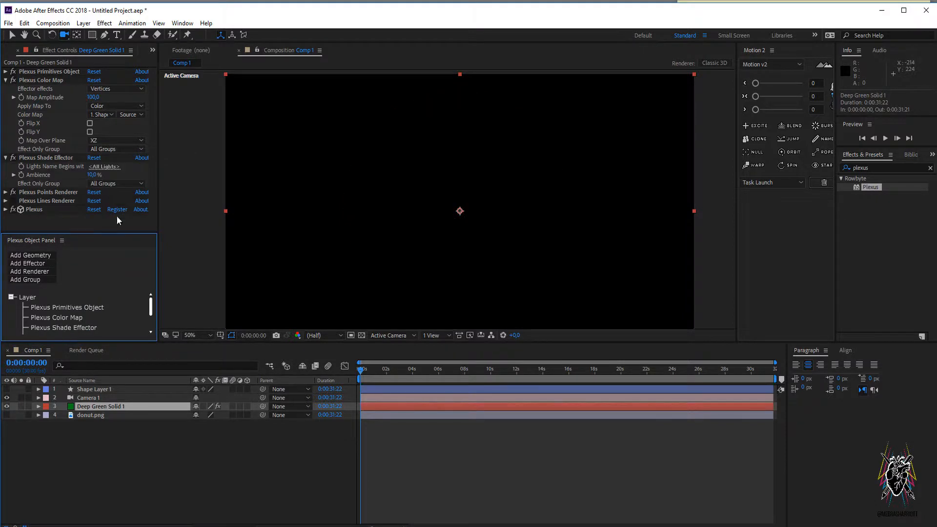
left_click(5, 79)
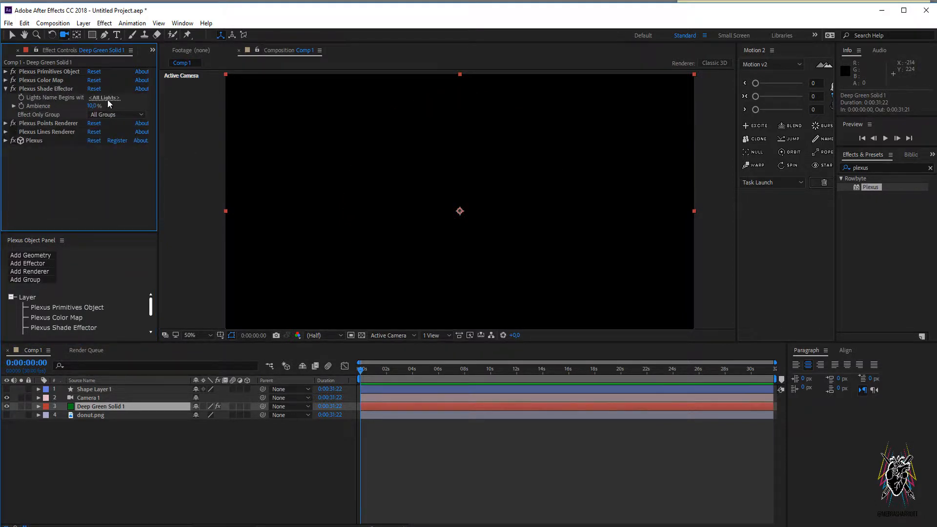
Add a point light named Point Light 1 with 100% intensity and no falloff.
right_click(158, 434)
mouse_move(221, 321)
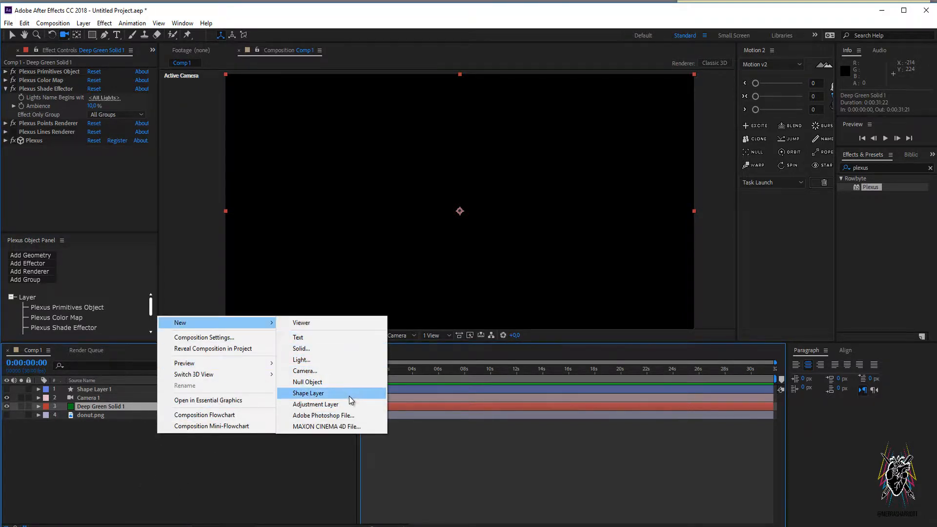
left_click(341, 362)
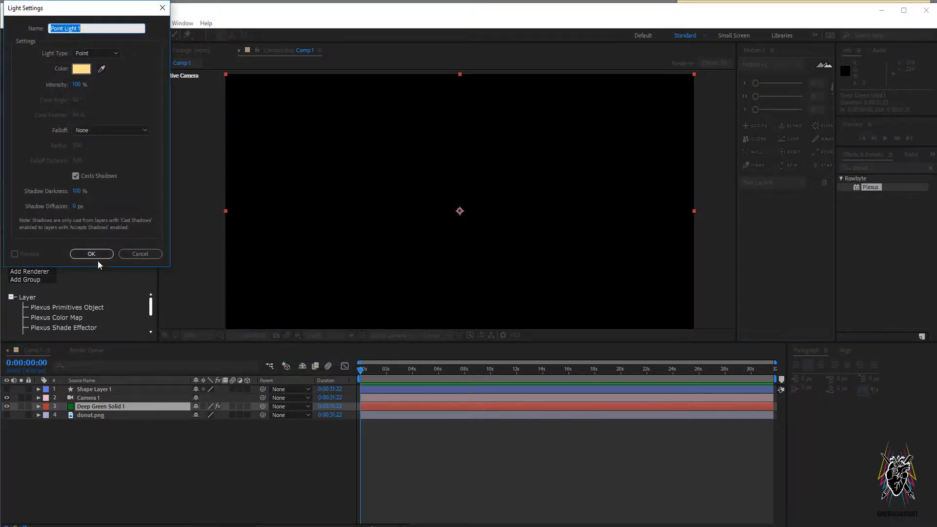
left_click(96, 256)
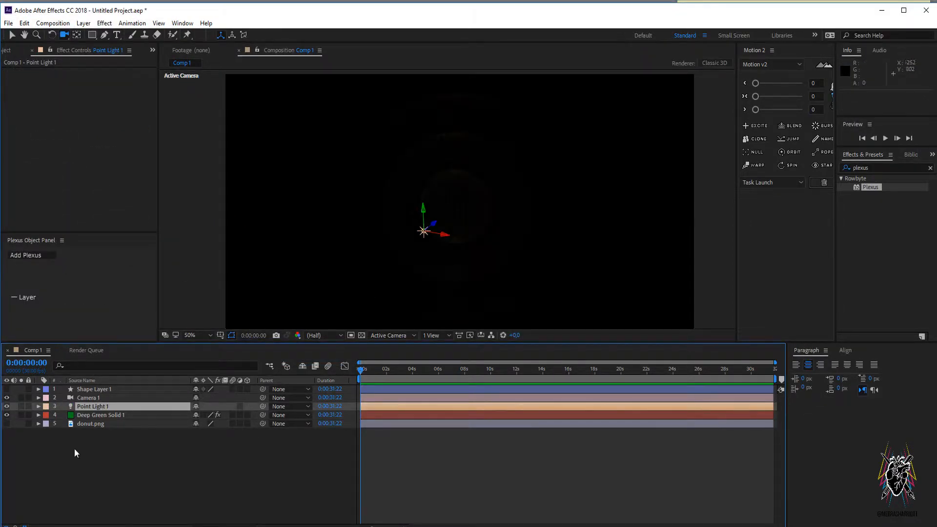
Show two views side by side and move the point light in the Top view to about 1640, 460, -1571.
left_click(445, 335)
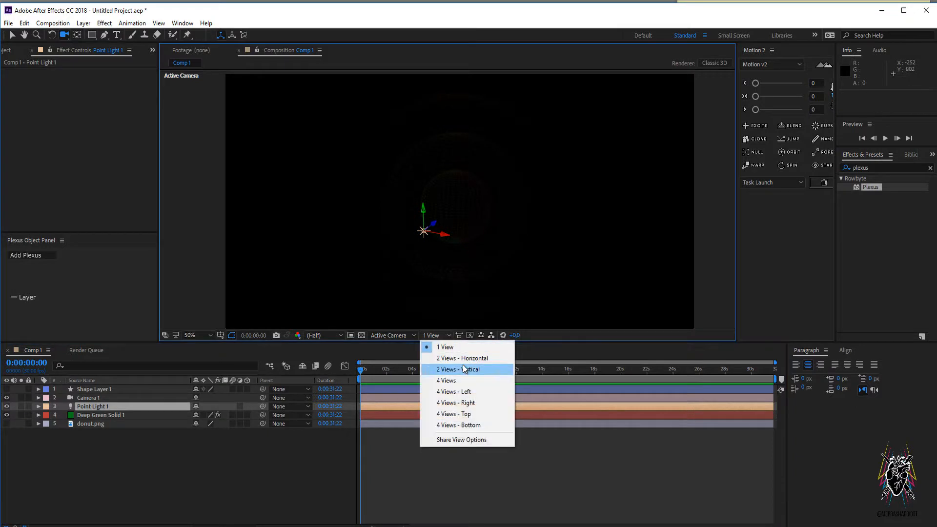
left_click(463, 364)
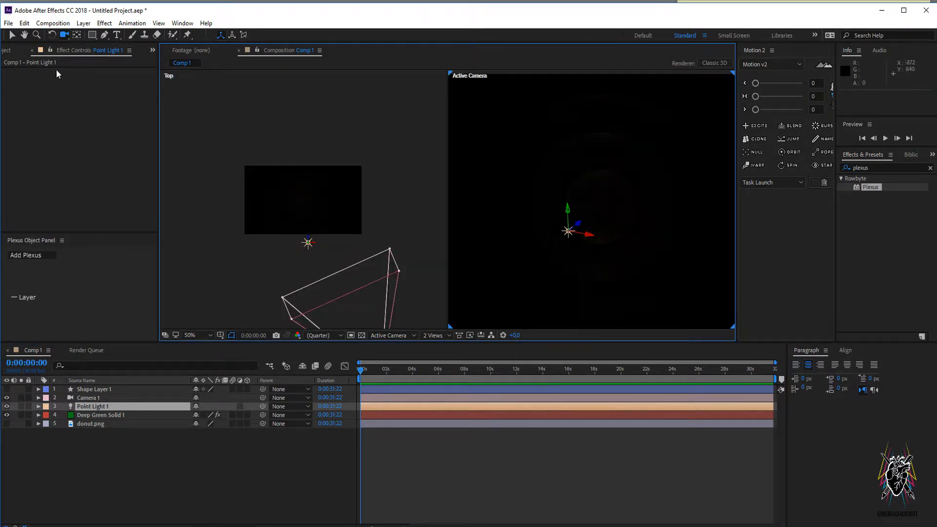
left_click(10, 34)
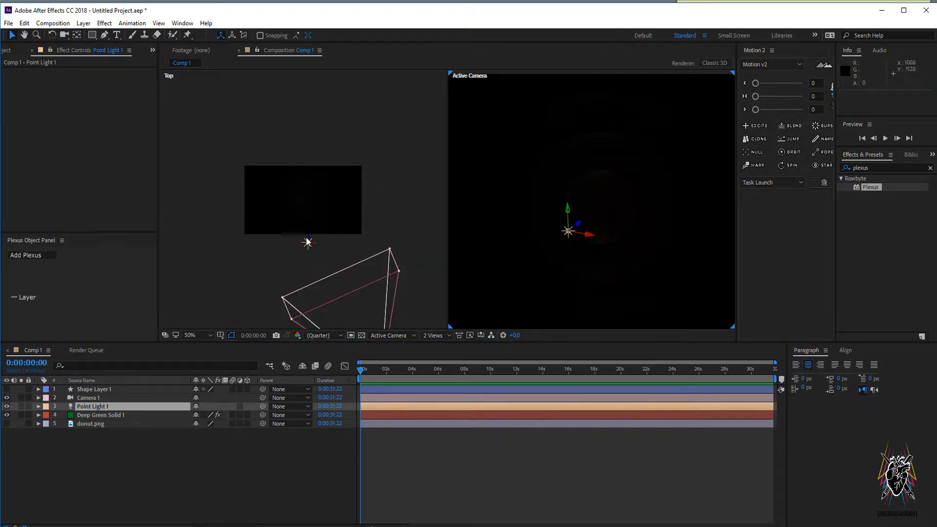
left_click_drag(308, 242, 344, 300)
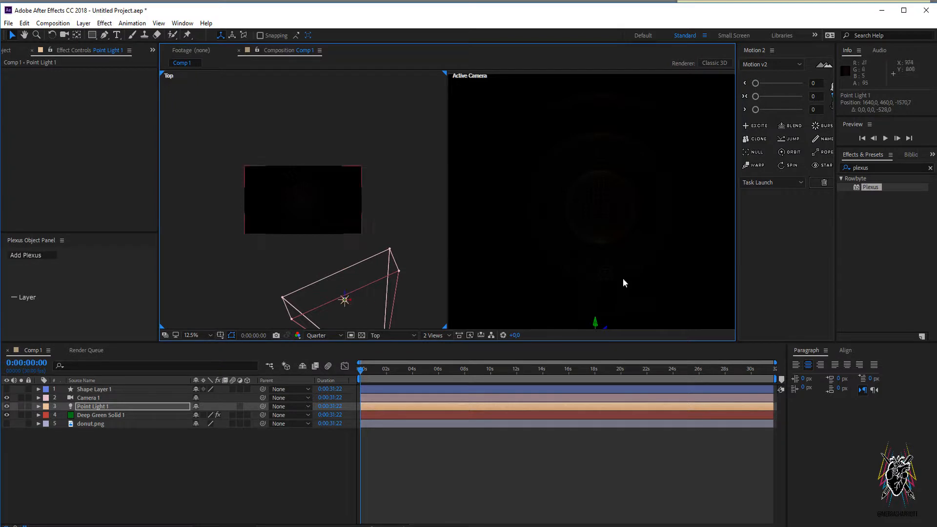
Reset Camera 1's transform and move the point light along X to about 936.
left_click(106, 396)
key("ctrl+grave")
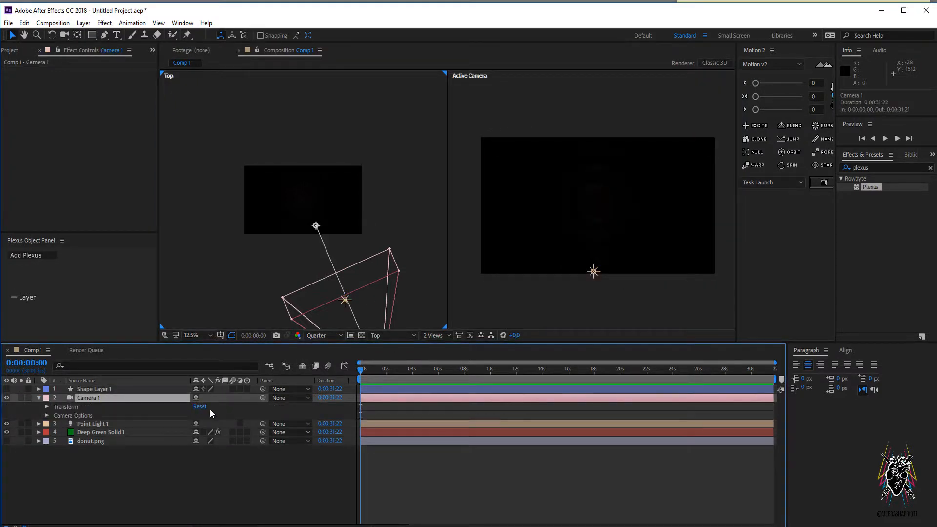
left_click(204, 408)
left_click(345, 300)
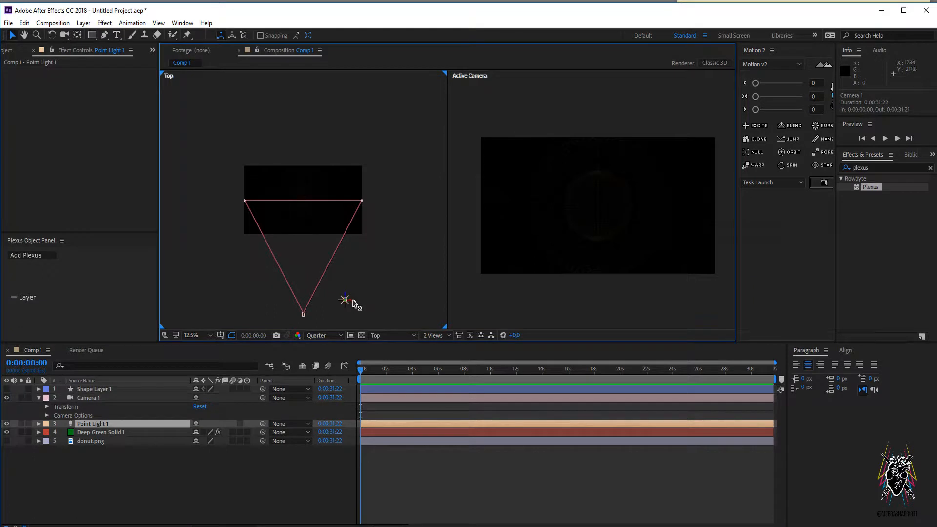
left_click_drag(352, 300, 309, 302)
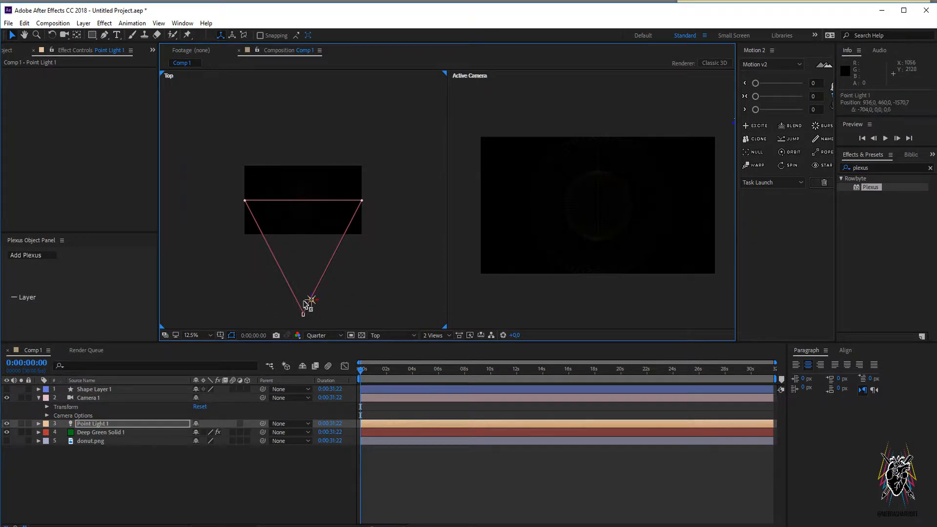
Turn the Plexus Shade Effector off and back on to compare the spheres with and without shading.
left_click(101, 433)
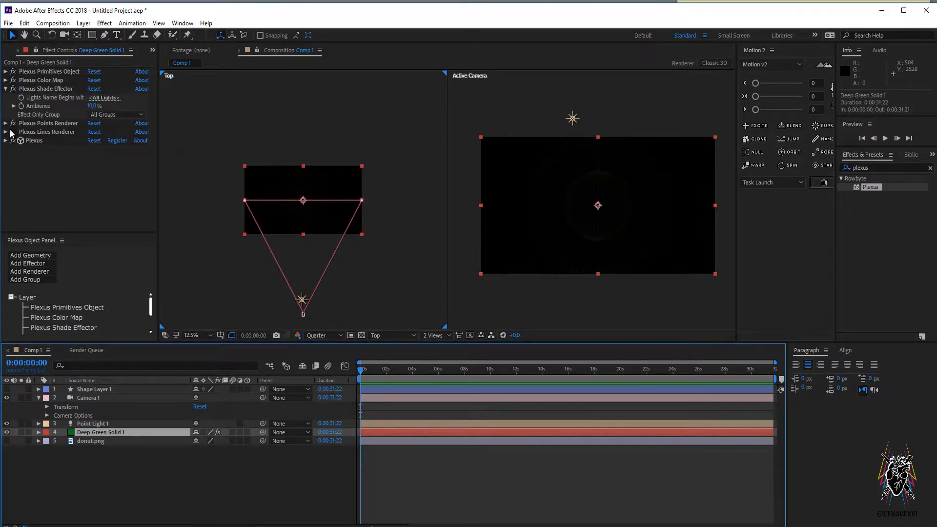
left_click(13, 89)
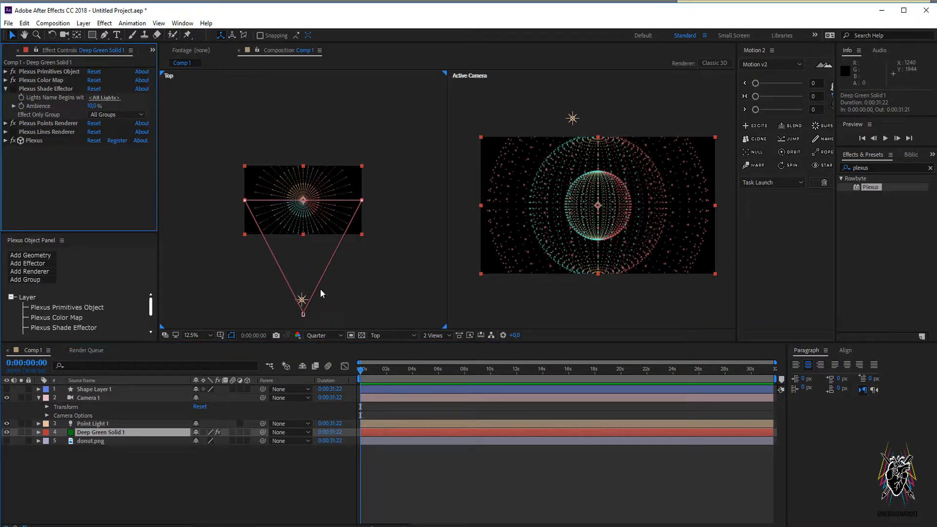
left_click(303, 300)
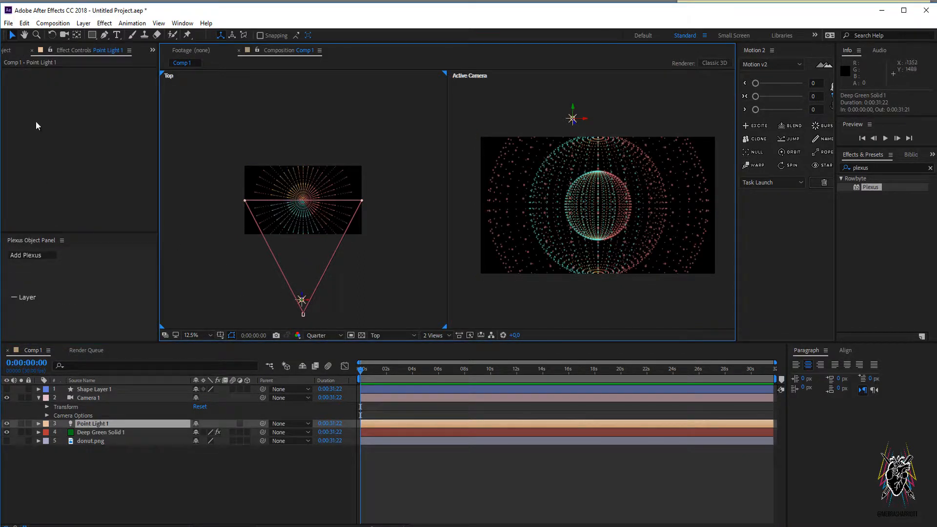
left_click(78, 433)
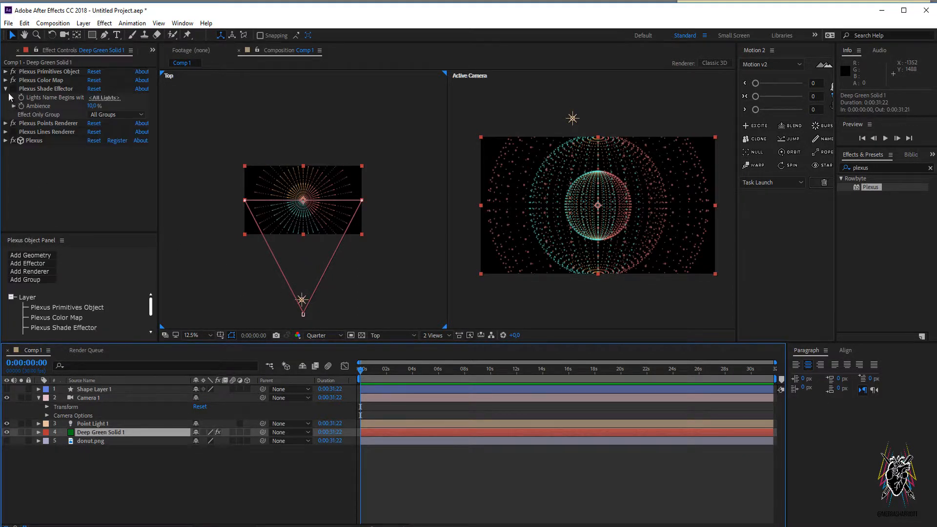
left_click(13, 89)
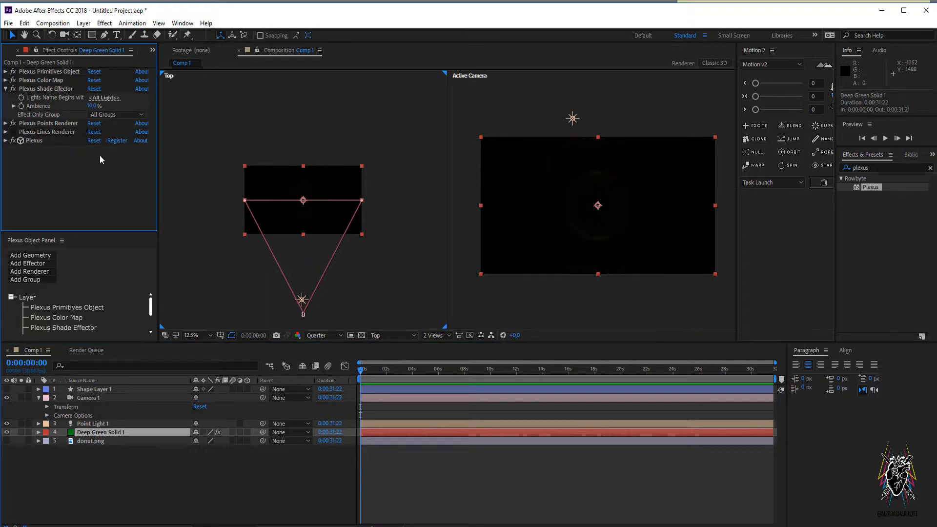
Move the point light along Z toward the spheres, to a depth of about -299.
left_click(302, 299)
left_click_drag(303, 296, 302, 220)
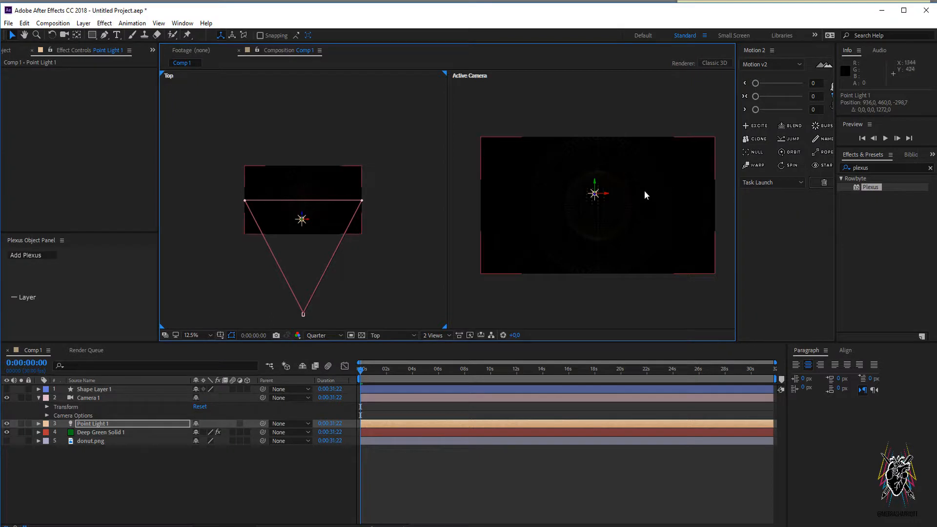
scroll(630, 189, "up", 3)
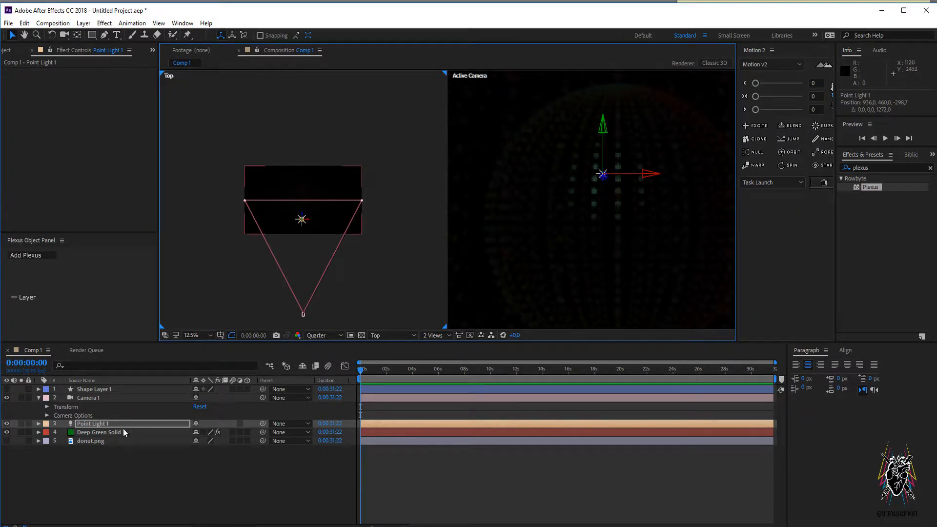
Raise Point Light 1's intensity to 415% in its light options.
left_click(39, 424)
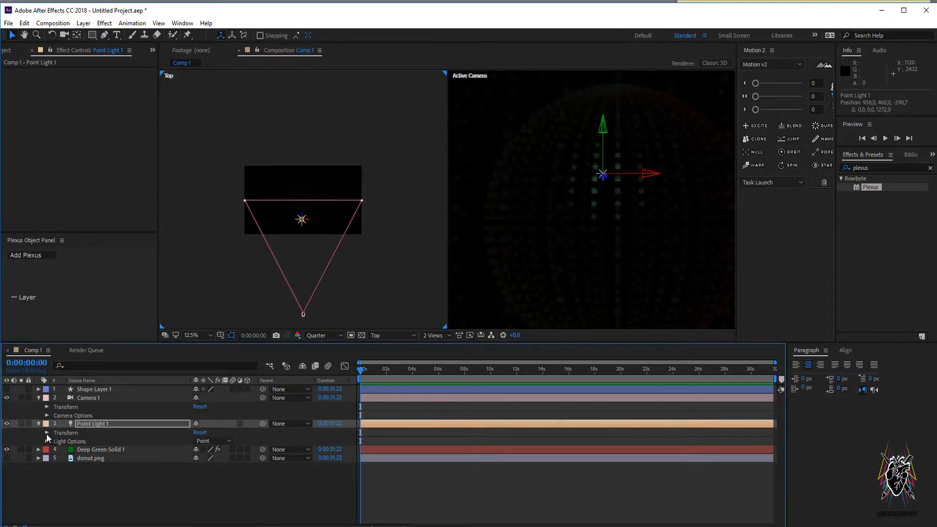
left_click(48, 441)
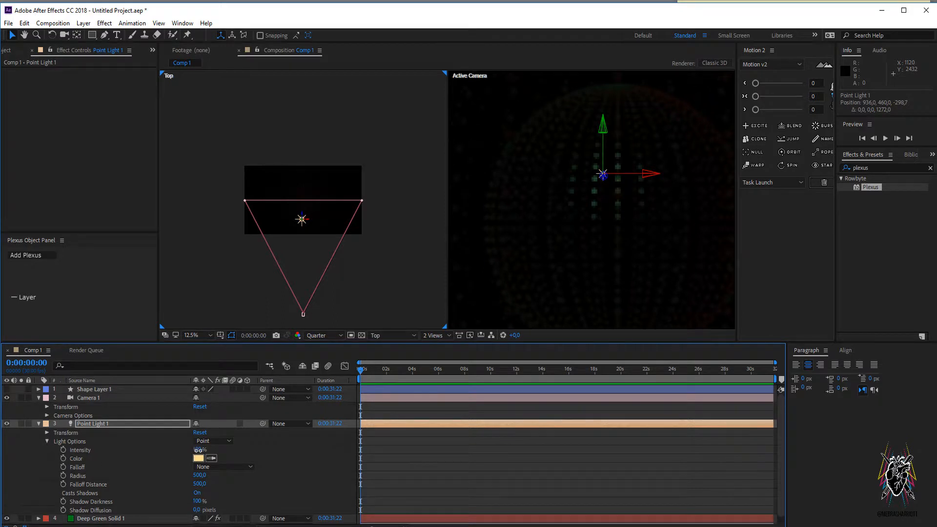
left_click_drag(198, 450, 245, 450)
left_click_drag(302, 446, 341, 443)
scroll(329, 248, "down", 1)
scroll(617, 211, "down", 1)
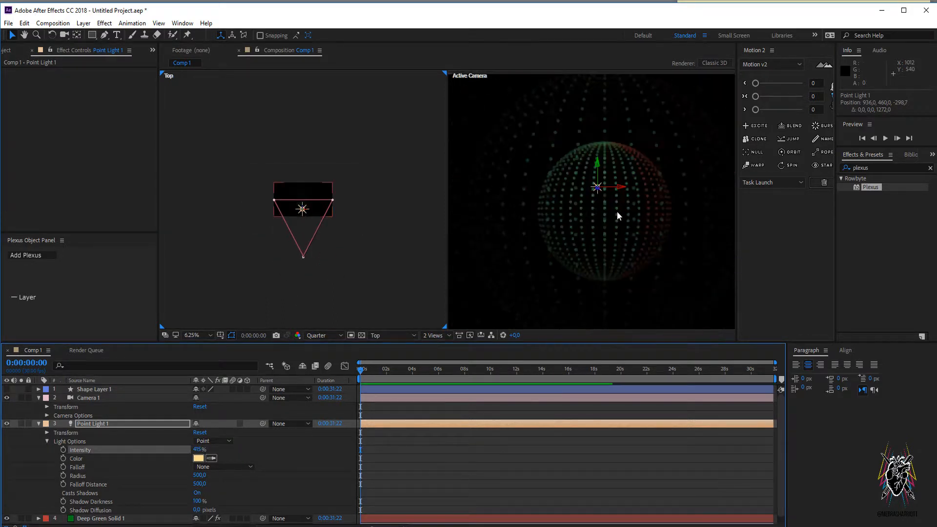
scroll(616, 220, "down", 1)
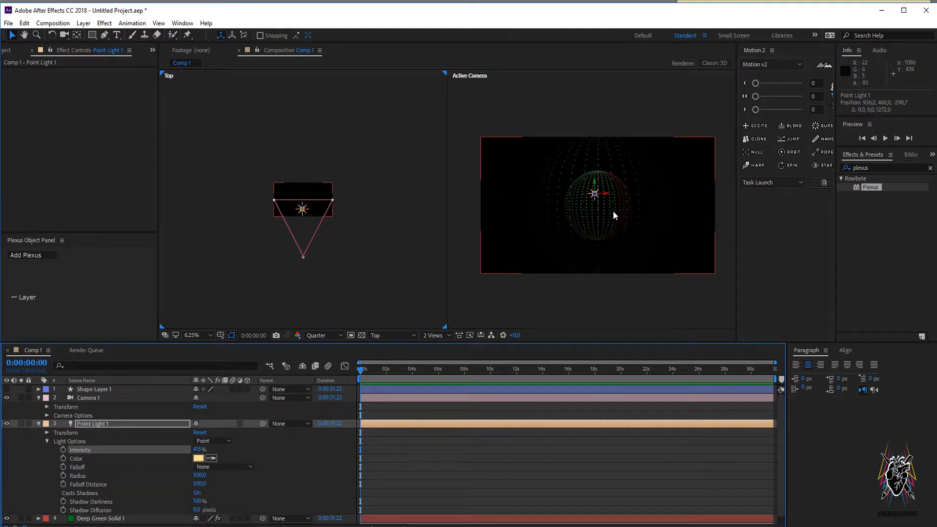
Slide Point Light 1 along X across the spheres, leaving it at about 888, and collapse its layer properties.
mouse_move(608, 194)
left_mouse_down()
mouse_move(690, 200)
mouse_move(510, 206)
mouse_move(663, 210)
mouse_move(565, 212)
mouse_move(598, 210)
left_mouse_up()
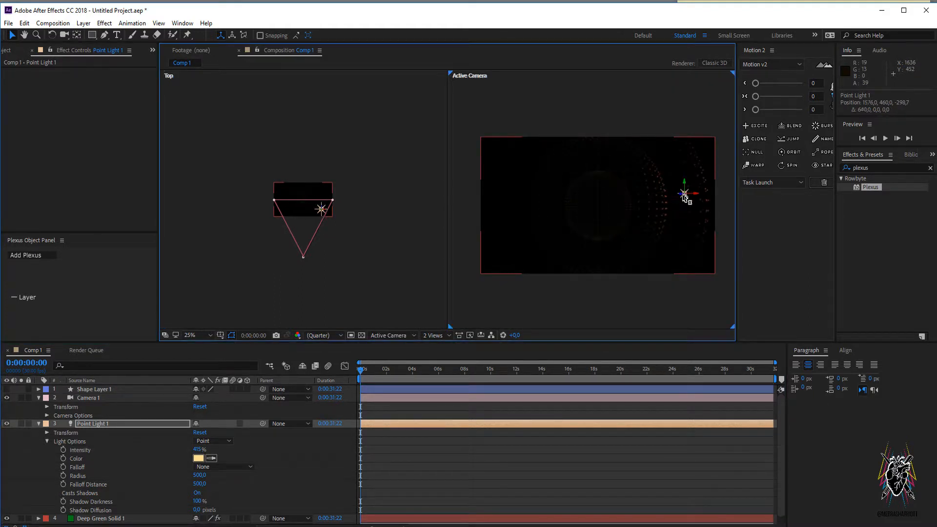
left_click(39, 423)
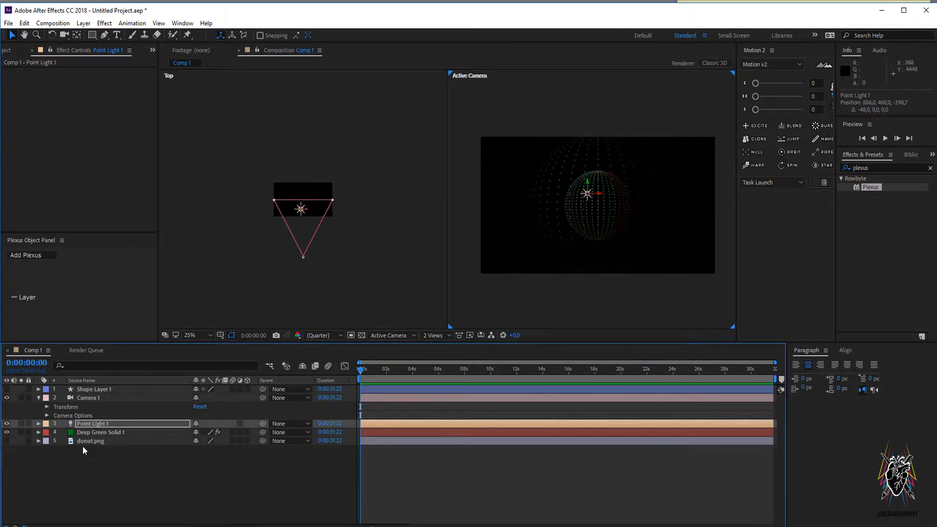
Raise the Plexus Shade Effector's ambience to 43% and move Point Light 1 along X to about 1432.
left_click(92, 432)
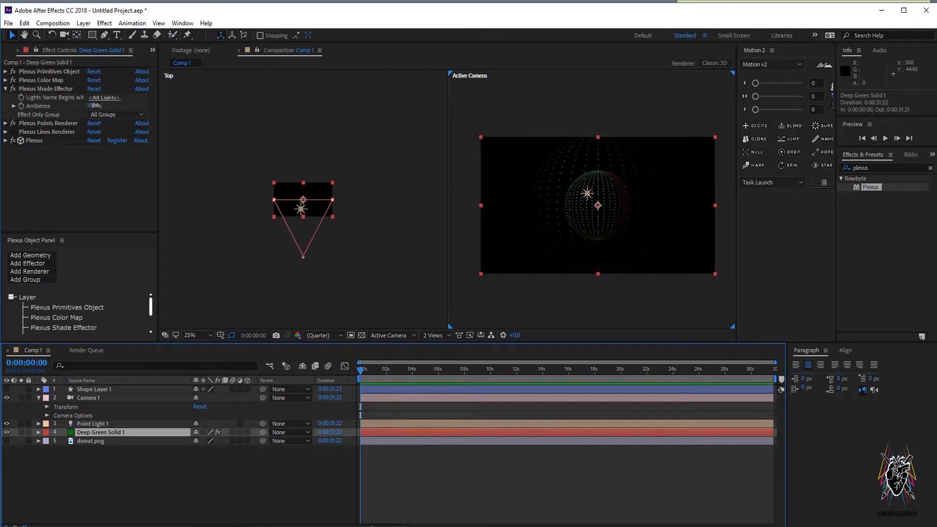
left_click_drag(97, 105, 118, 113)
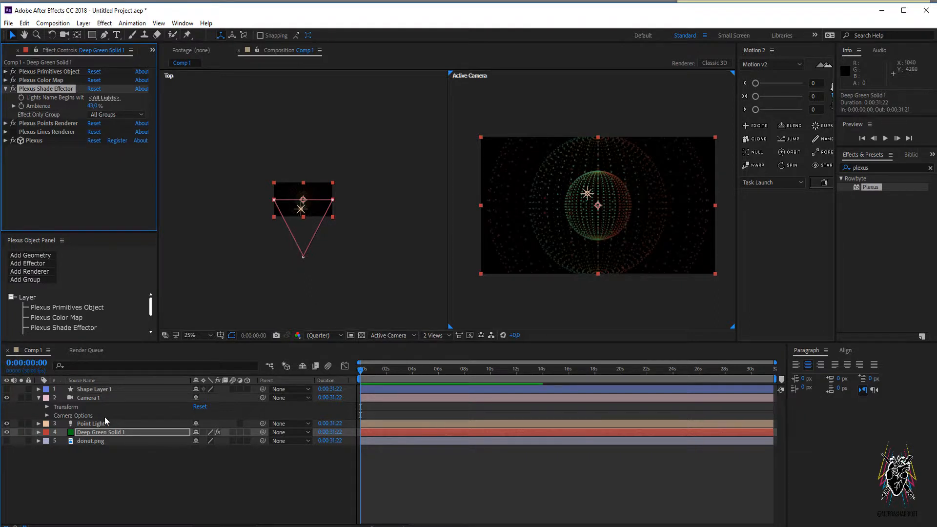
left_click(116, 423)
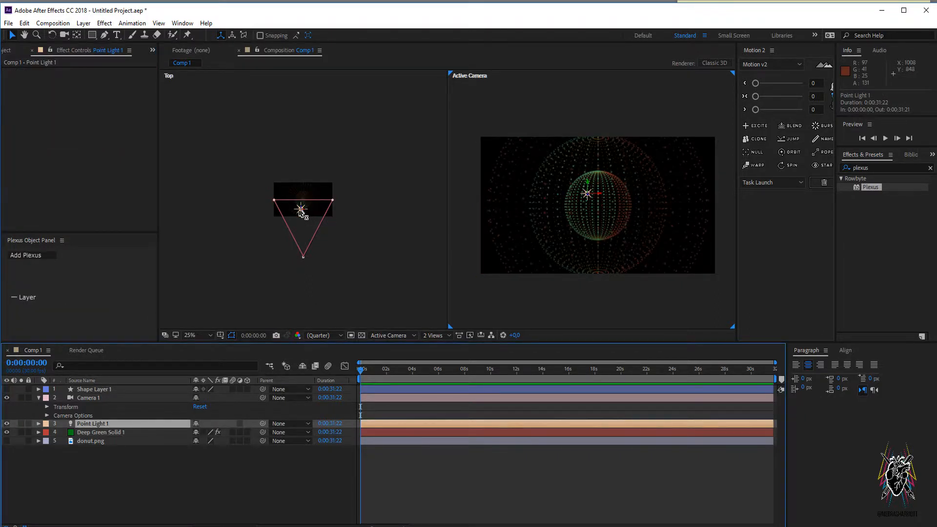
left_click_drag(303, 210, 321, 231)
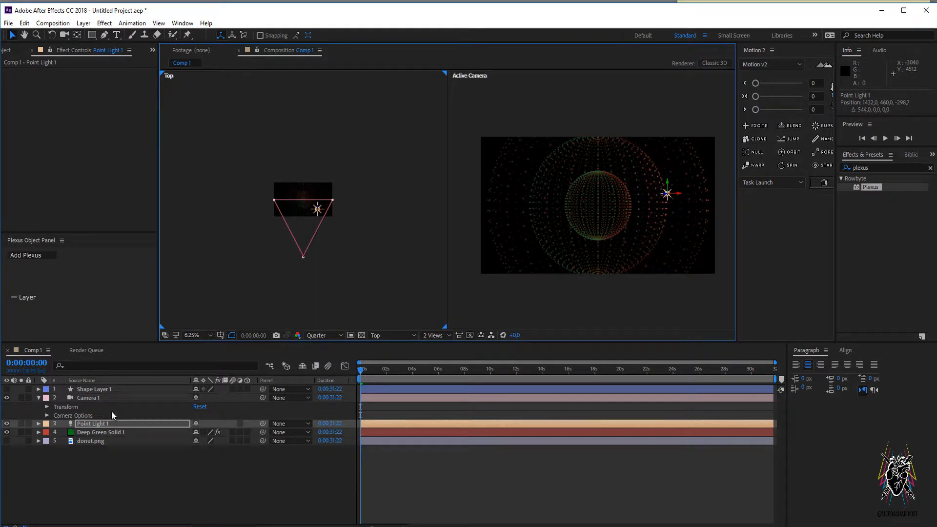
Delete the Plexus Shade Effector from Deep Green Solid 1 and remove Point Light 1 from the composition.
left_click(113, 423)
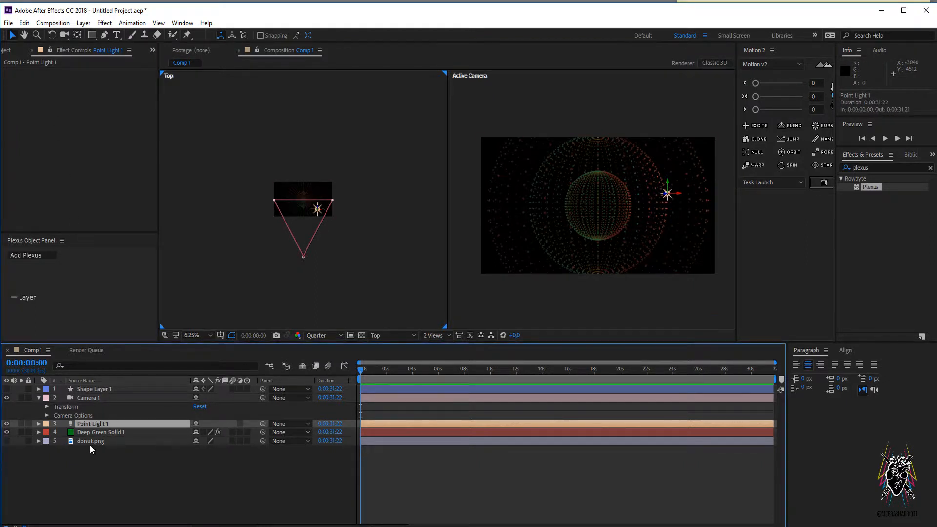
left_click(102, 433)
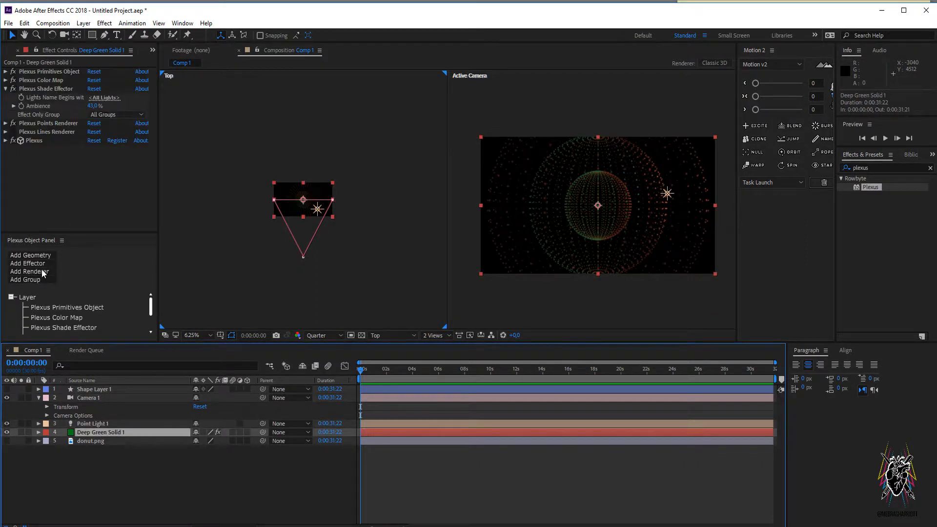
left_click(52, 90)
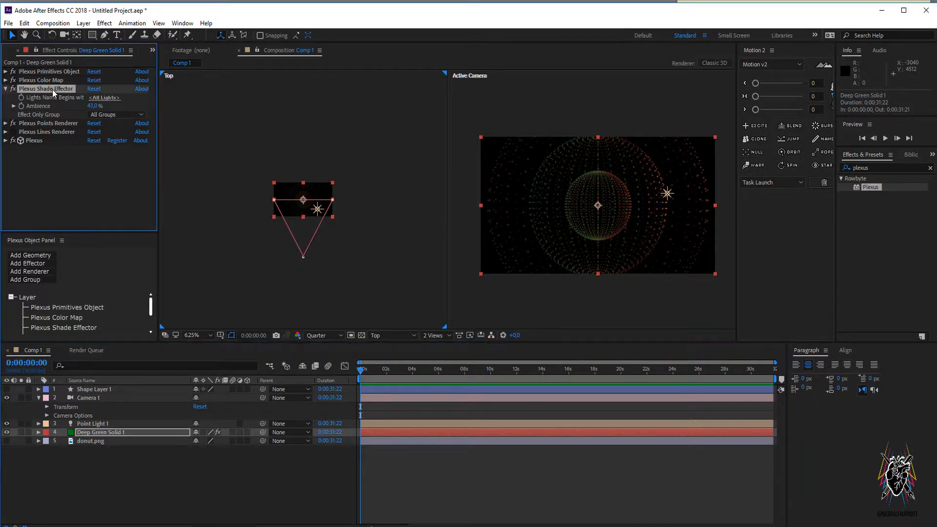
key("Delete")
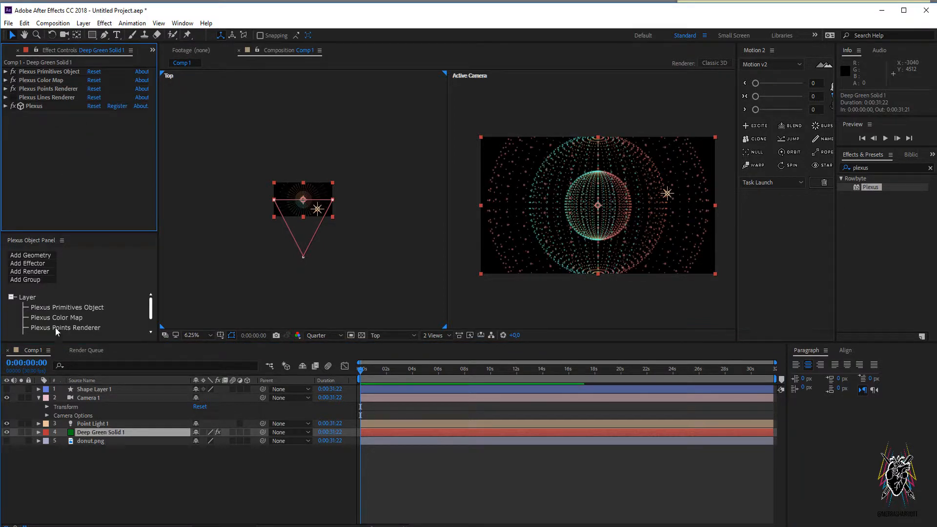
left_click(105, 423)
key("Delete")
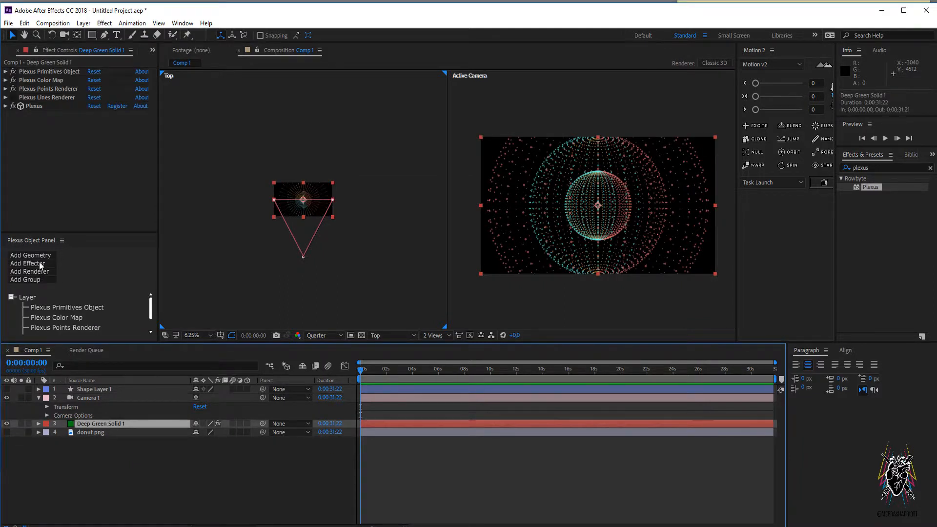
Add a Plexus Sound Effector to Deep Green Solid 1 and place Van - Damme.mp3 below the other layers in Comp 1.
left_click(29, 263)
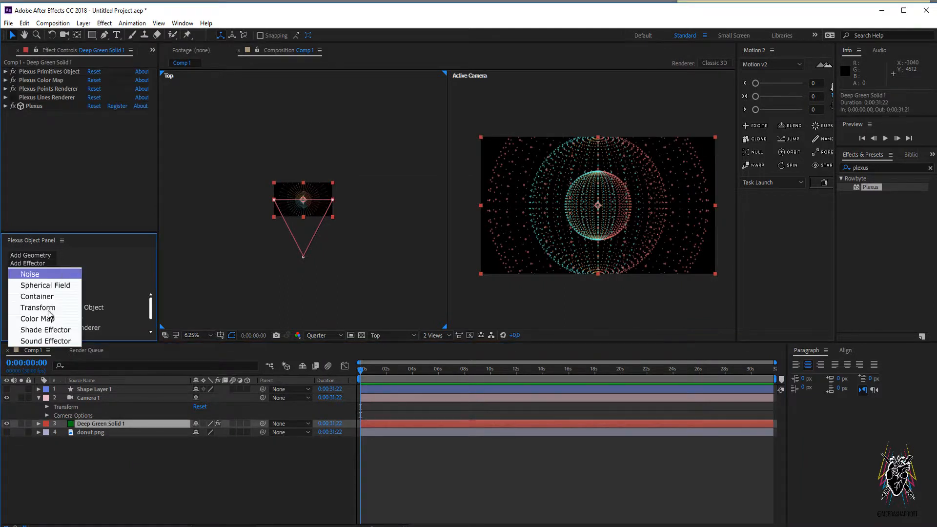
left_click(57, 342)
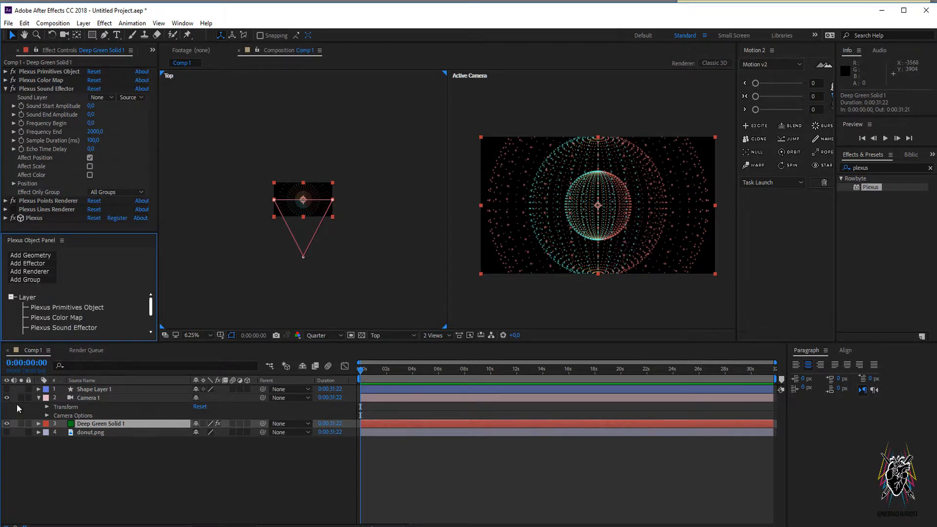
left_click(5, 51)
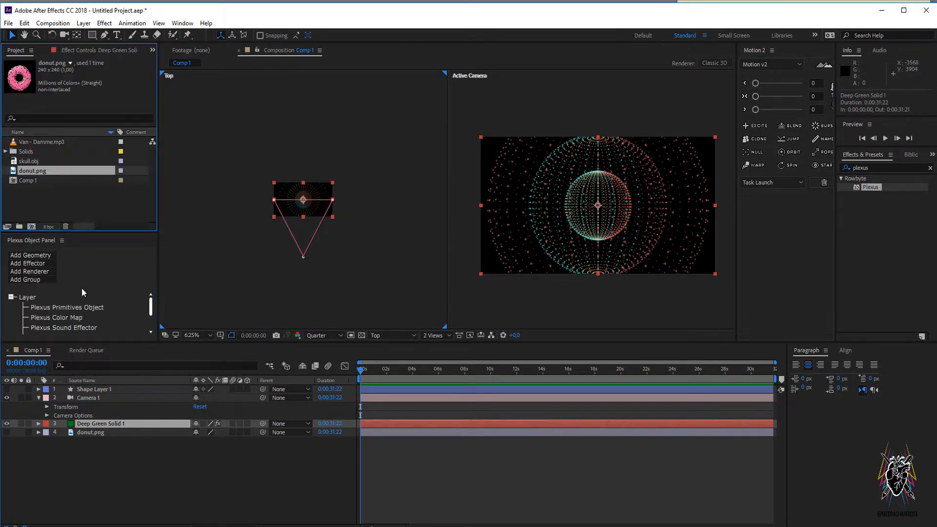
left_click_drag(43, 142, 157, 461)
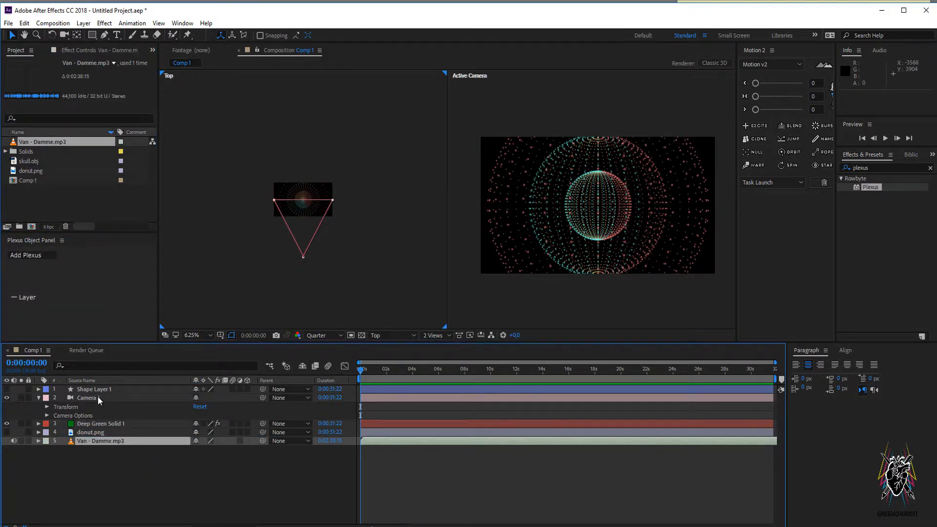
Assign Van - Damme.mp3 as the Plexus Sound Effector's sound layer on Deep Green Solid 1.
left_click(99, 422)
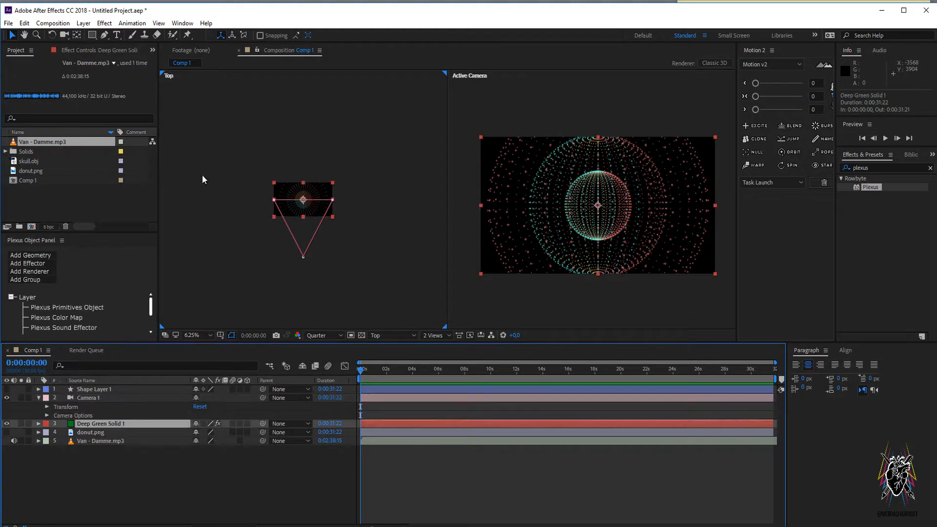
left_click(85, 49)
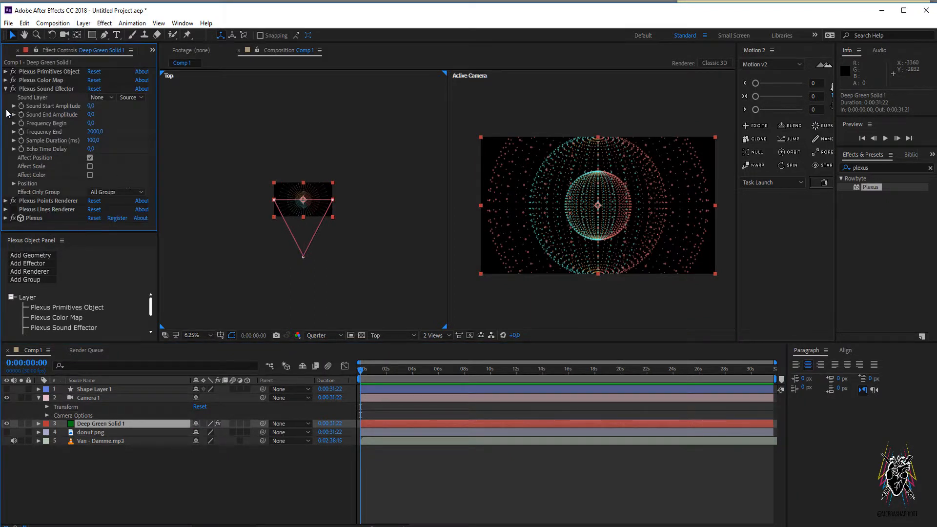
left_click(102, 98)
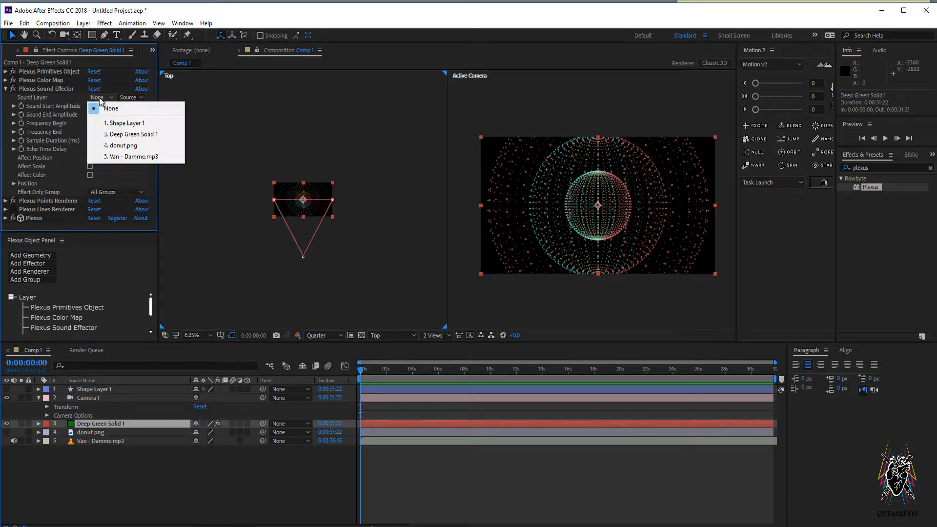
left_click(139, 156)
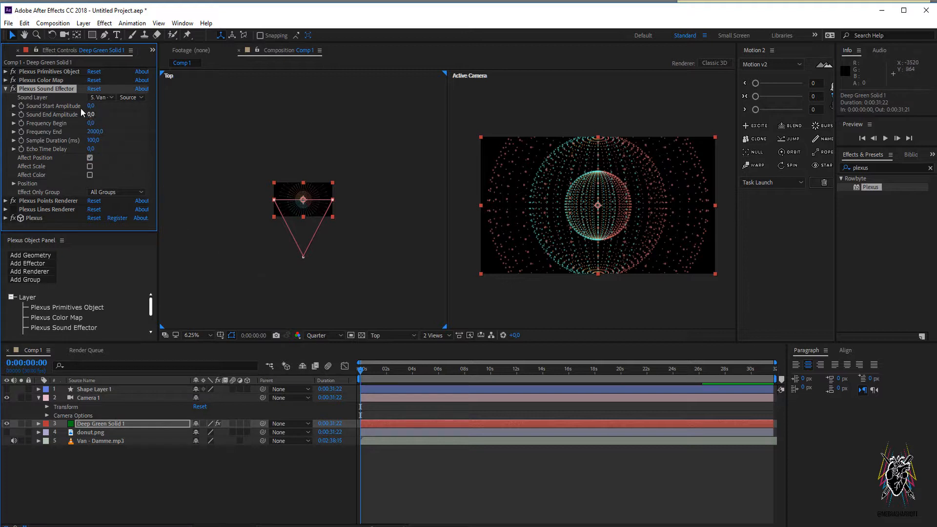
Shift the Van - Damme.mp3 layer 7 seconds earlier and return the current time to the start of the composition.
left_click_drag(363, 374, 493, 396)
left_click(452, 443)
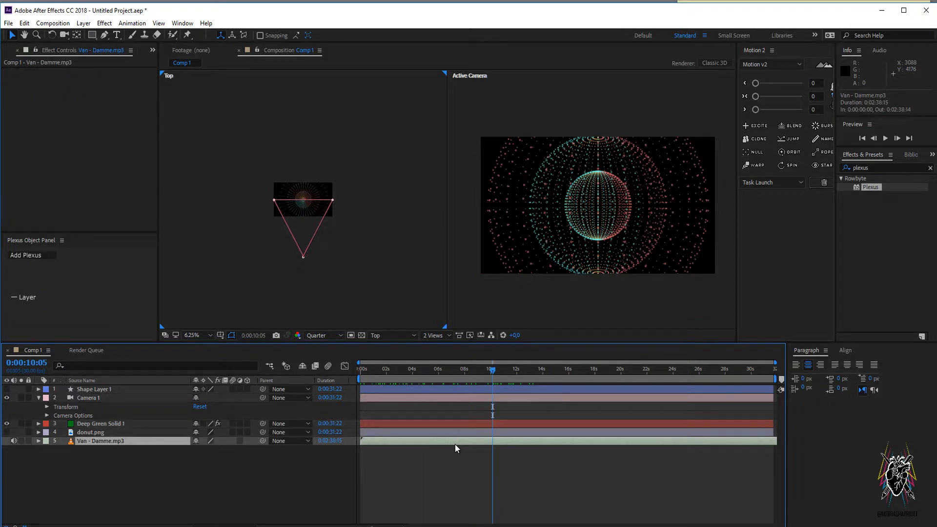
left_click_drag(455, 445, 368, 440)
left_click_drag(491, 377, 329, 388)
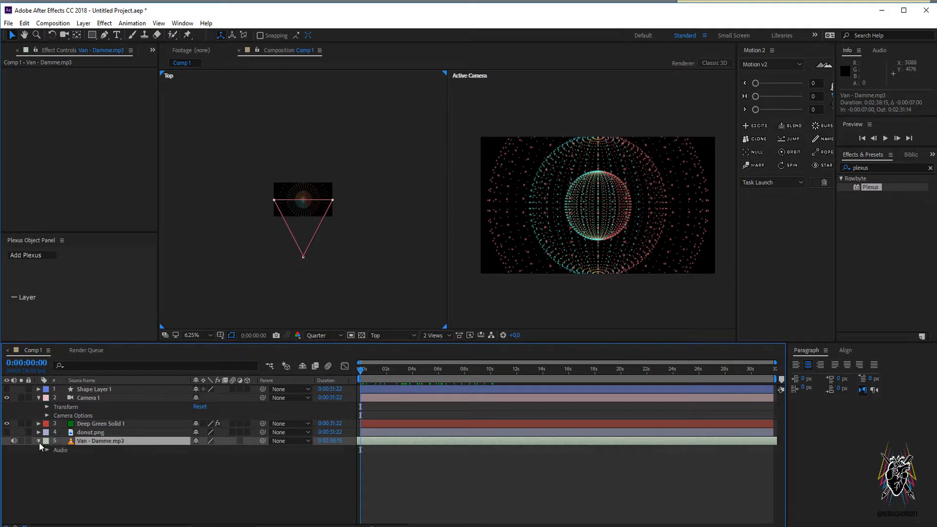
Check the Van - Damme.mp3 layer's audio waveform and collapse its properties.
left_click(47, 450)
left_click(55, 468)
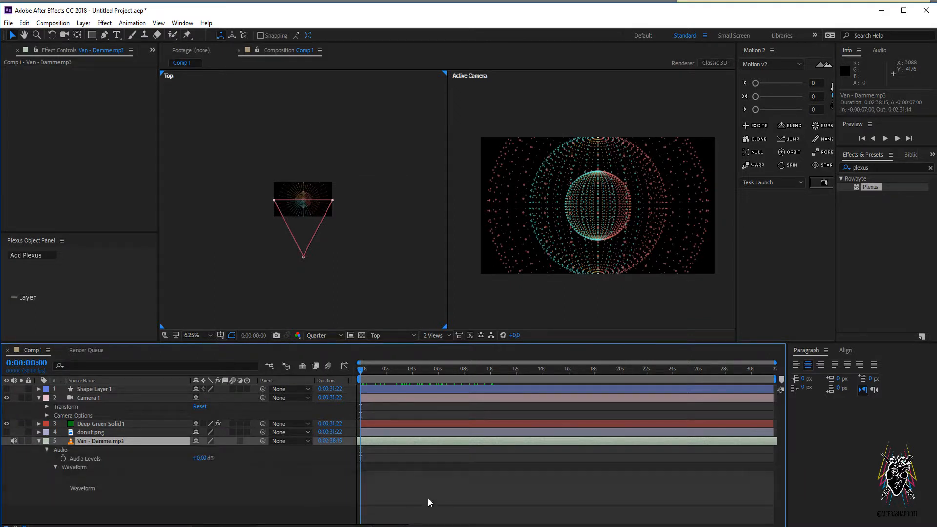
left_click(39, 441)
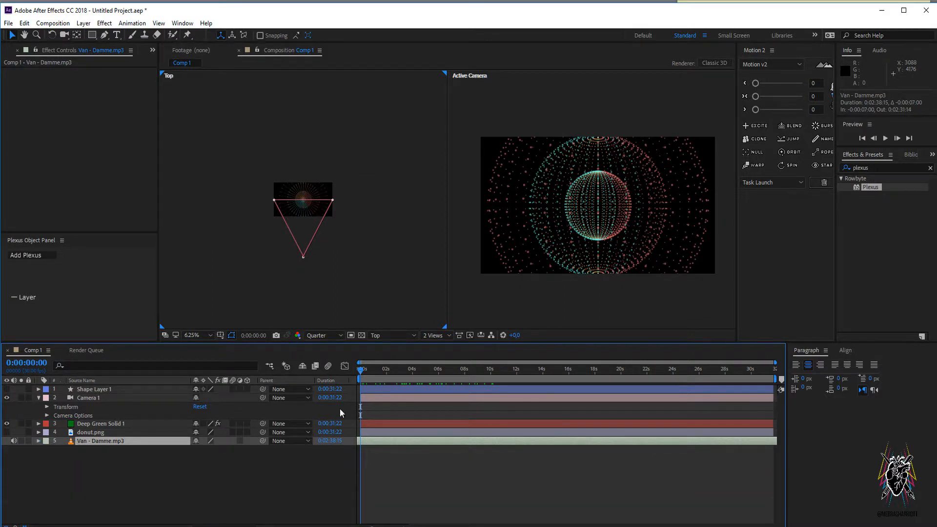
Set the Sound Effector's Sound Start Amplitude to 1518 and orbit Camera 1 to an angled view from above the spheres.
left_click(97, 423)
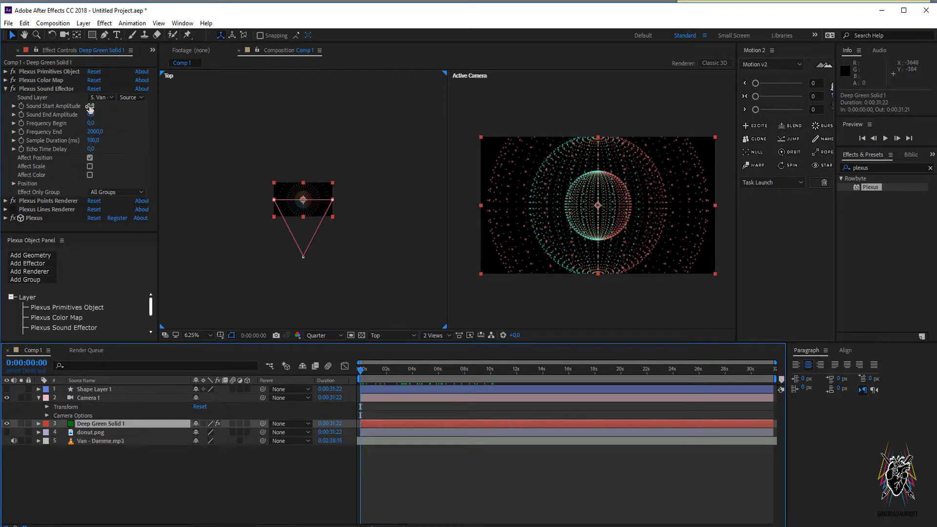
left_click_drag(90, 106, 847, 124)
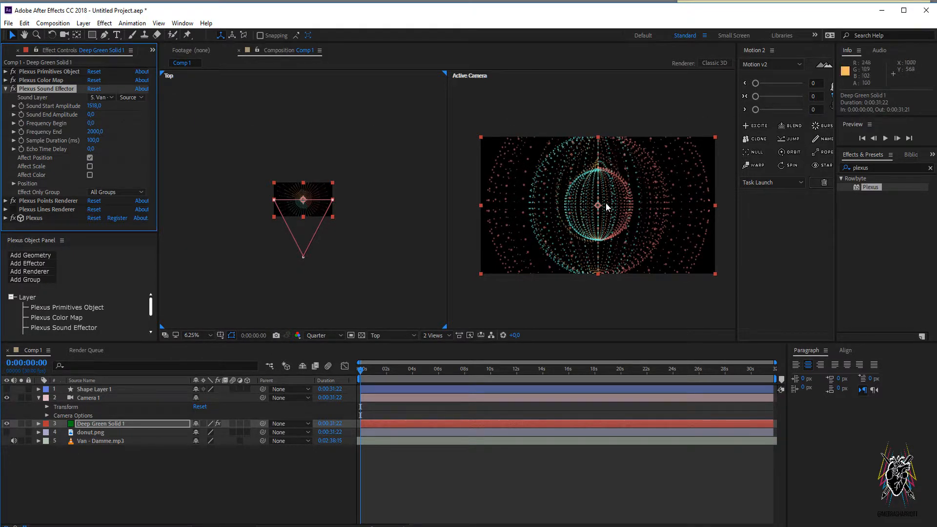
left_click(64, 34)
left_click_drag(546, 235, 630, 249)
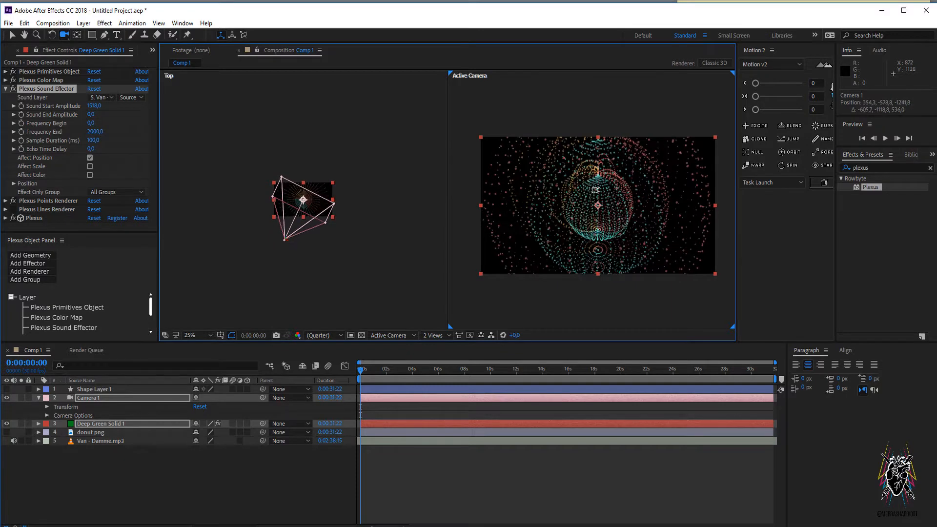
Set Sound End Amplitude to -6 and Frequency Begin to 165, scrubbing to 0:00:19:04 to check the motion.
left_click(49, 133)
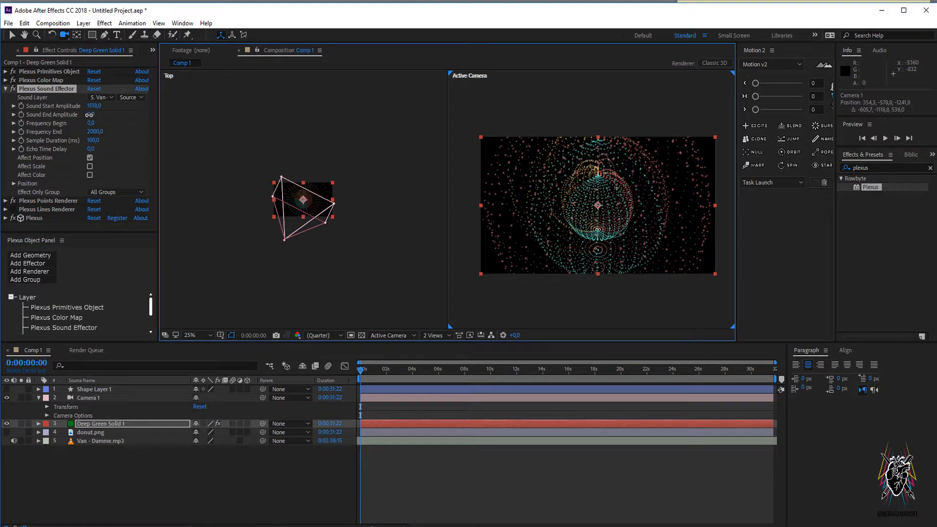
left_click_drag(89, 114, 154, 186)
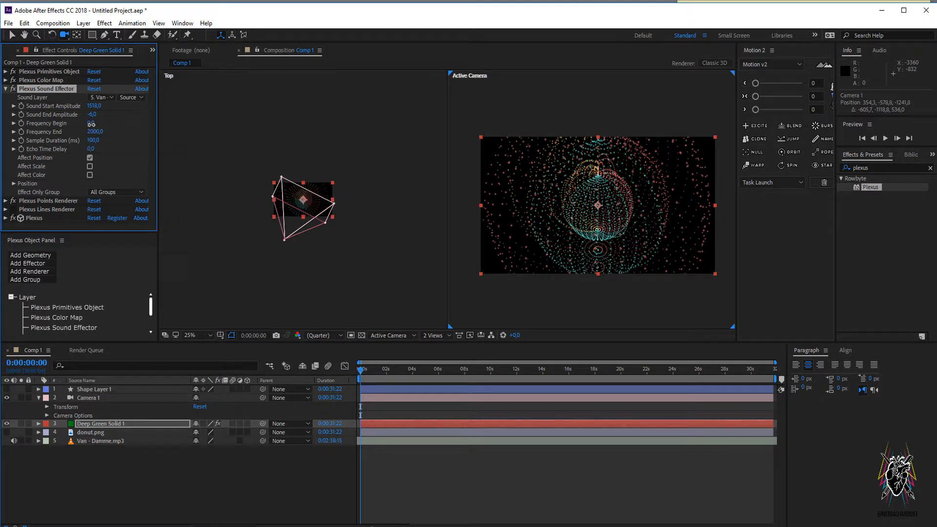
left_click_drag(90, 124, 117, 124)
left_click(195, 142)
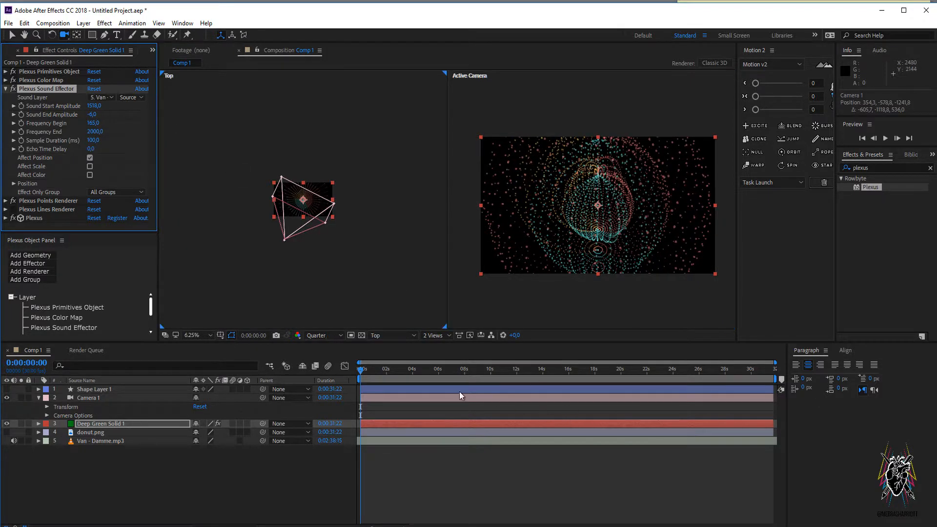
left_click_drag(364, 373, 622, 371)
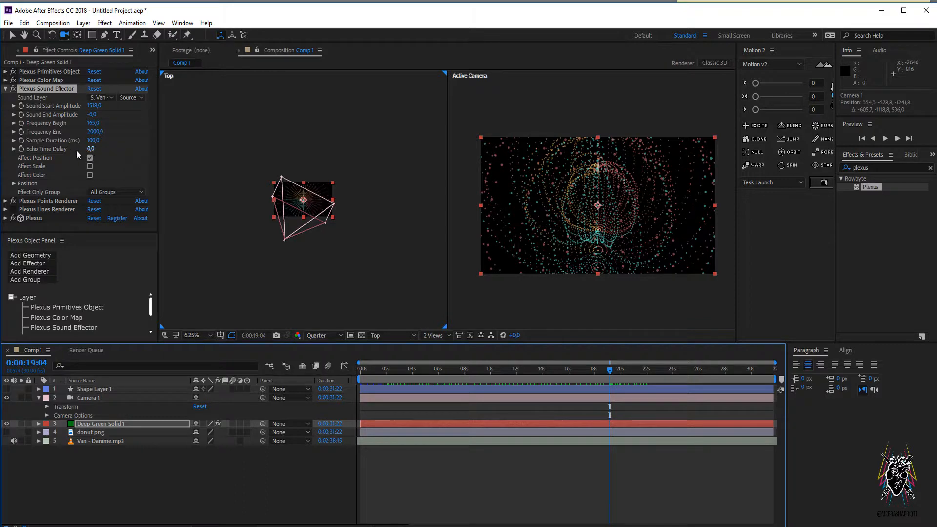
Try an Echo Time Delay of 310 while previewing the sound-driven spheres, and reset it to 0.
left_click_drag(90, 148, 149, 149)
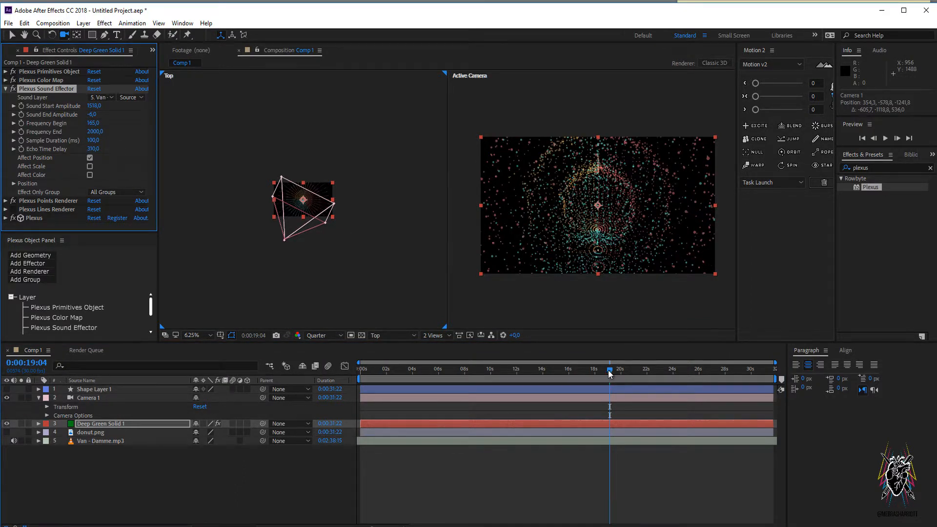
left_click_drag(610, 375, 472, 371)
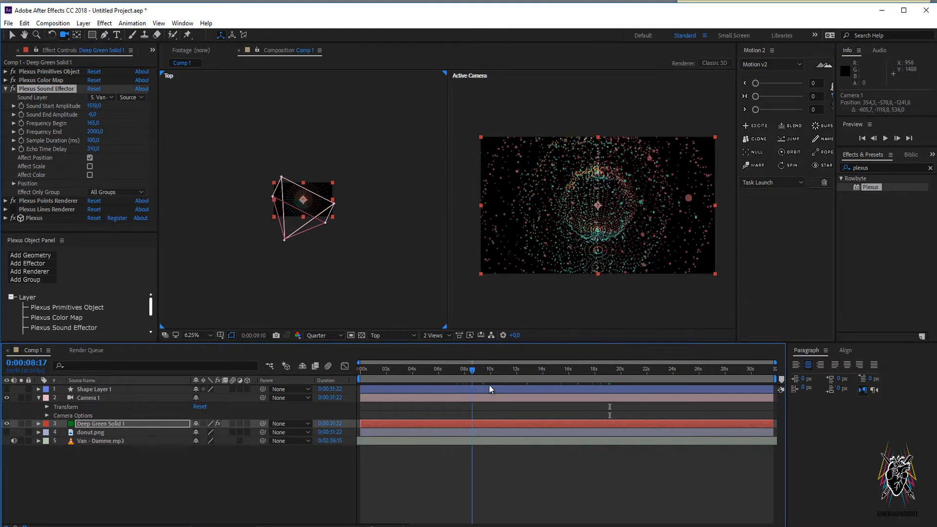
key("space")
left_click(94, 149)
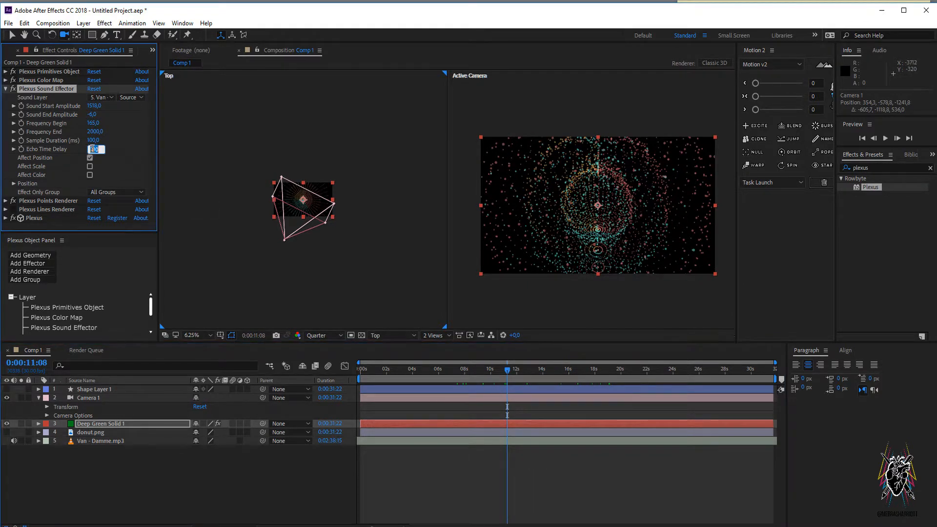
key("Return")
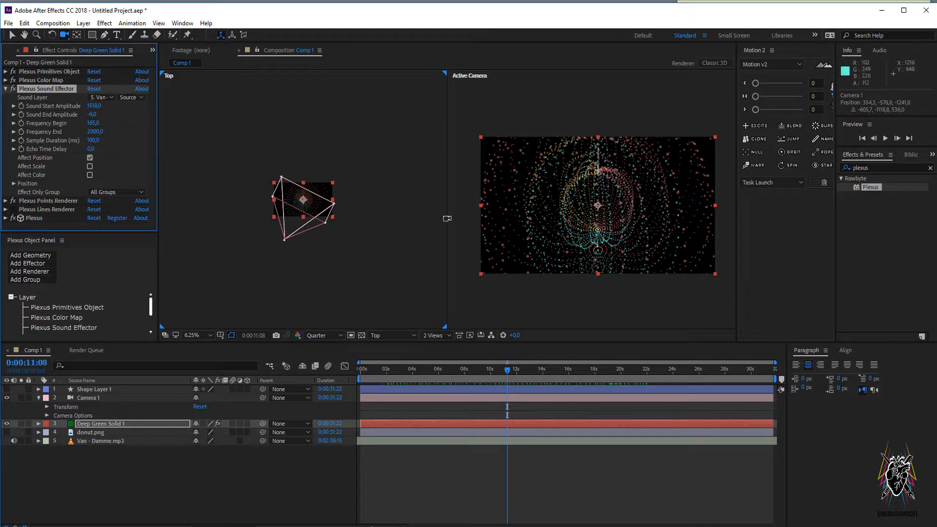
Advance the composition to 0:00:12:15 and pull Camera 1 back from the displaced spheres.
mouse_move(516, 372)
left_mouse_down()
mouse_move(418, 370)
mouse_move(523, 379)
left_mouse_up()
left_click_drag(540, 322, 619, 345)
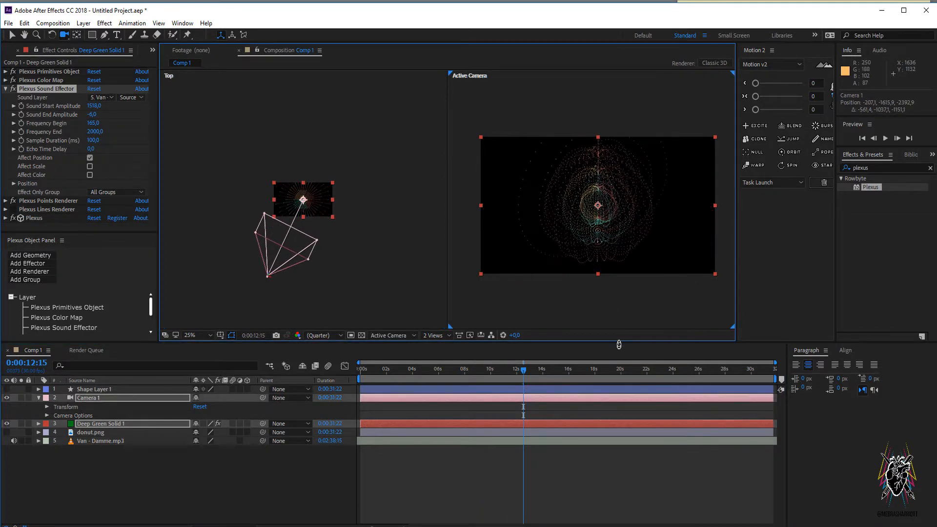
Enable Affect Scale on the Plexus Sound Effector, scrub to 0:00:06:12 and set Sound Start Amplitude to 122.
left_click(89, 166)
left_click_drag(522, 372, 441, 370)
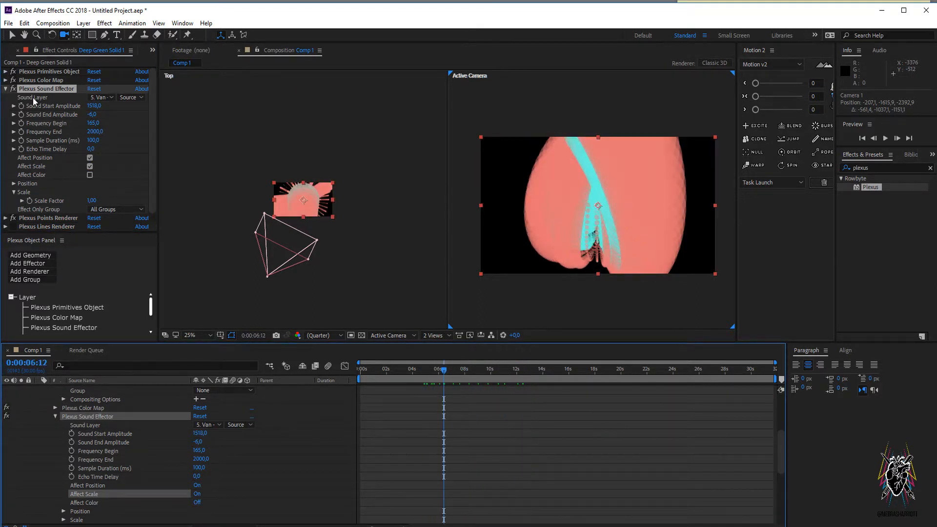
left_click_drag(90, 107, 73, 109)
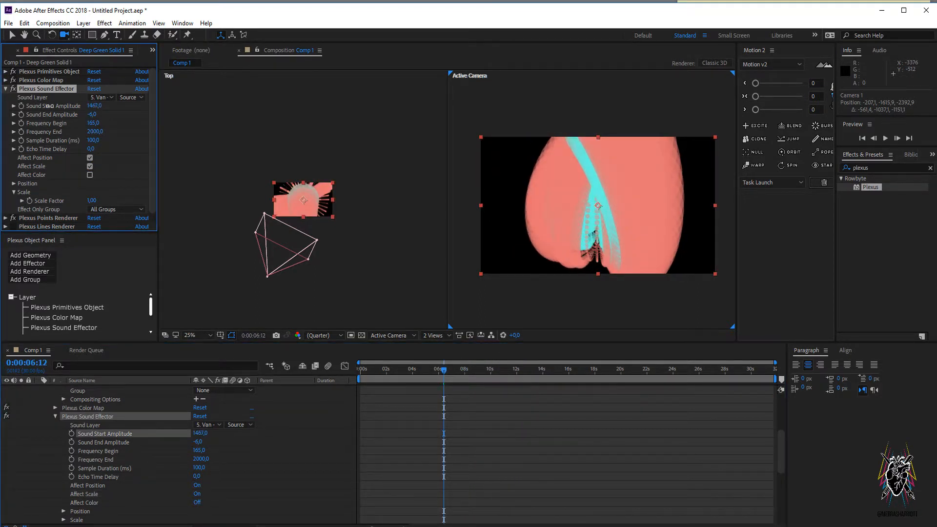
left_click(95, 107)
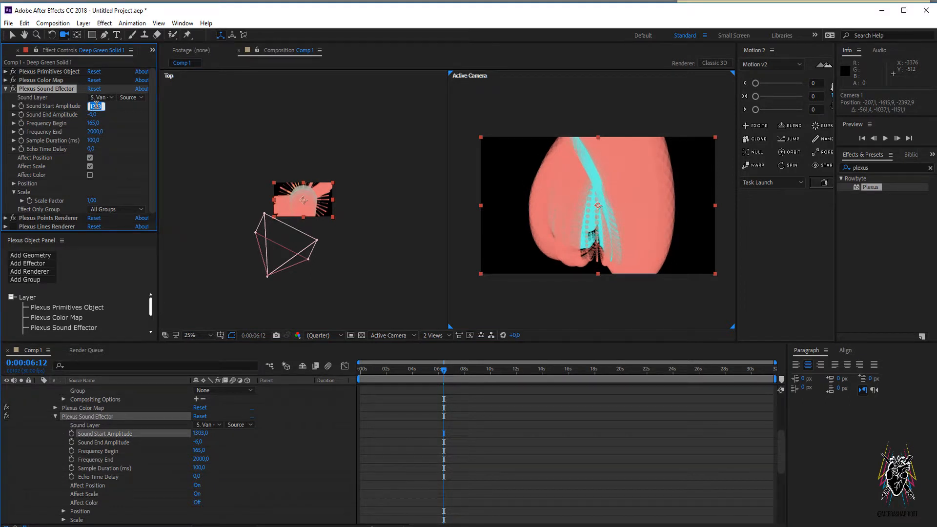
type("20")
key("Return")
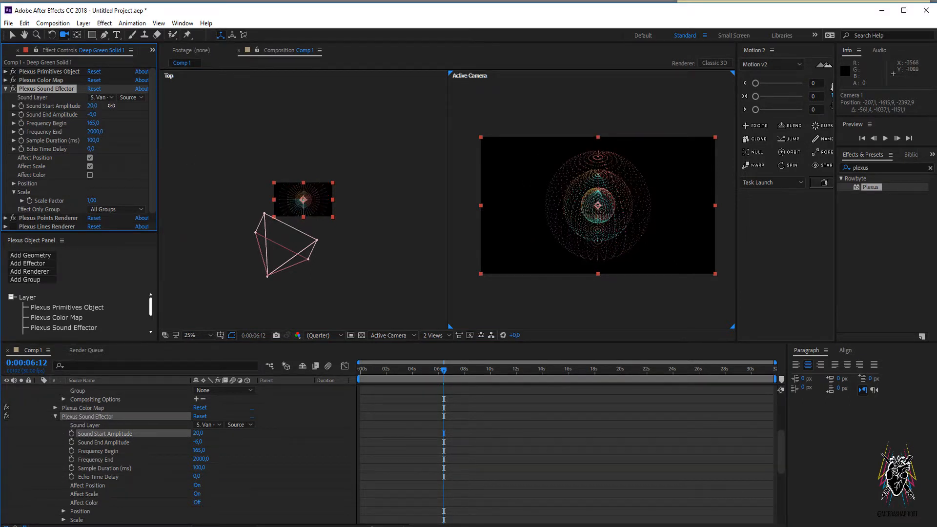
mouse_move(112, 105)
left_mouse_down()
mouse_move(210, 106)
mouse_move(143, 106)
left_mouse_up()
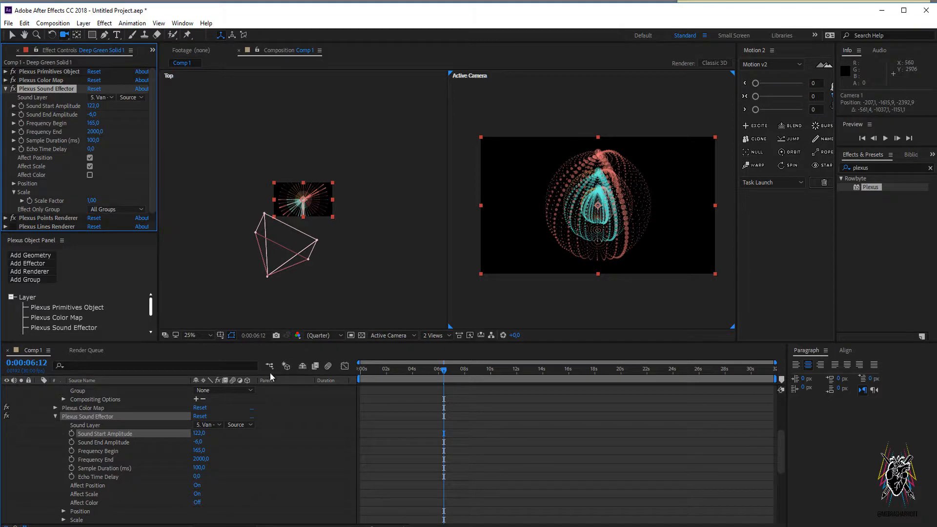
Move the current time to 0:00:04:03 and switch the composition to a single Active Camera view at 50% magnification.
left_click_drag(444, 370, 413, 375)
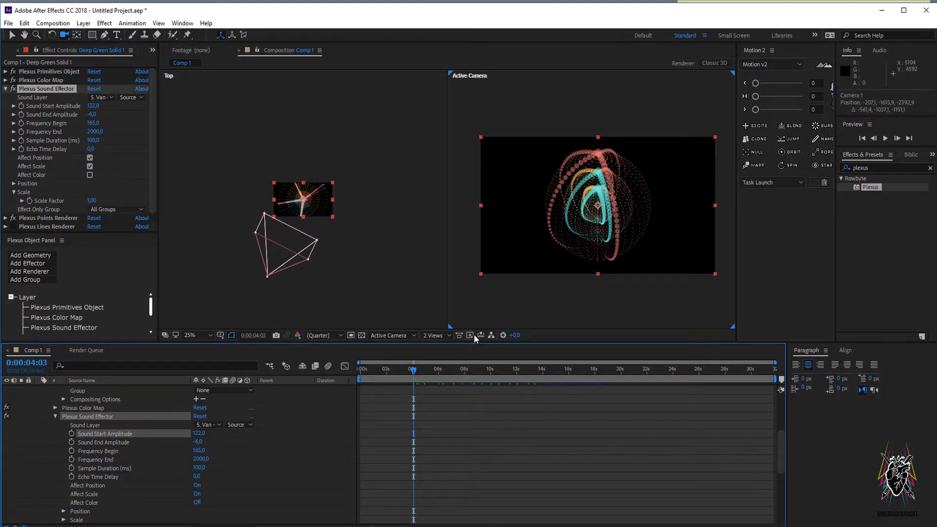
left_click(435, 335)
left_click(451, 347)
scroll(477, 198, "up", 3)
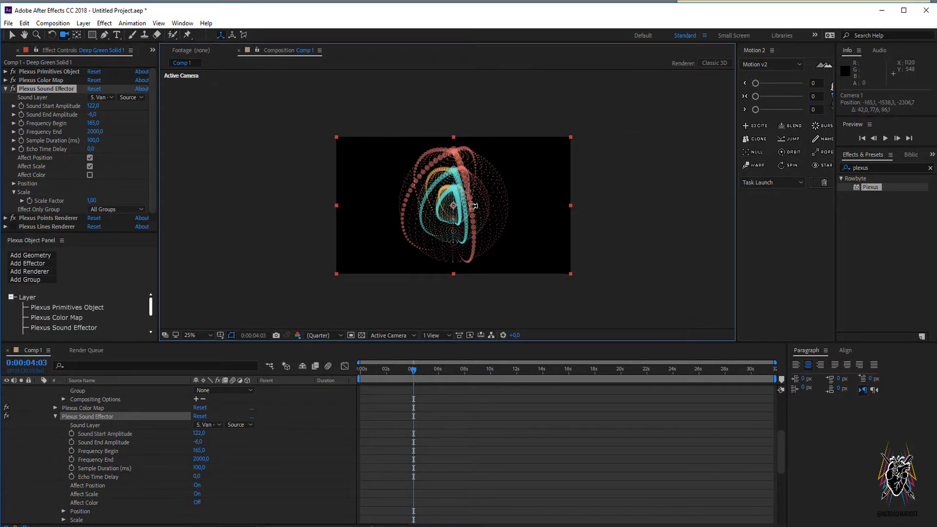
key("period")
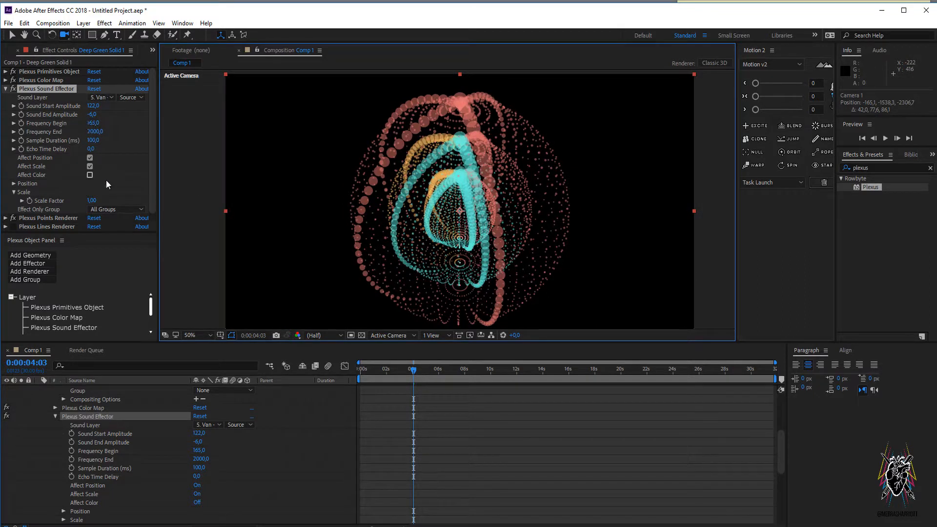
Enable Affect Color on the Sound Effector and set Echo Time Delay to 880, scrubbing to 0:00:22:29 to preview the points.
left_click(89, 175)
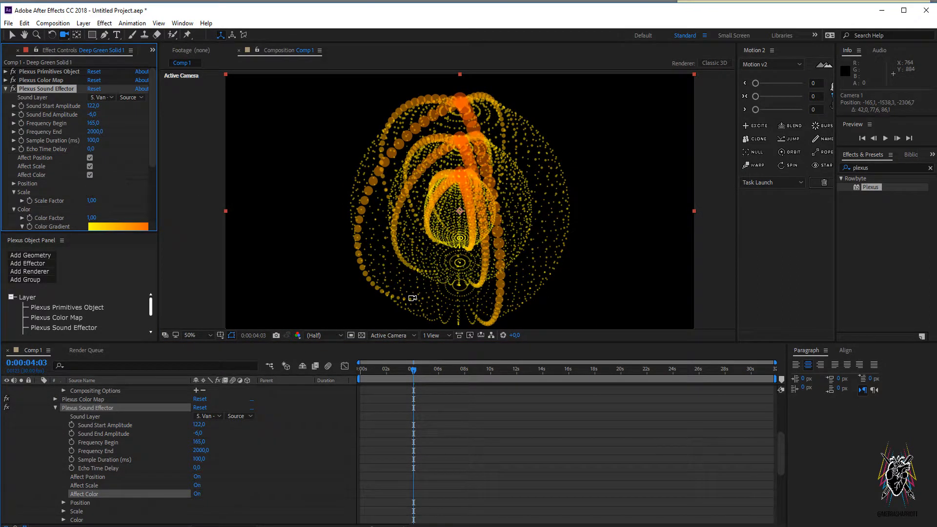
left_click_drag(153, 134, 151, 177)
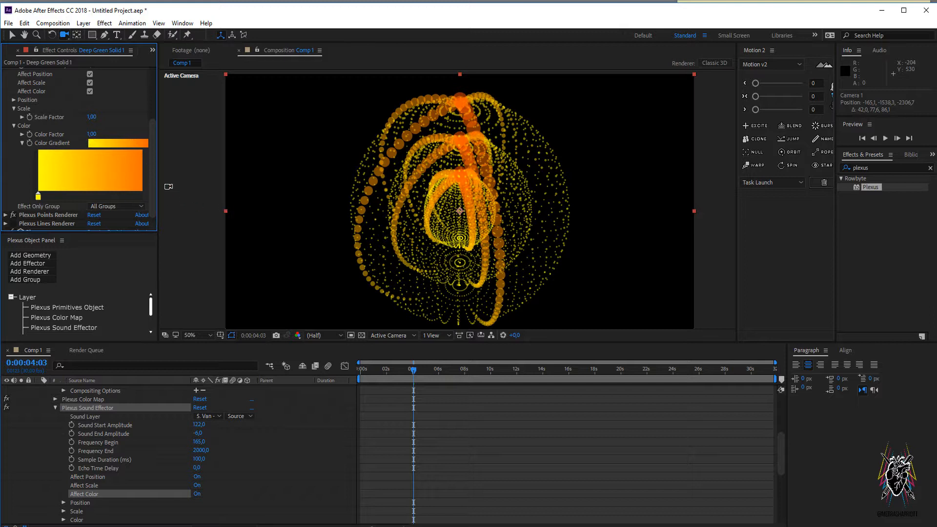
left_click_drag(155, 154, 160, 107)
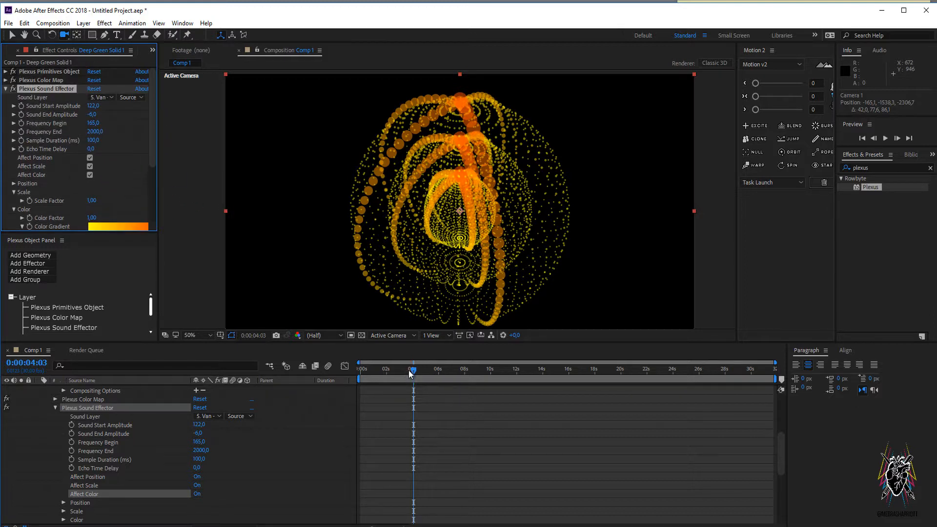
left_click_drag(408, 369, 485, 374)
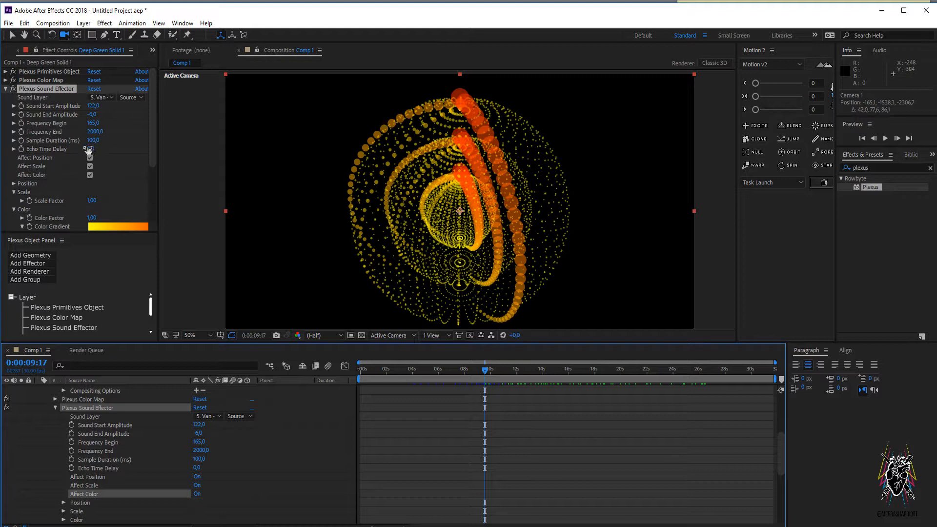
left_click_drag(88, 149, 661, 373)
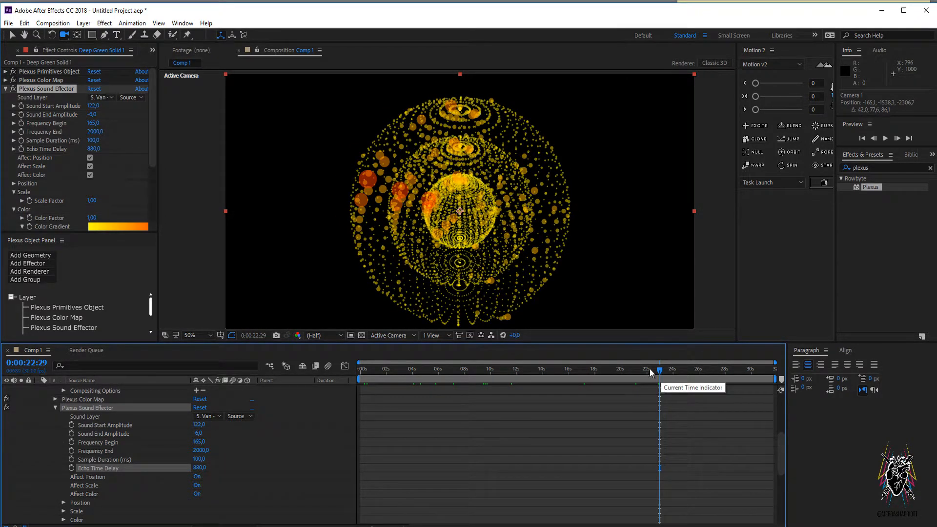
Move the Plexus Sound Effector above Plexus Color Map in the effect stack and scrub the result to 0:00:15:13.
left_click(7, 89)
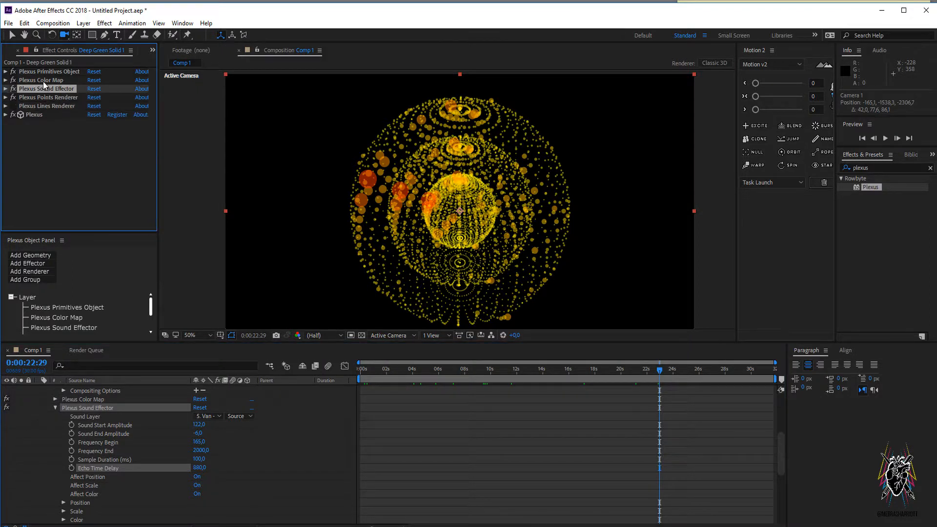
left_click_drag(47, 90, 47, 76)
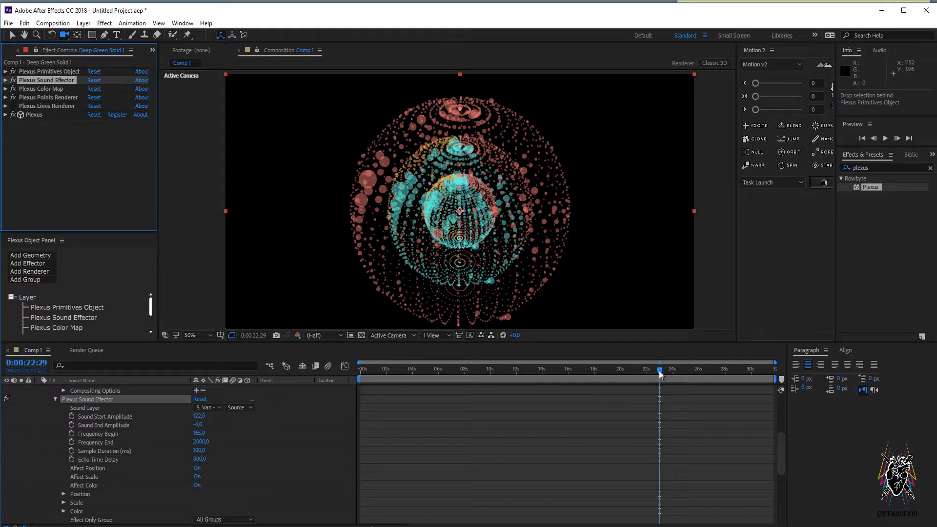
left_click_drag(659, 371, 394, 375)
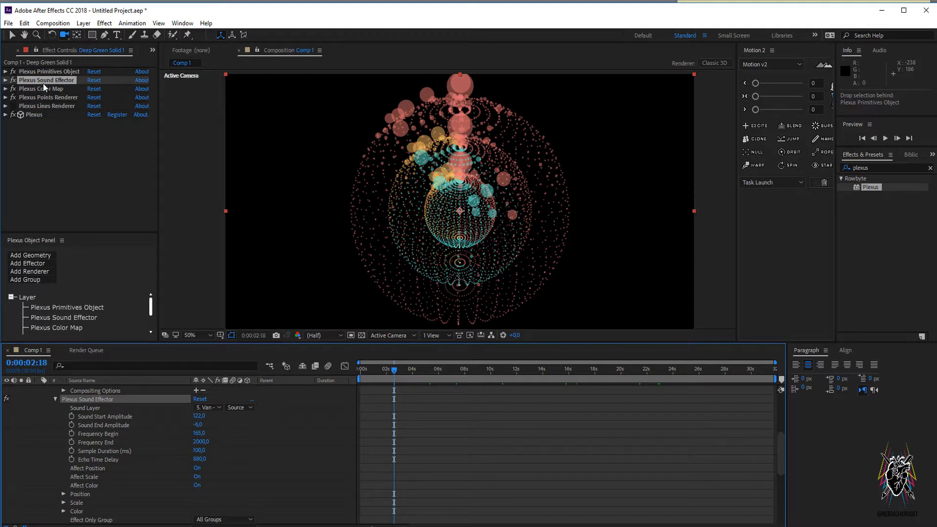
left_click_drag(397, 370, 561, 374)
Look over the available Plexus effectors and collapse the Deep Green Solid 1 layer's properties in the timeline.
left_click(33, 265)
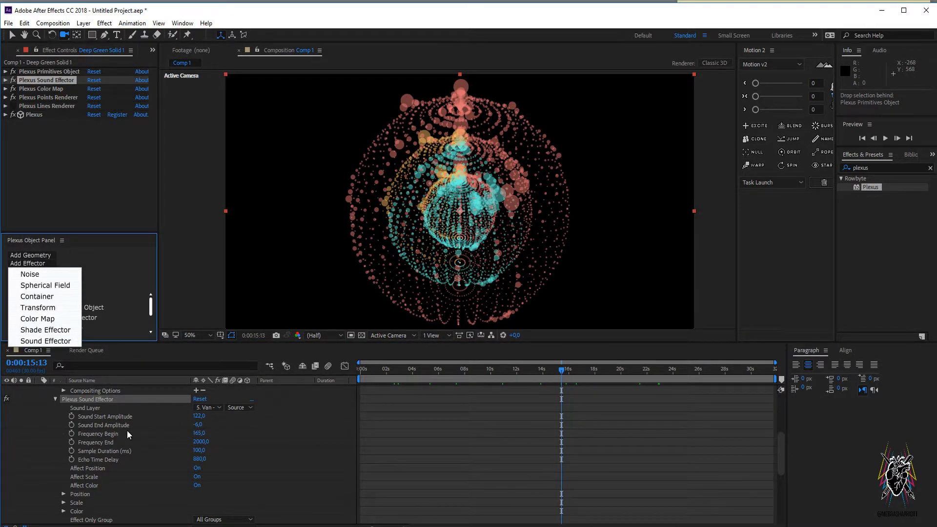
left_click(288, 455)
scroll(97, 442, "down", 5)
scroll(101, 443, "up", 6)
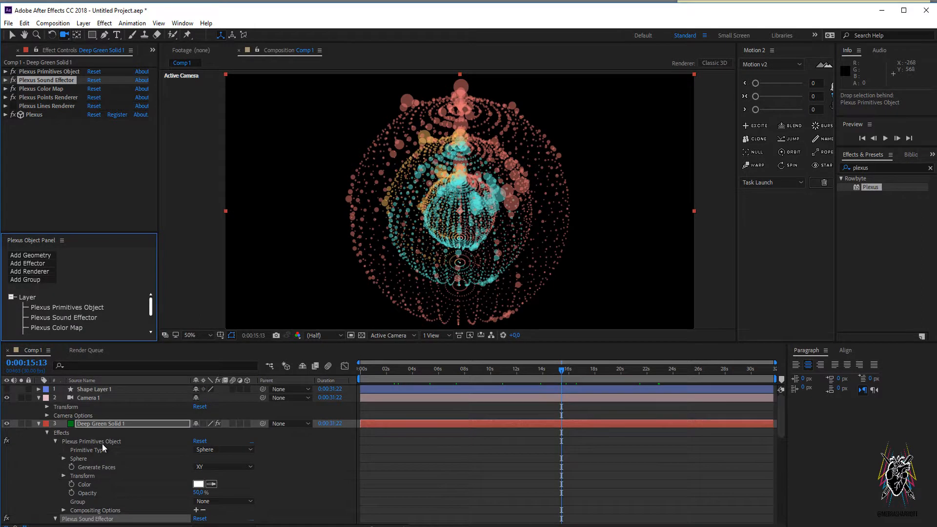
left_click(39, 423)
Delete the Plexus Primitives Object and Plexus Sound Effector from Deep Green Solid 1.
left_click(54, 73)
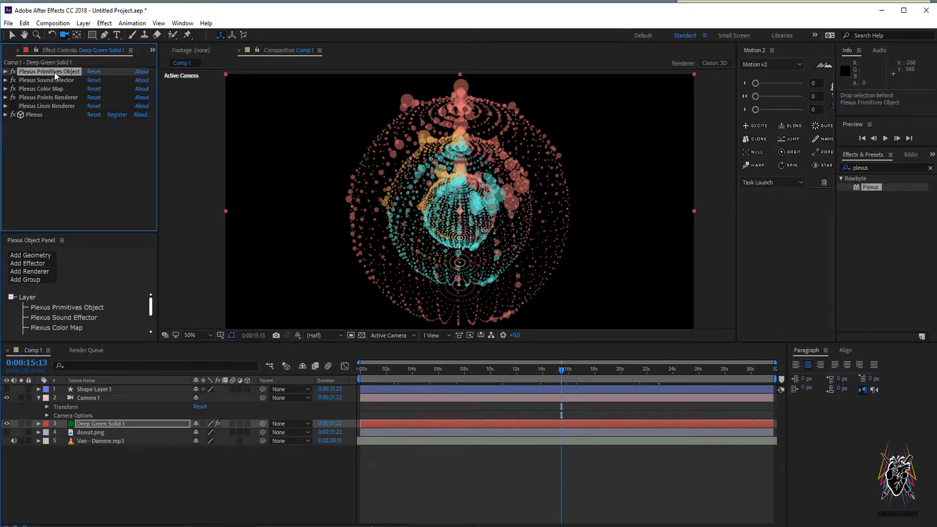
key("Delete")
left_click(58, 71)
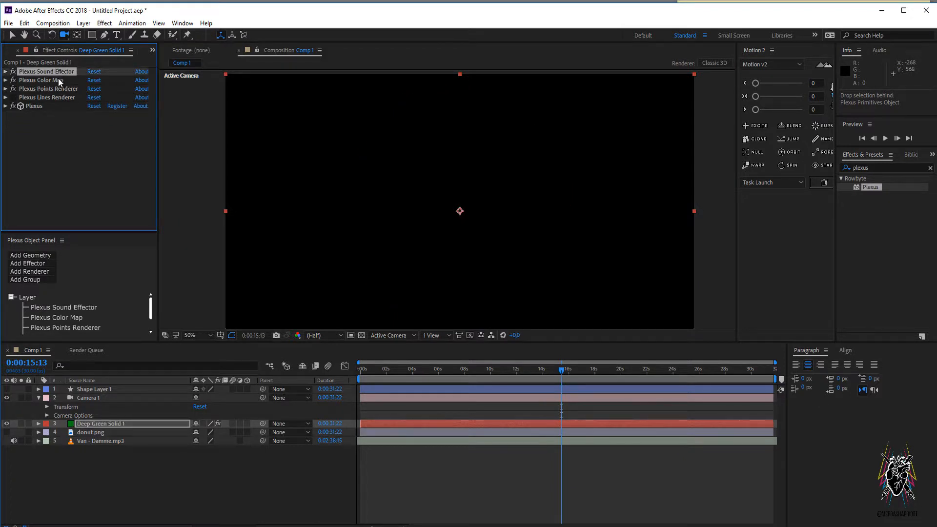
key("Delete")
left_click(51, 72)
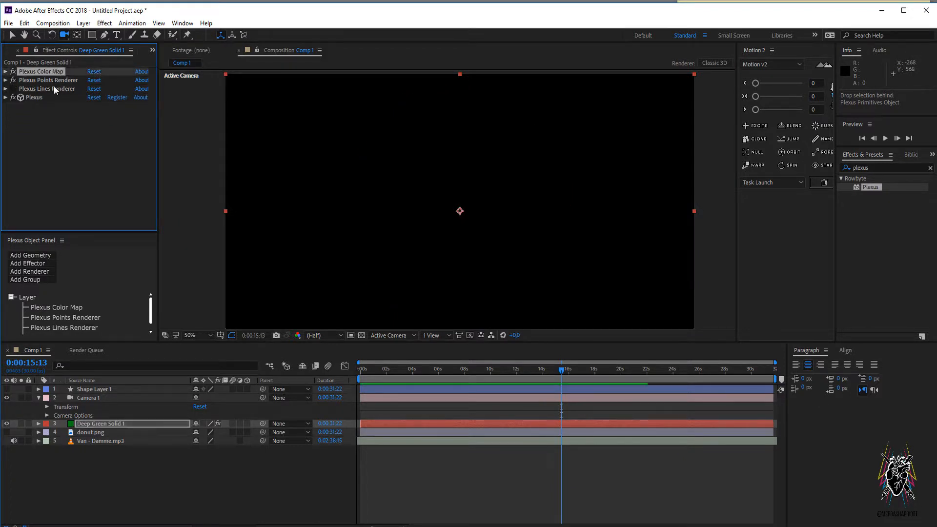
left_click(59, 142)
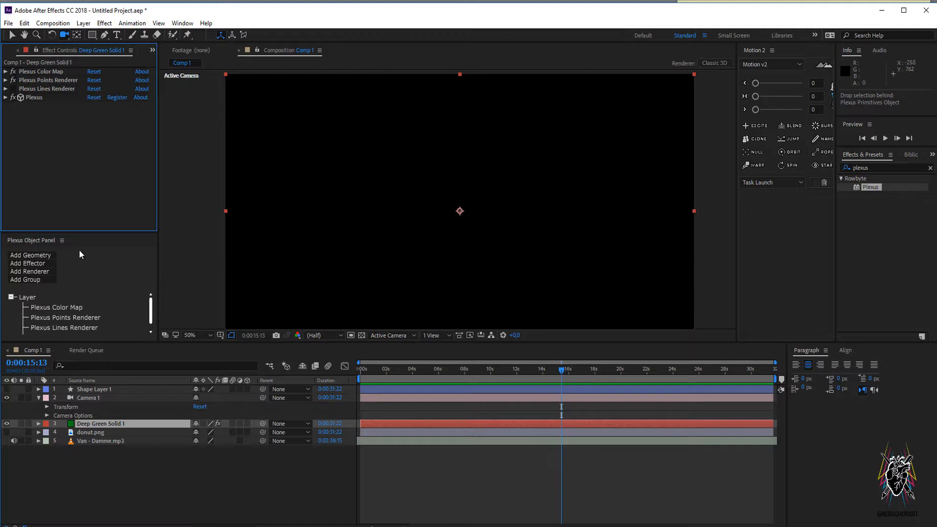
Enlarge the Plexus object list and add an OBJ geometry object to Deep Green Solid 1.
left_click_drag(118, 232, 119, 214)
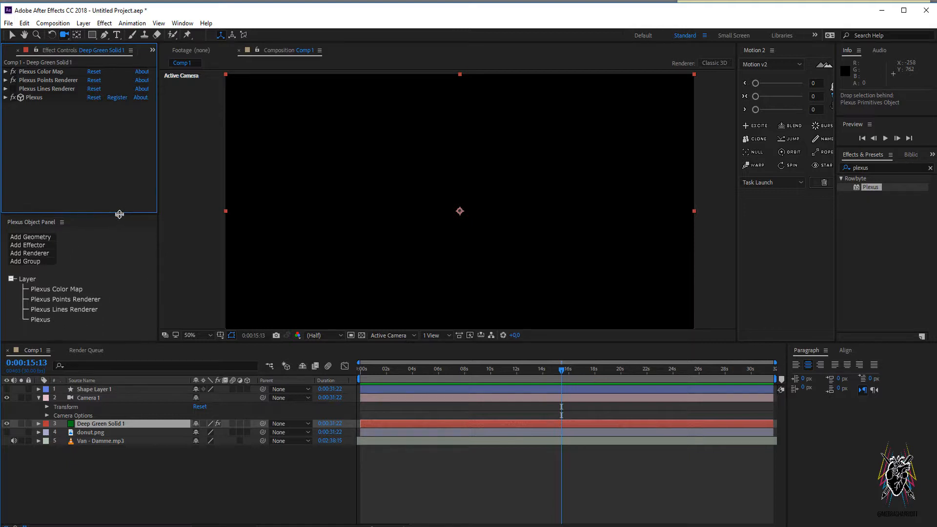
left_click(34, 238)
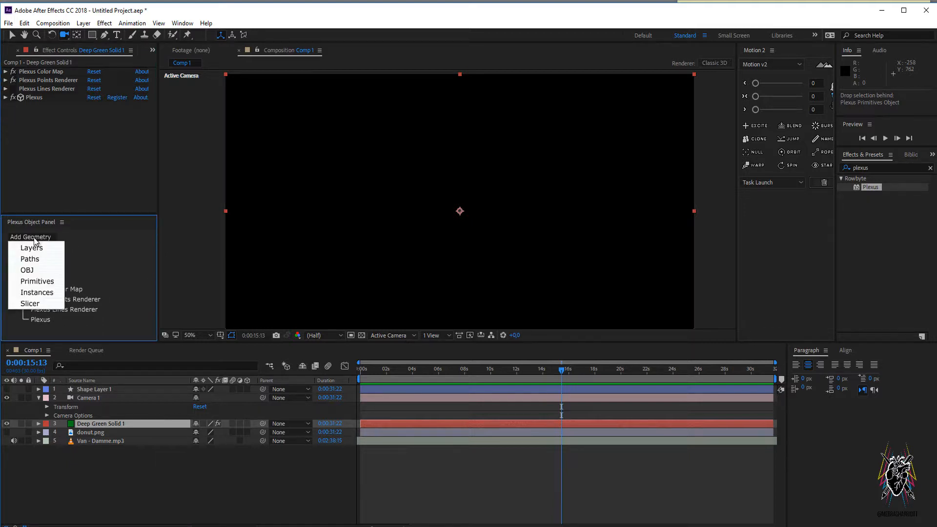
left_click(32, 269)
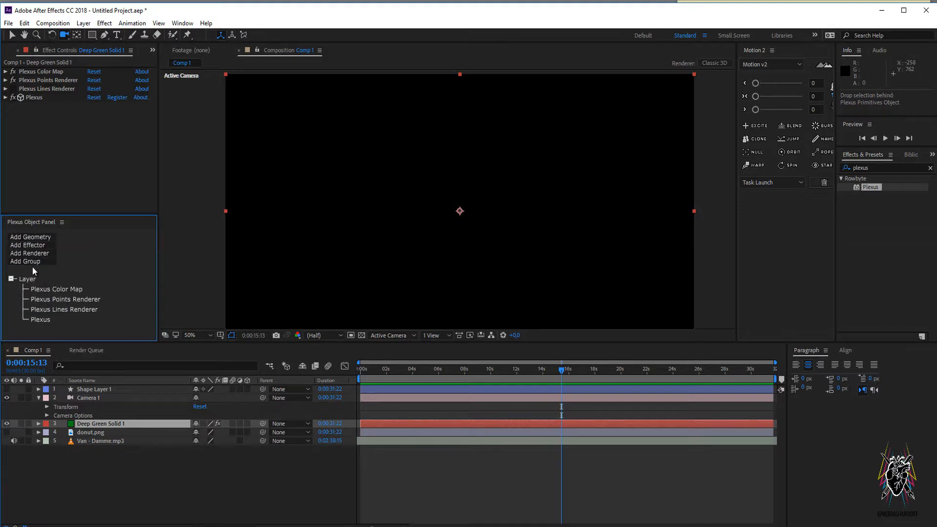
Collapse Camera 1's properties and delete the donut.png and Van - Damme.mp3 layers from Comp 1.
left_click(11, 51)
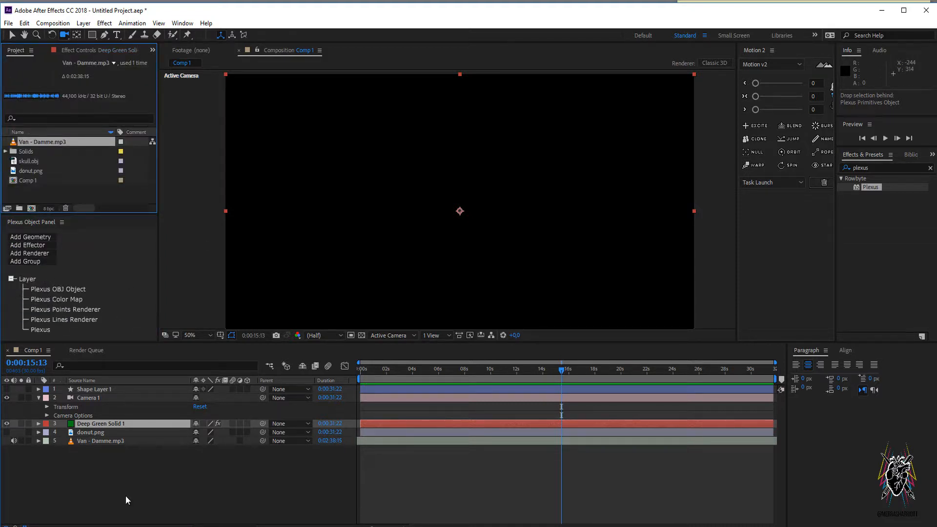
left_click(38, 398)
left_click_drag(127, 439, 78, 418)
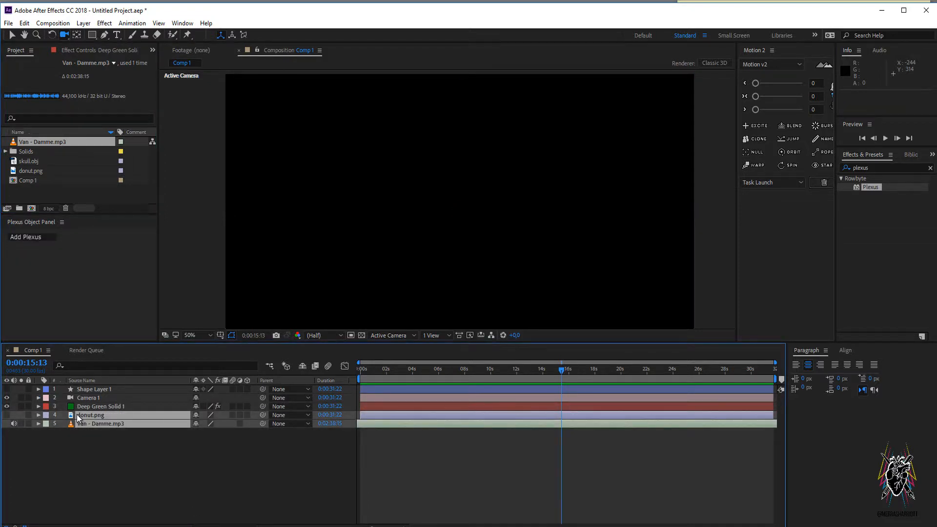
key("Delete")
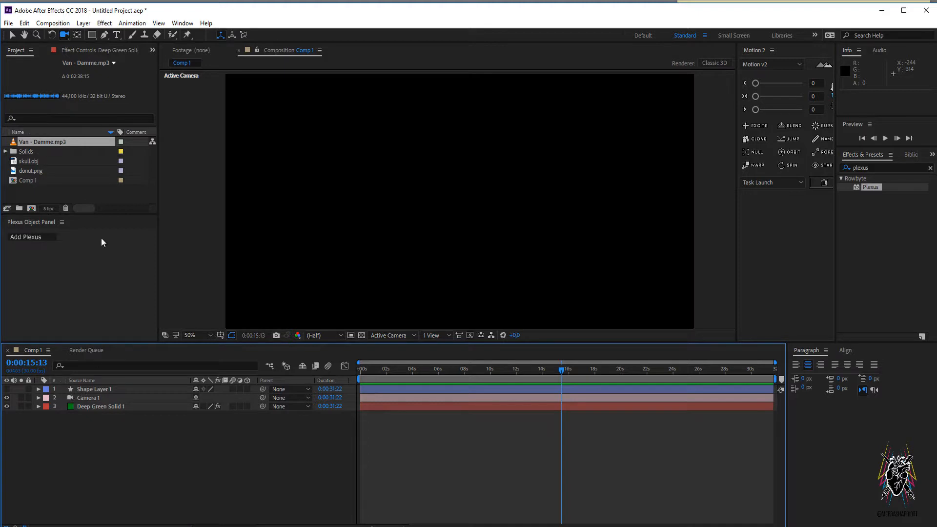
Add skull.obj to Comp 1 below Deep Green Solid 1 and hide the skull.obj layer.
left_click(27, 161)
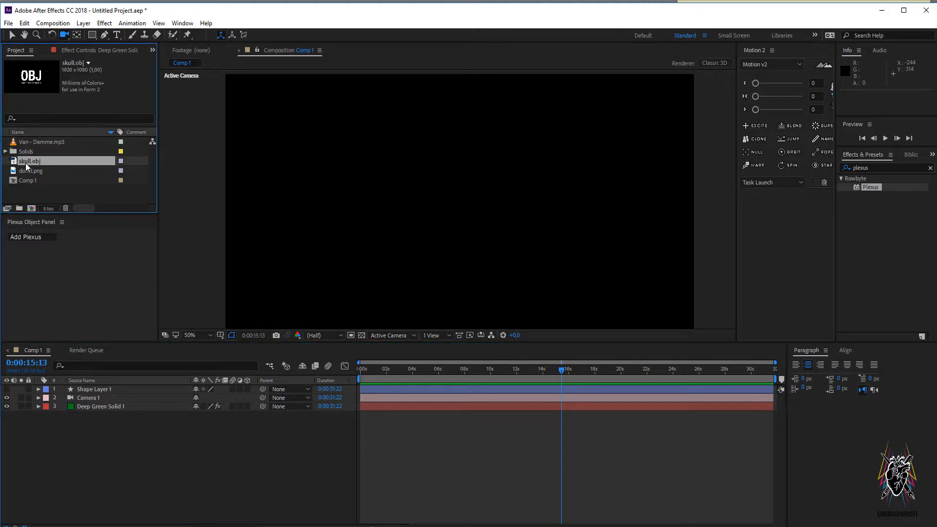
left_click_drag(25, 162, 106, 431)
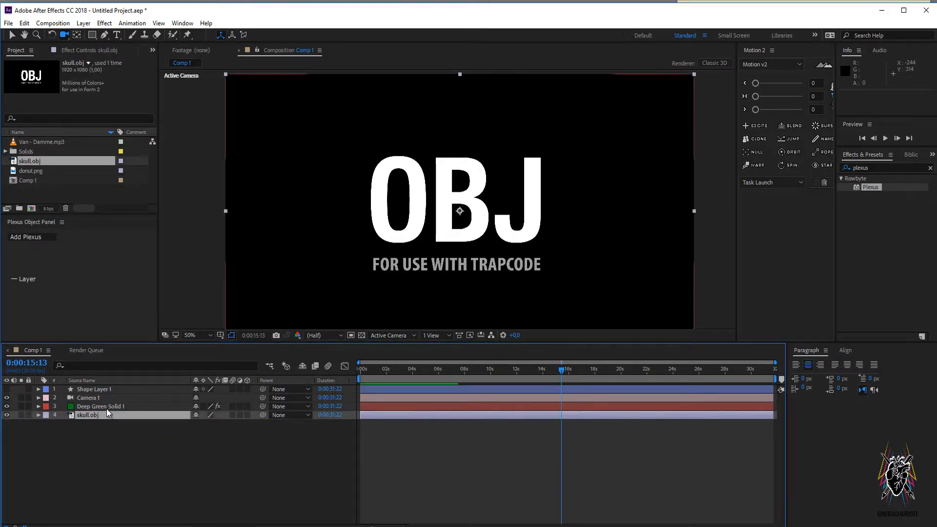
left_click(106, 409)
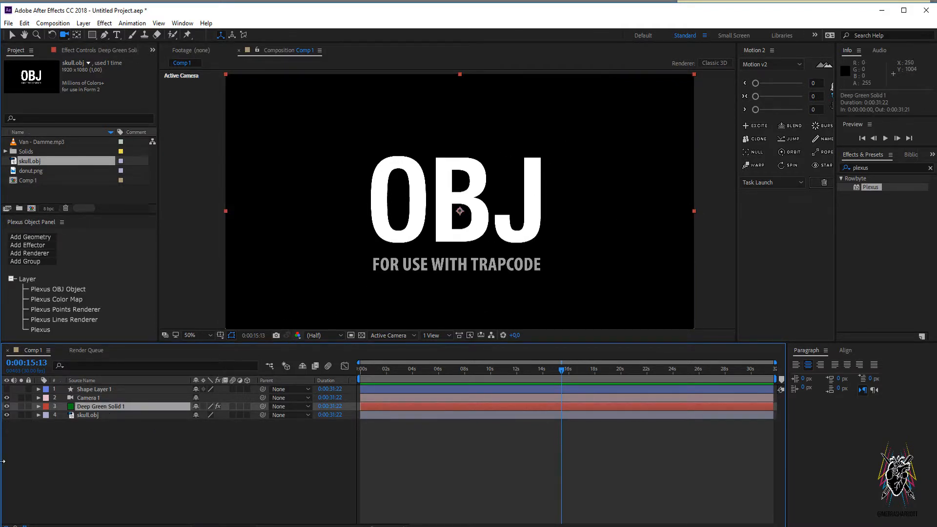
left_click(6, 415)
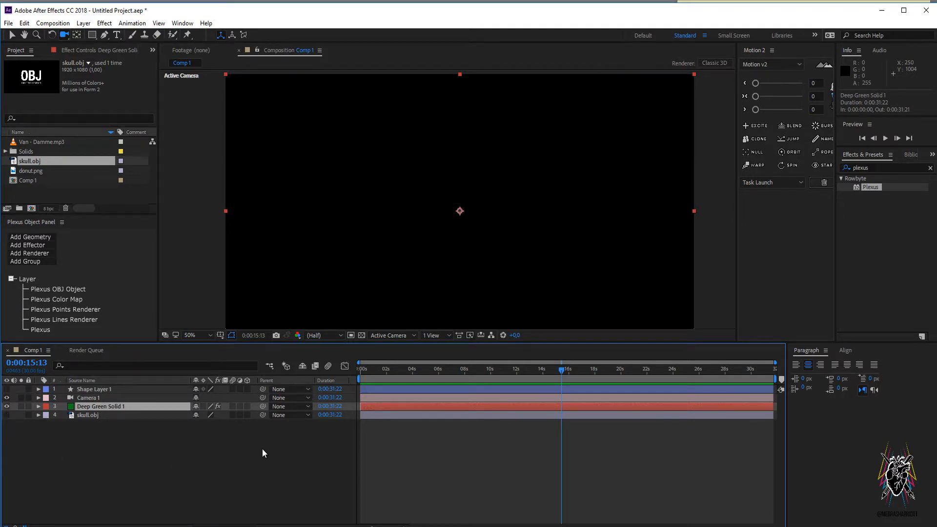
Assign skull.obj as the OBJ Layer of the Plexus OBJ Object on Deep Green Solid 1.
left_click(110, 49)
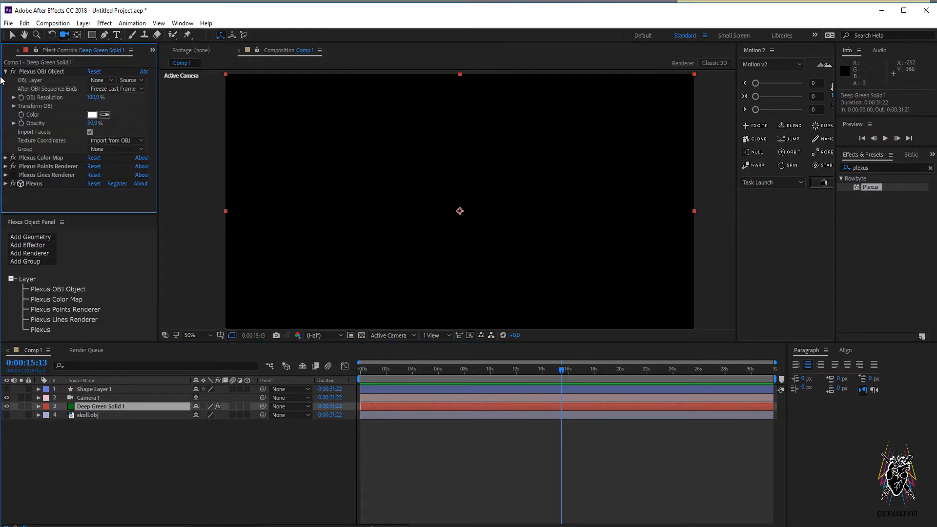
left_click(101, 81)
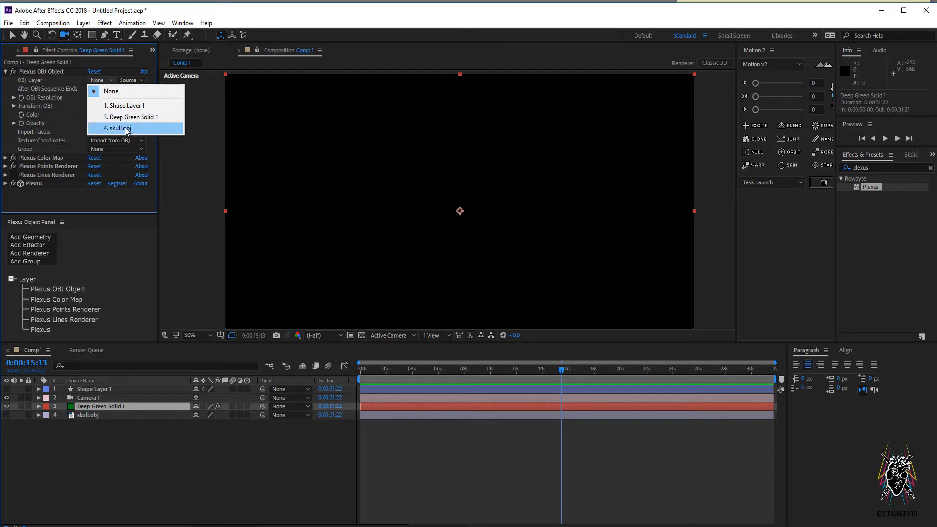
left_click(126, 129)
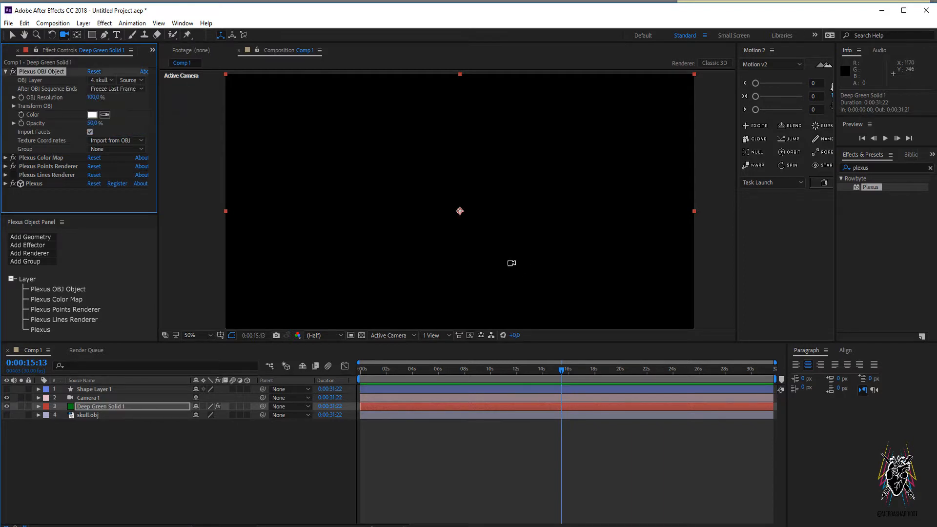
Set the OBJ Scale of the Plexus OBJ Object to 1270% and collapse its settings.
left_click_drag(459, 214, 460, 19)
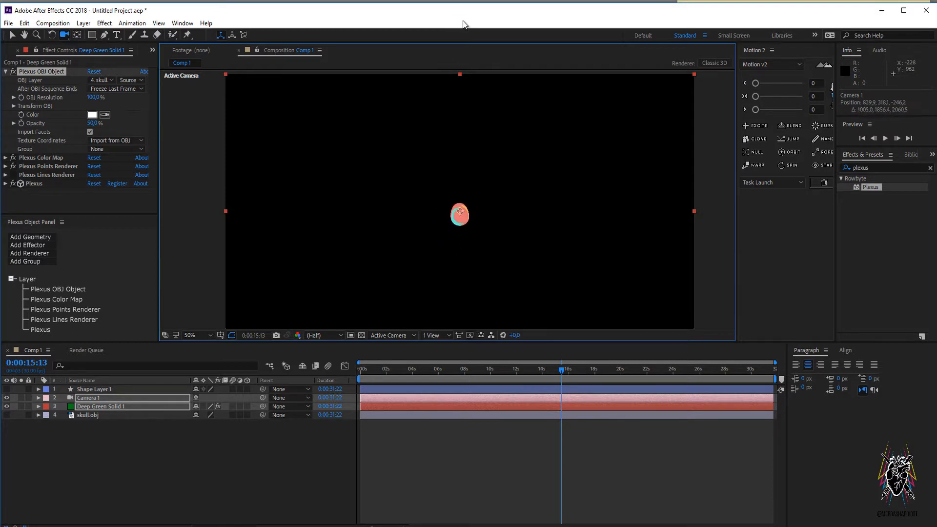
left_click_drag(494, 226, 441, 82)
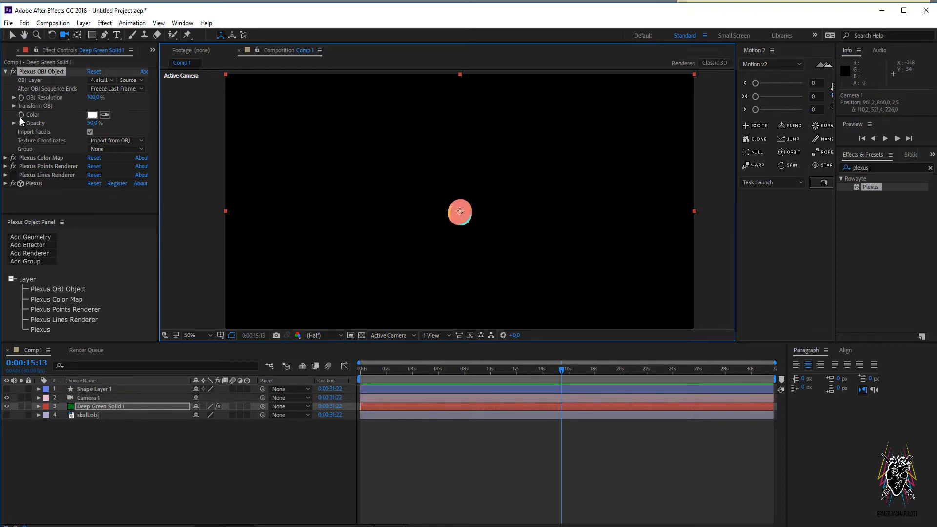
left_click(14, 106)
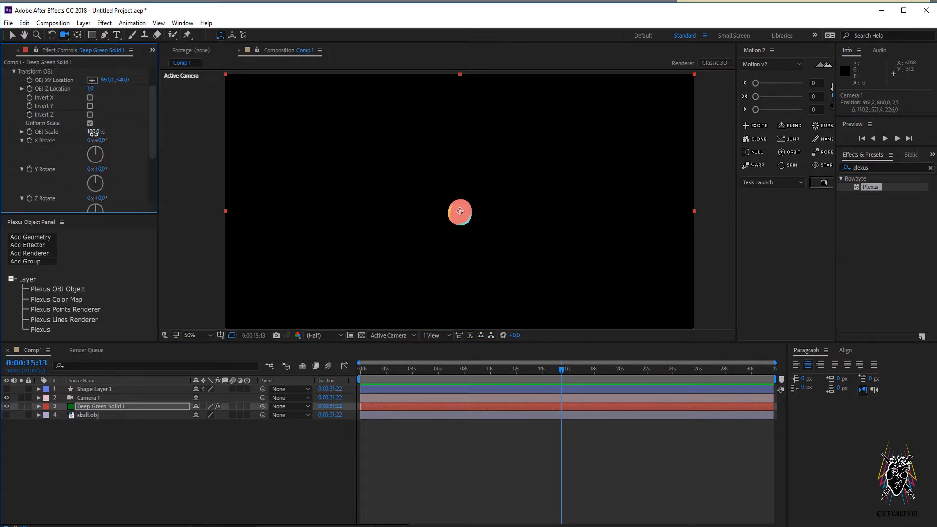
left_click_drag(96, 131, 155, 124)
left_click(6, 71)
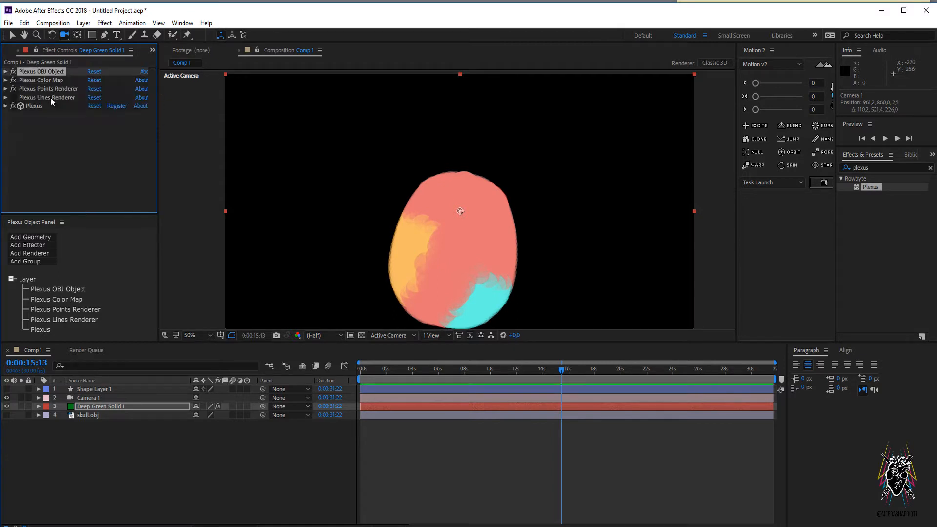
Set the Points Size of the Plexus Points Renderer to 0.70 and orbit the camera around the point skull.
left_click(5, 89)
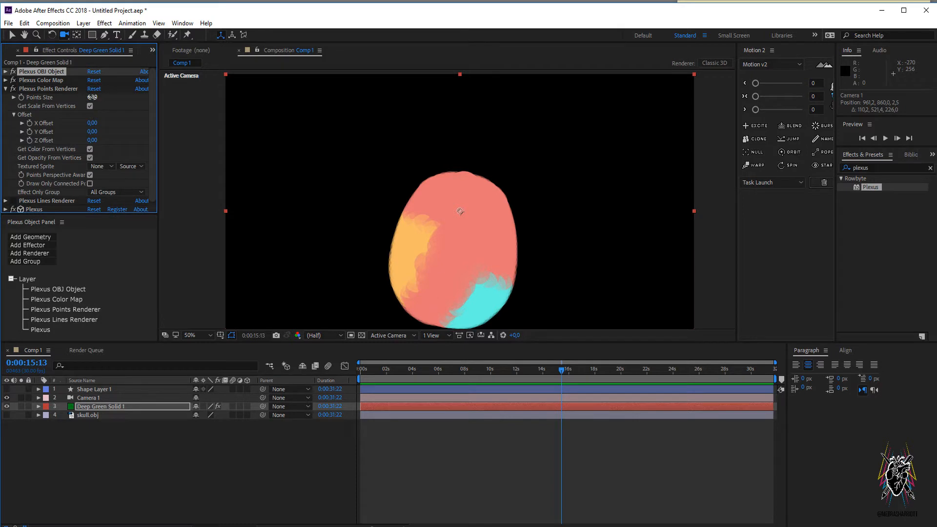
left_click(49, 89)
left_click_drag(72, 102, 72, 104)
left_click_drag(440, 242, 490, 190)
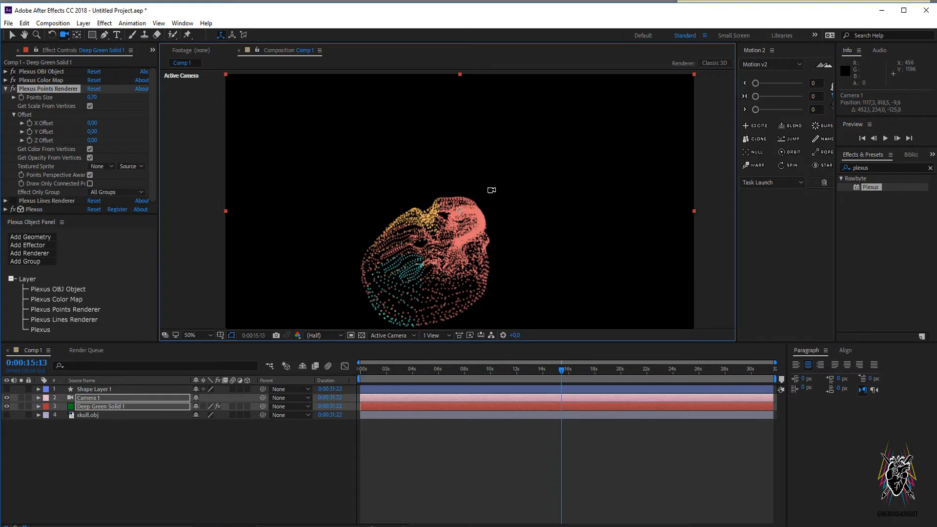
Rotate the skull OBJ to X -177°, Y +2° and Z -60°, then frame it upright in the camera view.
left_click(5, 71)
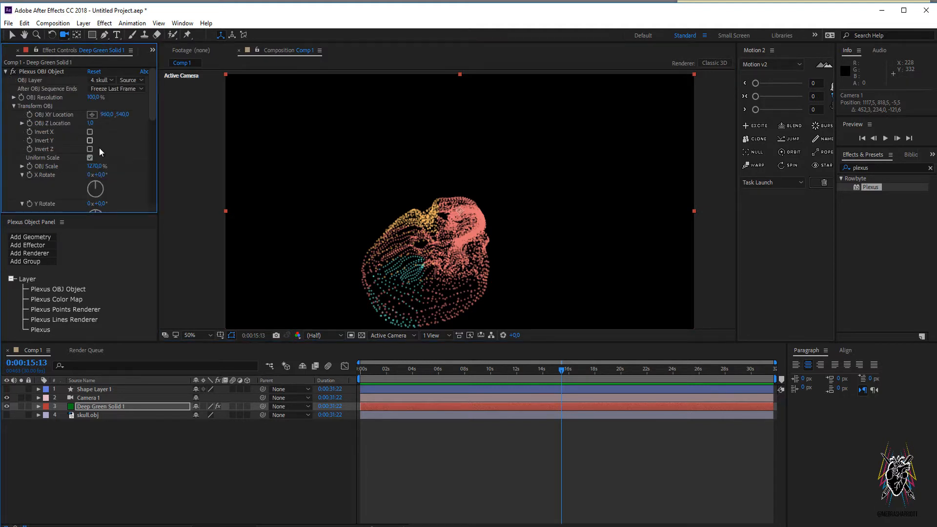
left_click_drag(101, 176, 122, 168)
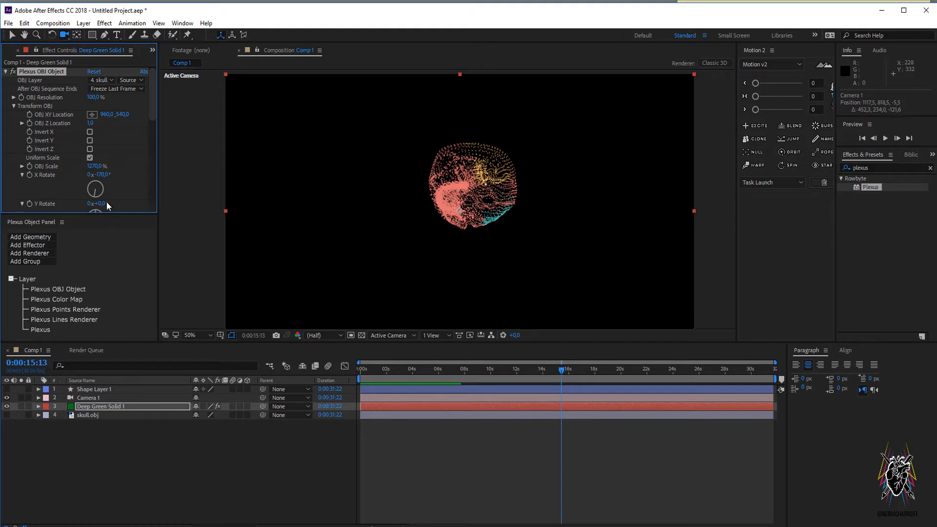
left_click_drag(106, 202, 129, 196)
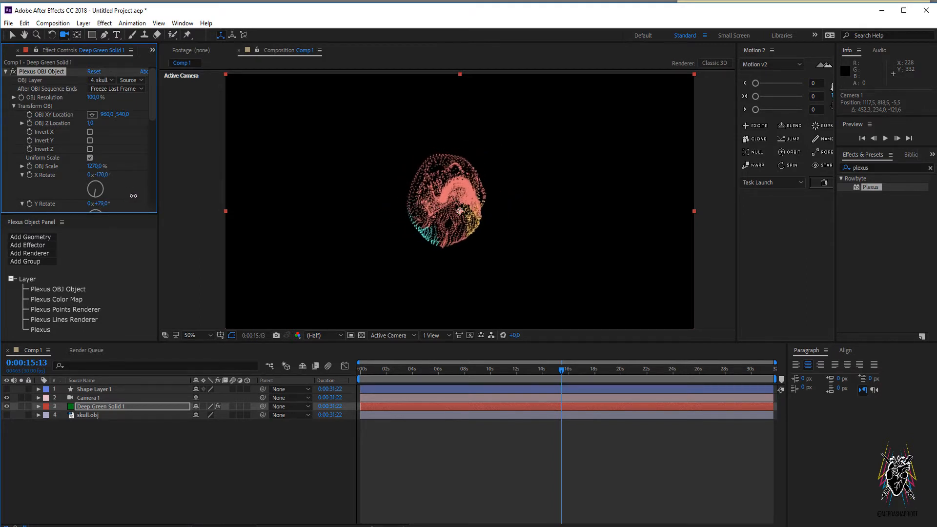
left_click_drag(154, 115, 105, 95)
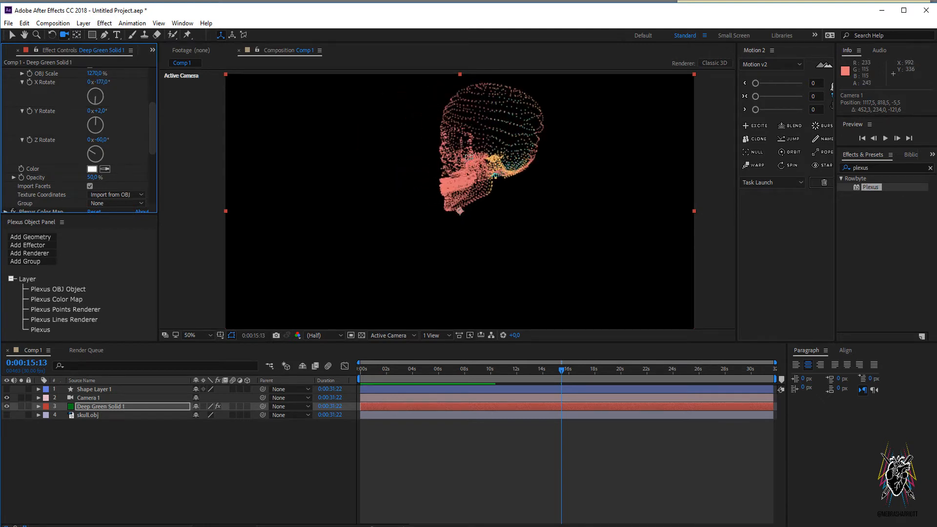
left_click_drag(470, 155, 381, 213)
Try the Plexus Lines Renderer on the skull and switch it back off.
left_click_drag(151, 133, 161, 193)
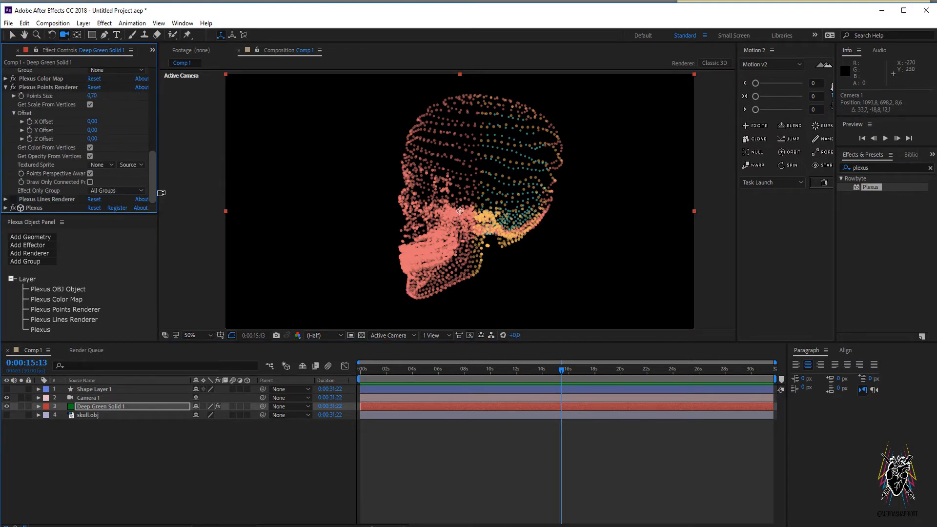
left_click(12, 200)
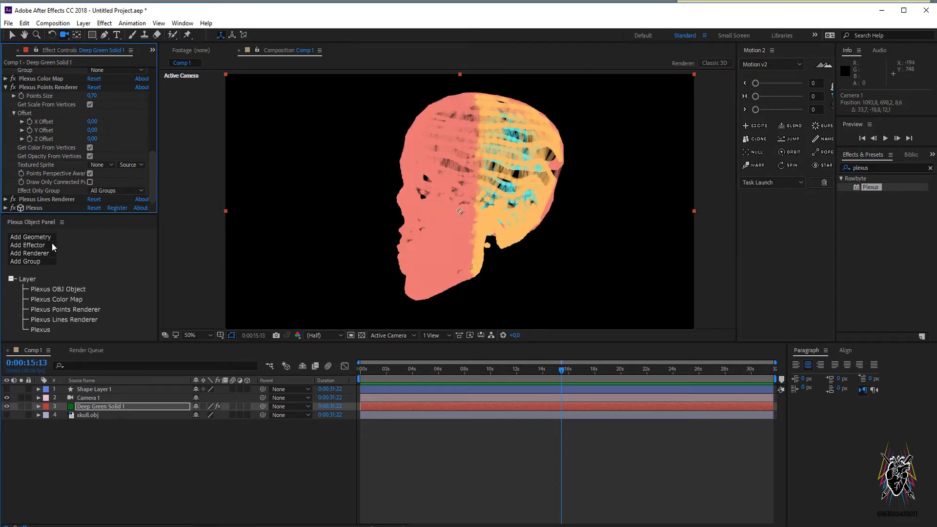
left_click(12, 200)
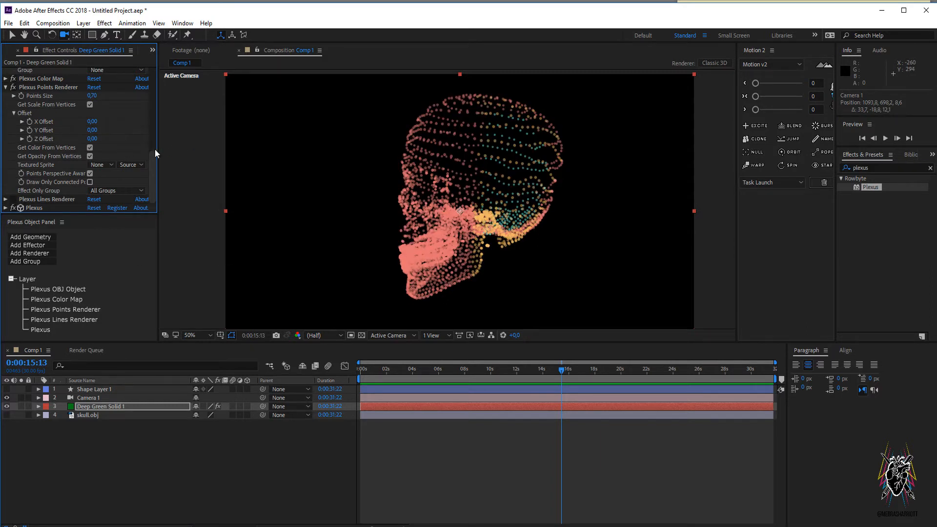
Collapse the X, Y and Z Rotate dials in the Plexus OBJ Object's transform settings.
left_click_drag(154, 156, 156, 68)
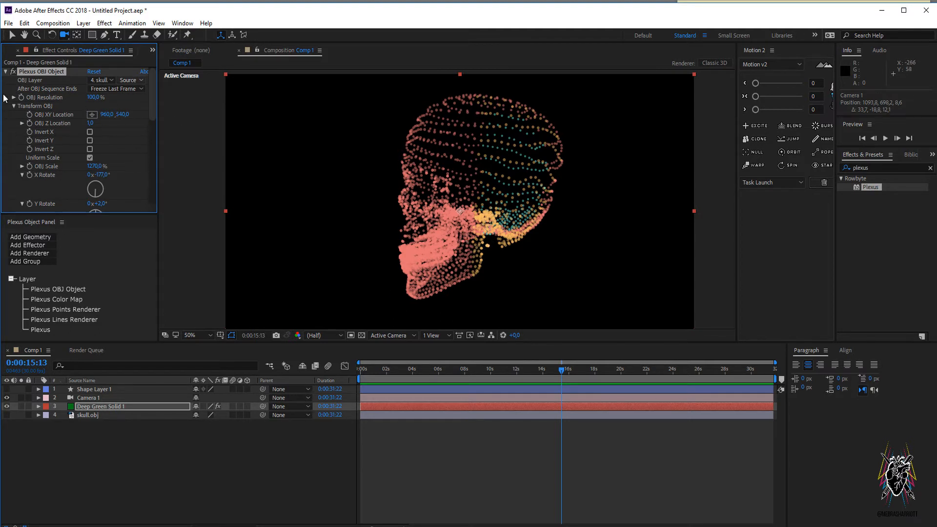
scroll(152, 110, "down", 2)
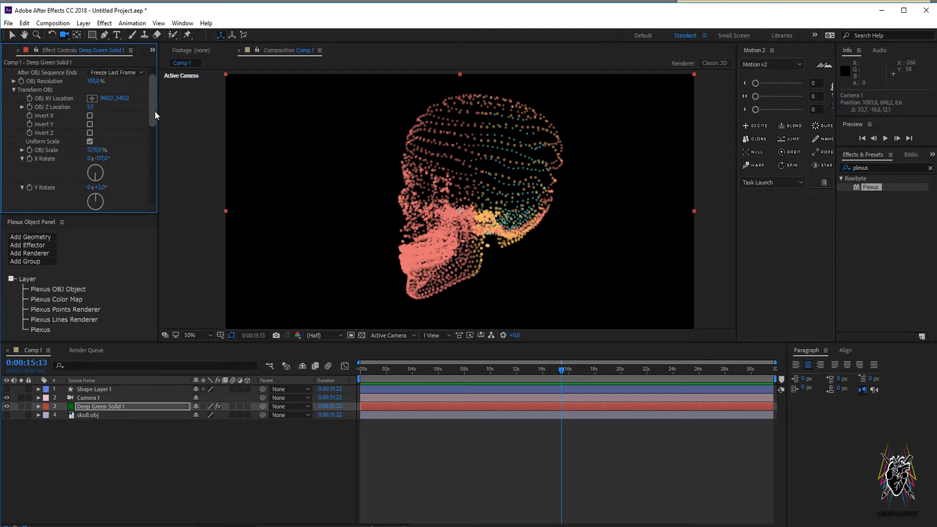
scroll(155, 109, "up", 2)
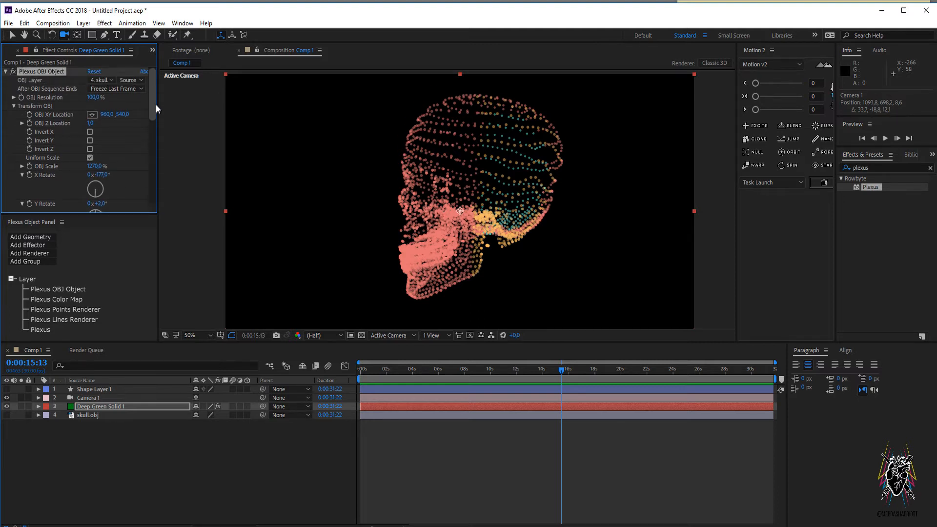
left_click_drag(157, 107, 155, 127)
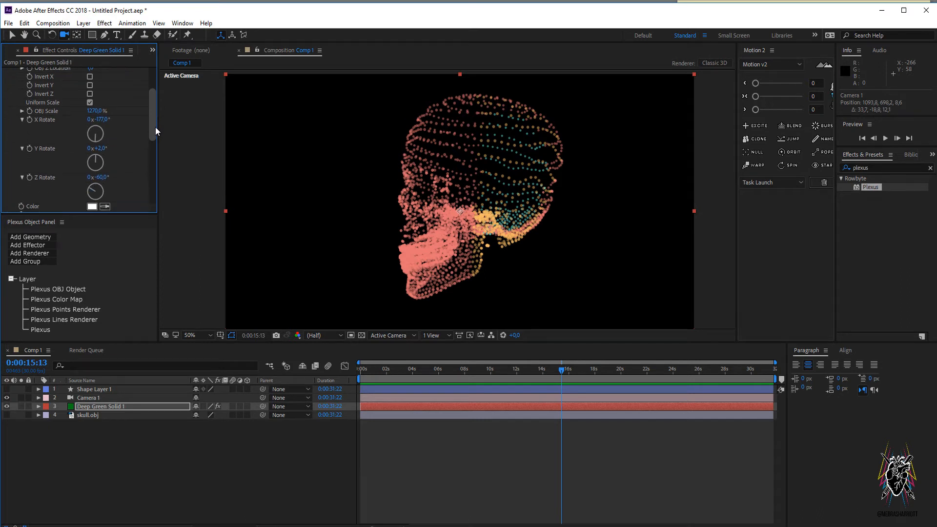
left_click(22, 119)
left_click(22, 128)
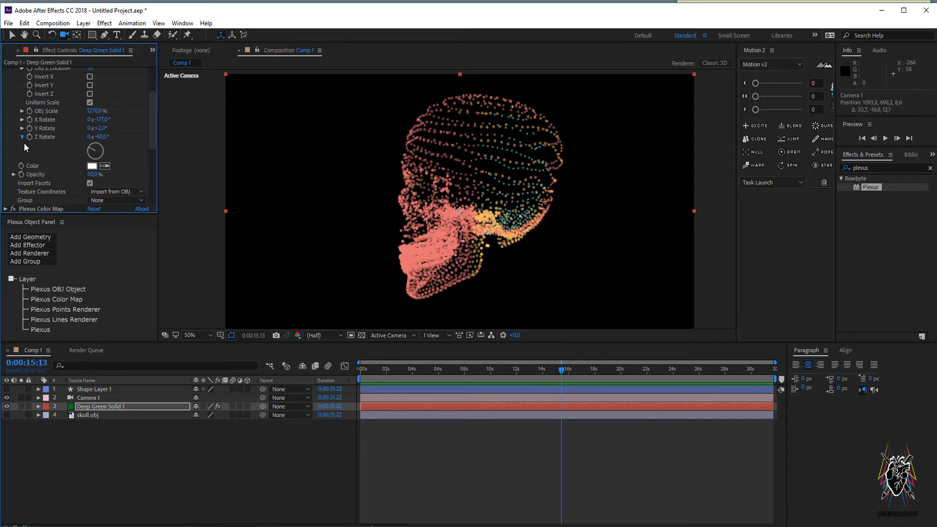
left_click(22, 137)
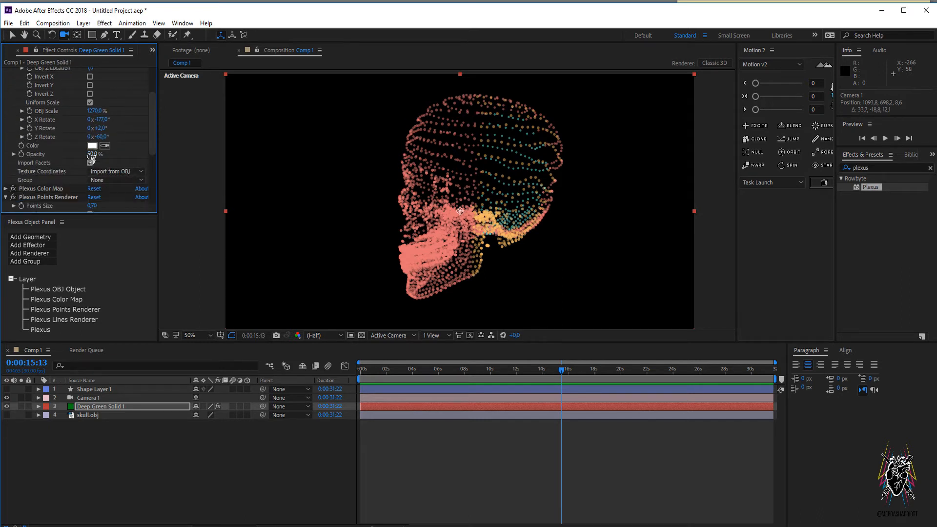
Disable the Plexus Color Map and set the Plexus OBJ Object's color to red (FE0000).
left_click(13, 188)
left_click(91, 146)
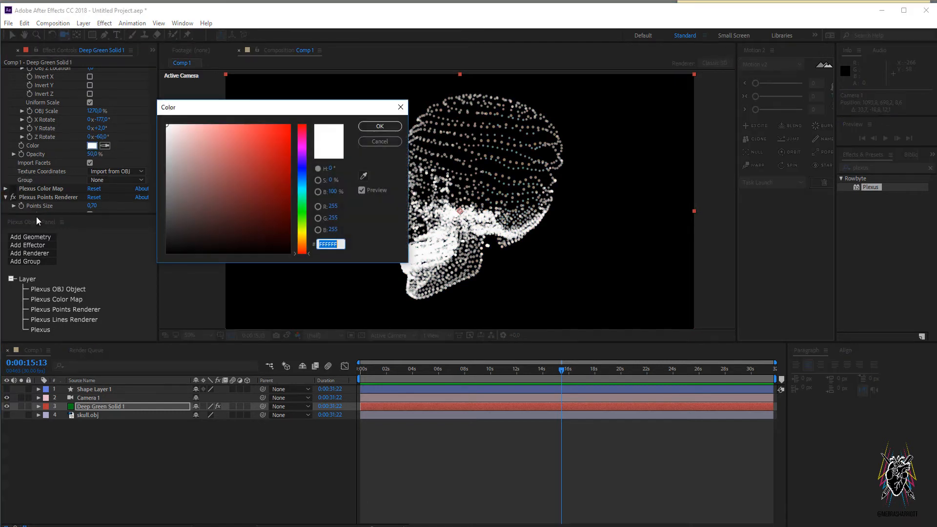
left_click_drag(265, 148, 305, 124)
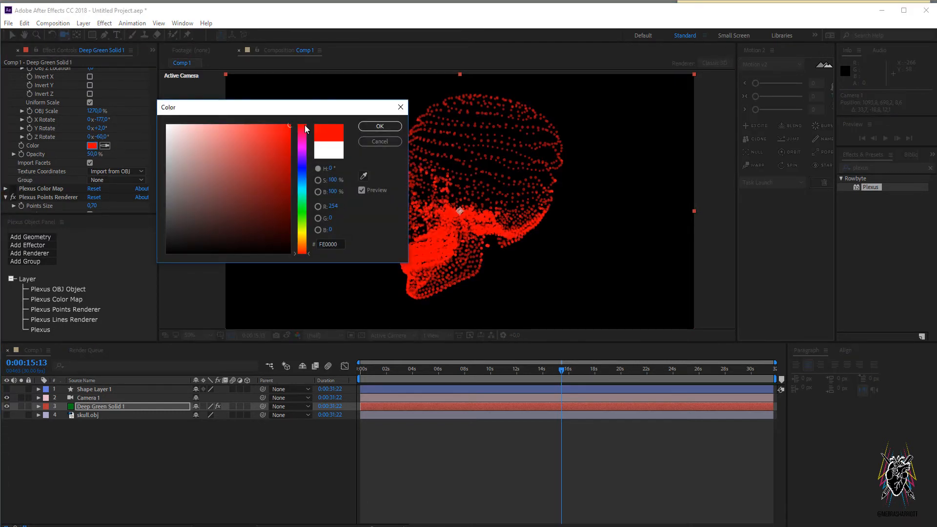
left_click(362, 127)
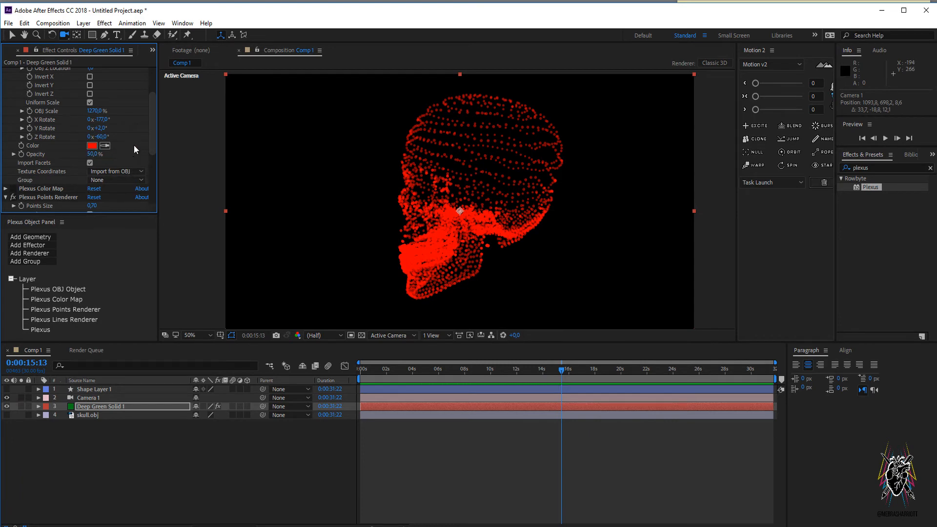
left_click_drag(152, 144, 157, 99)
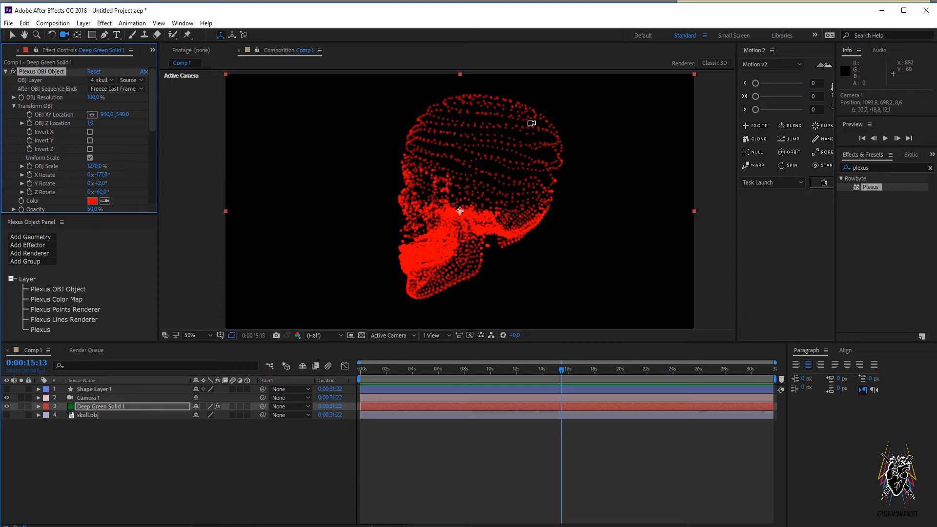
Collapse the Plexus OBJ Object's settings, re-enable the Plexus Color Map and orbit the camera around the skull.
left_click_drag(418, 252, 507, 249)
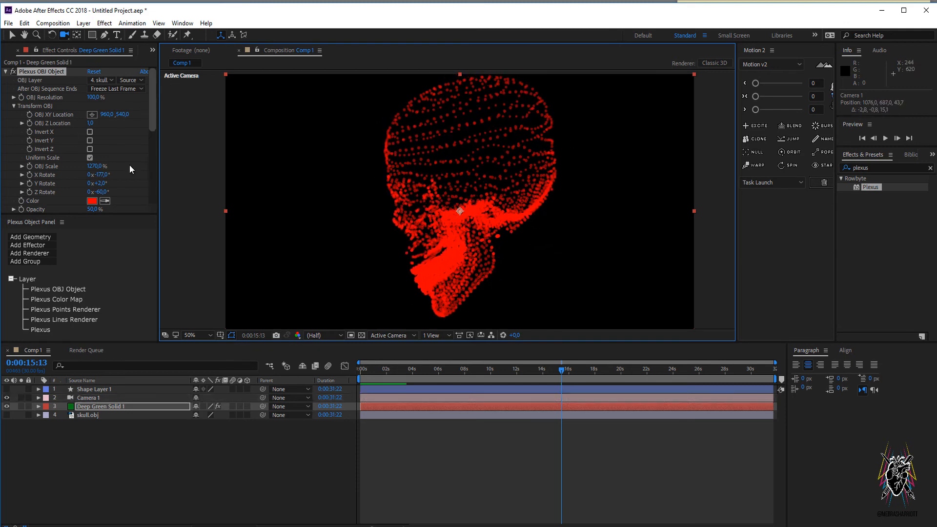
left_click(6, 71)
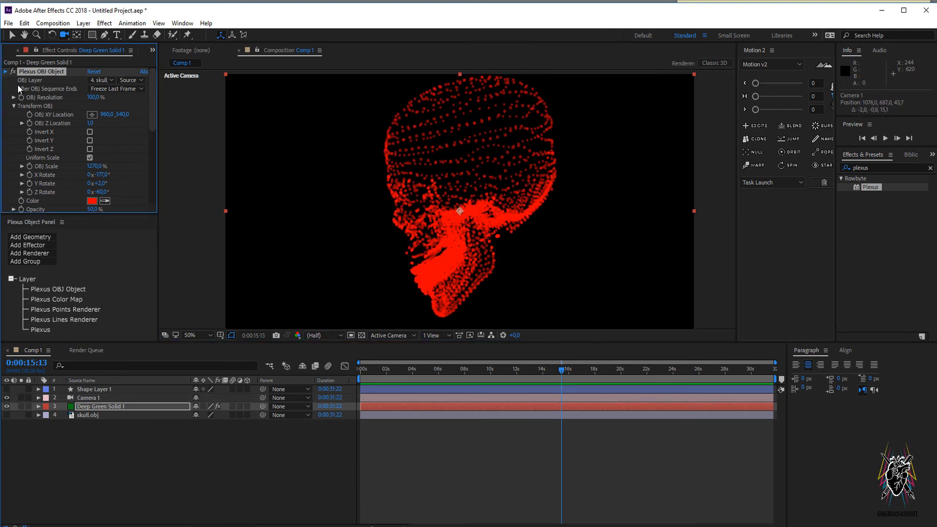
left_click(6, 88)
left_click_drag(451, 242, 512, 234)
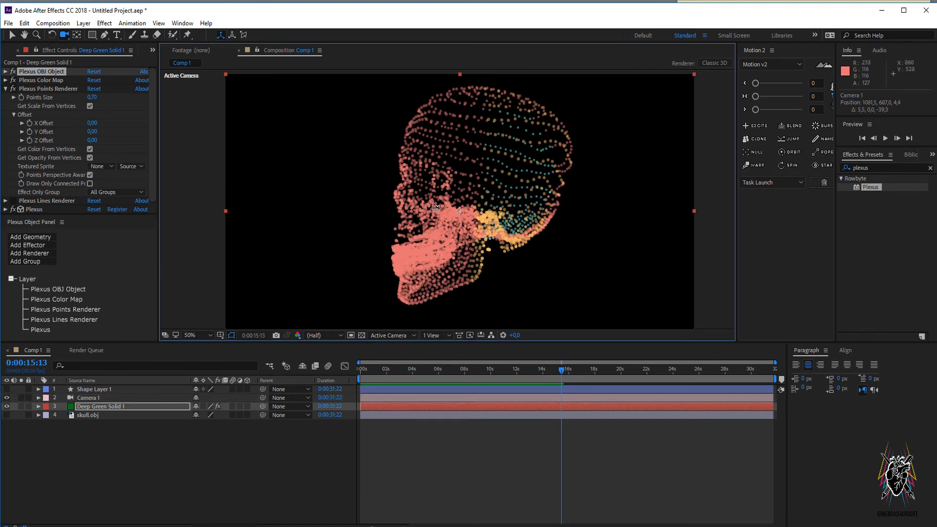